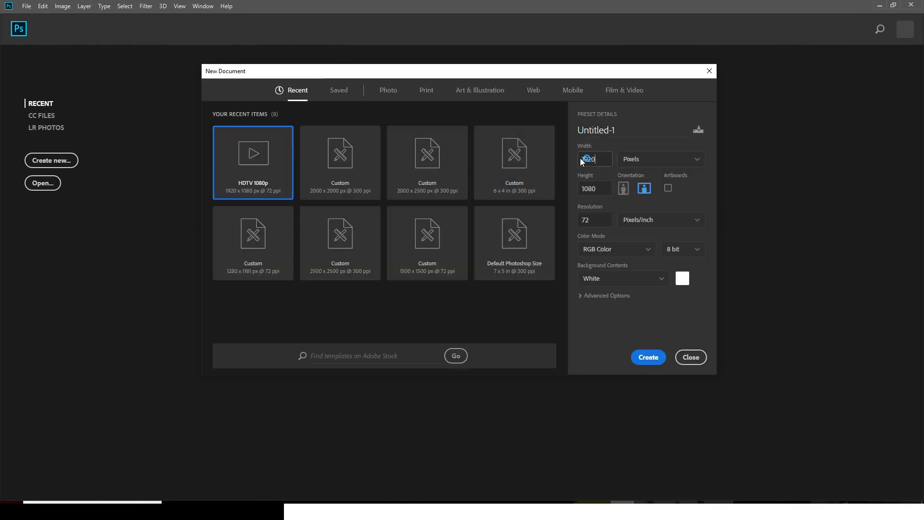
Create a new document named BDAY FLYER, 2000 by 2500 pixels at 300 pixels per inch
text(2000)
click(591, 191)
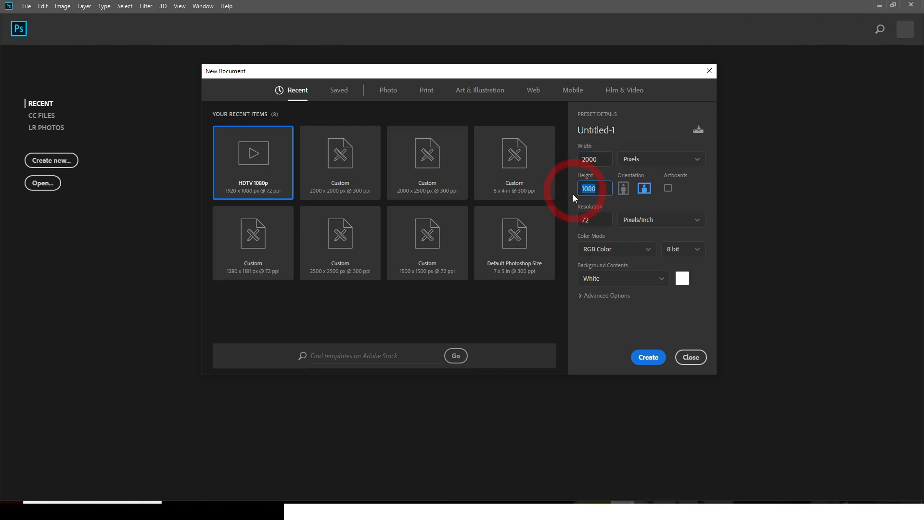
text(2500)
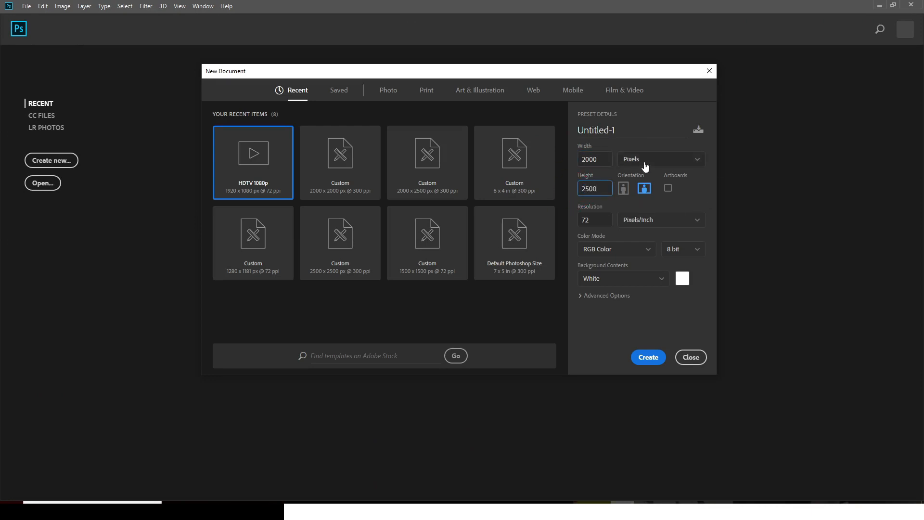
double_click(592, 219)
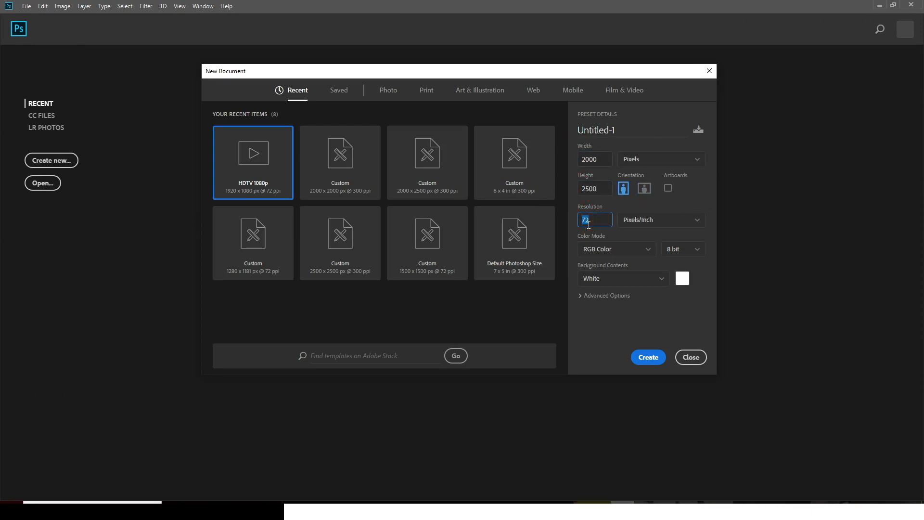
text(300)
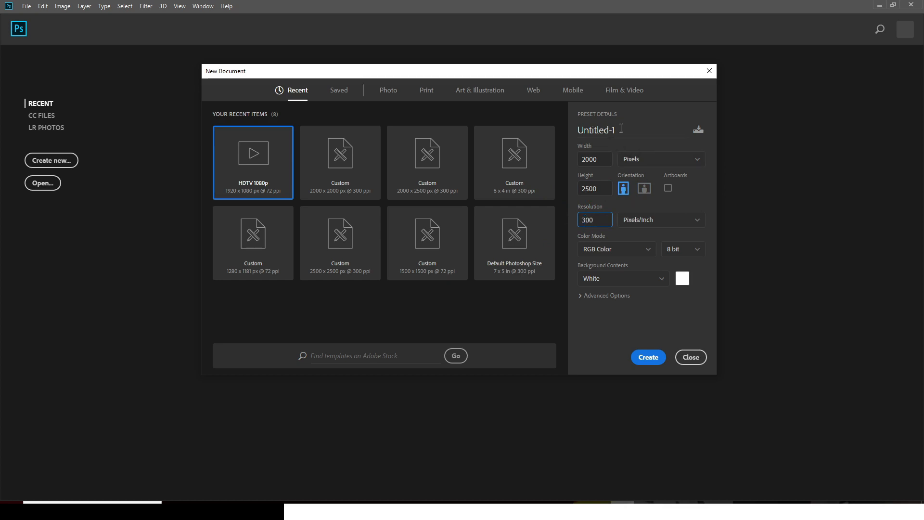
click(621, 129)
text(BDAY)
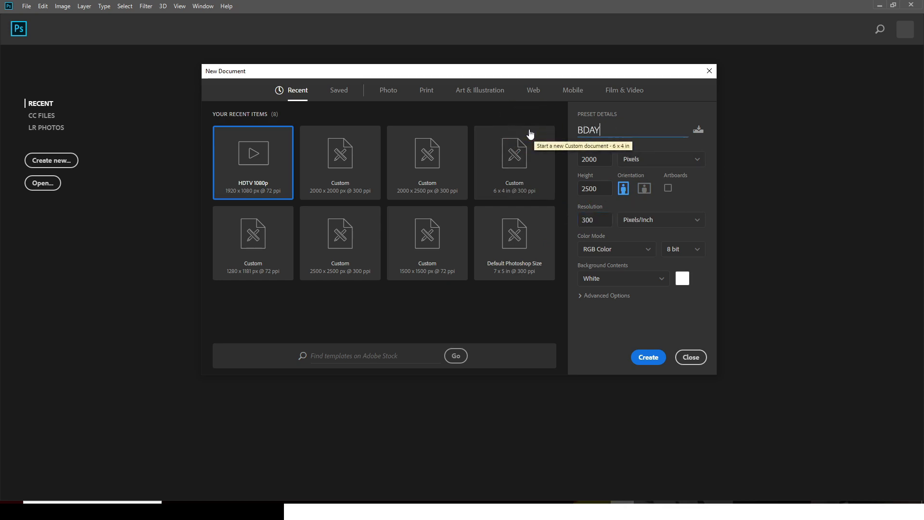
text( FLYER)
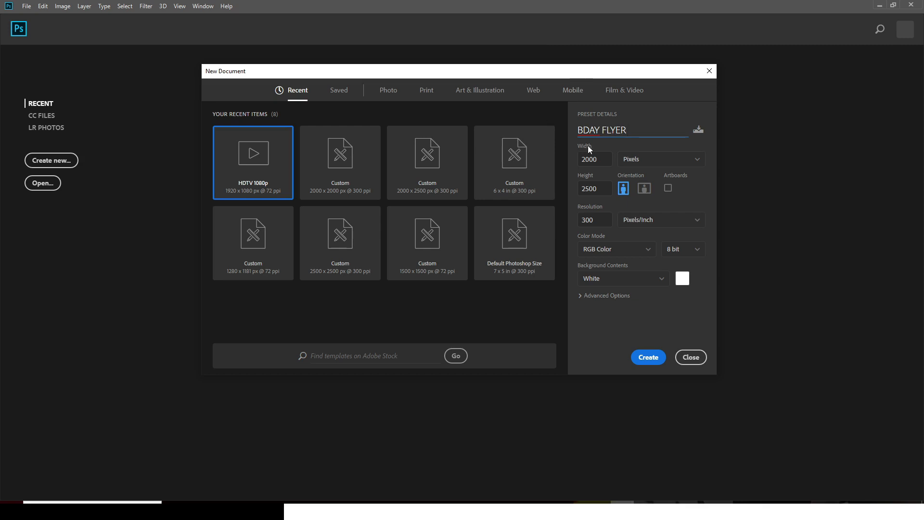
click(648, 356)
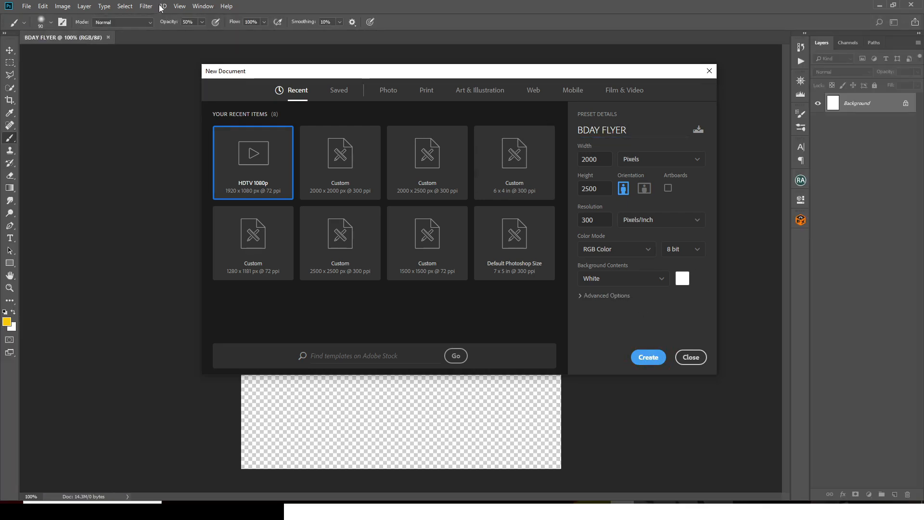
Add a guide layout with 6 columns and 6 rows to the canvas
click(181, 7)
click(210, 268)
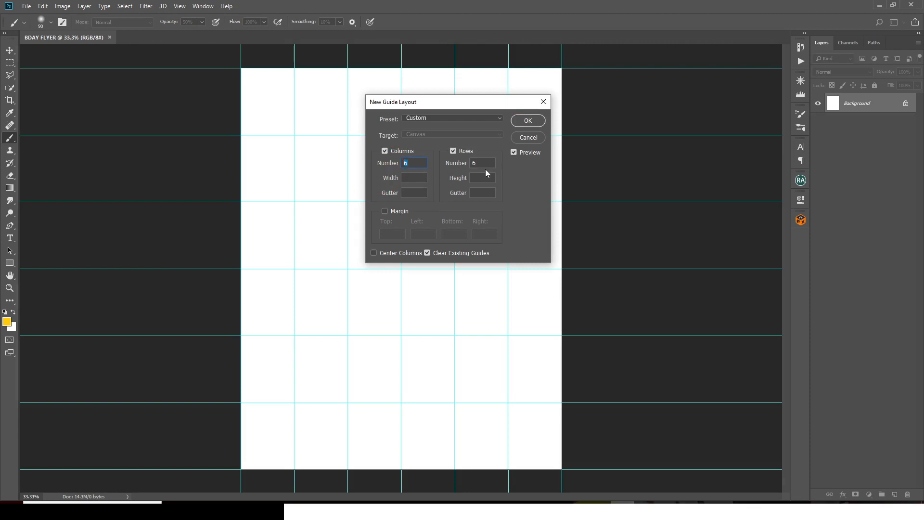
click(532, 123)
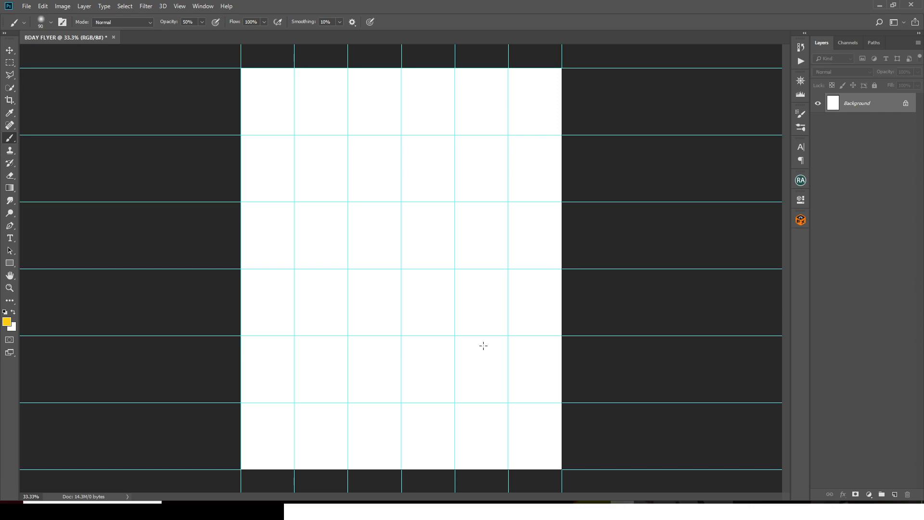
Place the orange tiled background image from the done folder and stretch it to the full canvas width
click(457, 511)
click(397, 468)
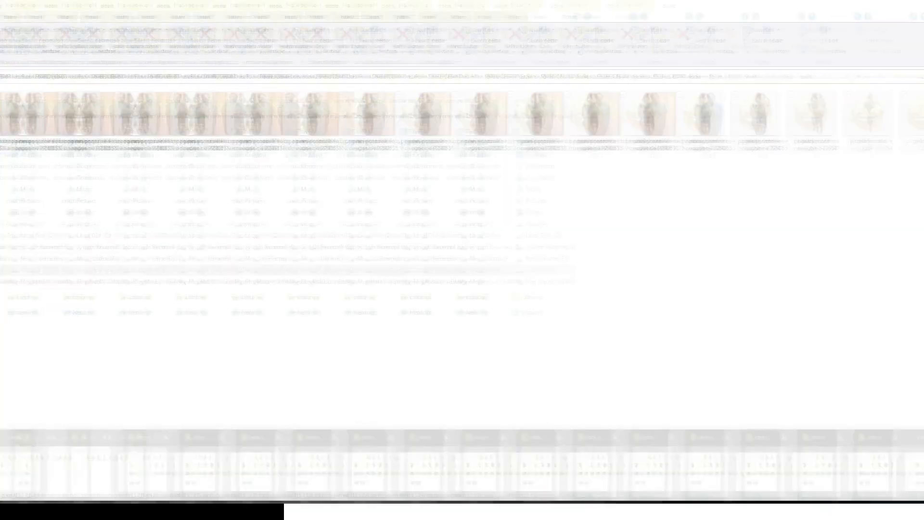
click(152, 119)
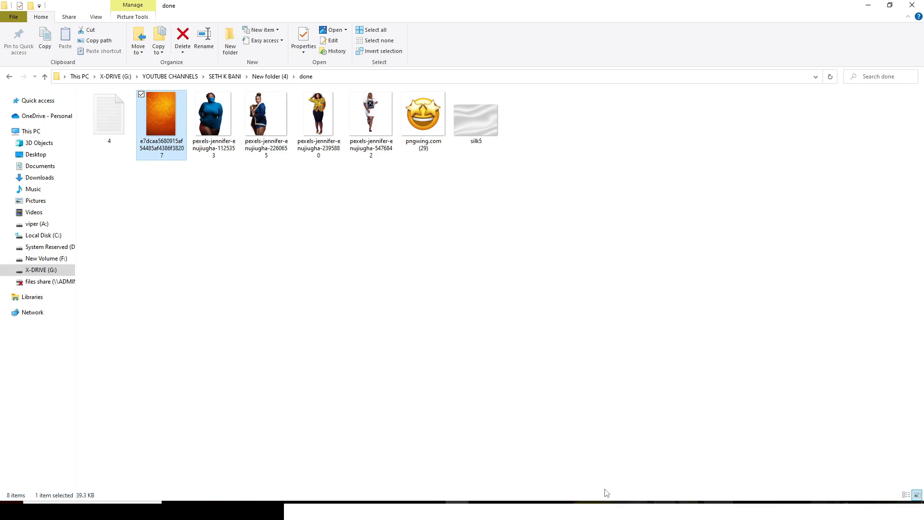
drag(607, 493, 409, 301)
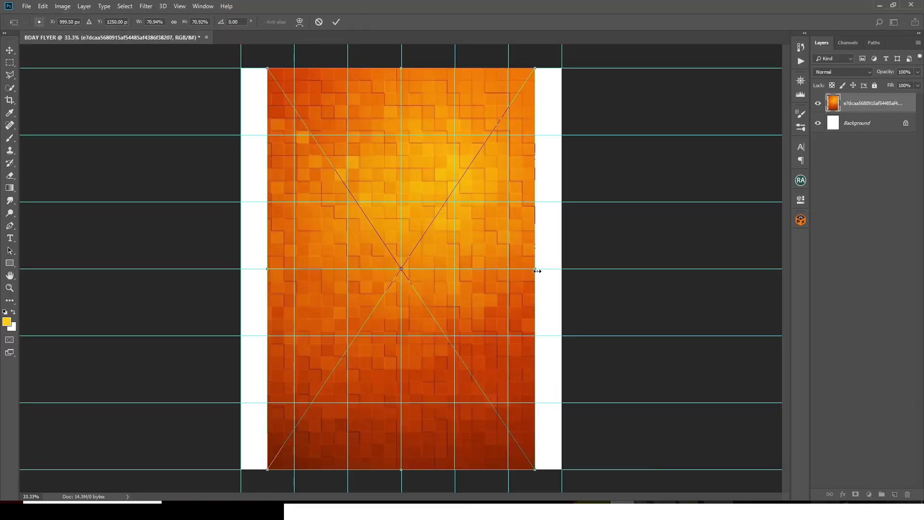
drag(537, 271, 563, 270)
key(Return)
key(b)
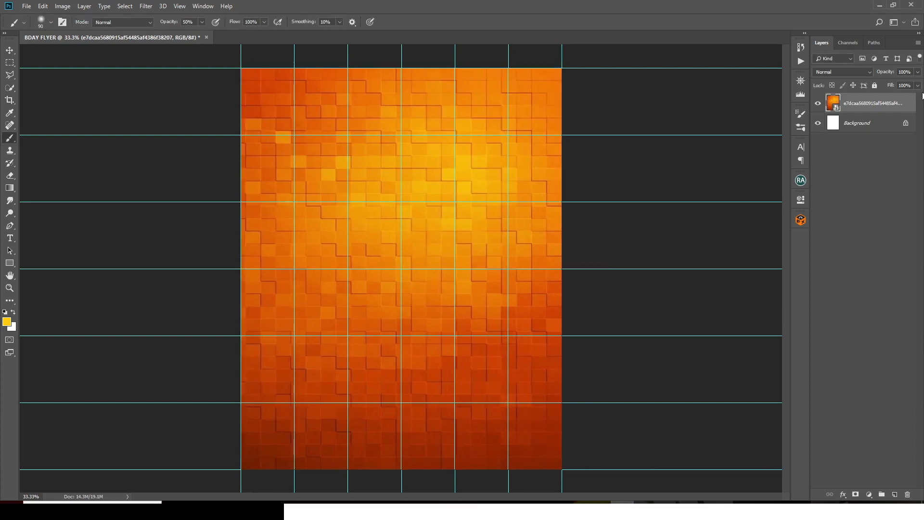
Apply a Gaussian Blur with a radius of 38 pixels to the orange background layer
click(145, 7)
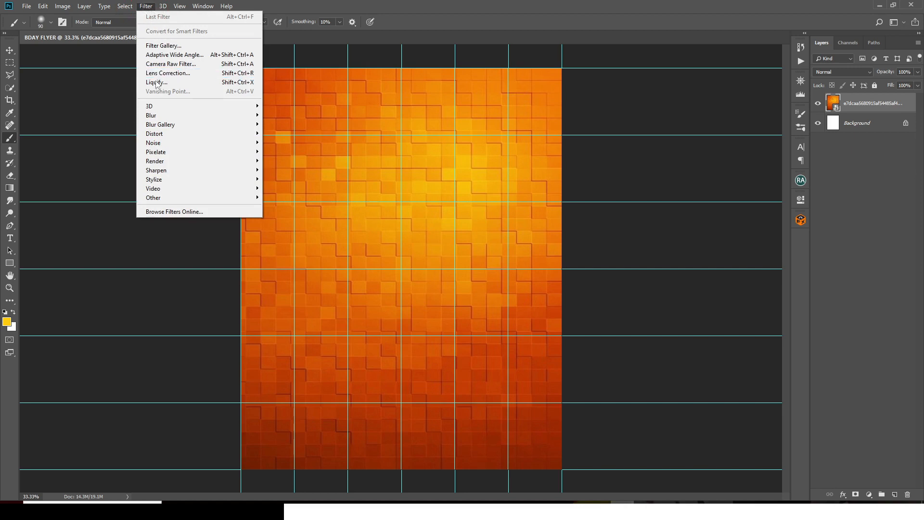
mouse_move(152, 116)
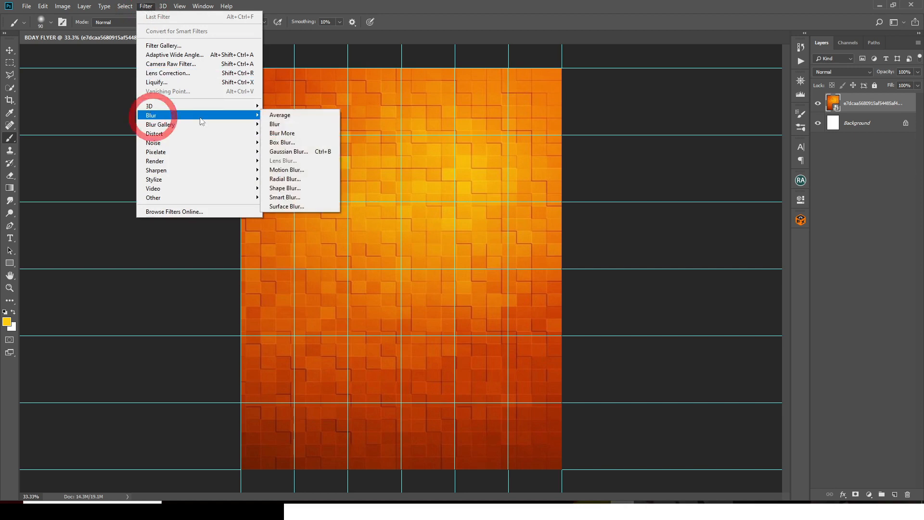
click(288, 152)
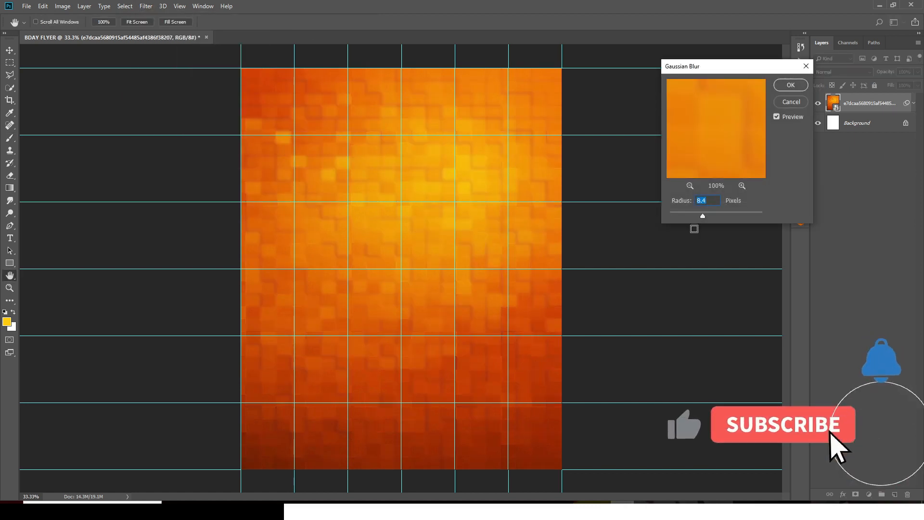
drag(712, 201, 692, 199)
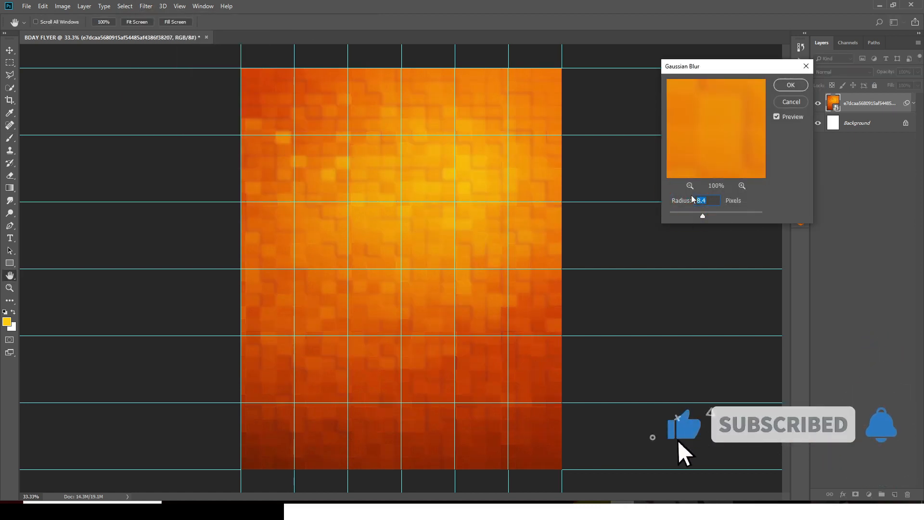
text(38)
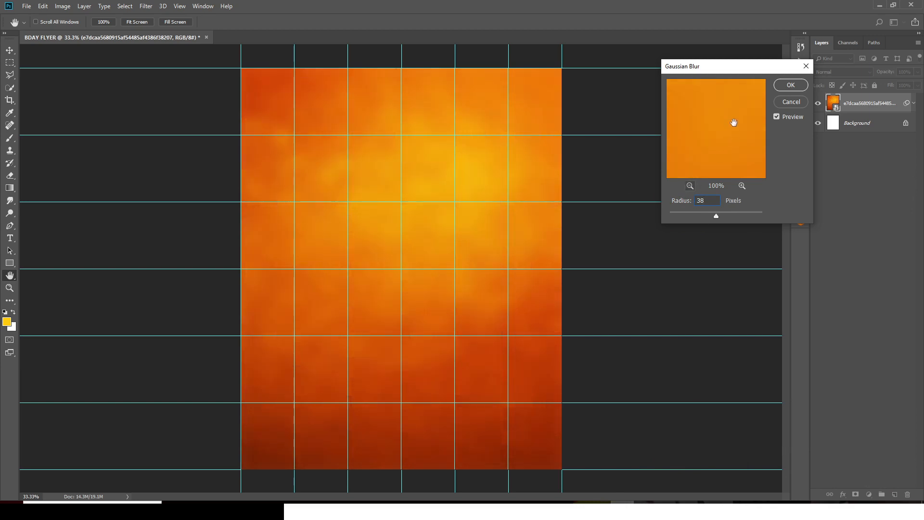
click(783, 86)
key(b)
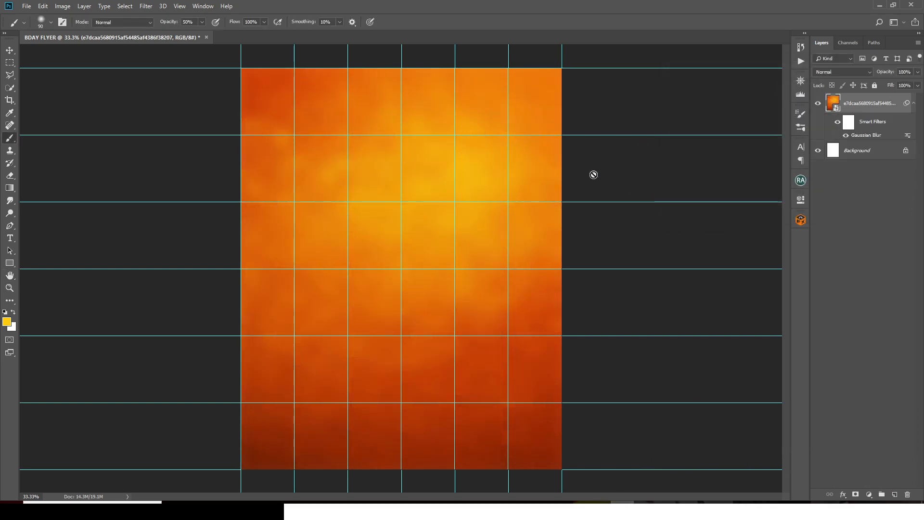
Place the silk5 image from the done folder, scale it to about 22%, and position it over the upper part of the canvas
mouse_move(457, 502)
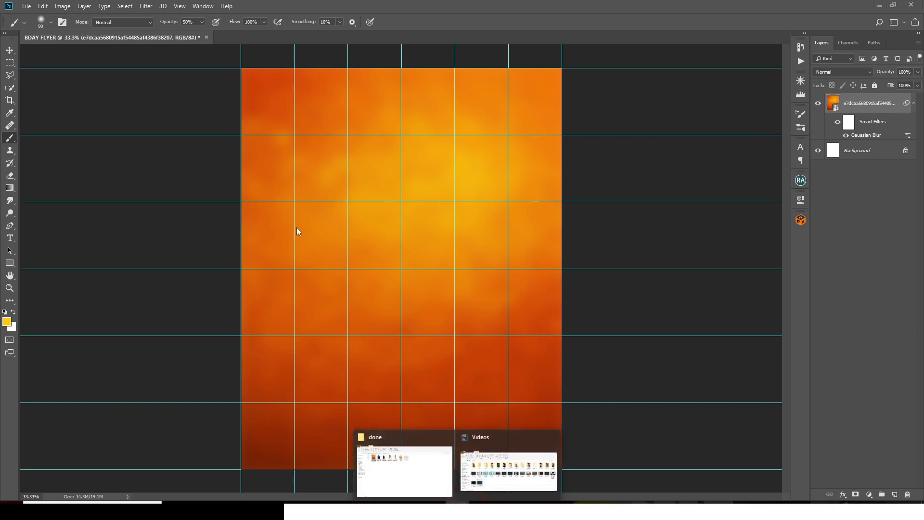
click(403, 460)
click(476, 117)
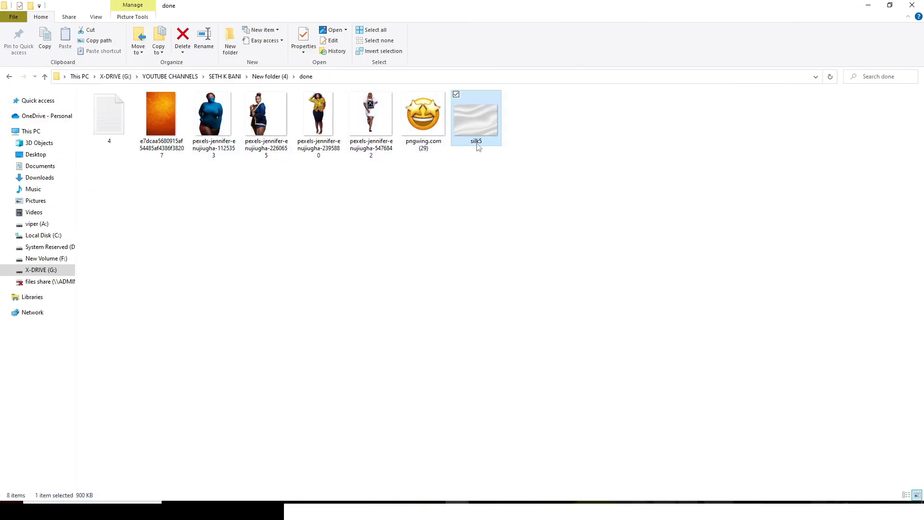
drag(476, 117, 415, 178)
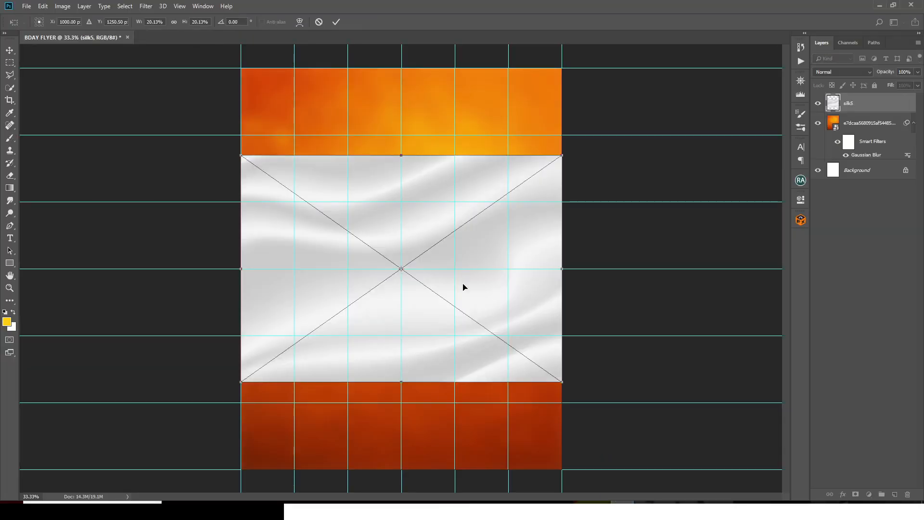
drag(463, 287, 457, 186)
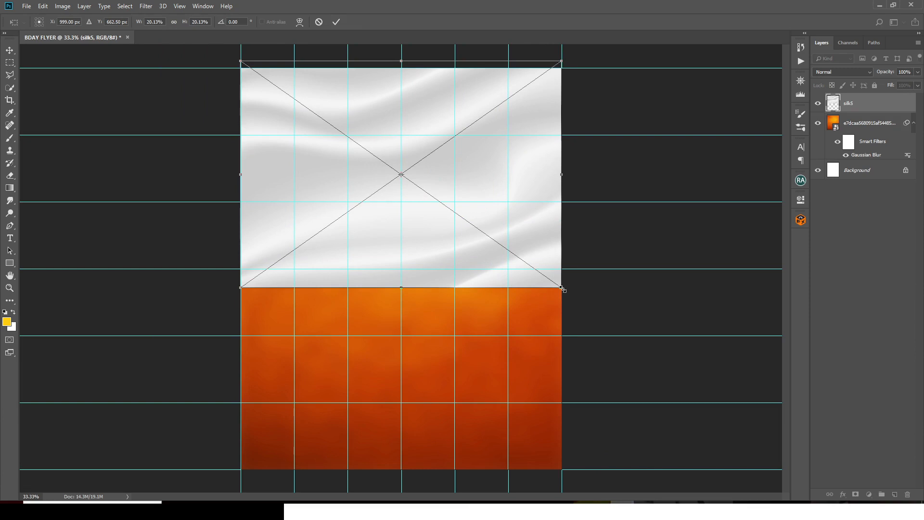
drag(562, 288, 577, 300)
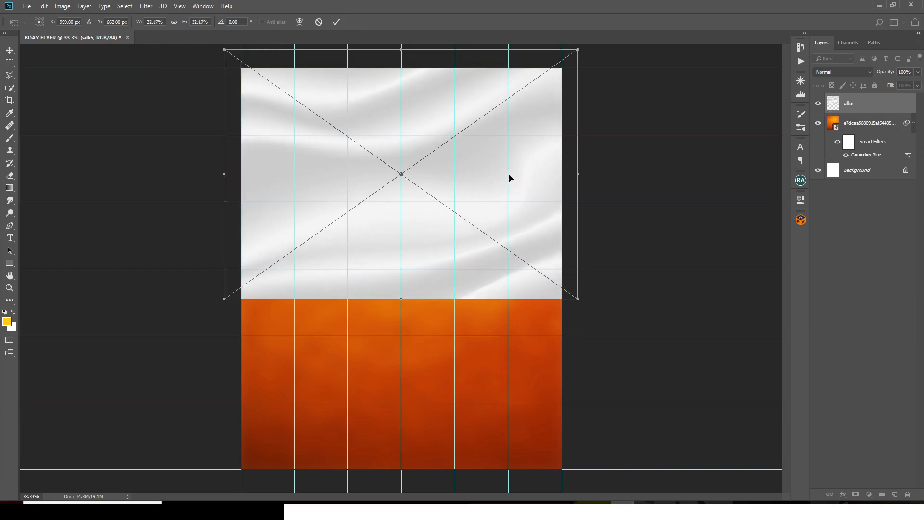
drag(511, 178, 506, 182)
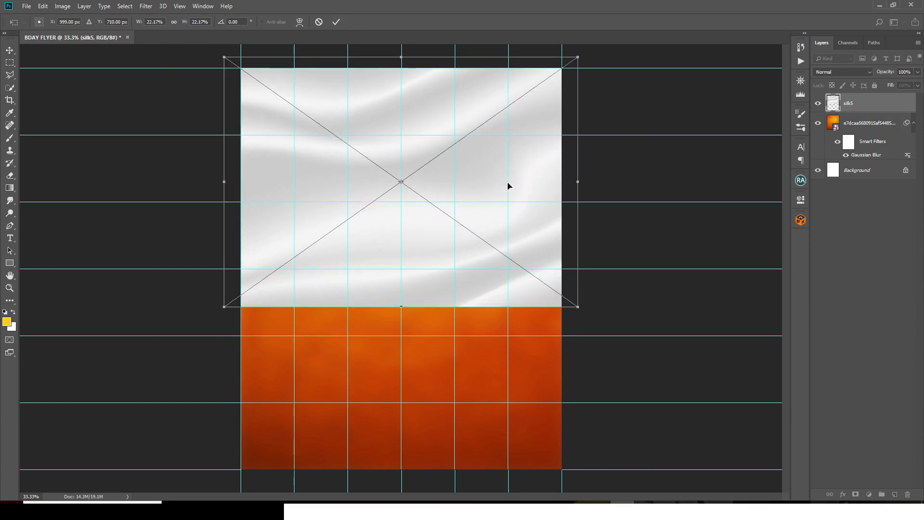
key(b)
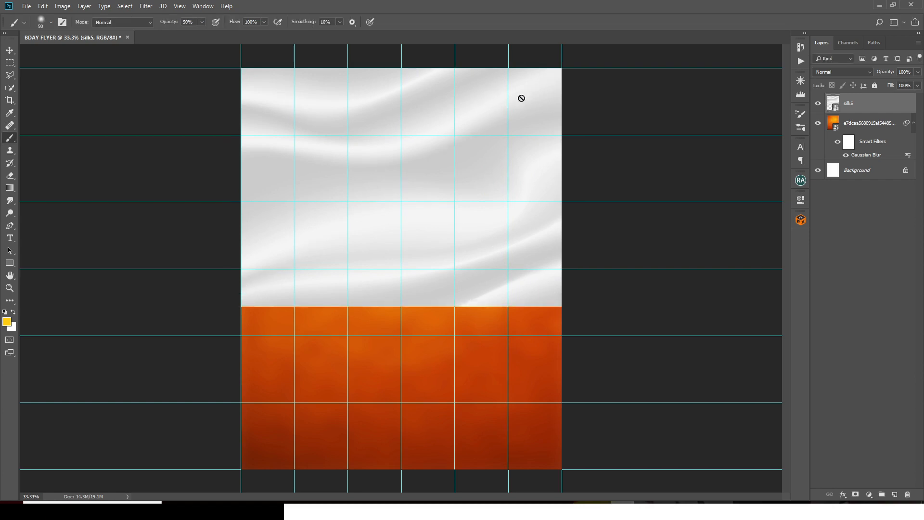
Set the silk5 layer's blend mode to Overlay and duplicate the layer twice
click(823, 72)
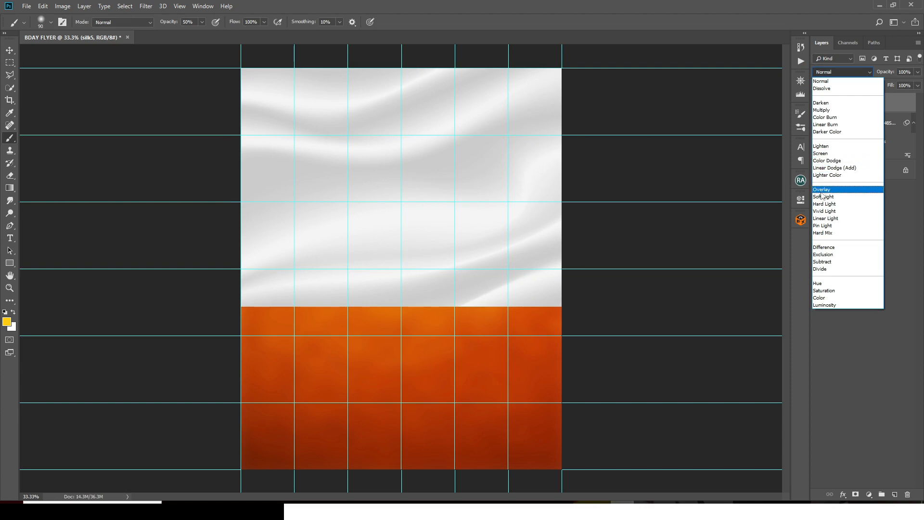
click(821, 189)
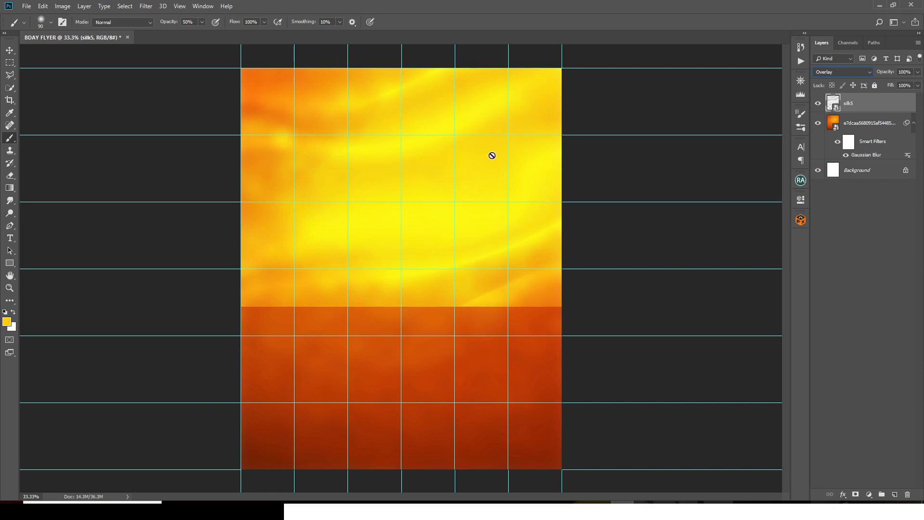
key(ctrl+j)
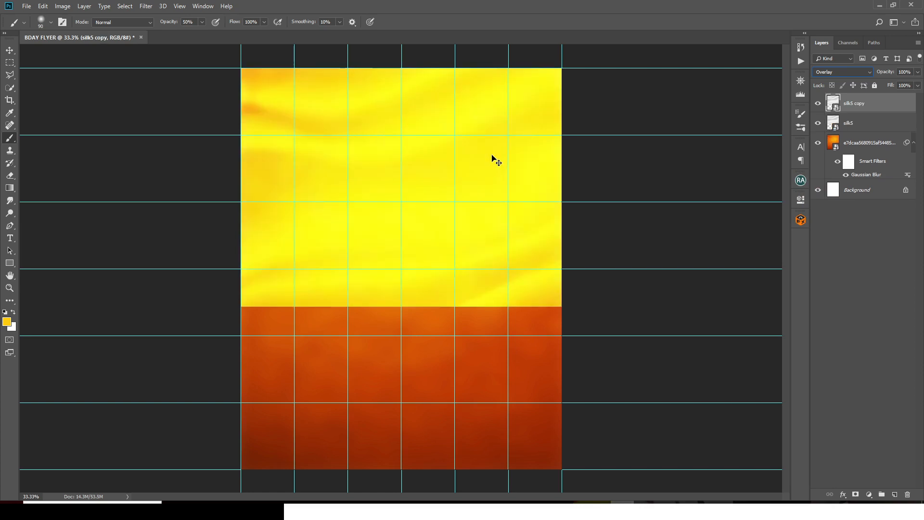
key(ctrl+j)
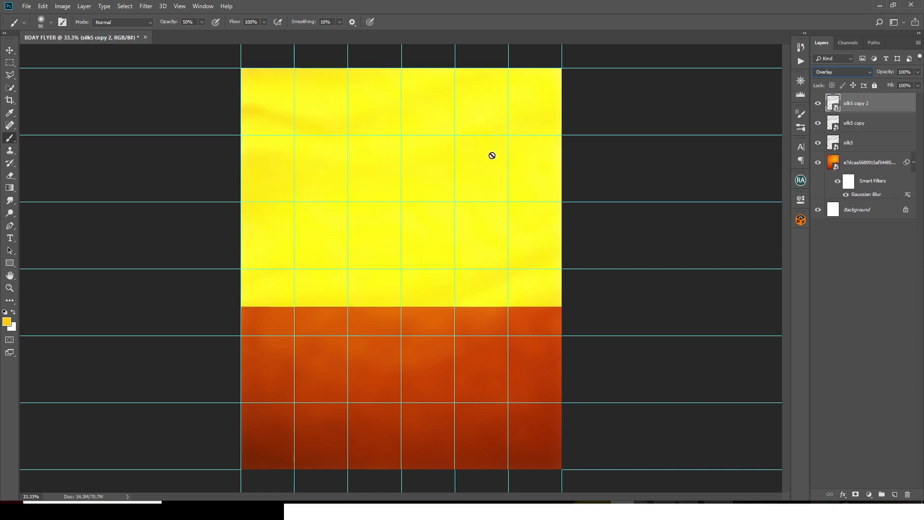
Reduce the opacity of the silk5 copy 2 layer to 33%
click(840, 143)
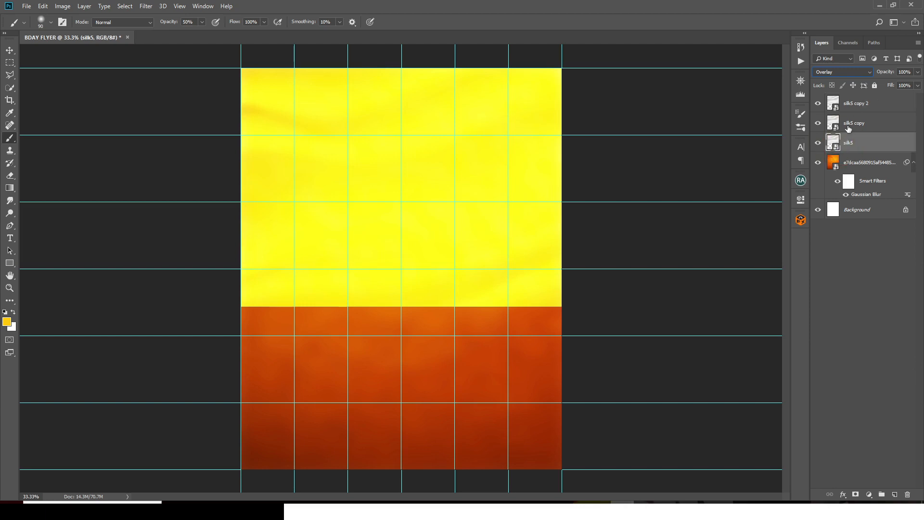
click(847, 127)
click(886, 103)
drag(892, 88, 886, 85)
click(918, 72)
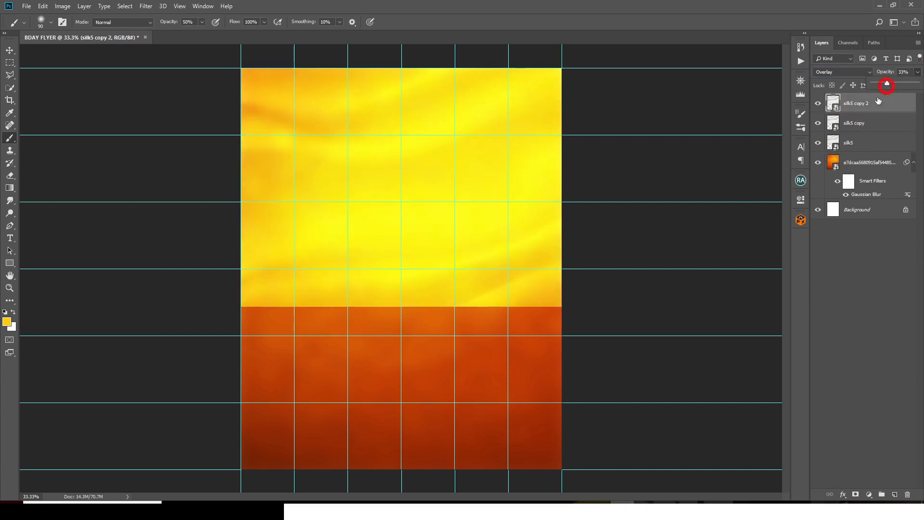
click(877, 100)
Toggle the visibility of the two silk5 copies off and on to compare their effect on the background
click(818, 103)
click(823, 123)
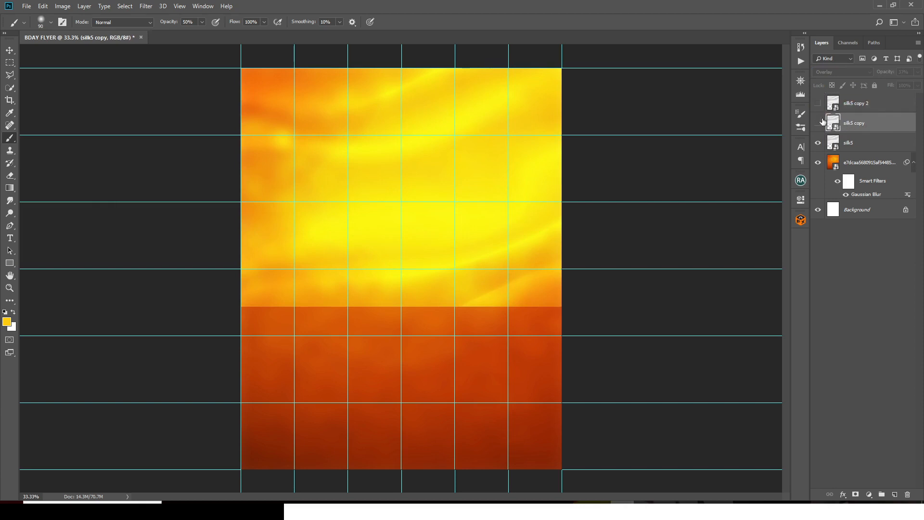
click(818, 123)
click(856, 105)
click(818, 103)
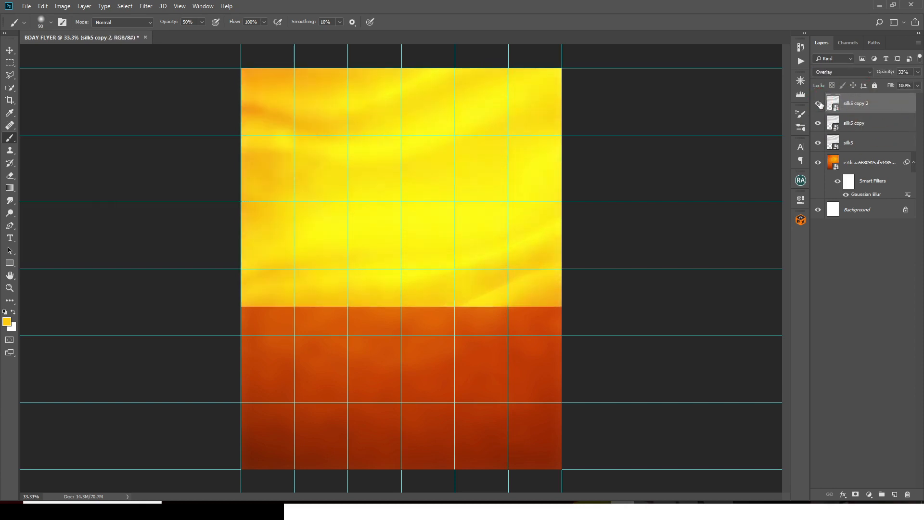
Set the silk5 copy layer's blend mode to Multiply and hide the silk5 copy 2 layer
click(817, 103)
click(856, 121)
click(842, 72)
click(825, 112)
click(818, 104)
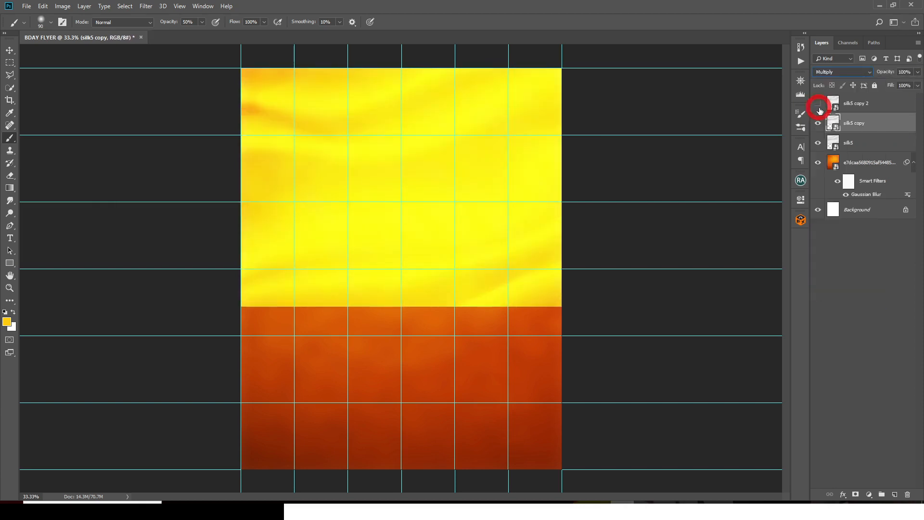
Show the silk5 copy 2 layer and, after comparing Overlay and Linear Dodge (Add), set its blend mode to Soft Light
click(817, 104)
click(848, 103)
click(818, 104)
click(836, 72)
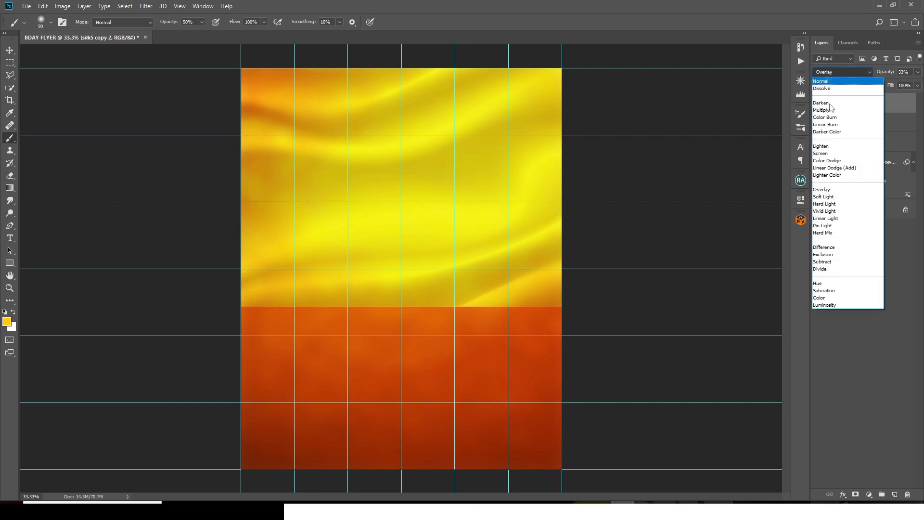
click(824, 190)
click(837, 71)
click(835, 171)
click(838, 72)
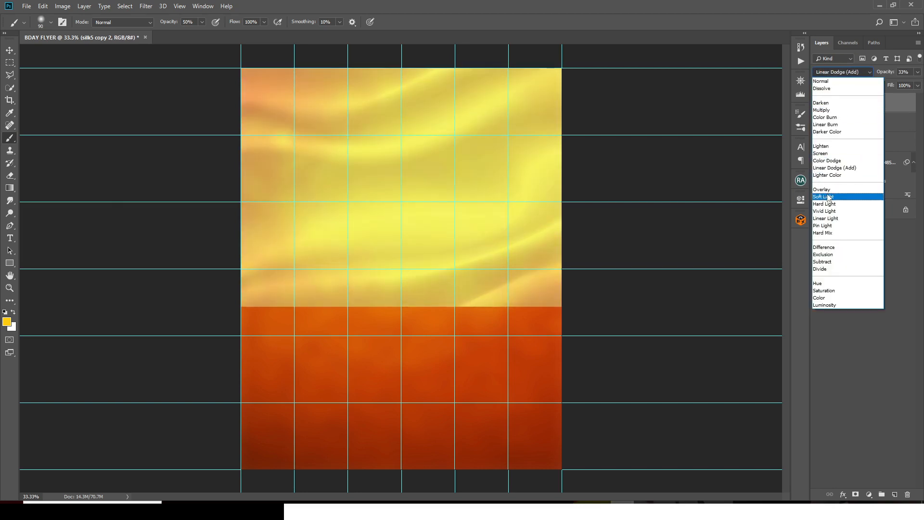
click(827, 197)
Try Soft Light and Overlay blending on the silk5 copy layer, reducing its opacity to 5%
click(847, 126)
click(843, 72)
click(823, 196)
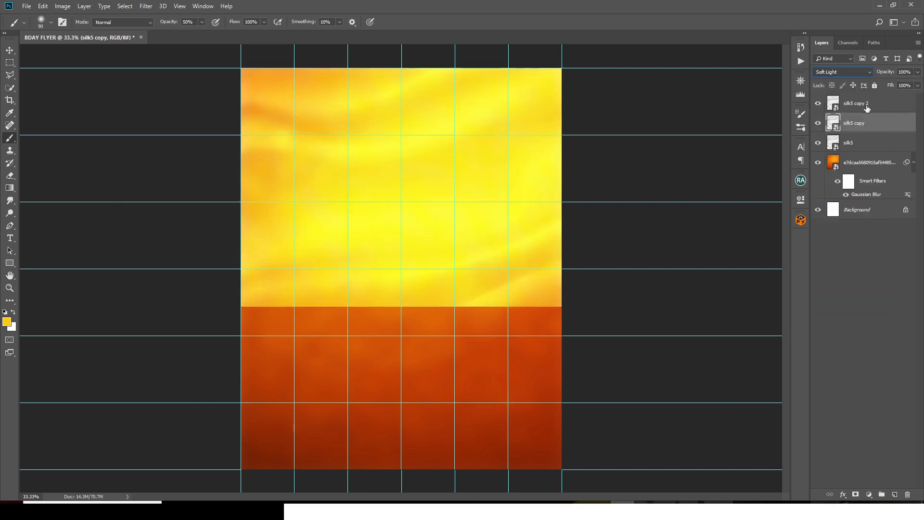
click(842, 72)
click(823, 189)
click(918, 73)
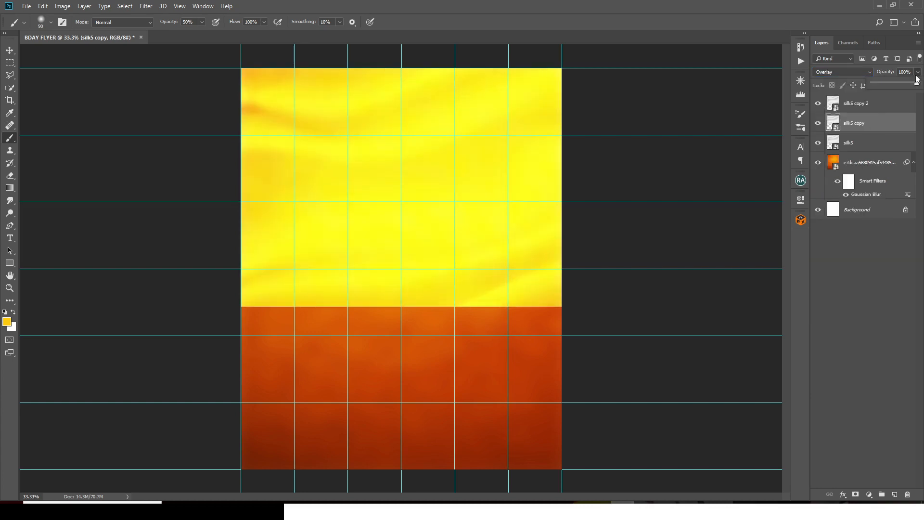
drag(918, 83, 873, 85)
click(856, 73)
click(860, 107)
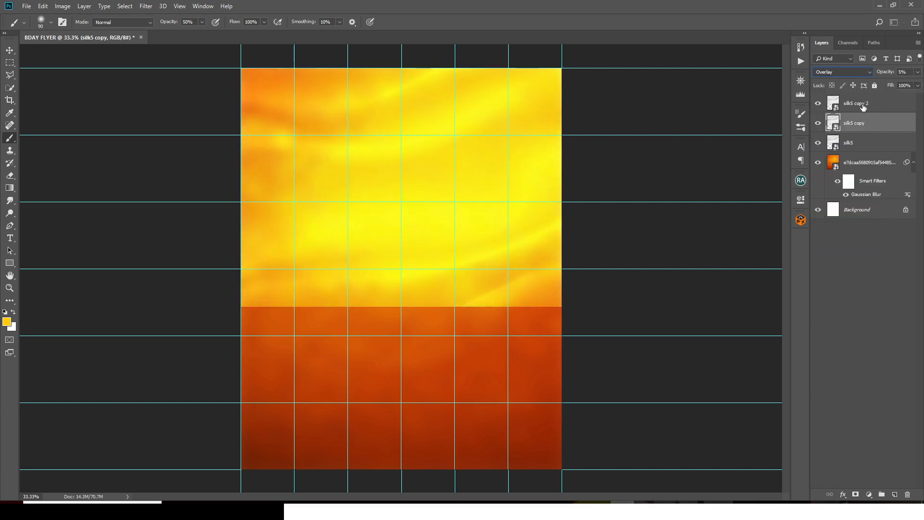
Set the silk5 copy layer's blend mode to Multiply and its opacity to about 40%
click(860, 104)
click(857, 122)
click(839, 73)
click(845, 108)
click(917, 72)
drag(875, 84, 891, 85)
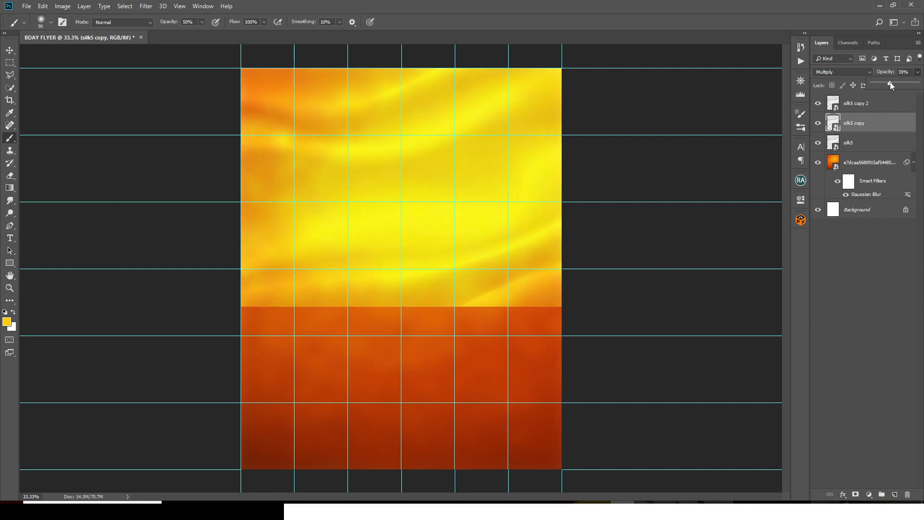
click(851, 145)
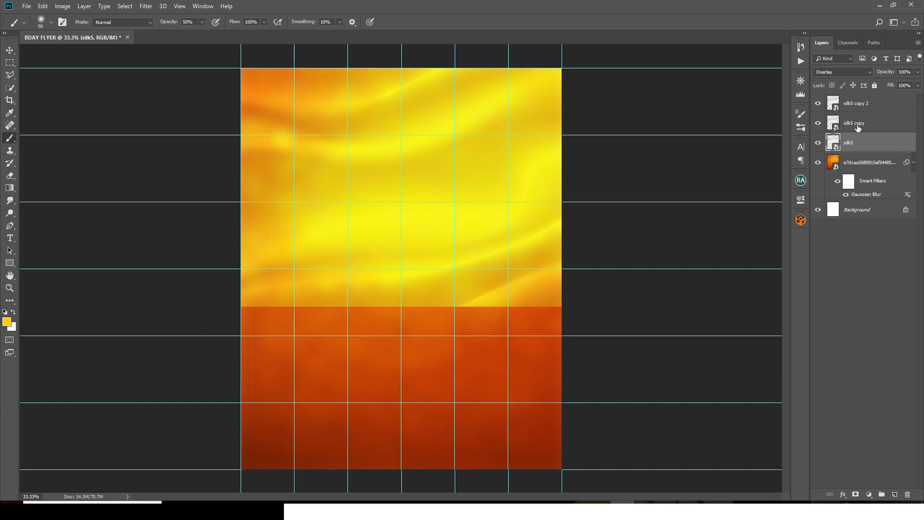
click(858, 126)
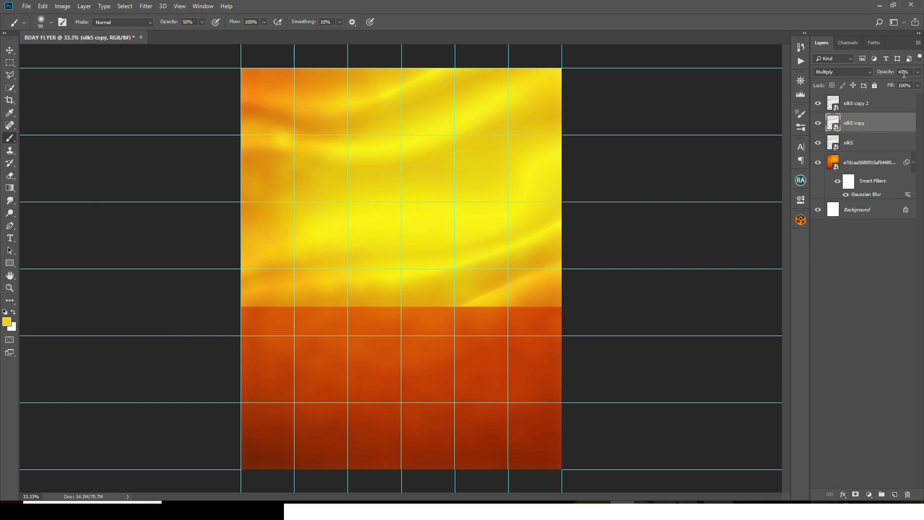
Add a Levels adjustment above the silk5 copy 2 layer with input levels 13, 1.25 and 221
click(860, 105)
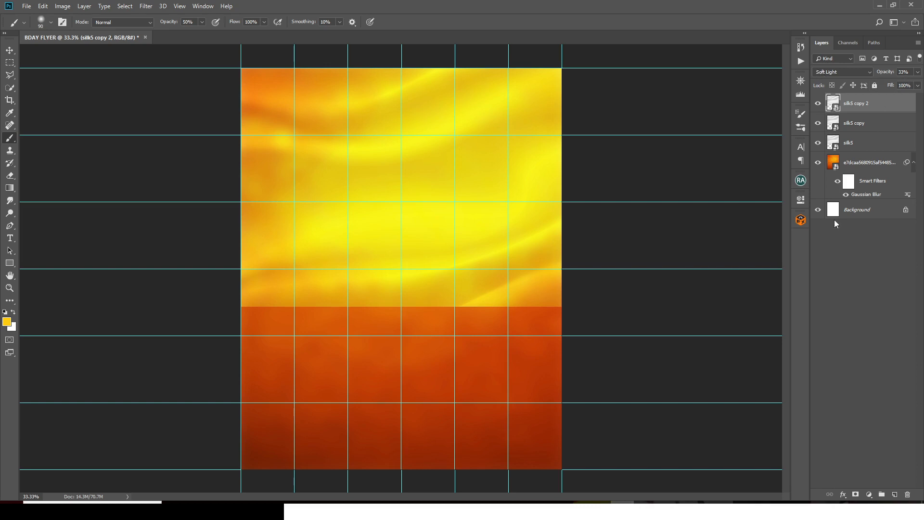
click(869, 494)
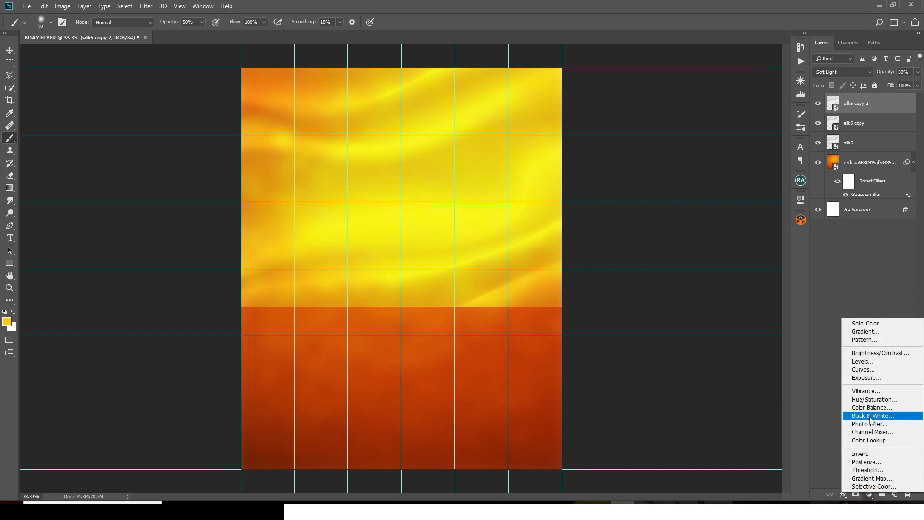
click(866, 362)
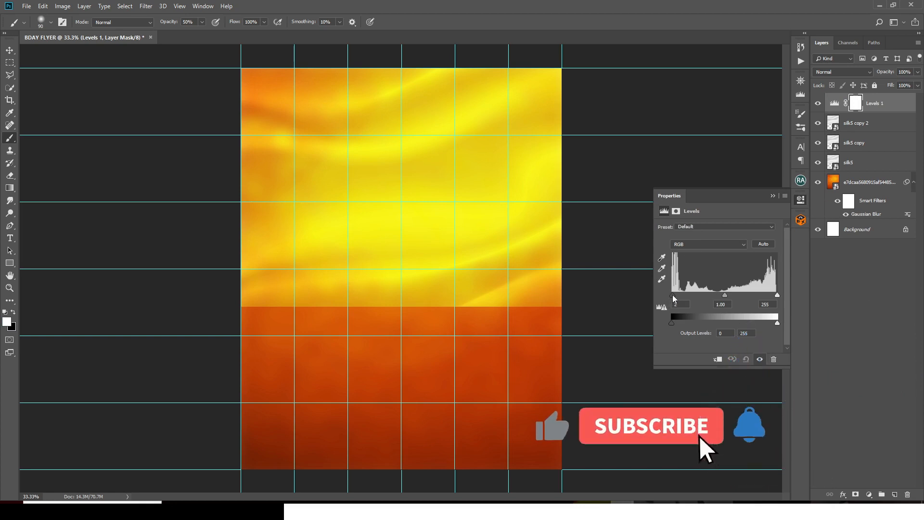
drag(671, 294, 677, 296)
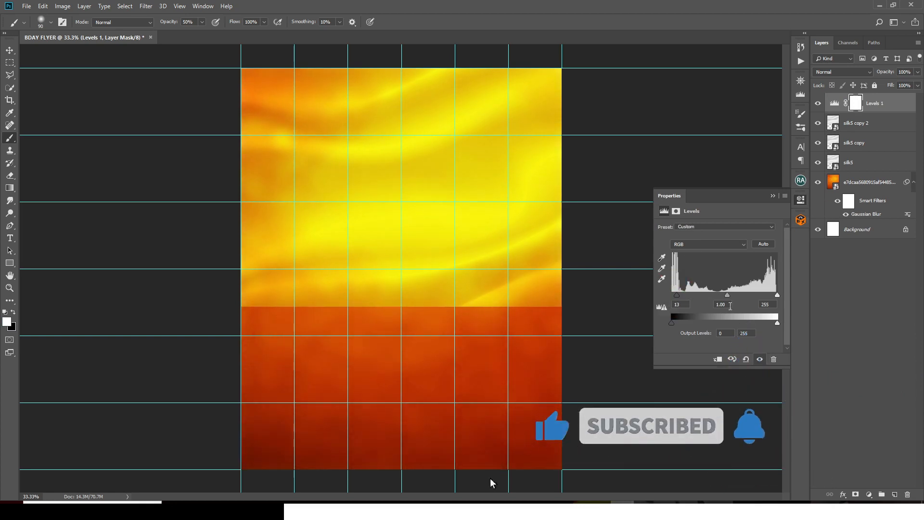
drag(726, 296, 720, 295)
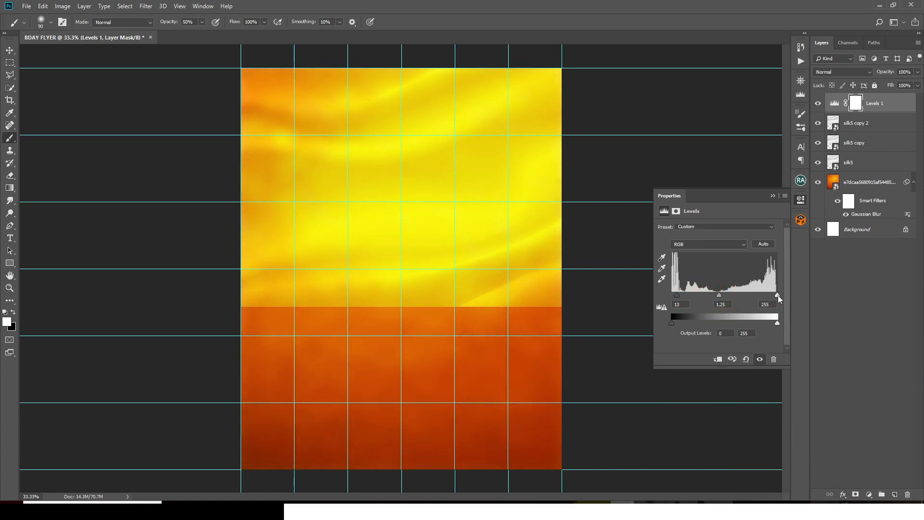
drag(774, 294, 765, 294)
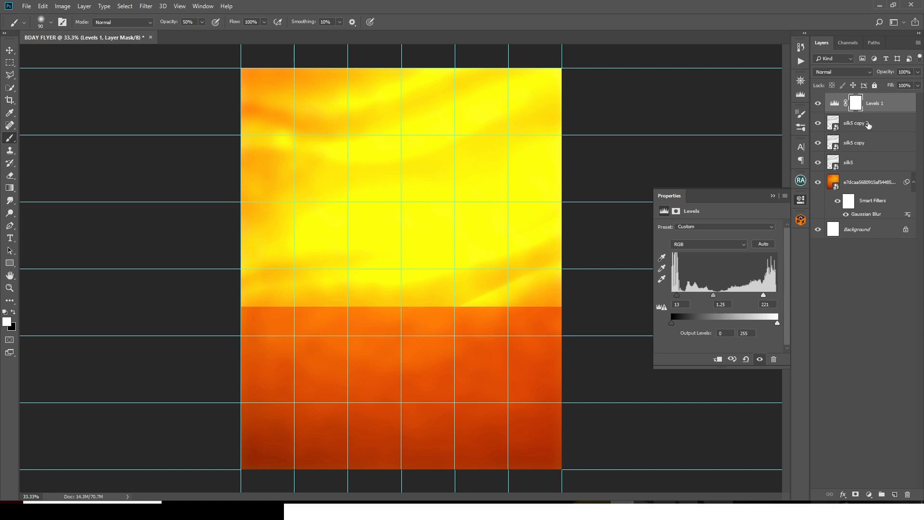
click(782, 195)
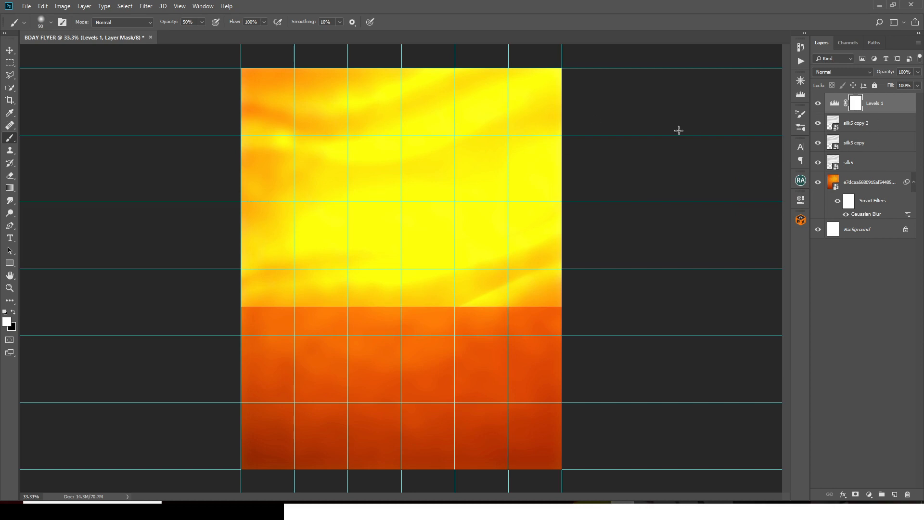
Add a text layer reading "29" above the Levels adjustment, in the yellow upper part of the flyer
click(880, 106)
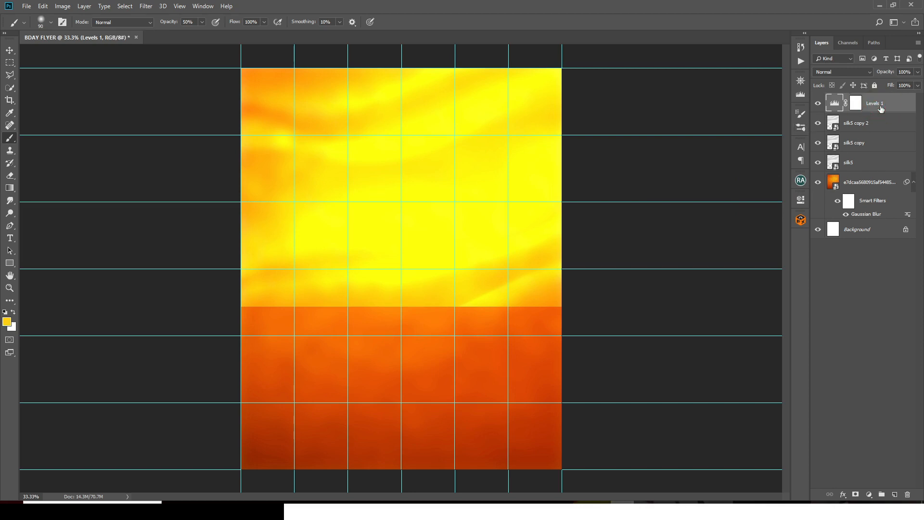
key(t)
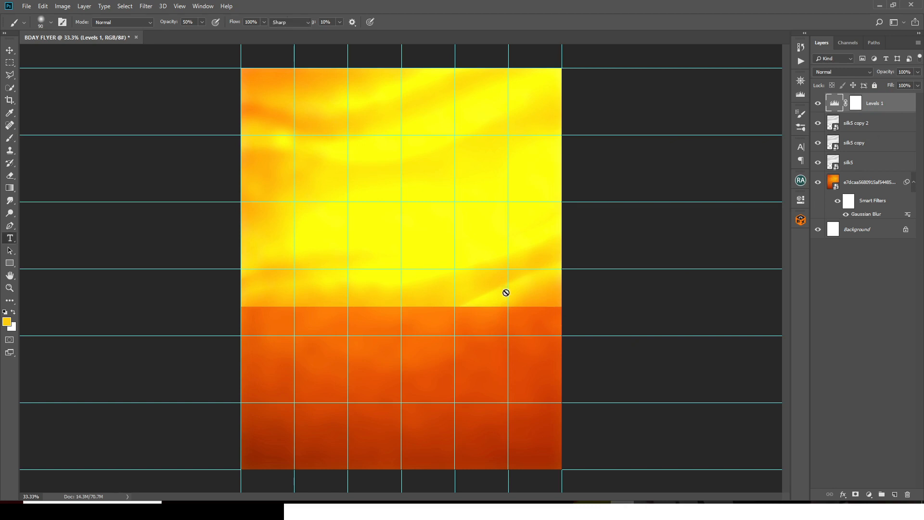
click(343, 212)
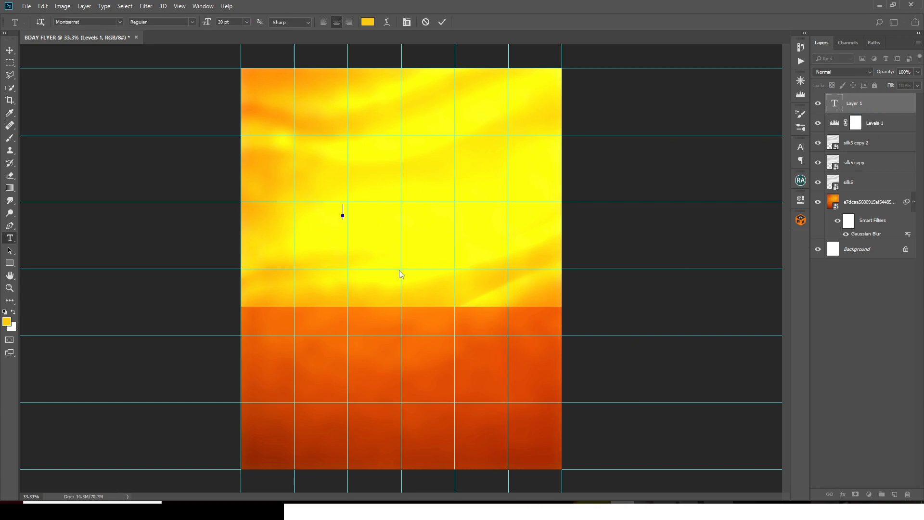
text(29)
click(848, 107)
Set the 29 text's font to Impact and its colour to #4E0202
click(801, 147)
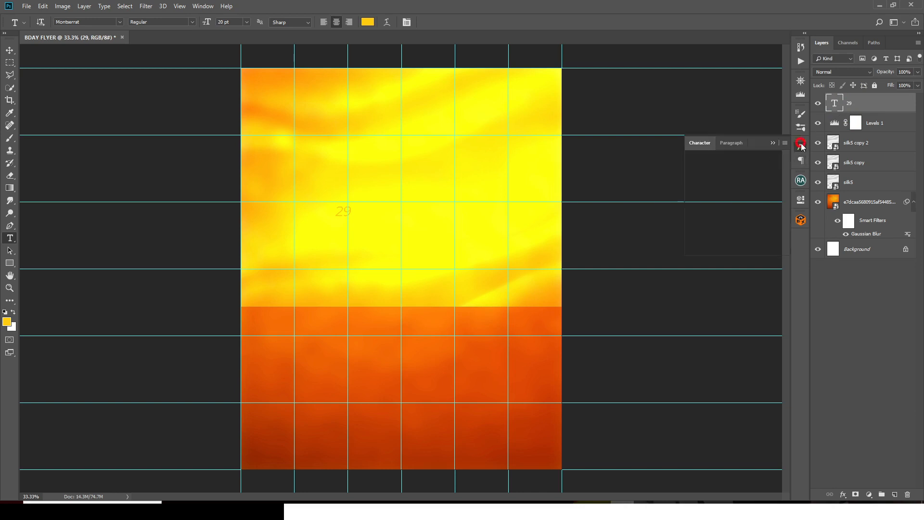
click(743, 159)
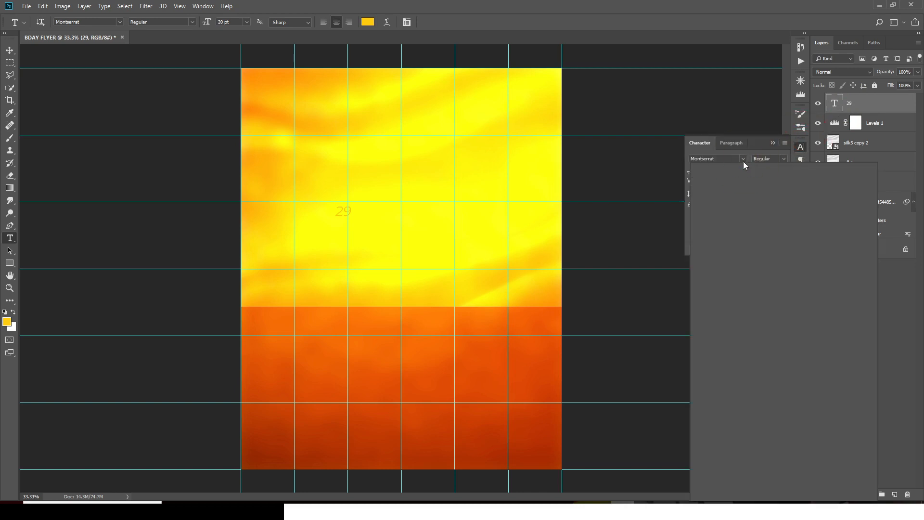
click(724, 235)
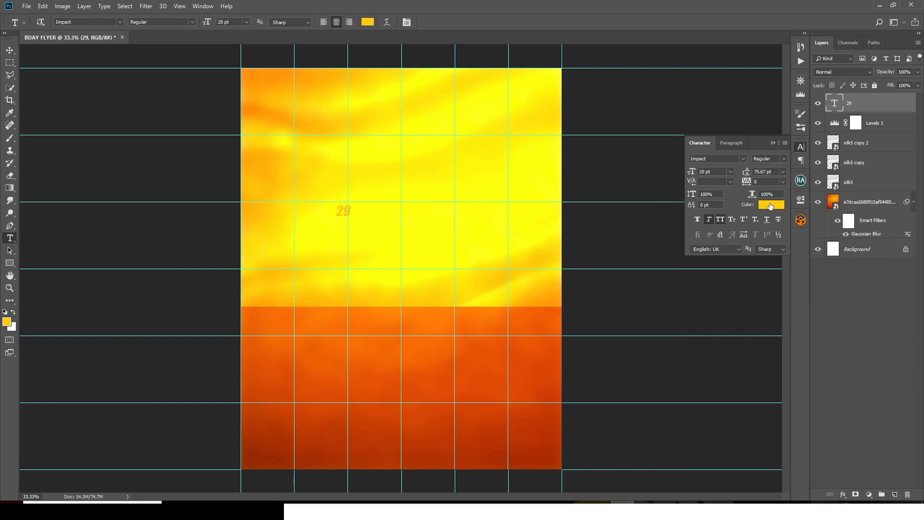
click(770, 205)
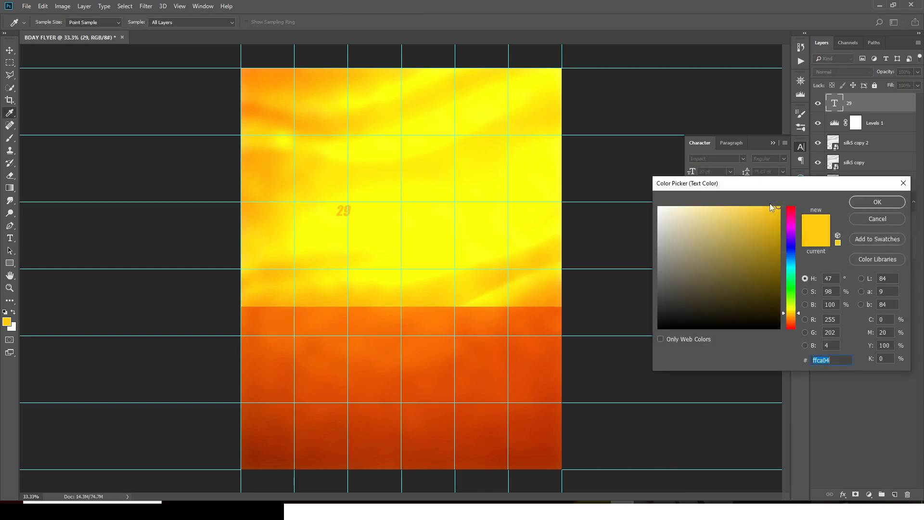
text(4E)
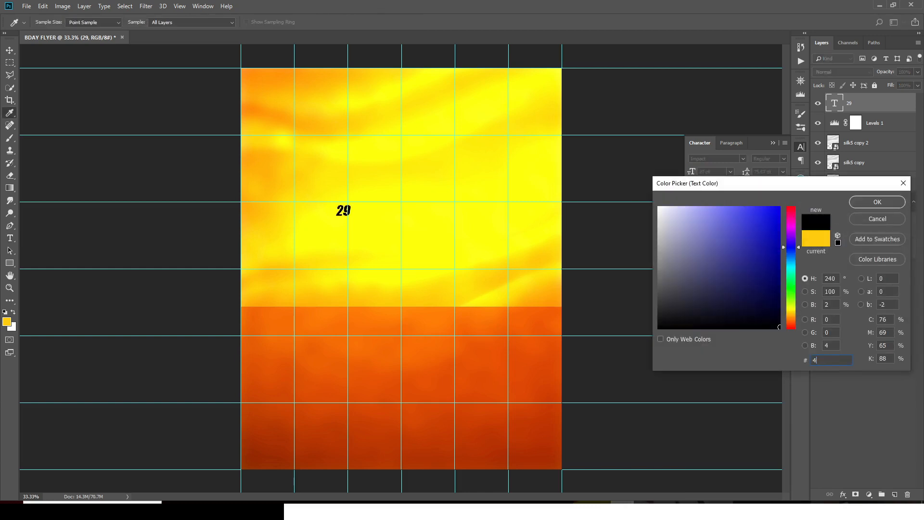
text(02)
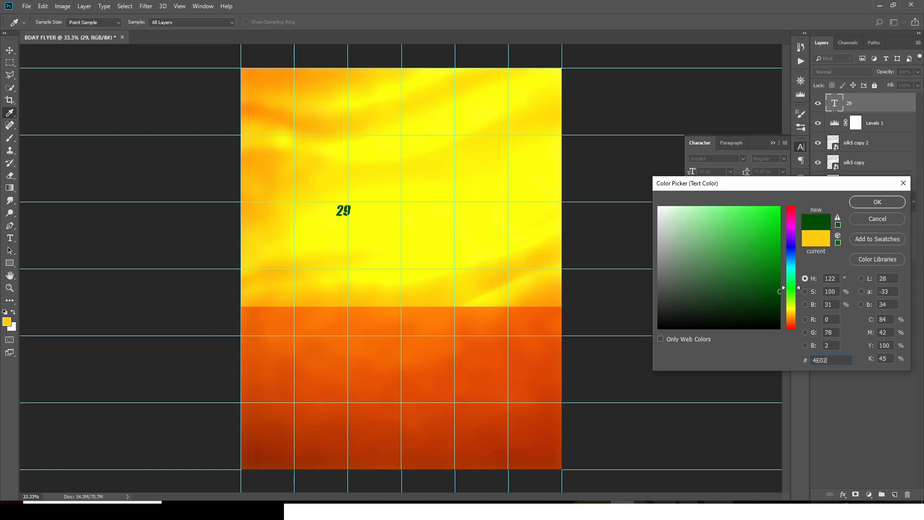
text(02)
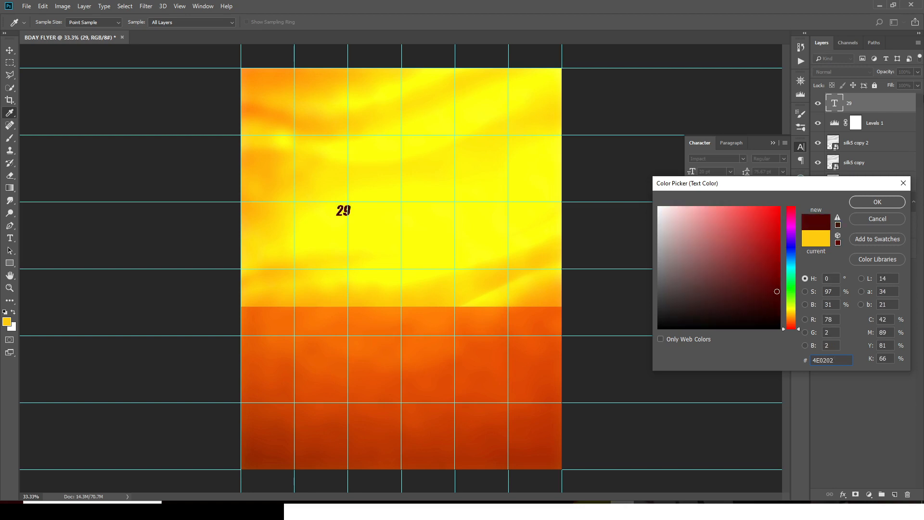
click(871, 204)
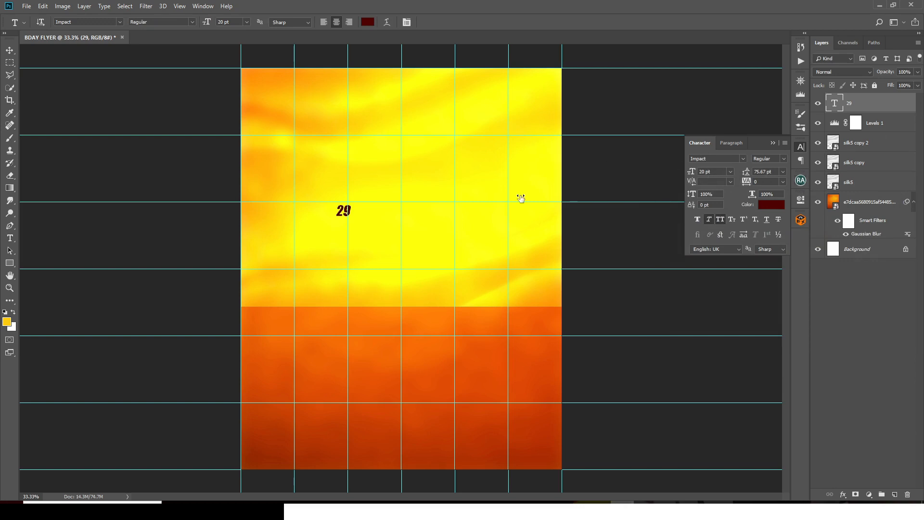
Scale the 29 text up to about 280 pt and place it in the flyer's upper-left area
key(ctrl+t)
drag(349, 224, 465, 348)
drag(438, 252, 337, 111)
drag(363, 206, 442, 294)
drag(441, 294, 441, 293)
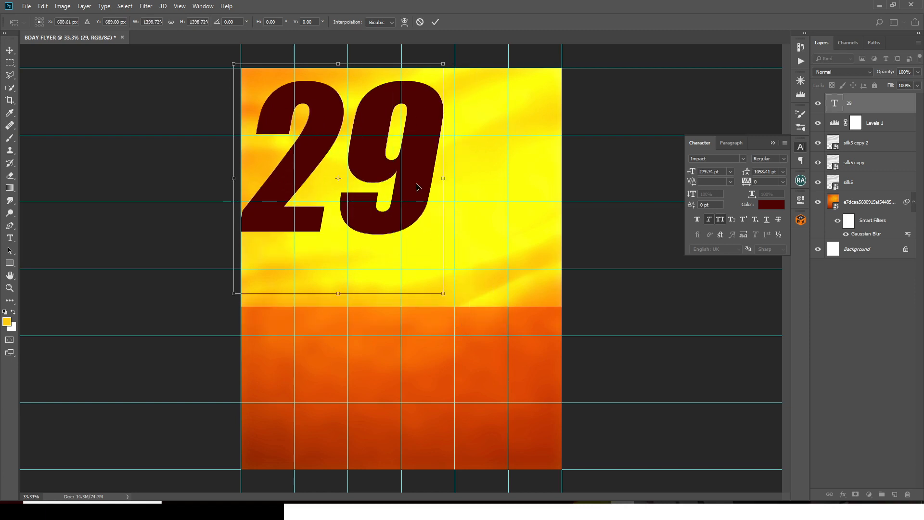
key(Return)
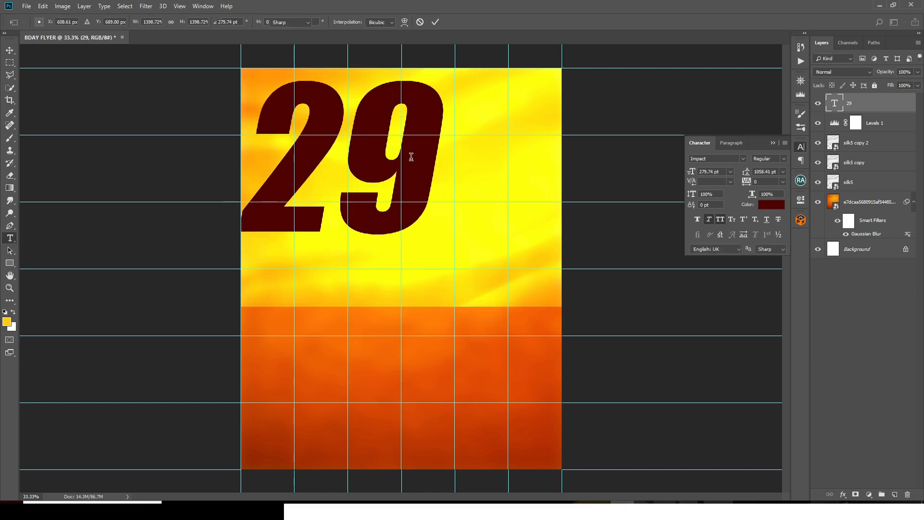
click(374, 157)
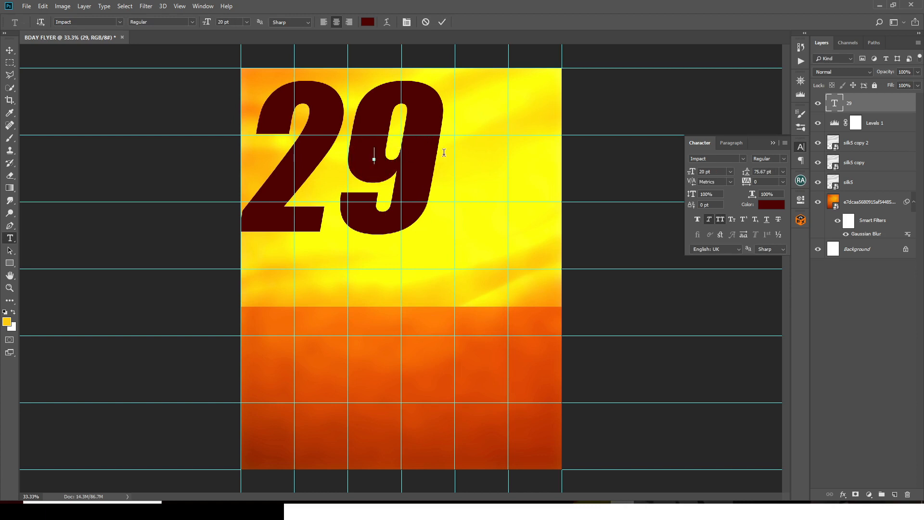
click(855, 109)
key(Delete)
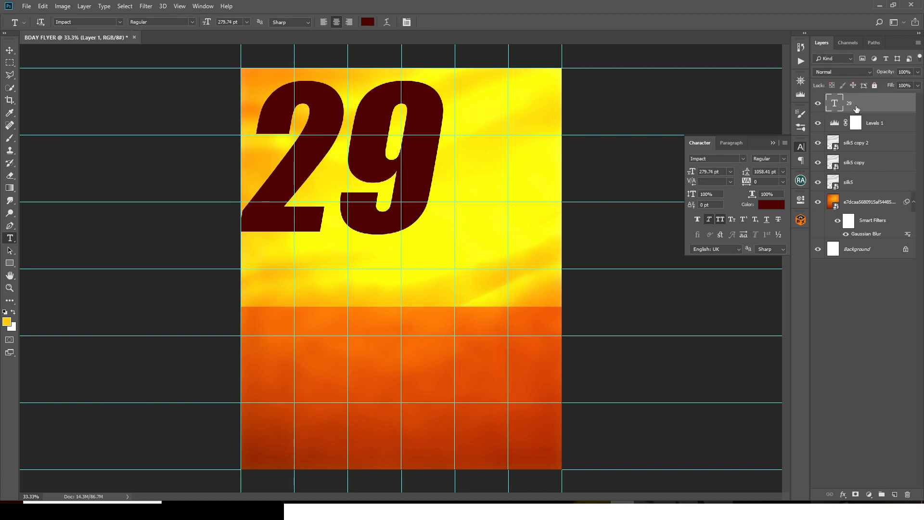
Move the 29 text left and up so it runs slightly past the flyer's left and top edges
click(11, 53)
drag(438, 174, 423, 172)
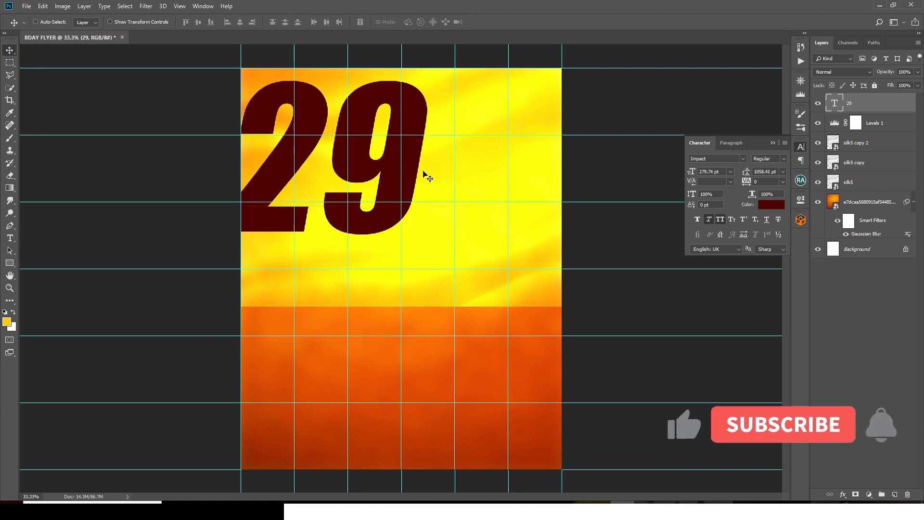
key(shift+Up)
key(shift+Up)
key(shift+Up)
key(shift+Up)
key(shift+Up)
key(shift+Up)
key(shift+Up)
key(shift+Up)
key(shift+Up)
key(shift+Up)
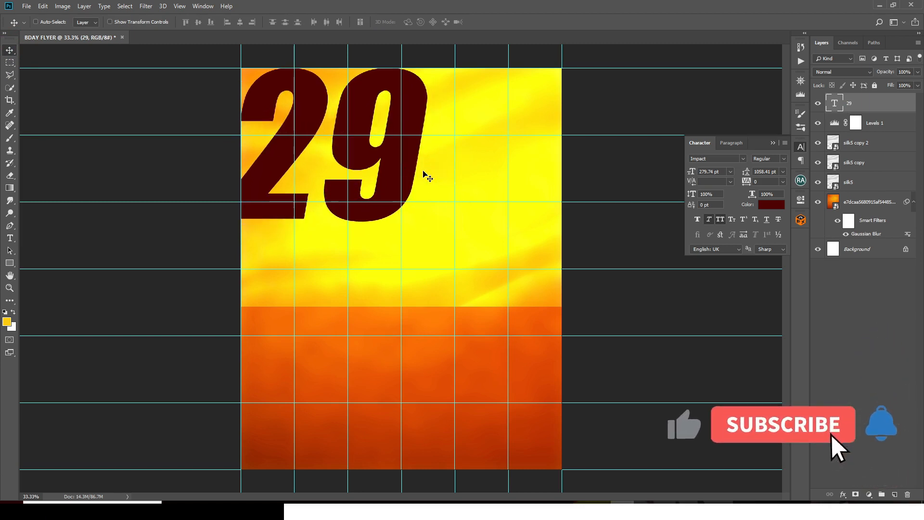
Scale the 29 text to about 107.7%, extending it towards the lower right
key(ctrl+t)
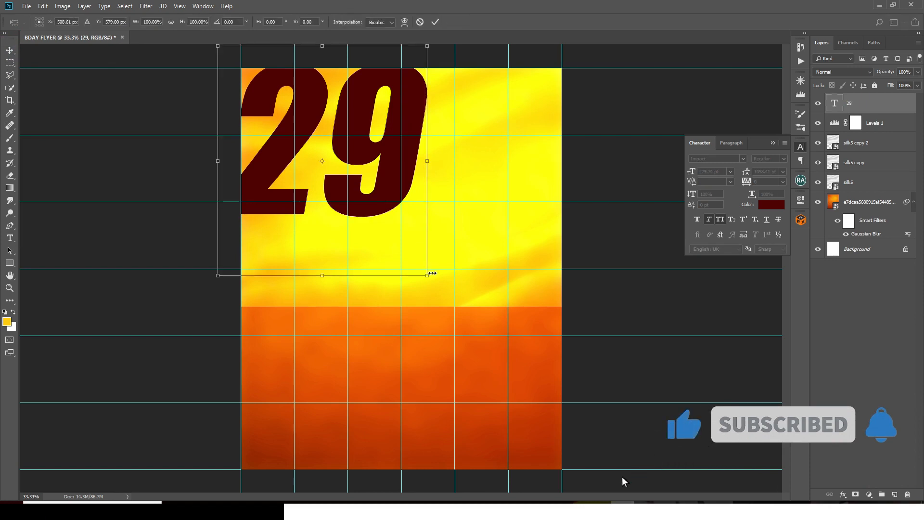
drag(427, 272, 439, 294)
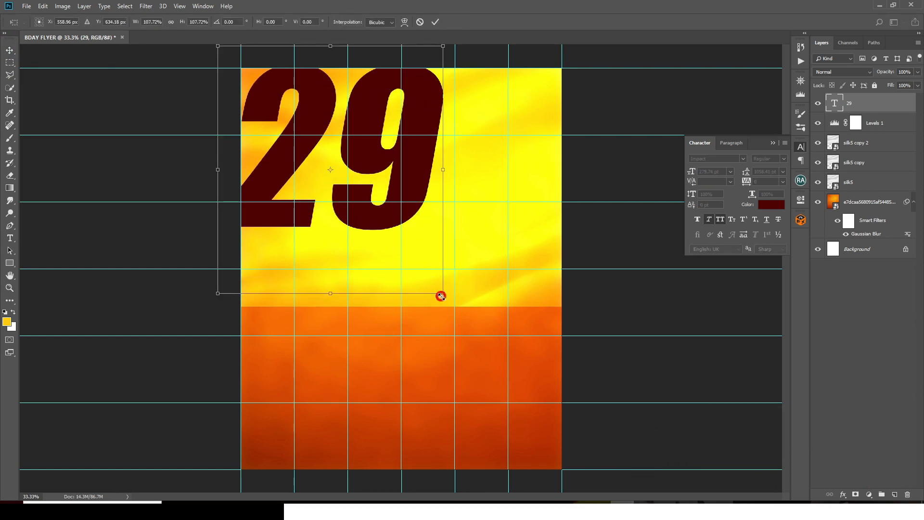
key(Return)
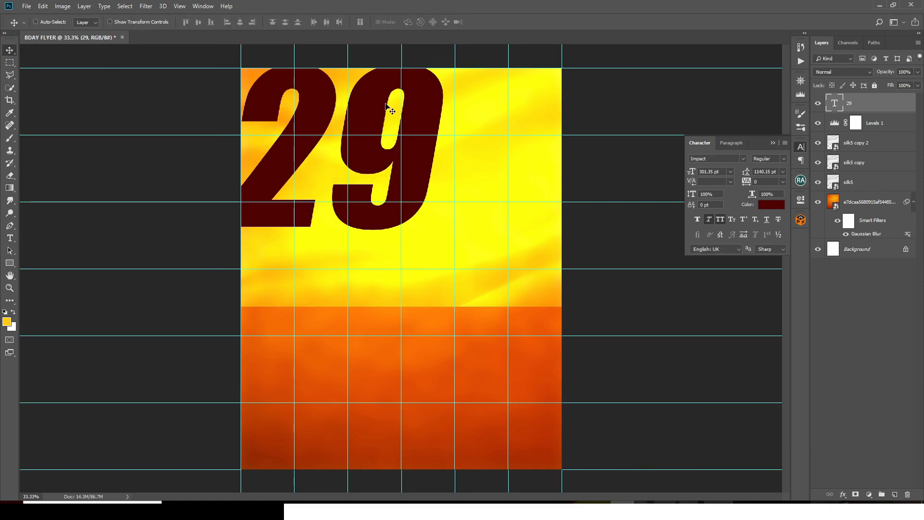
Try the Linear Dodge (Add), Multiply and Soft Light blend modes on the 29 text
click(841, 71)
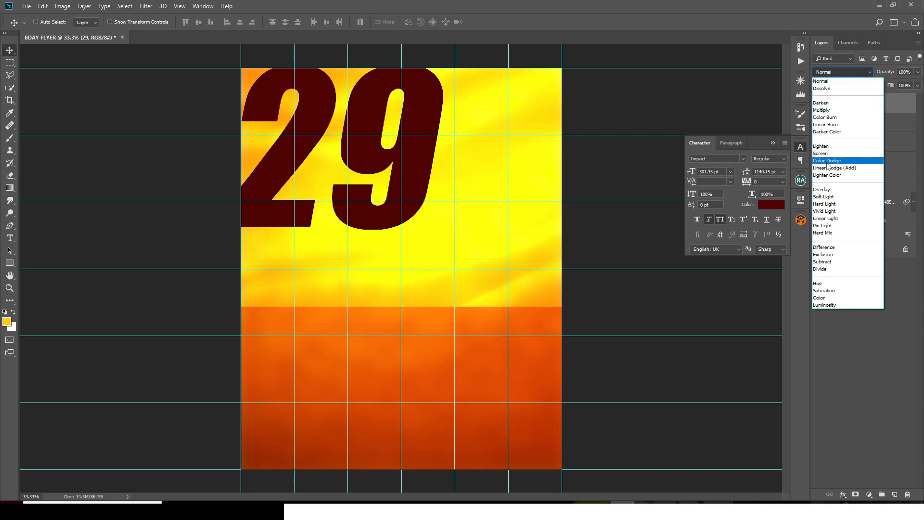
click(826, 169)
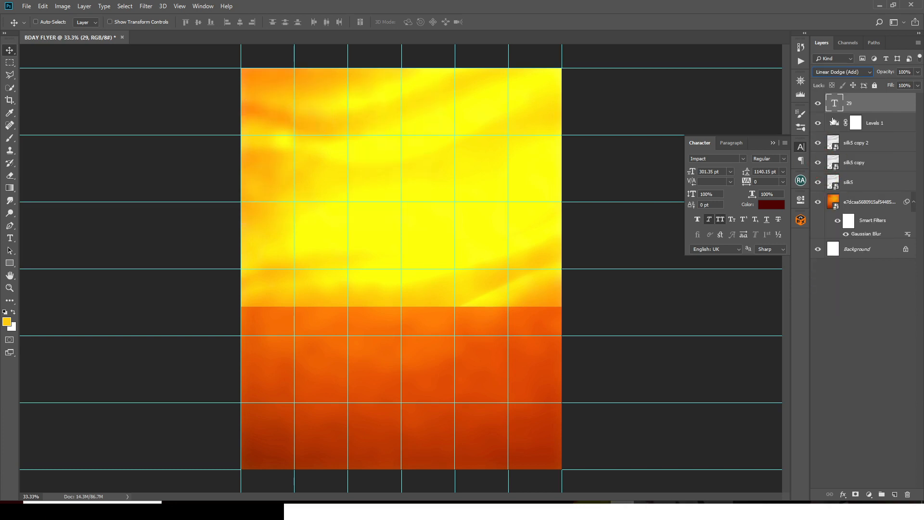
click(833, 76)
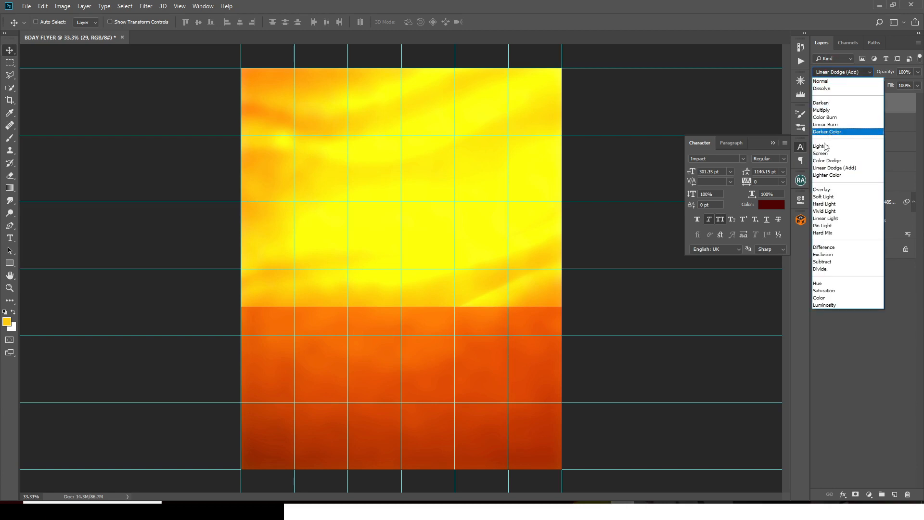
click(825, 111)
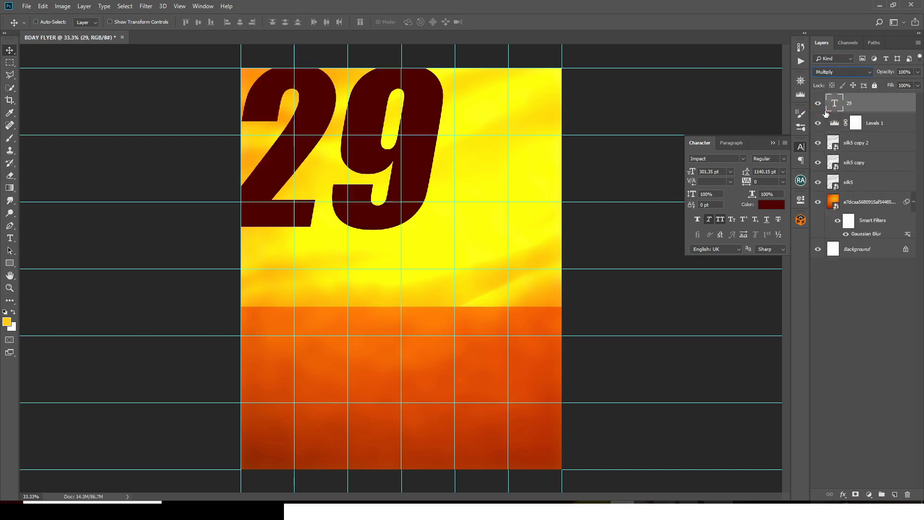
click(830, 73)
click(821, 199)
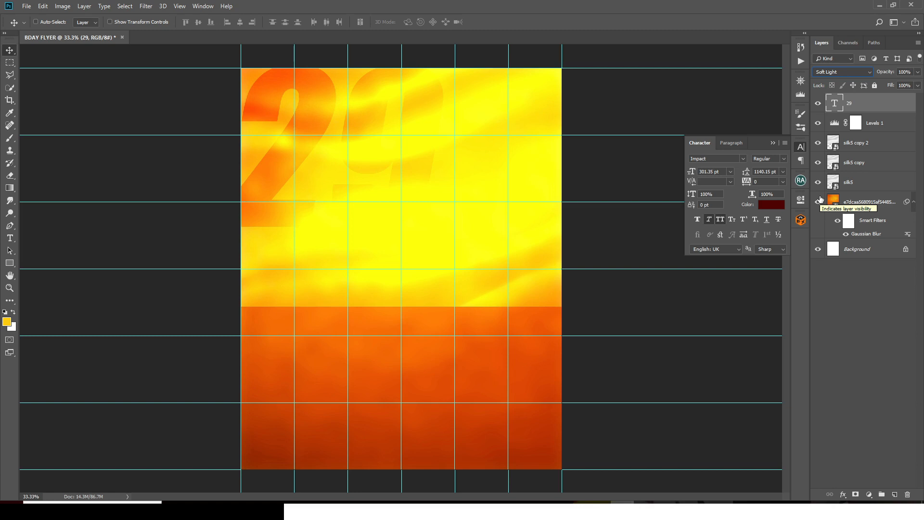
Set the 29 text's blend mode to Overlay and place a duplicate beside it, running off the flyer's right edge
click(842, 72)
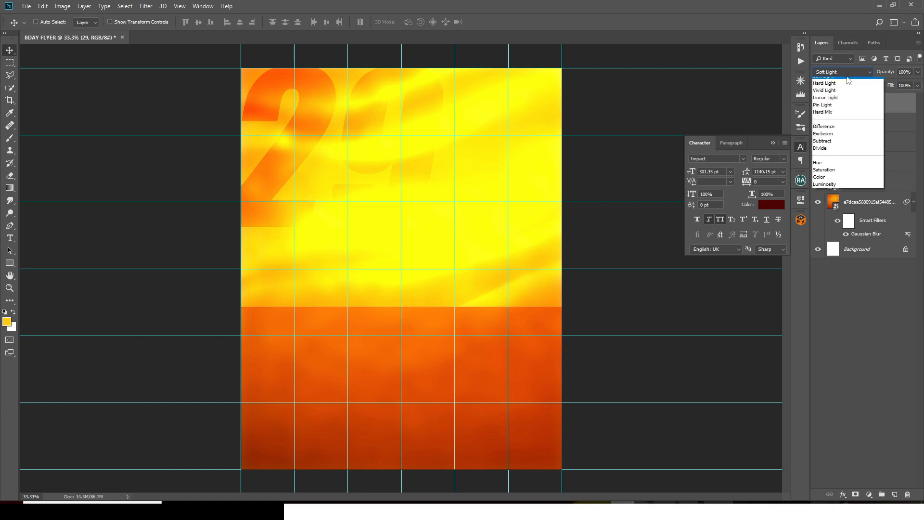
click(824, 190)
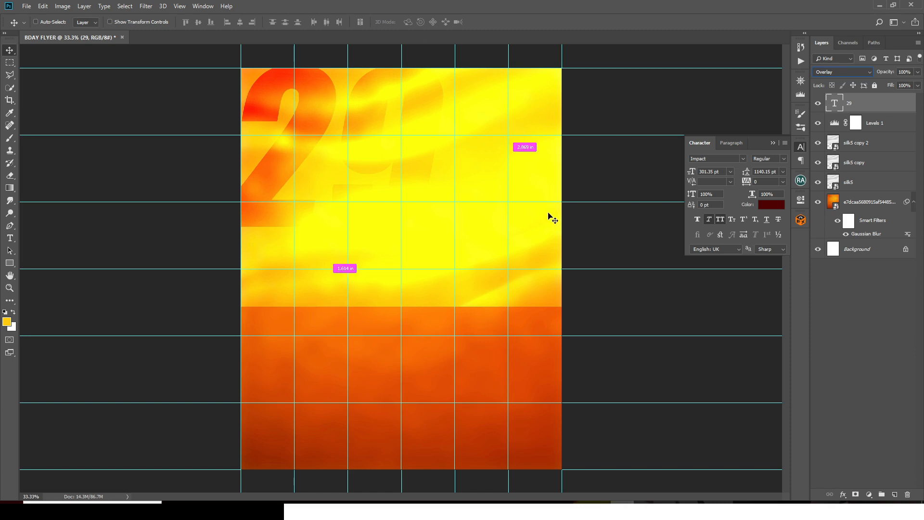
key(ctrl+j)
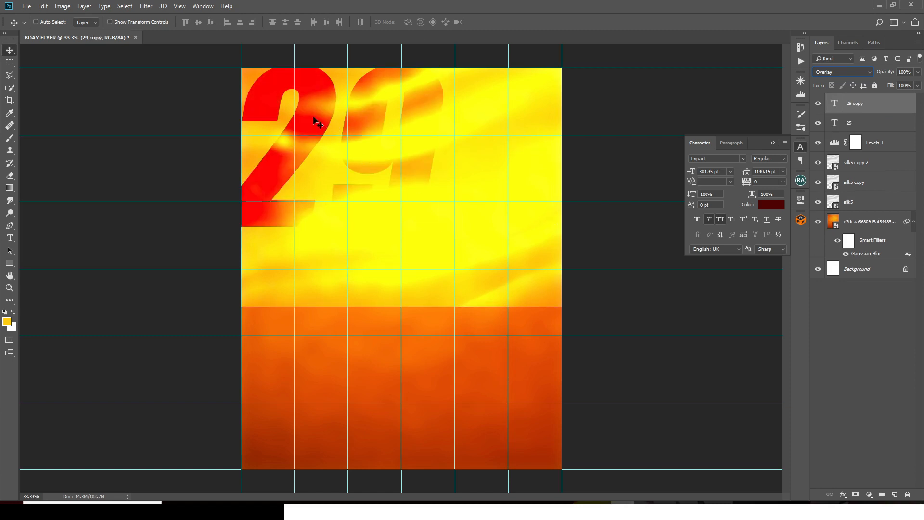
drag(312, 118, 511, 118)
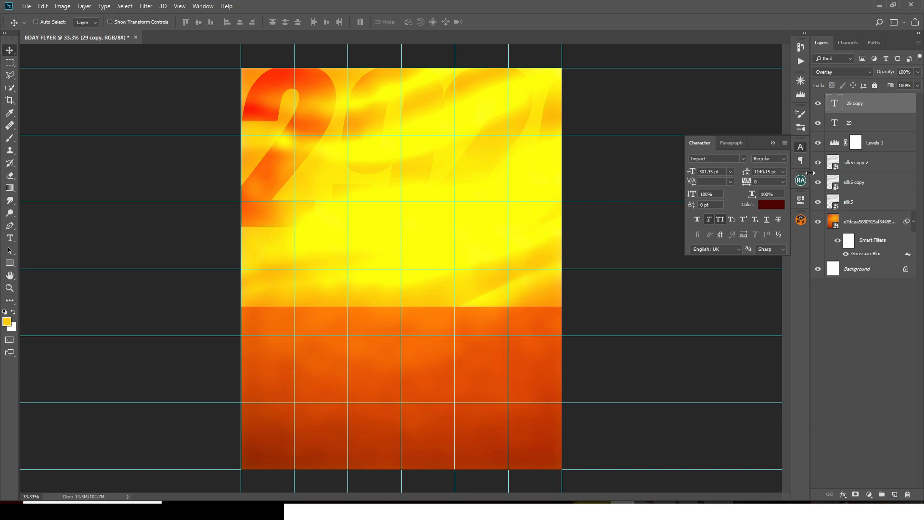
Toggle faux italic on the duplicate and the original 29 text
click(709, 219)
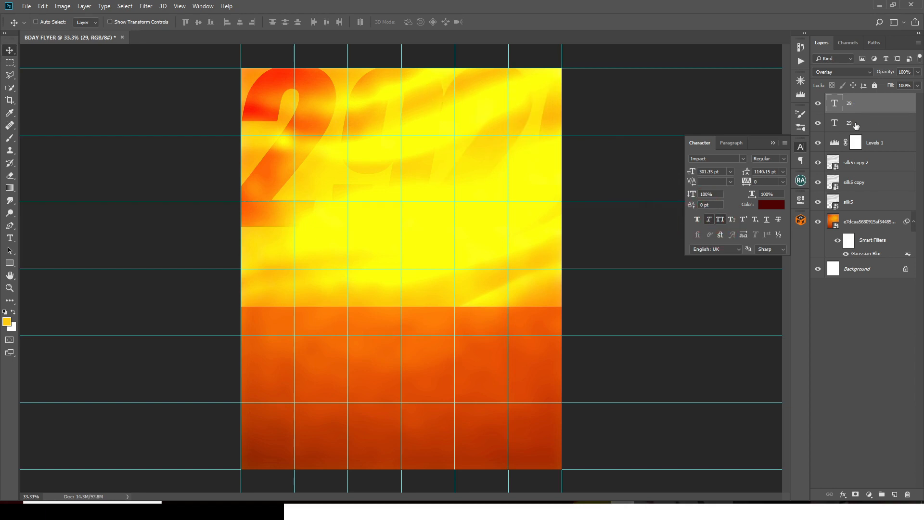
click(855, 124)
click(708, 220)
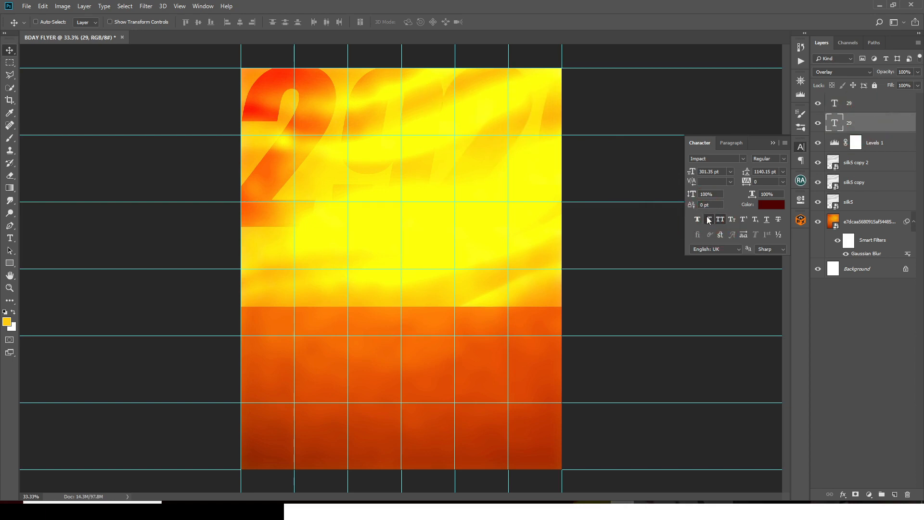
Add a new text in the flyer's lower orange area reading Birthday, copied from the notes in Notepad
key(t)
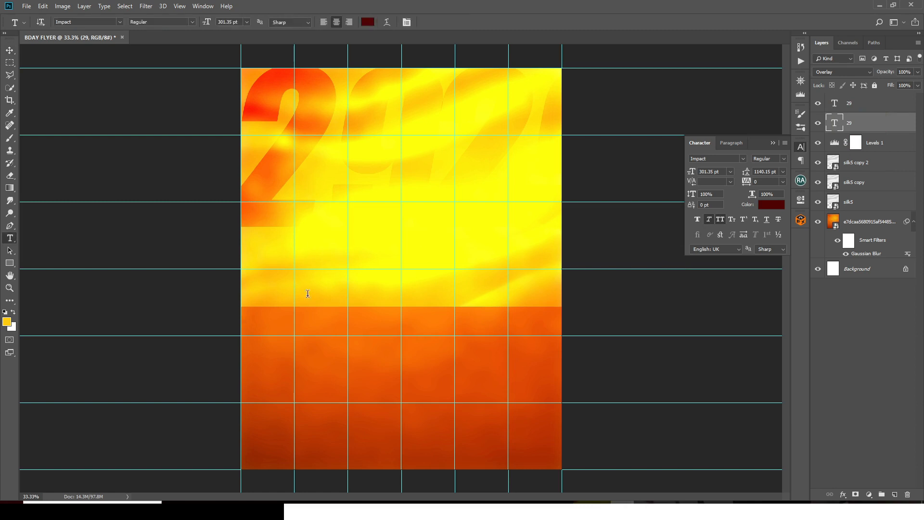
click(320, 374)
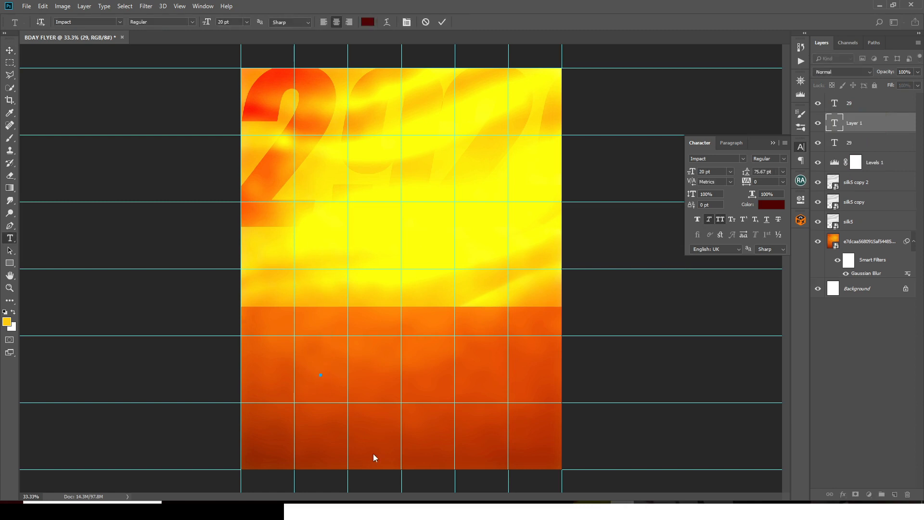
key(alt+Tab)
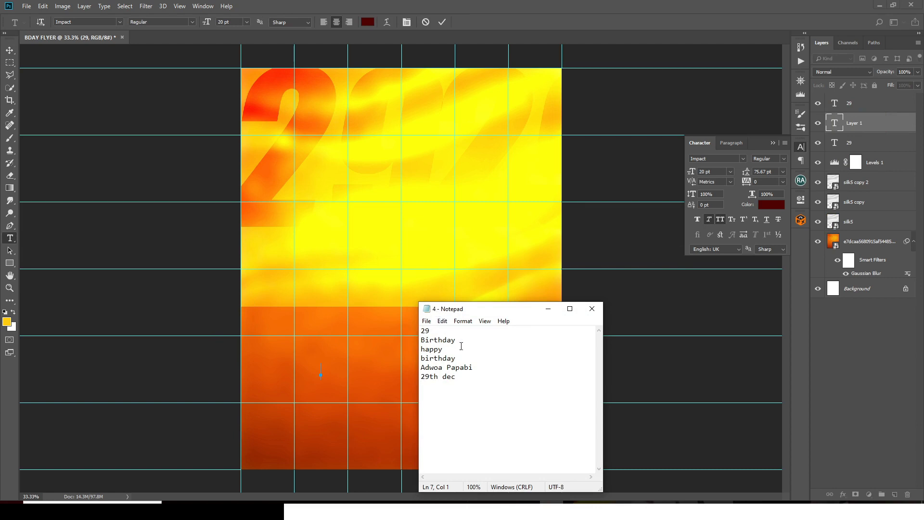
key(shift+Home)
key(ctrl+c)
key(alt+Tab)
key(ctrl+v)
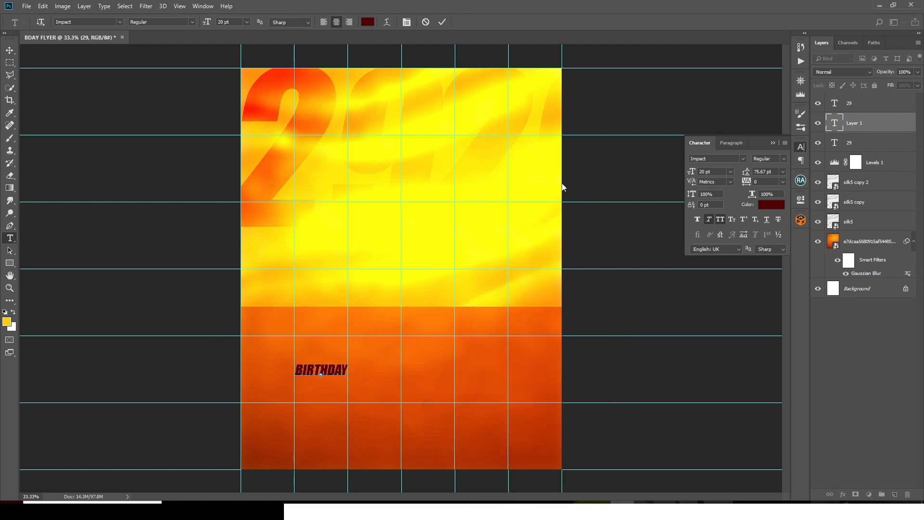
Turn off all caps for the Birthday text and set its font to Thesignature
click(867, 125)
click(720, 219)
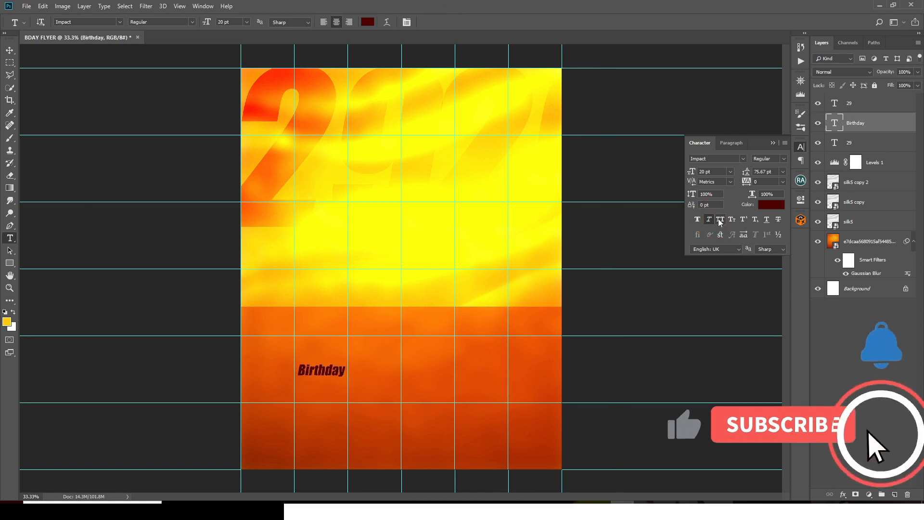
click(743, 158)
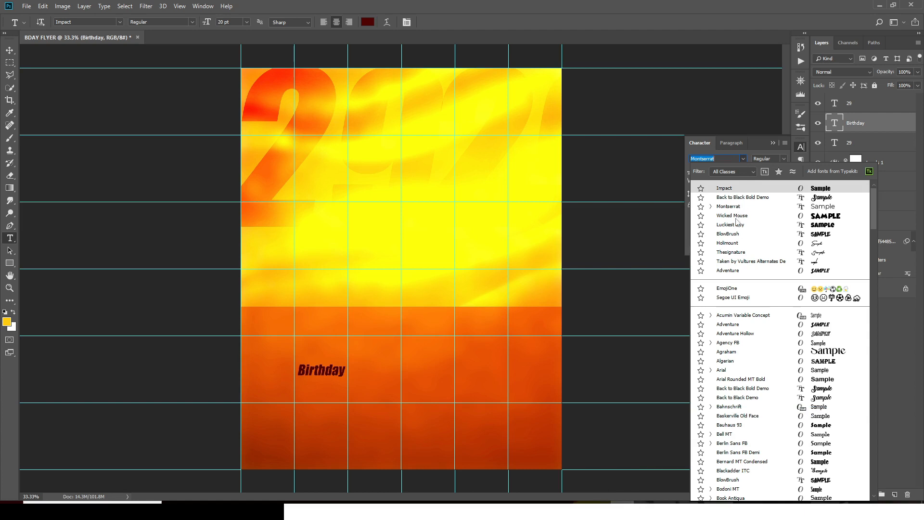
click(728, 252)
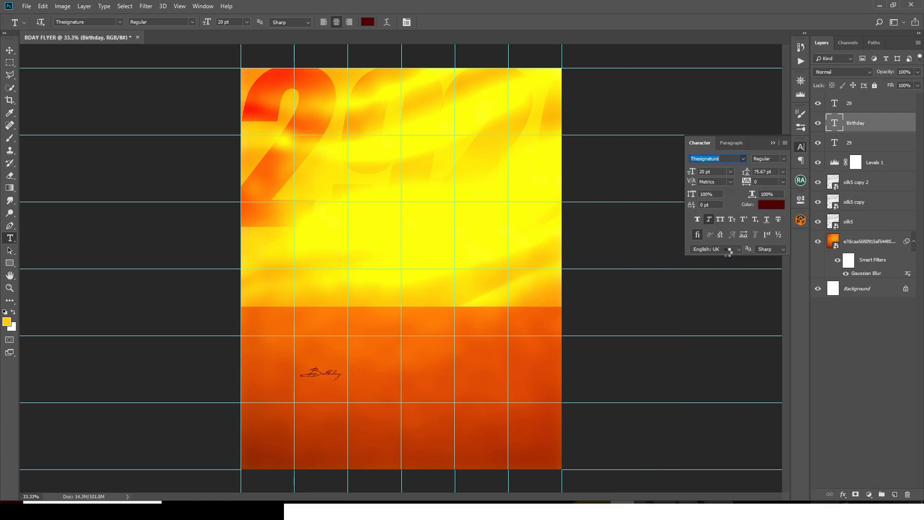
click(867, 127)
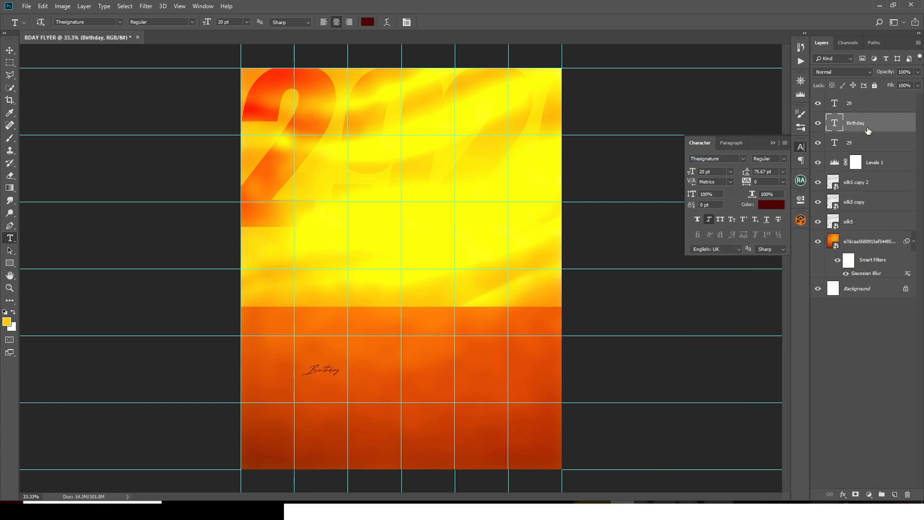
Scale the Birthday text up to about 221 pt and place it across the flyer's top, running past the right edge
key(ctrl+t)
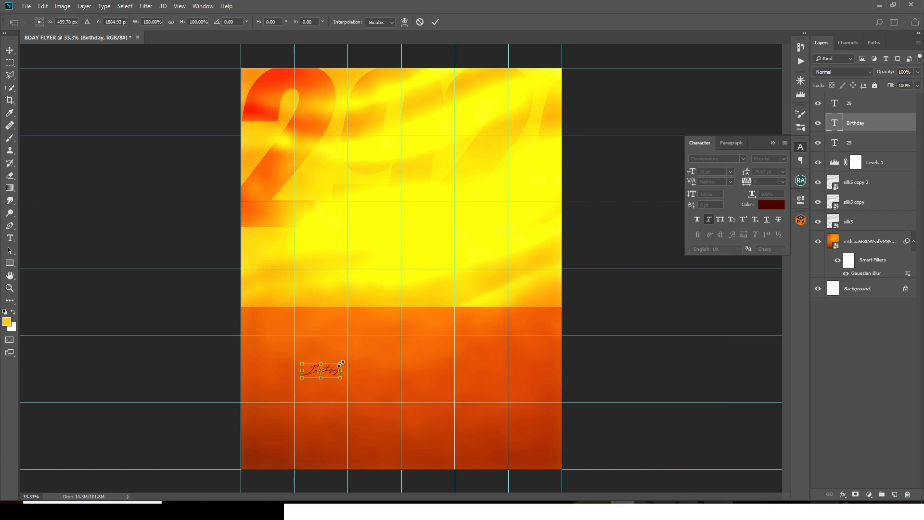
drag(340, 362, 485, 288)
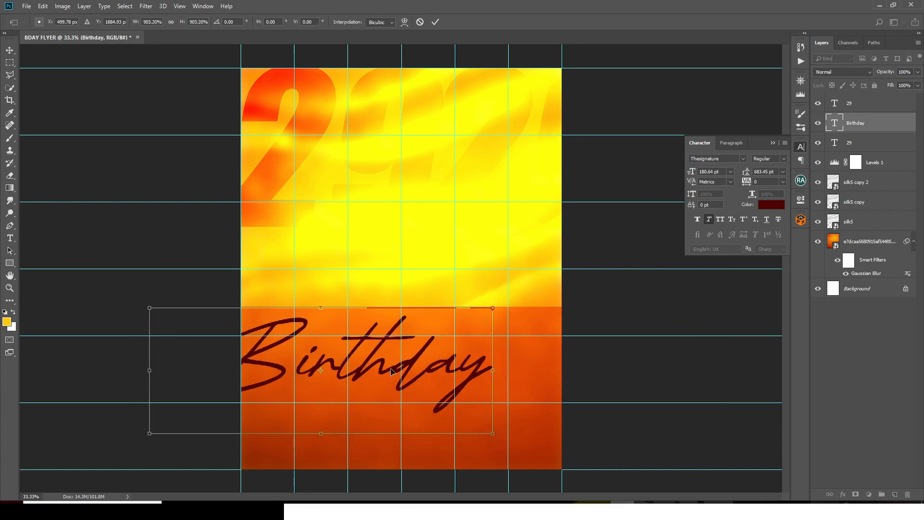
drag(391, 370, 458, 185)
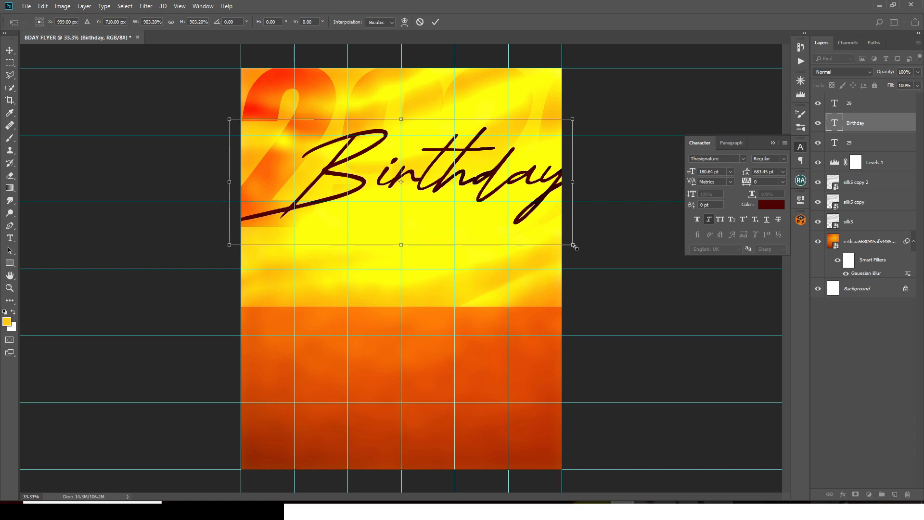
drag(574, 246, 591, 252)
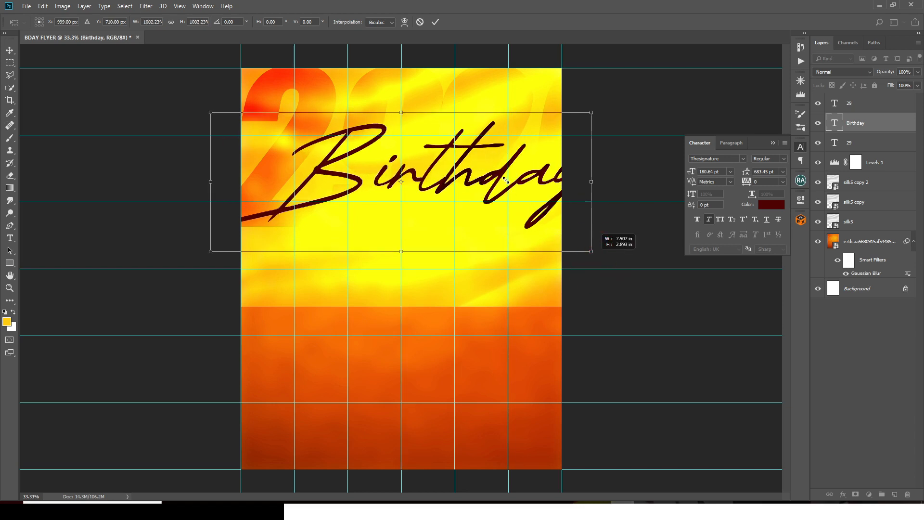
drag(485, 176, 436, 141)
drag(543, 77, 578, 55)
key(Return)
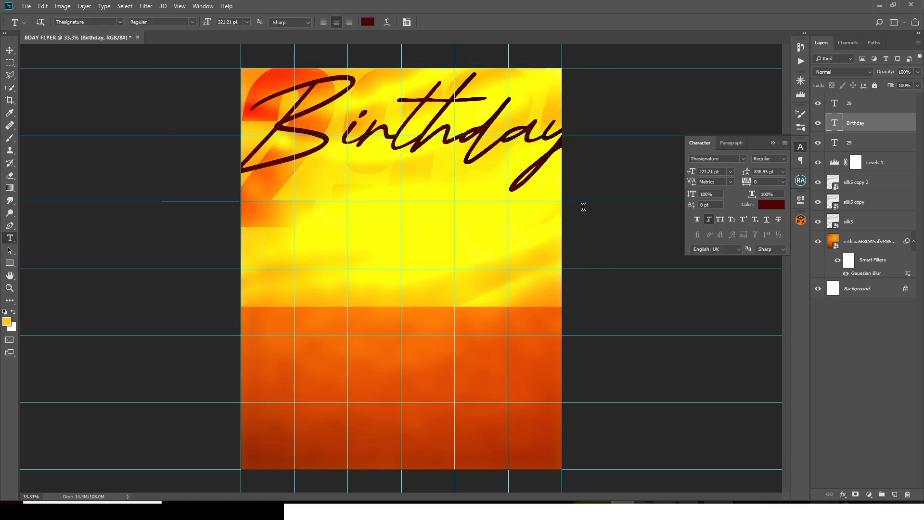
Set the Birthday text's colour to #FFFA7E
click(770, 204)
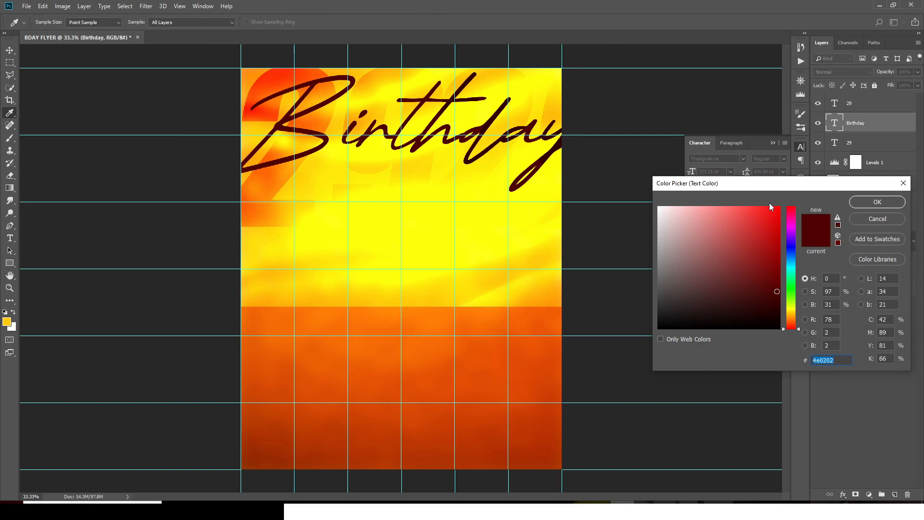
text(FFF)
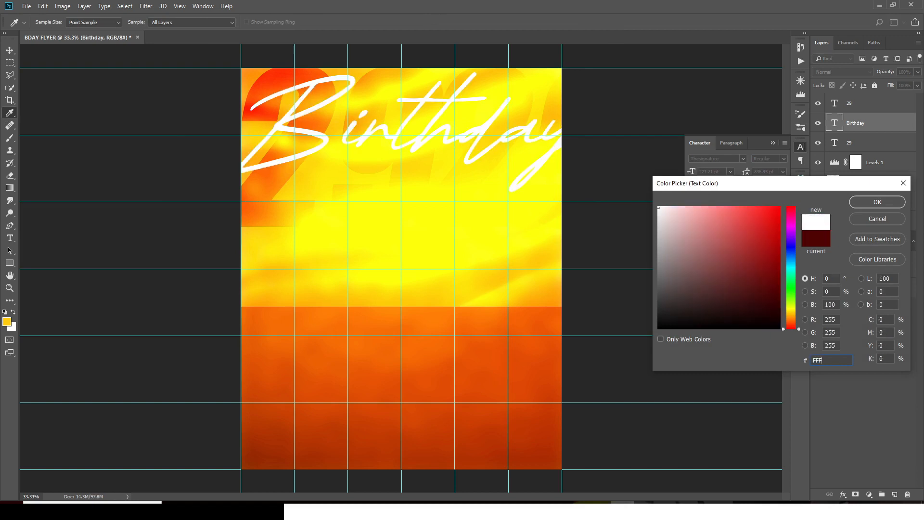
text(A7E)
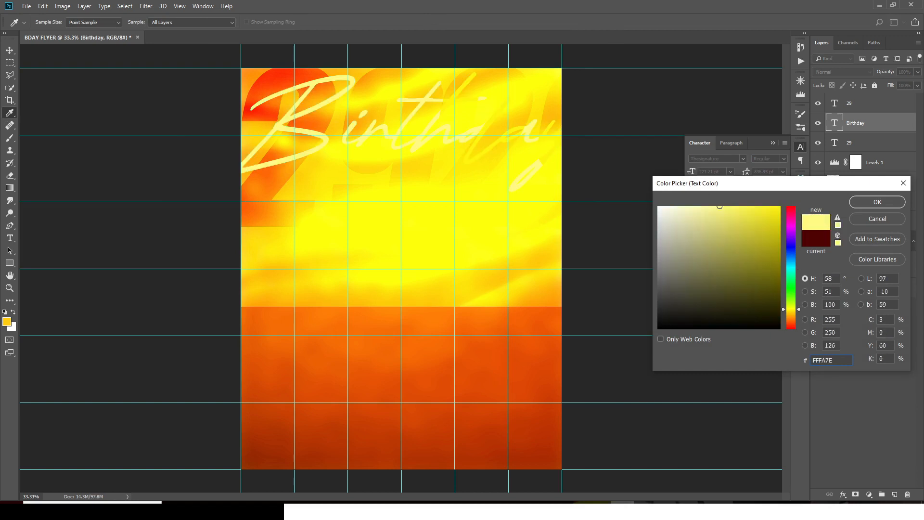
click(874, 204)
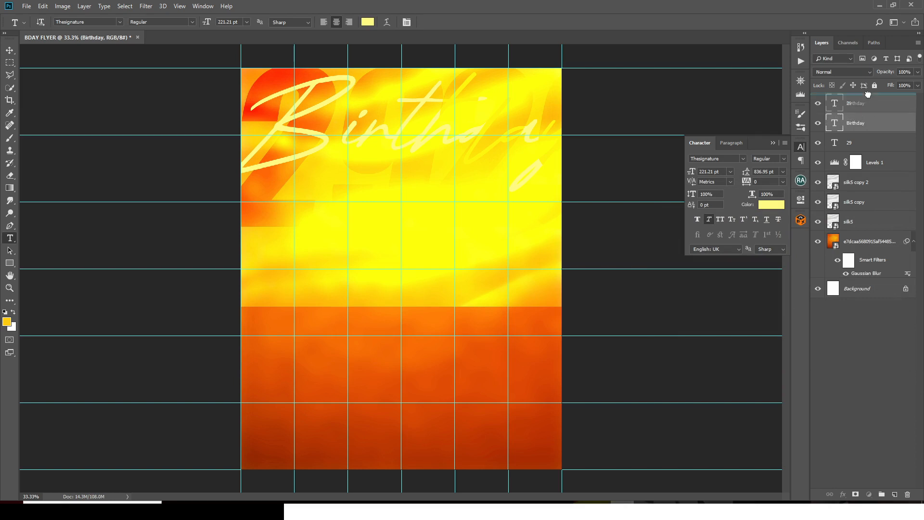
Move the Birthday layer above both 29 text layers and convert it to a smart object
right_click(879, 112)
click(815, 185)
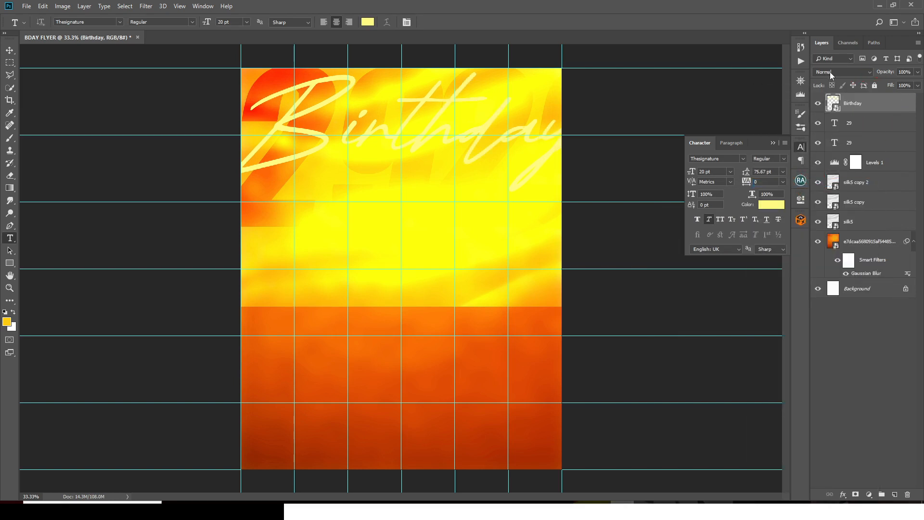
Apply a 3-pixel Gaussian Blur to the Birthday smart object and set its blend mode to Overlay
click(146, 6)
mouse_move(155, 115)
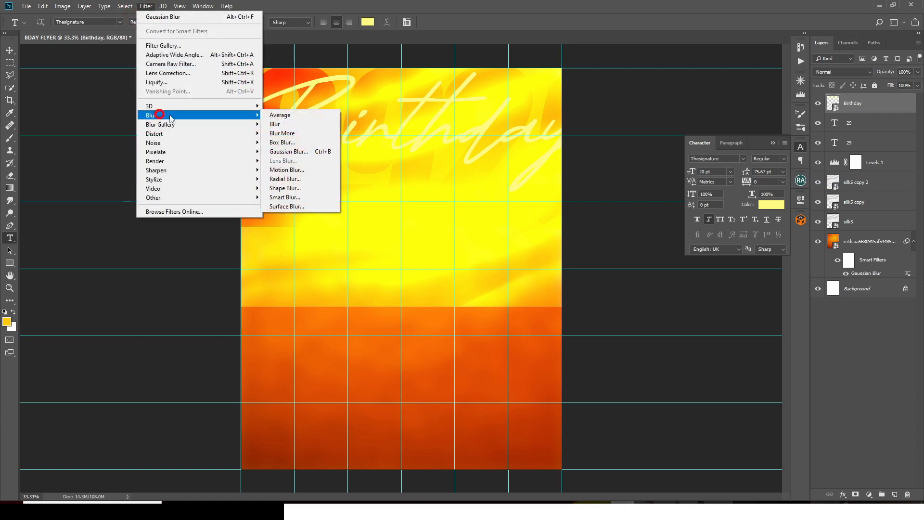
click(287, 150)
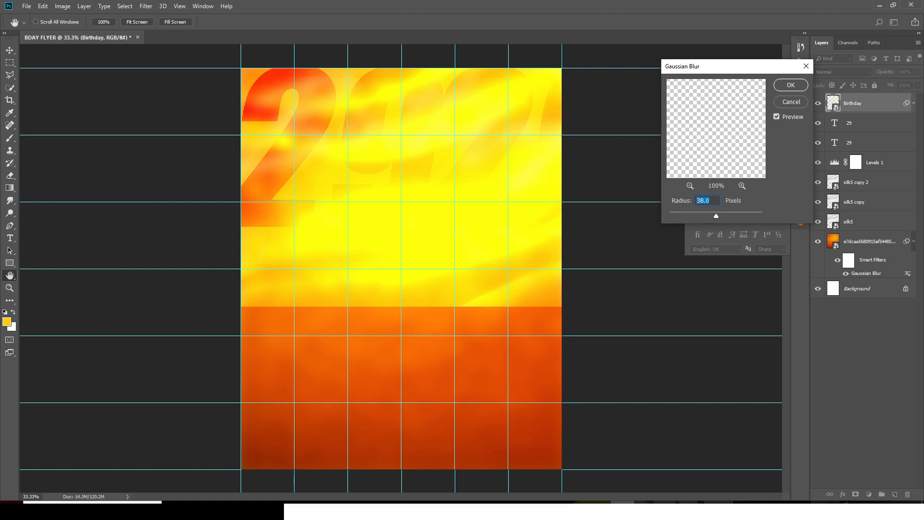
text(3)
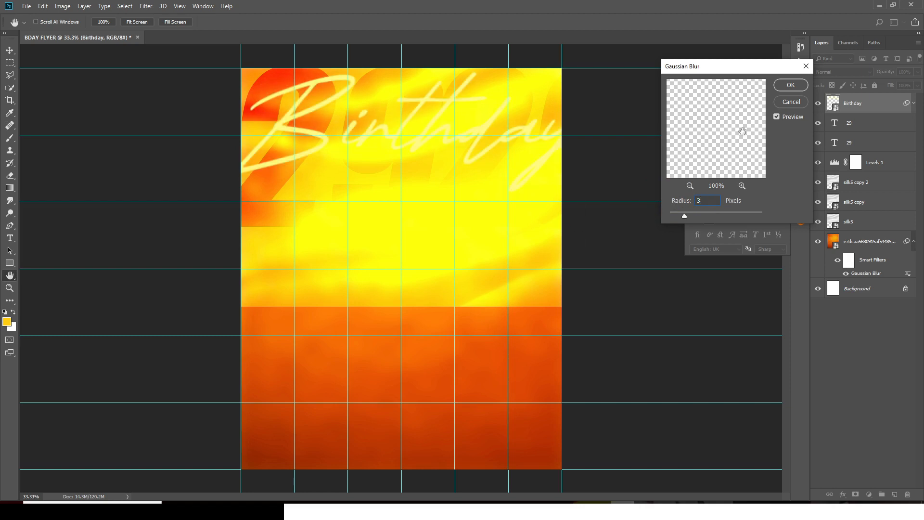
click(792, 84)
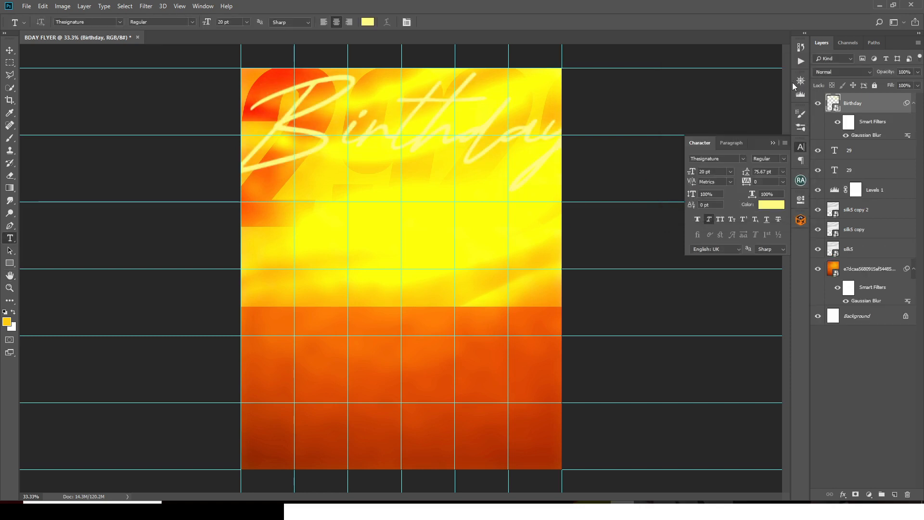
click(847, 71)
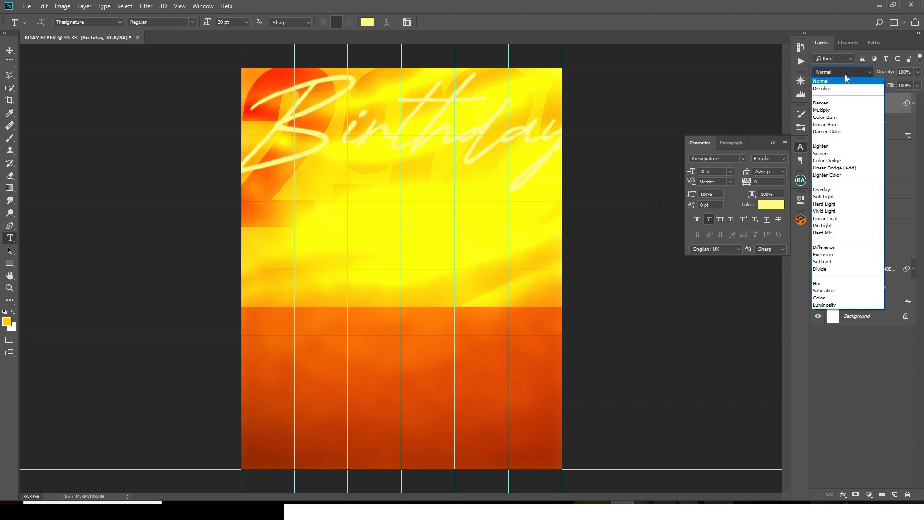
click(825, 189)
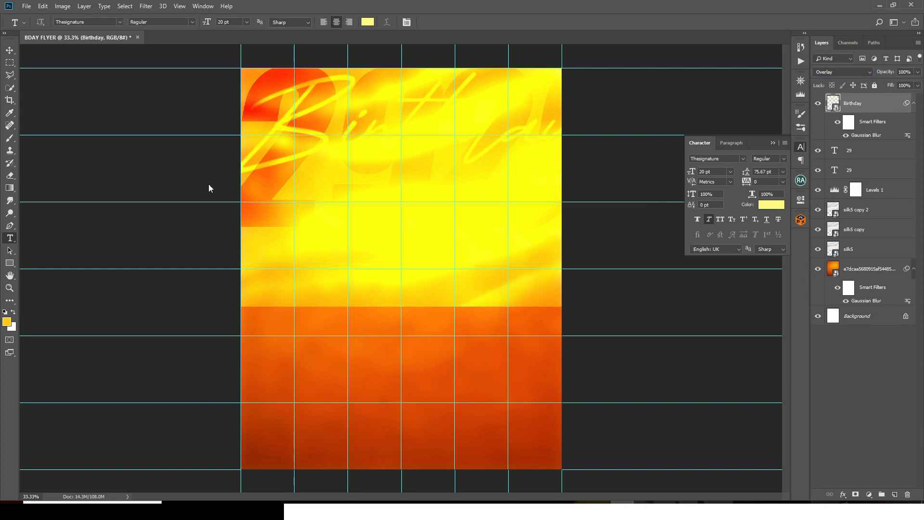
Enlarge the Birthday smart object slightly and shift its lettering toward the flyer's left edge
key(ctrl+t)
click(469, 198)
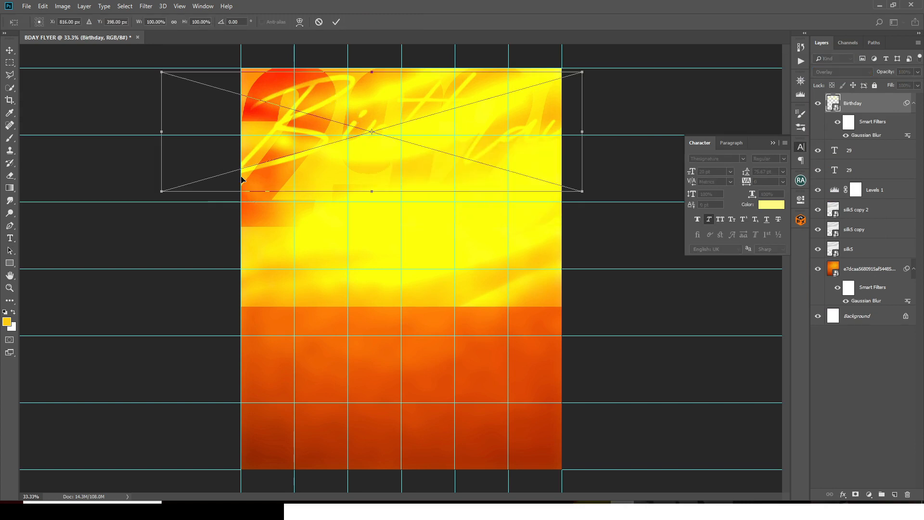
drag(160, 189, 123, 210)
key(Return)
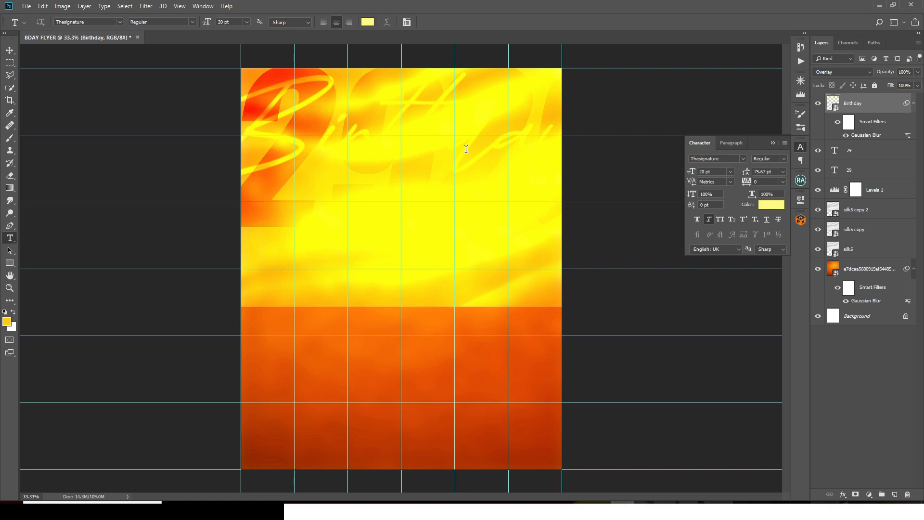
click(772, 143)
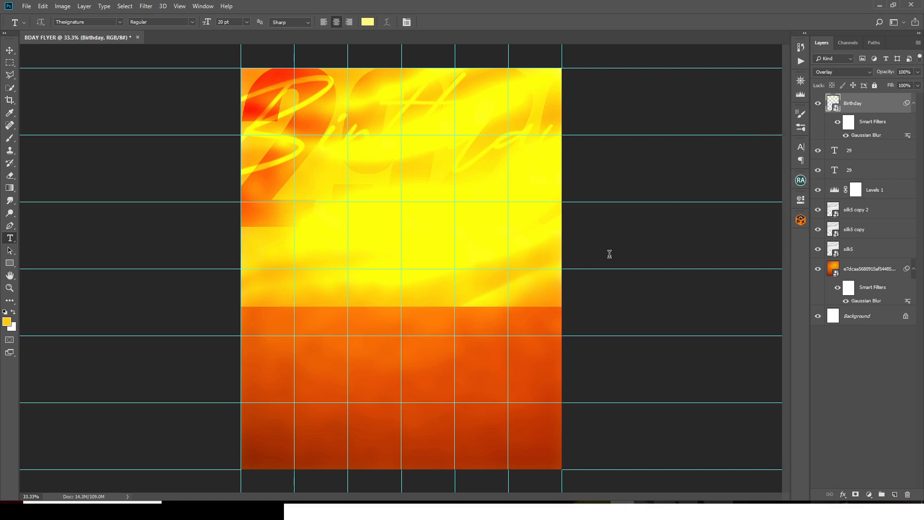
Collapse the smart filter lists and group every layer above Background into a group named BG
click(913, 106)
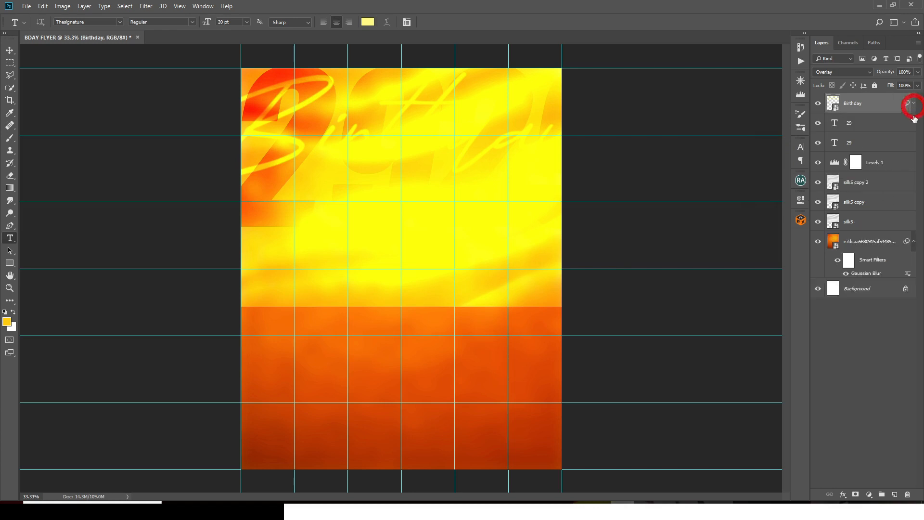
click(913, 241)
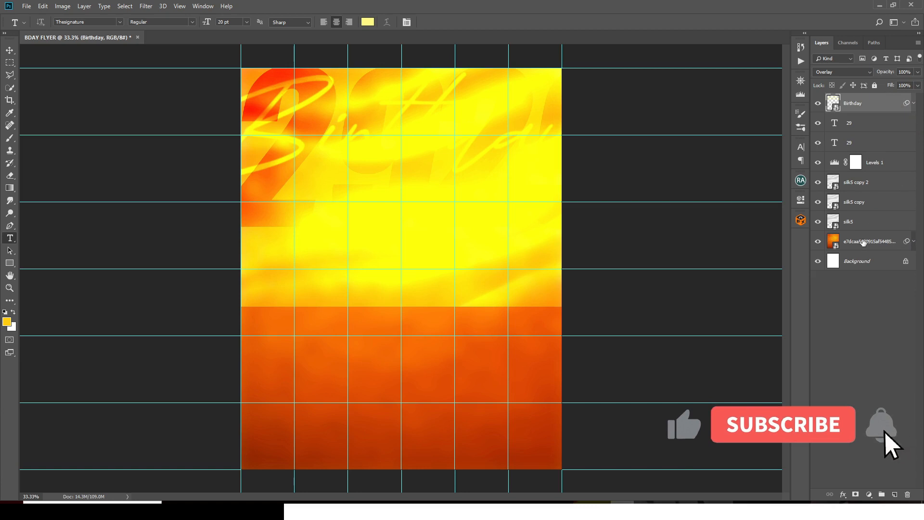
click(863, 241)
key(ctrl+g)
double_click(854, 99)
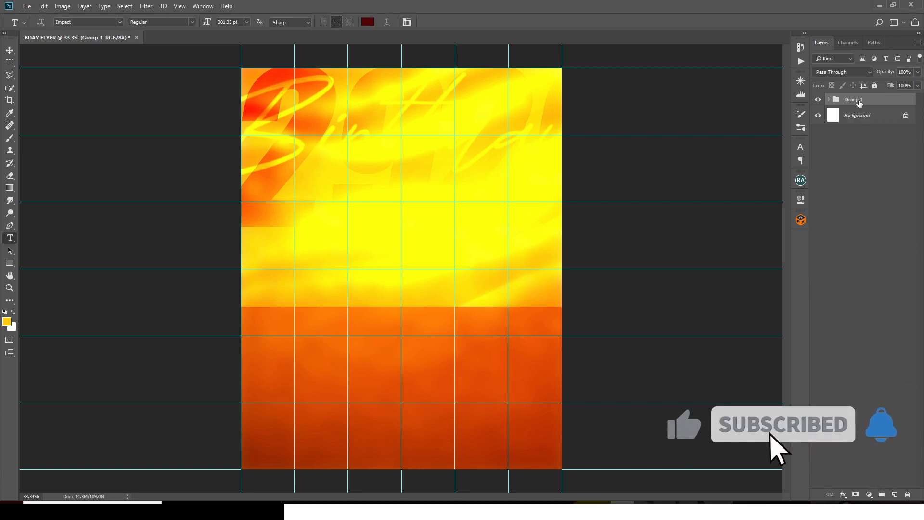
text(BG)
key(Return)
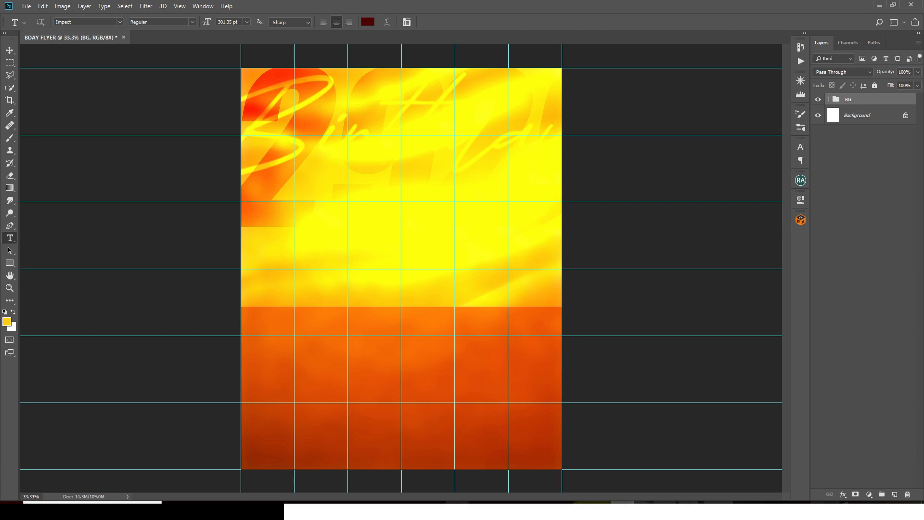
Switch to the done folder in File Explorer and place the photo of the woman in the white T-shirt into the flyer
mouse_move(458, 510)
click(406, 458)
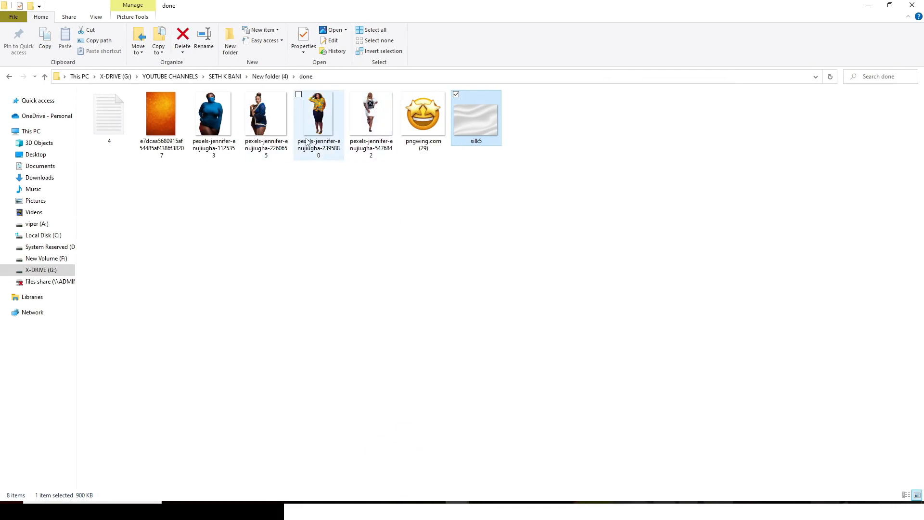
click(375, 116)
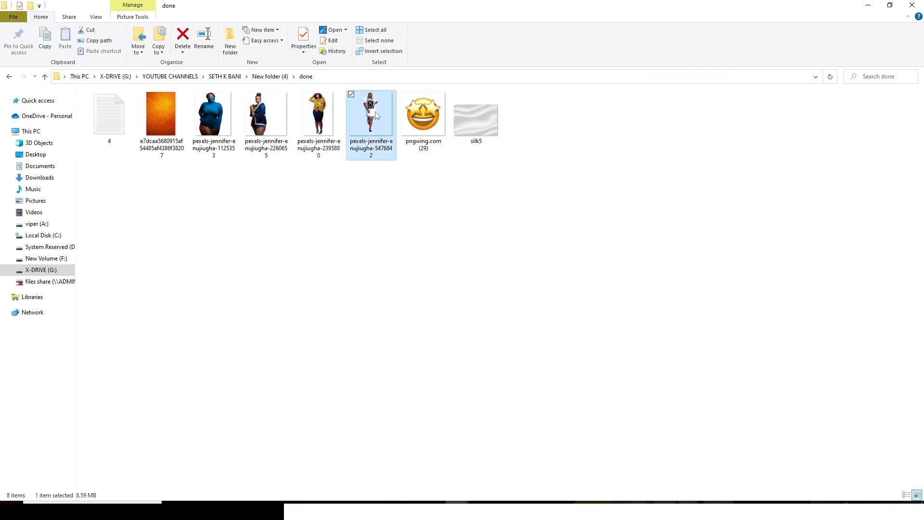
drag(377, 116, 457, 325)
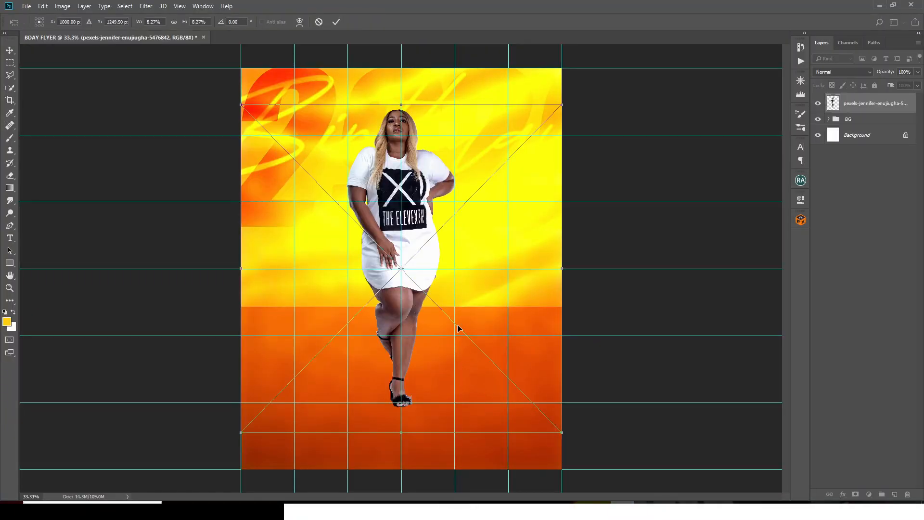
Scale the placed photo up to about 39.44% and position it so the head sits just below the flyer's top edge
key(ctrl+minus)
key(ctrl+minus)
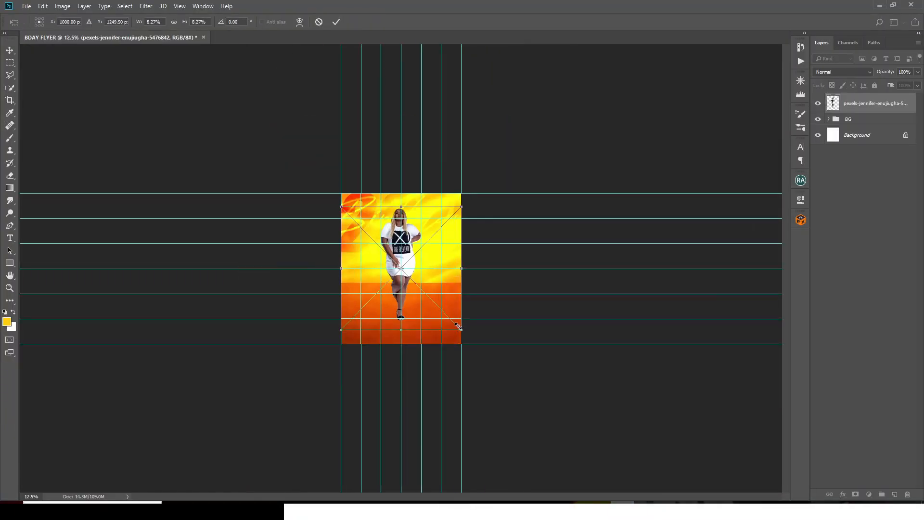
drag(462, 329, 532, 441)
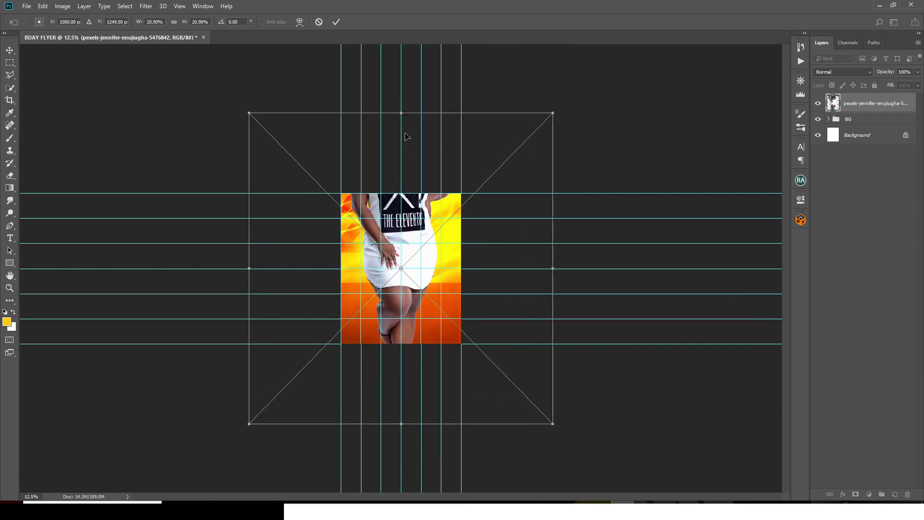
drag(407, 149, 404, 228)
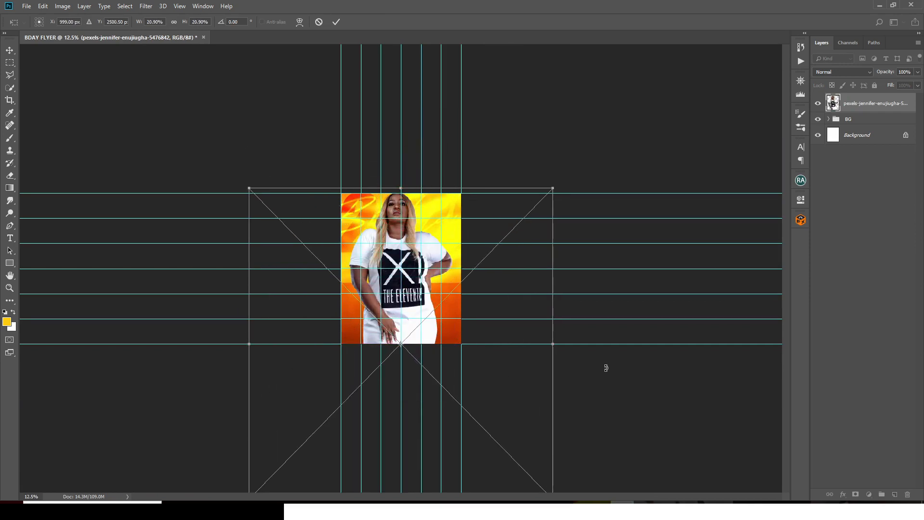
drag(555, 189, 650, 93)
drag(434, 155, 410, 204)
drag(646, 184, 685, 140)
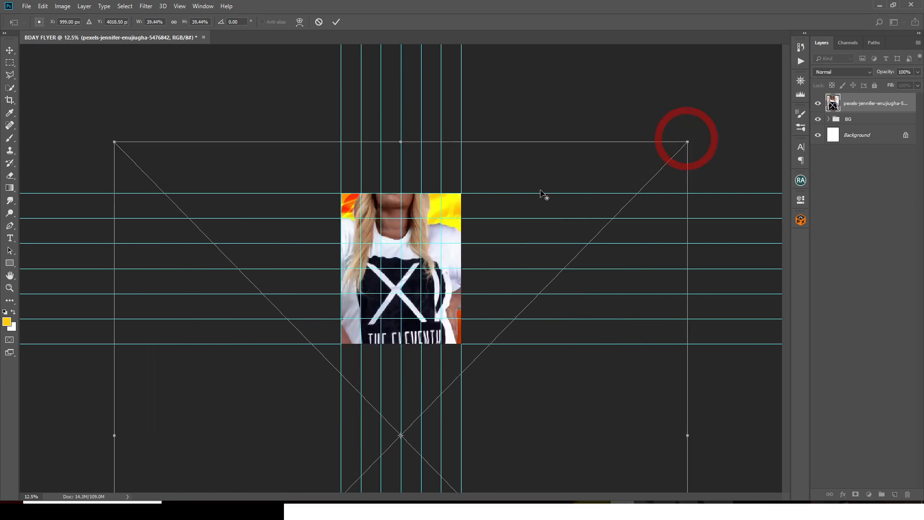
drag(406, 164, 407, 208)
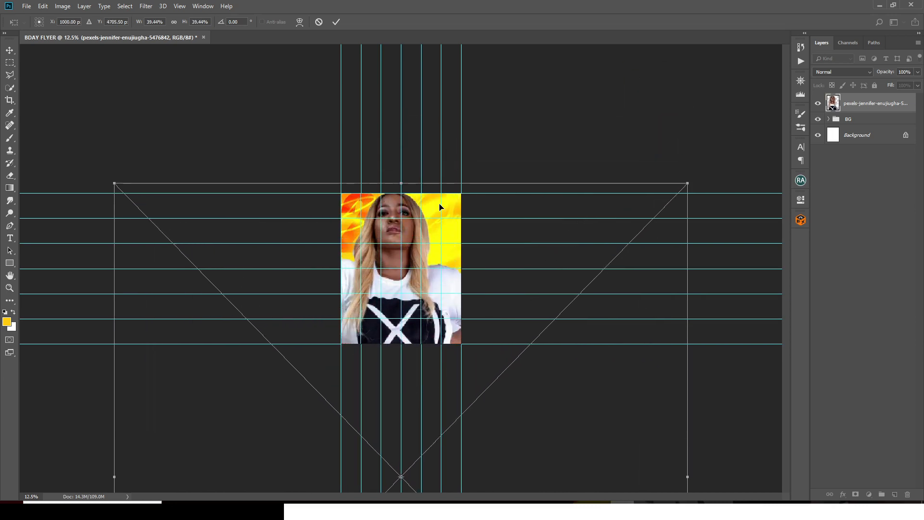
Shift the photo right to X 1130 px to centre the face, commit the placement and fit the flyer on screen
key(shift+Right)
key(shift+Right)
key(shift+Right)
key(shift+Right)
key(shift+Right)
key(shift+Right)
key(shift+Right)
key(shift+Right)
key(shift+Right)
key(shift+Right)
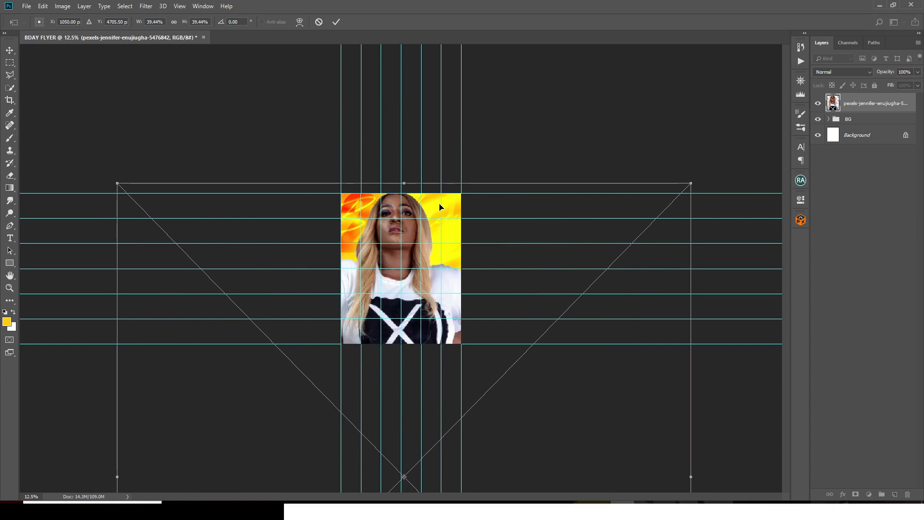
key(shift+Right)
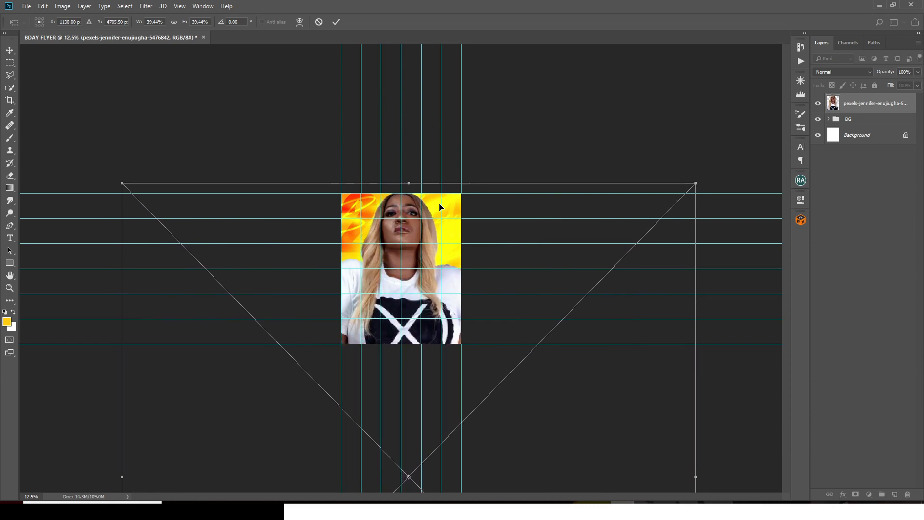
key(ctrl+0)
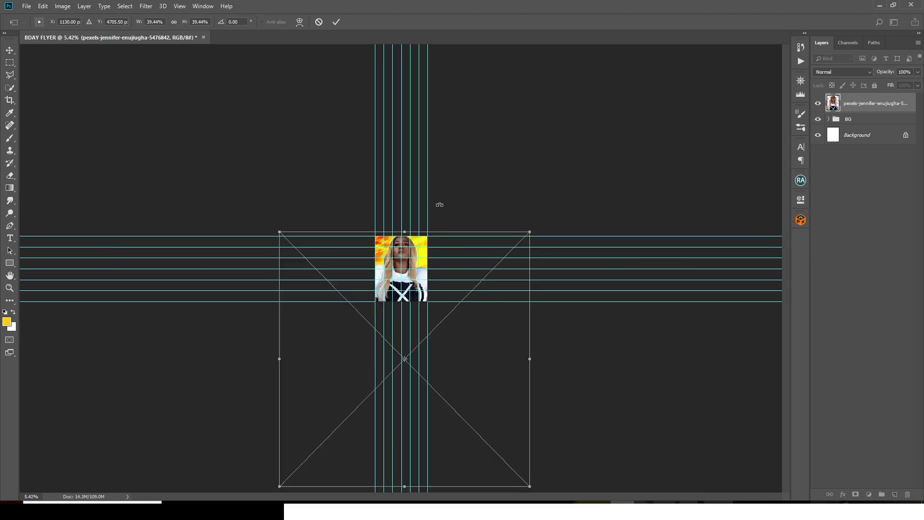
key(t)
key(ctrl+0)
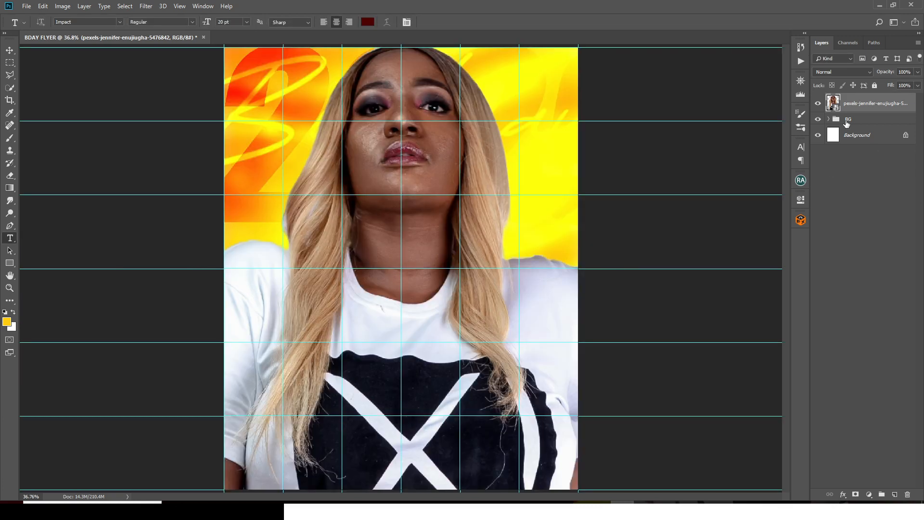
Nudge the woman's photo slightly upward so the flyer's top edge crops the top of her head
key(v)
key(shift+Up)
key(shift+Up)
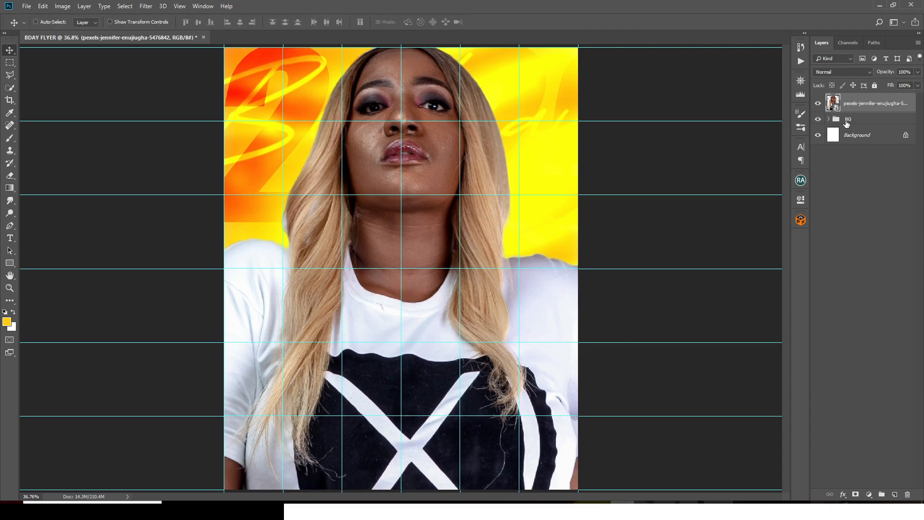
key(shift+Up)
key(shift+Up)
key(shift+Up)
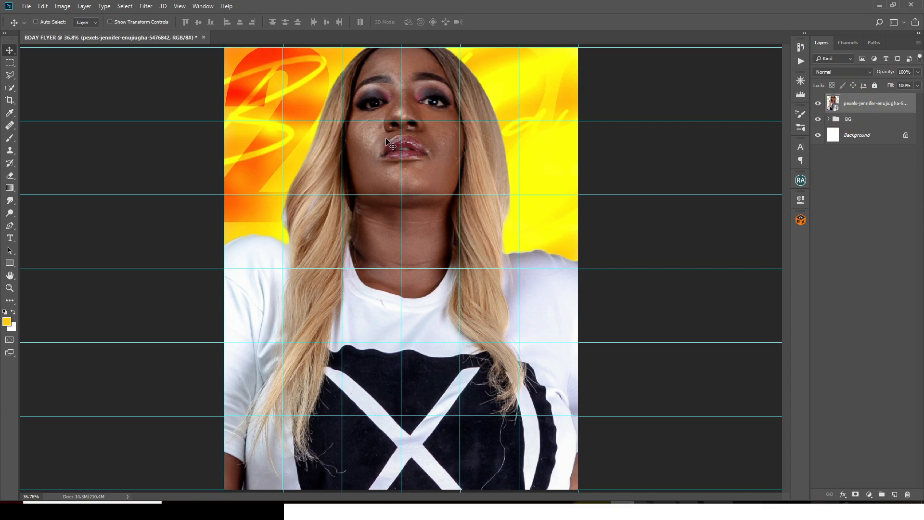
Put the photo layer in a new group named IMAGES
key(ctrl+g)
double_click(855, 99)
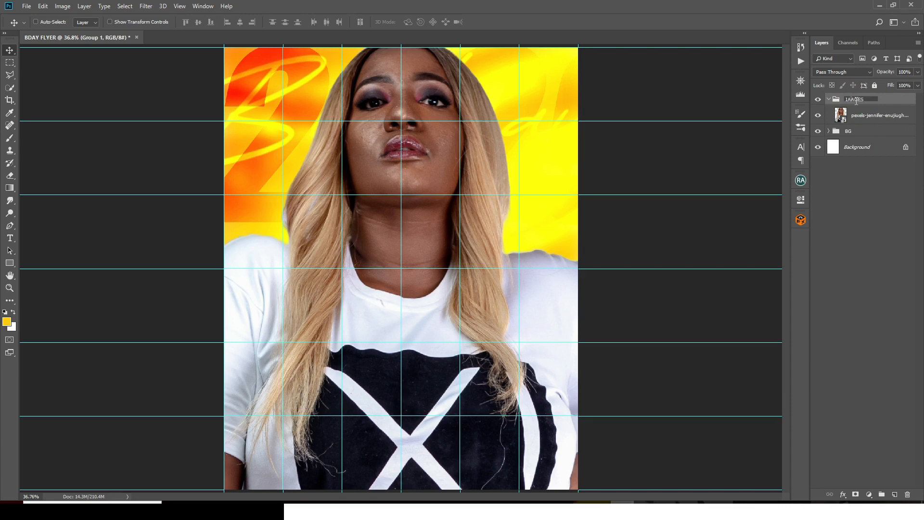
key(Return)
Add a new layer above the photo and set up a soft 900 px brush with white sampled from the T-shirt
click(879, 115)
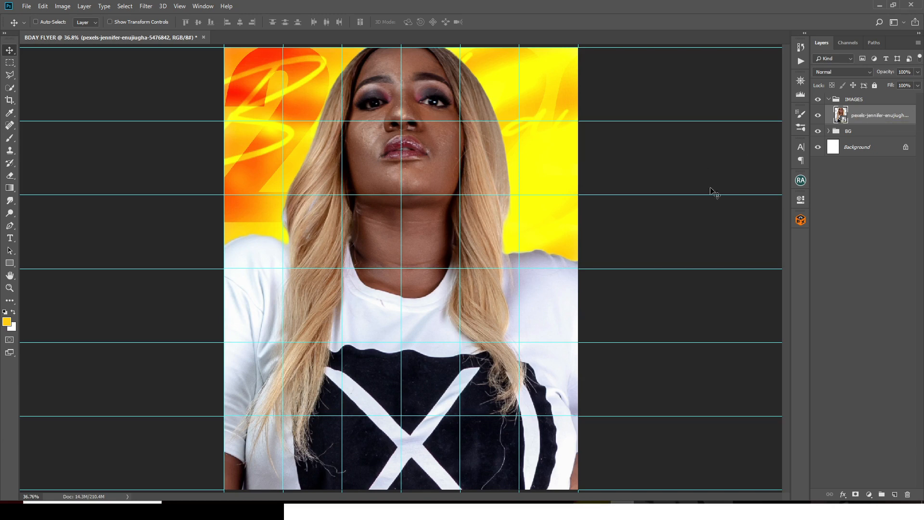
click(895, 495)
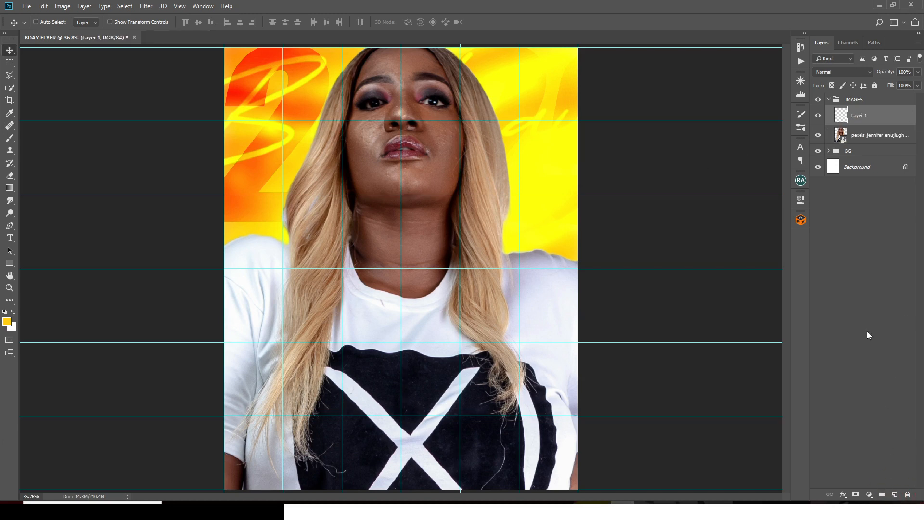
key(b)
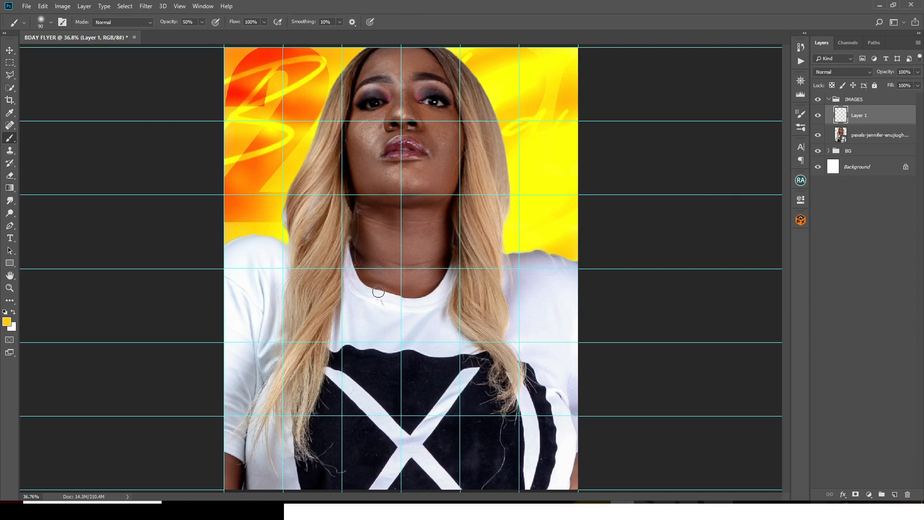
key(bracketright)
key(bracketright)
key(bracketright)
key(bracketright)
key(bracketright)
key(bracketright)
key(bracketright)
key(bracketright)
key(bracketright)
key(bracketright)
key(bracketright)
key(bracketright)
key(bracketright)
key(bracketright)
key(bracketright)
key(bracketright)
key(bracketright)
key(bracketright)
key(bracketright)
key(bracketright)
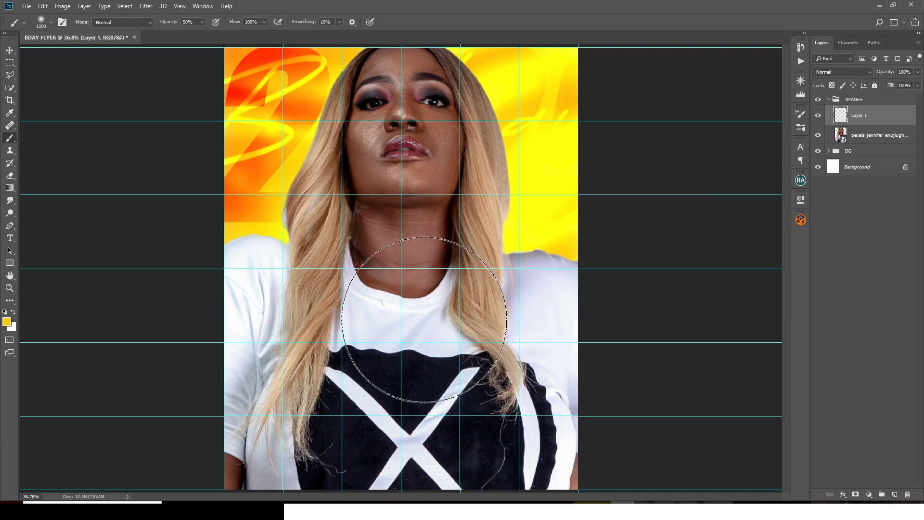
alt+click(268, 262)
key(bracketleft)
key(bracketleft)
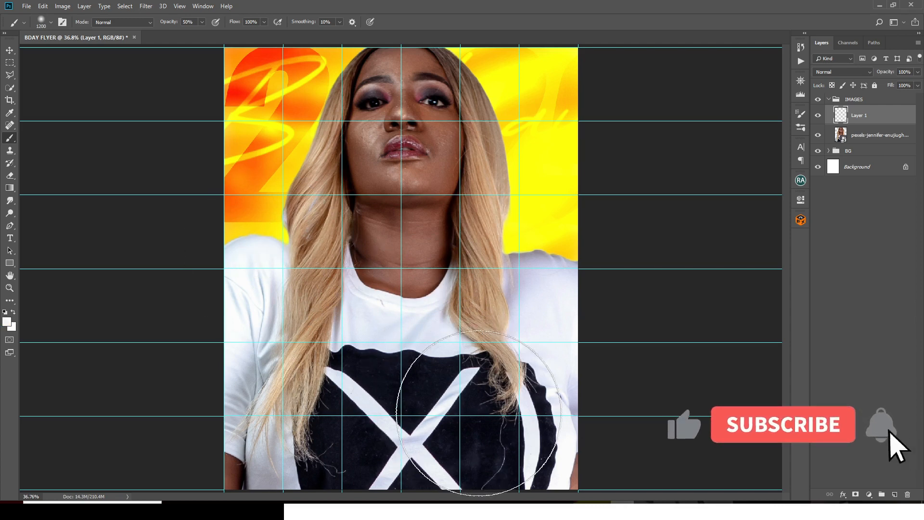
key(bracketleft)
Undo a test dab, paint one white glow at 100% brush opacity, and move it over the right part of the shirt's black print
click(448, 384)
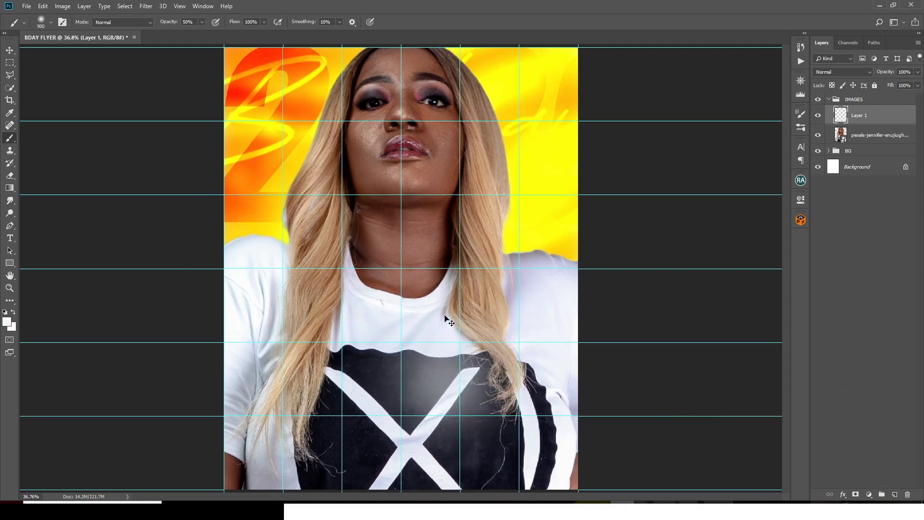
key(ctrl+z)
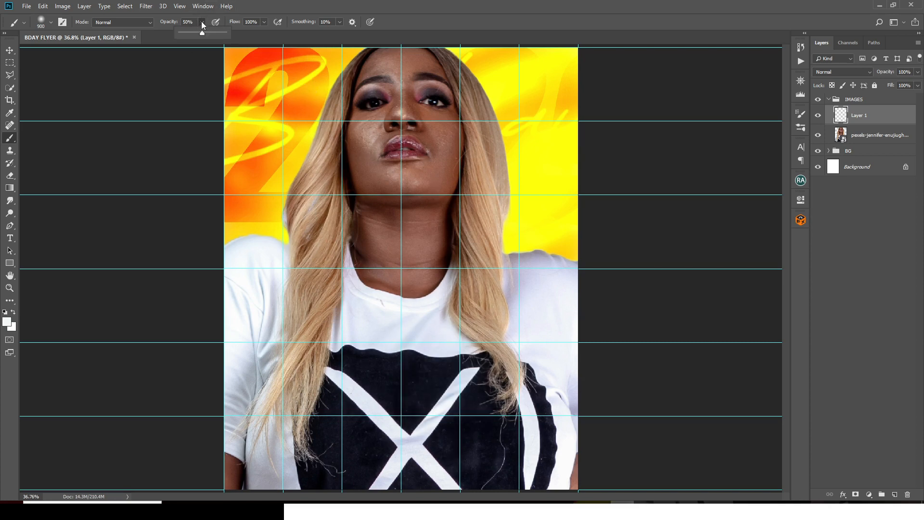
click(201, 22)
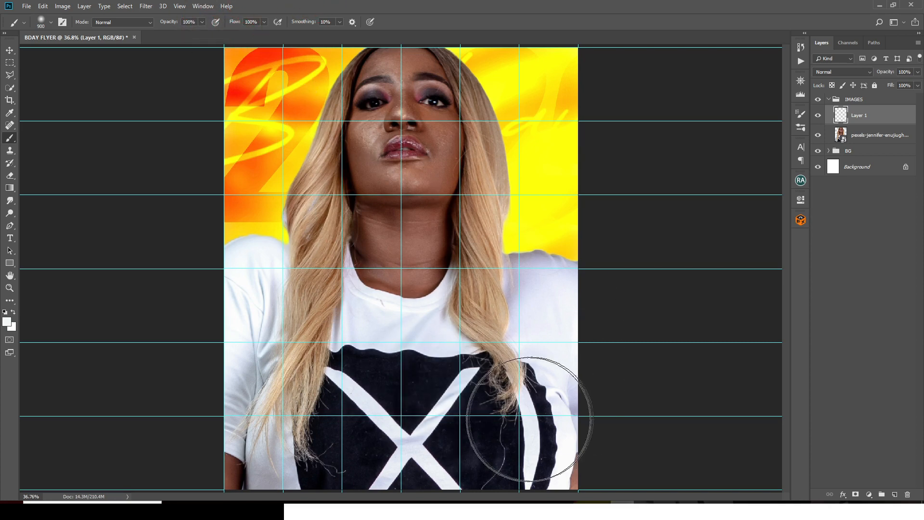
click(447, 363)
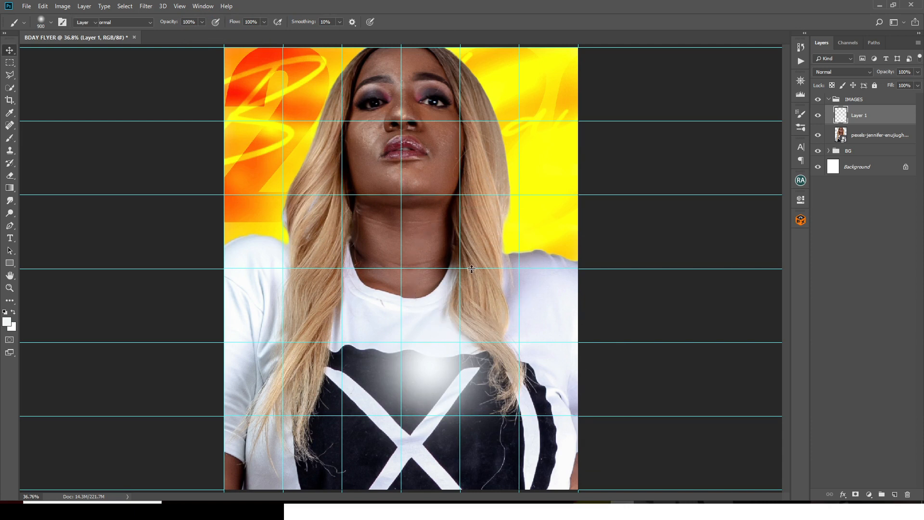
key(v)
drag(425, 372, 478, 413)
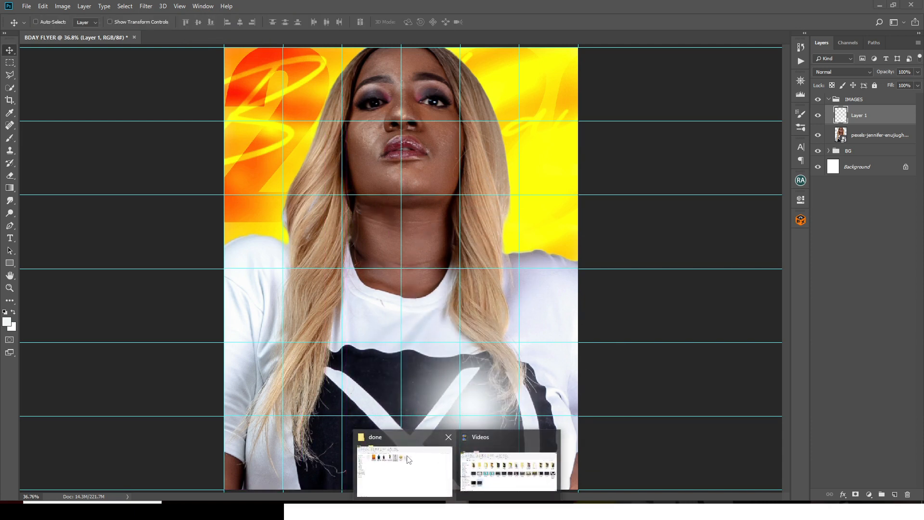
Place the cut-out photo of the woman in the navy robe from the done folder, scale it to about 13.19%, and position it in the flyer's lower-right corner
click(473, 465)
drag(263, 121, 421, 282)
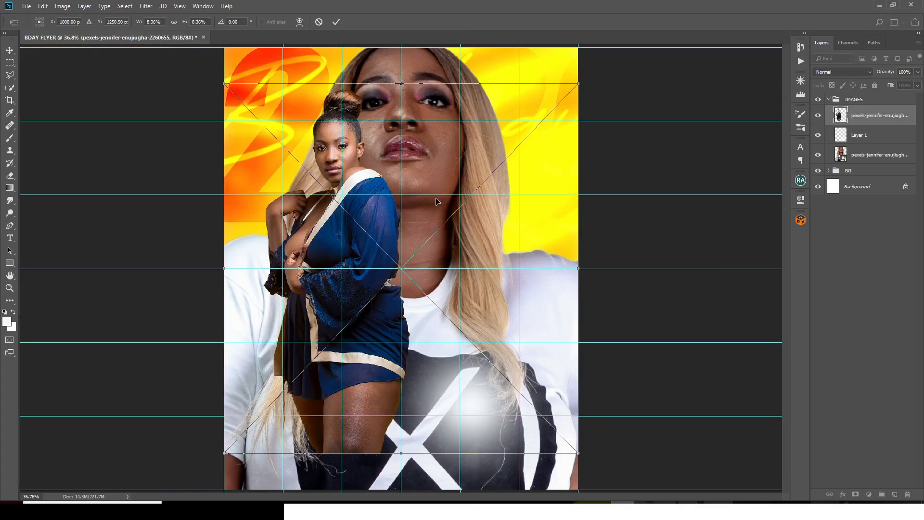
key(ctrl+minus)
key(ctrl+minus)
key(ctrl+minus)
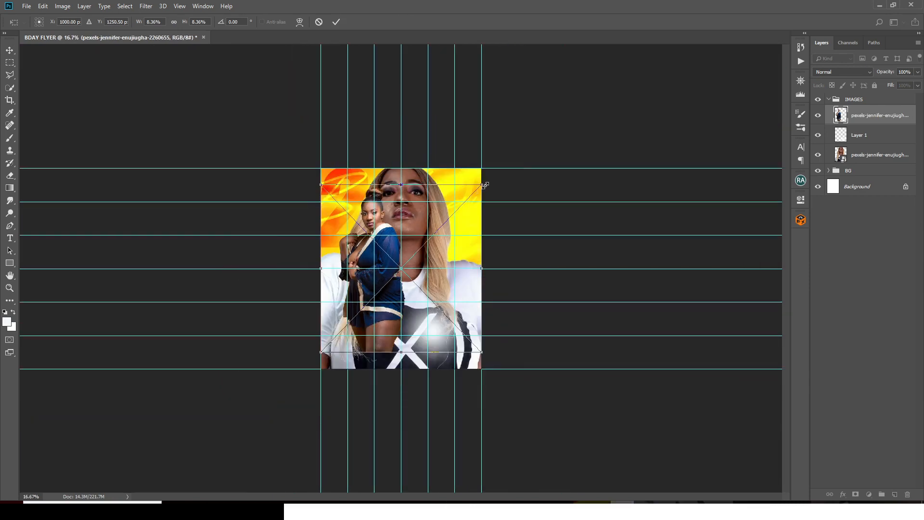
drag(485, 185, 538, 124)
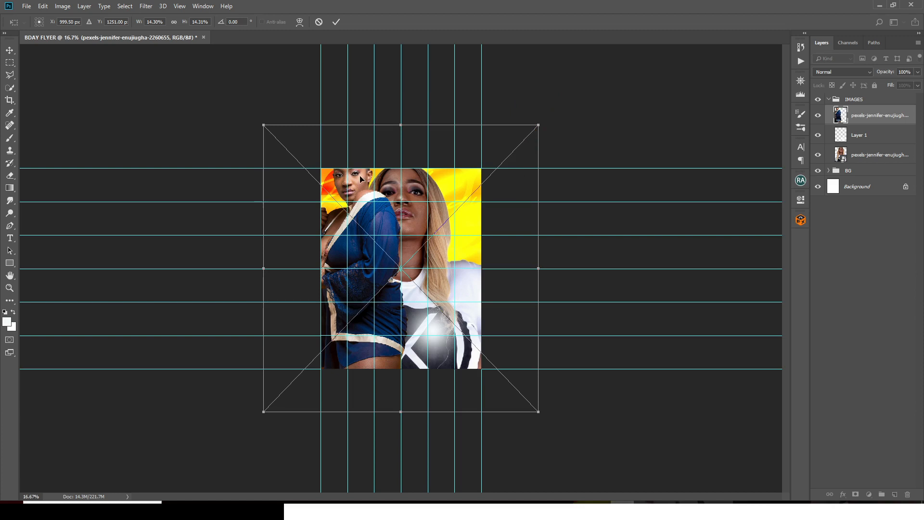
drag(361, 179, 458, 314)
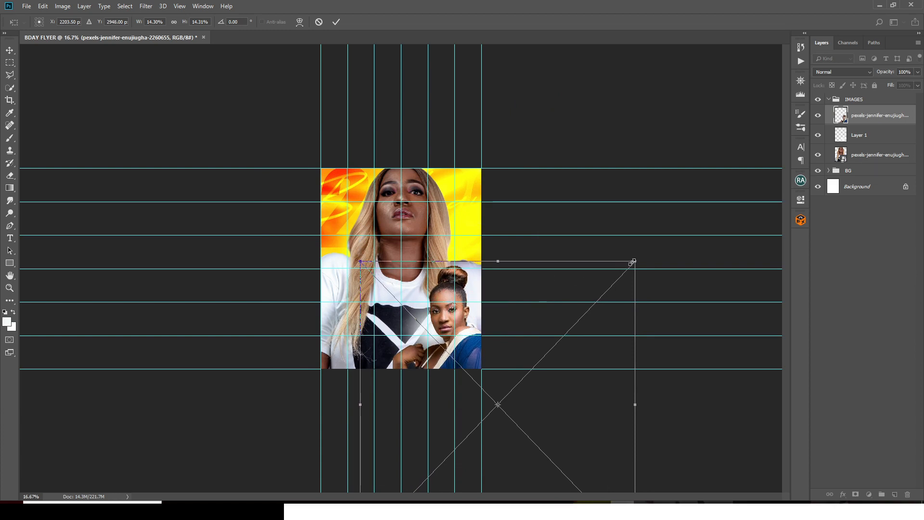
drag(634, 260, 619, 267)
Nudge the robe photo up and left to about X 2104 px, Y 2838.5 px, and apply the transform
key(shift+Up)
key(shift+Up)
key(shift+Up)
key(shift+Up)
key(shift+Up)
key(shift+Up)
key(shift+Up)
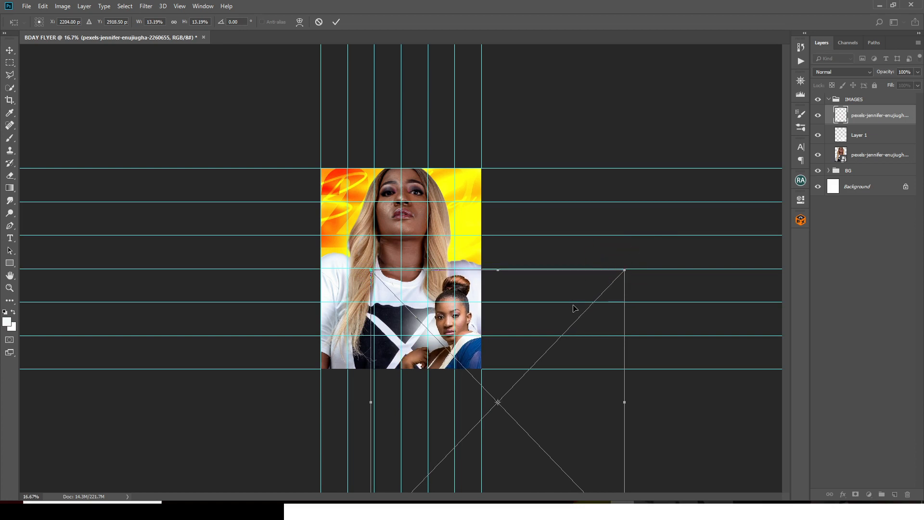
key(shift+Up)
key(shift+Up)
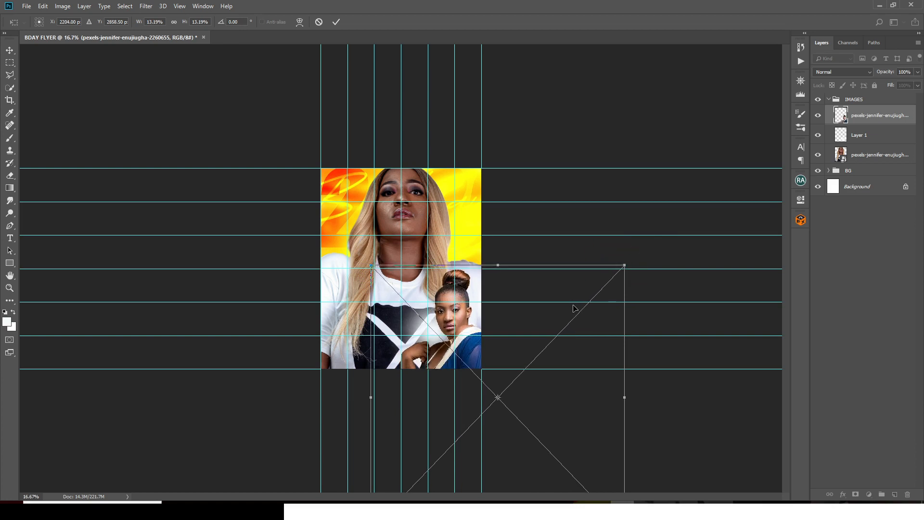
key(shift+Up)
key(shift+Up)
key(shift+Left)
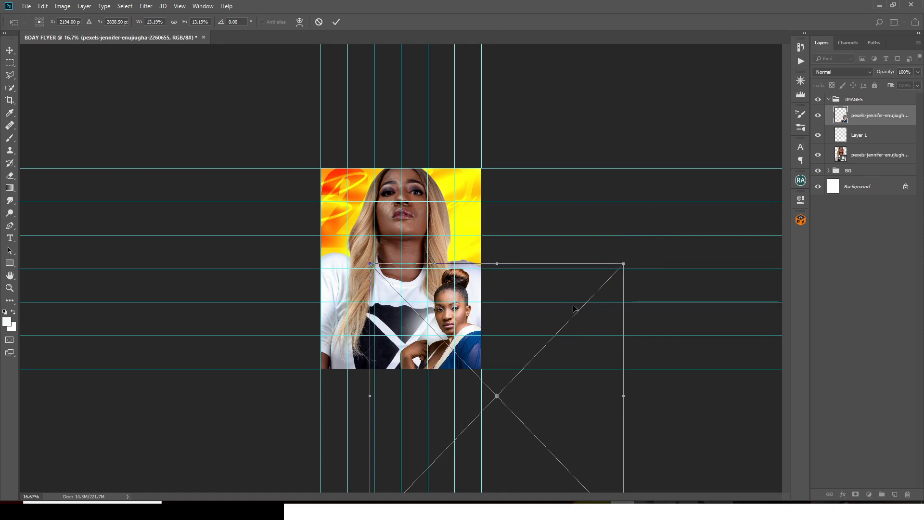
key(shift+Left)
key(shift+Left)
key(shift+Left)
key(shift+Left)
key(shift+Left)
key(shift+Left)
key(shift+Left)
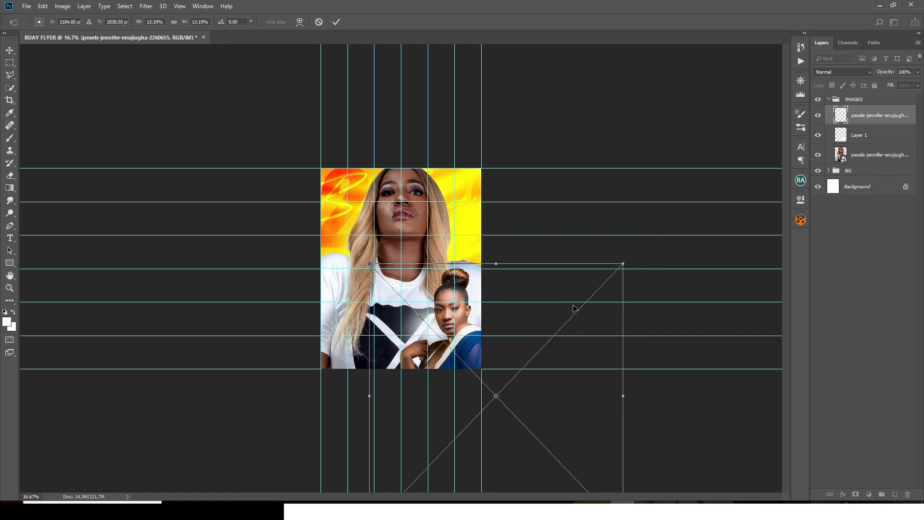
key(shift+Left)
key(shift+Left)
key(shift+Left)
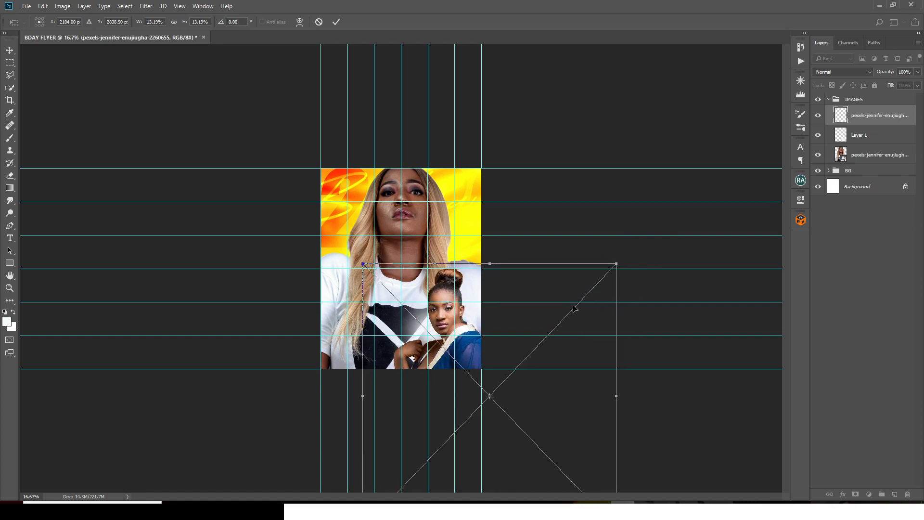
key(Return)
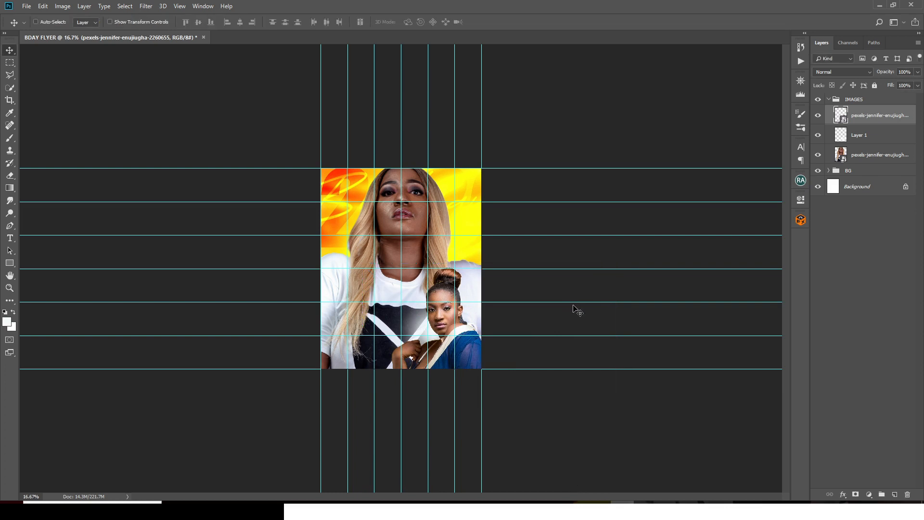
Toggle the visibility of the white glow on Layer 1 to compare the flyer with and without it
scroll(577, 311, up, 4)
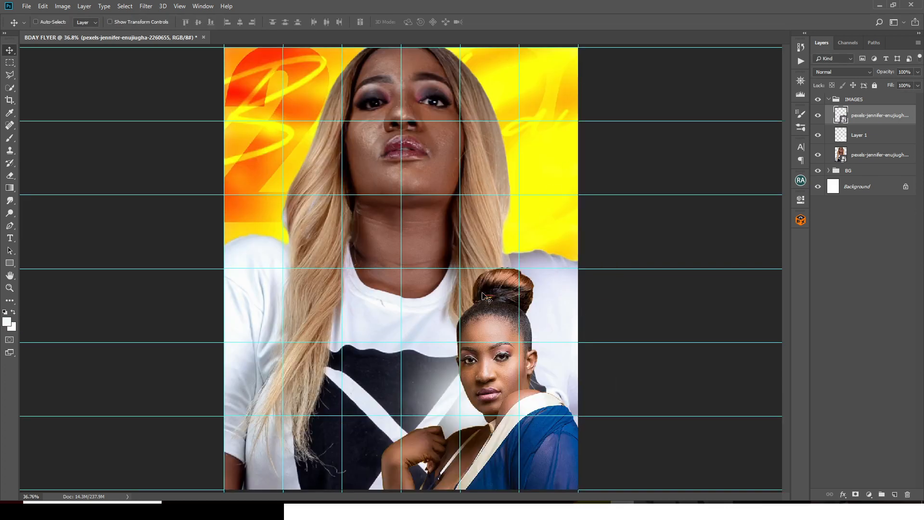
click(818, 137)
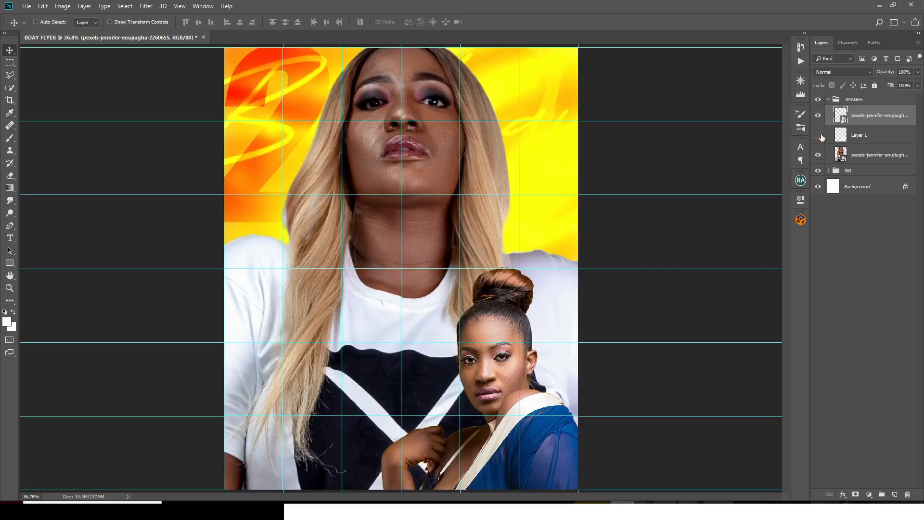
click(819, 136)
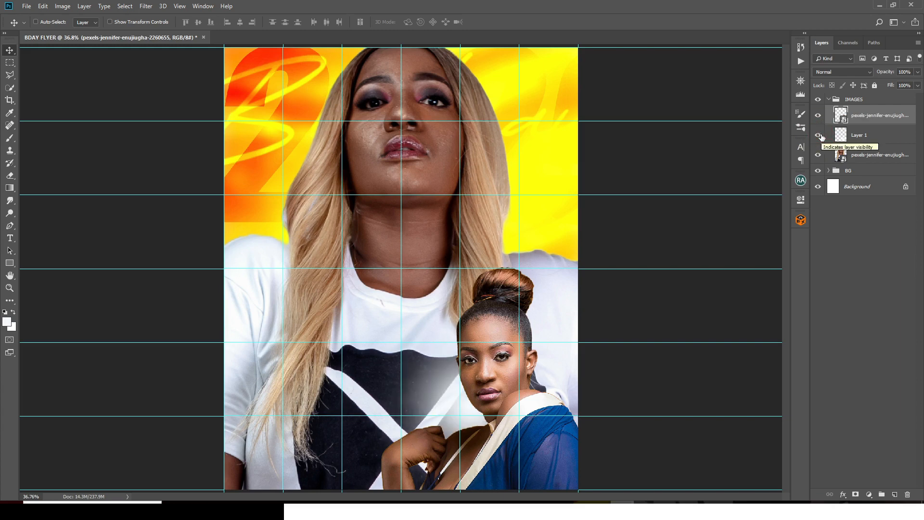
click(818, 136)
click(818, 136)
Duplicate the robe photo layer, set the copy's blend mode to Linear Dodge (Add), and hide it with a black layer mask
key(ctrl+j)
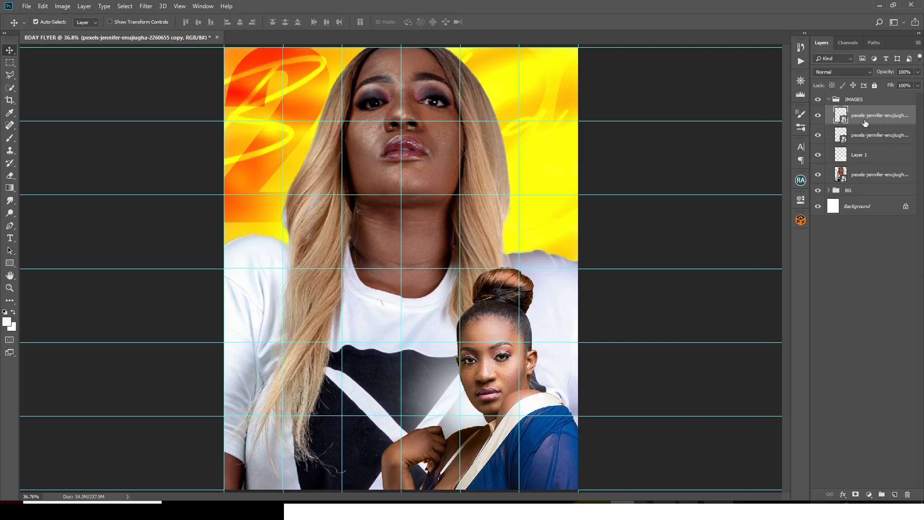
click(866, 123)
click(846, 72)
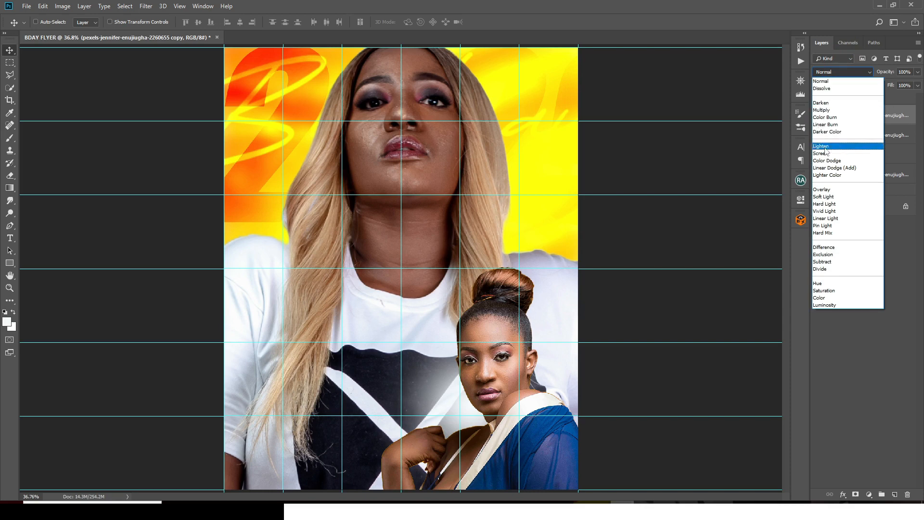
click(827, 168)
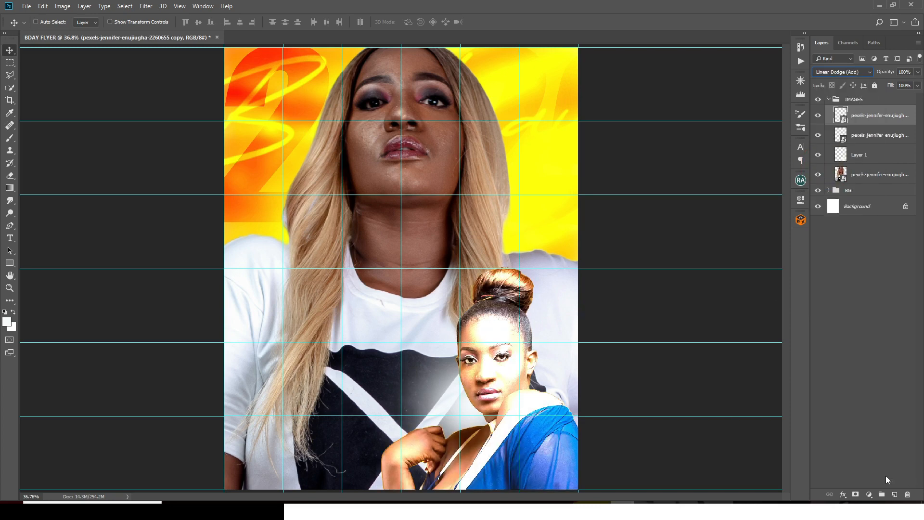
alt+click(854, 494)
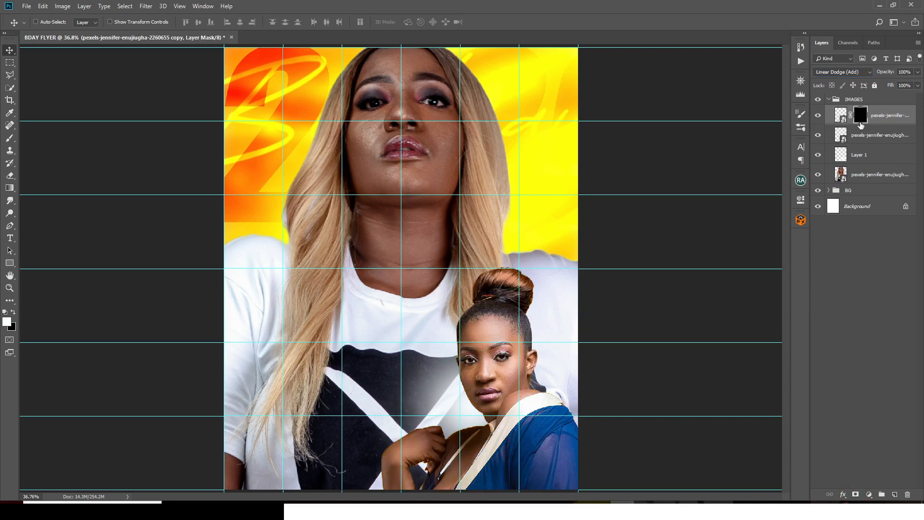
Set up a soft white brush at 125 px and 41% opacity for painting on the layer mask
key(b)
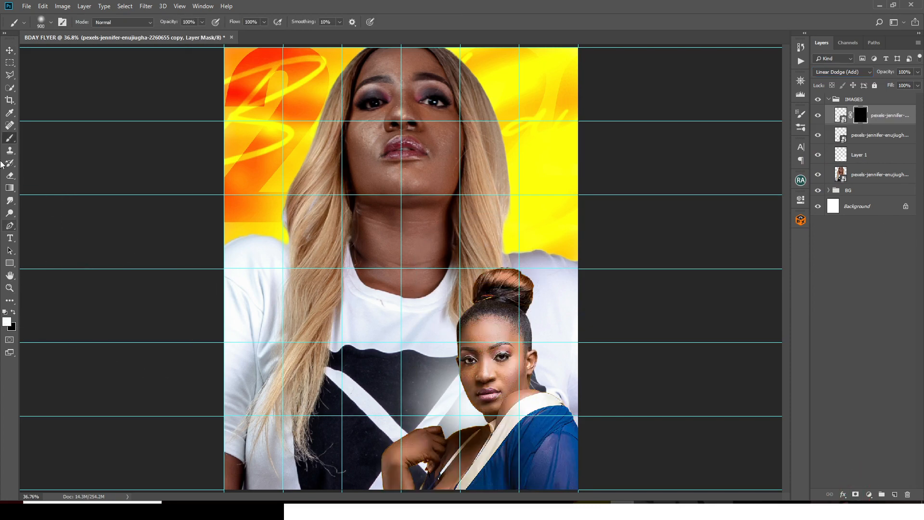
key(bracketleft)
key(bracketleft)
key(bracketleft)
key(bracketleft)
key(bracketleft)
key(bracketleft)
key(bracketleft)
key(bracketleft)
key(bracketleft)
key(bracketleft)
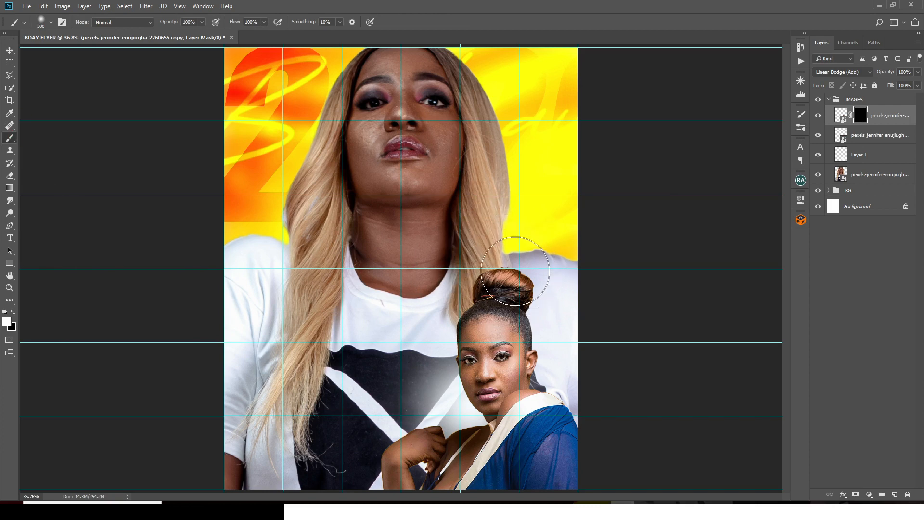
key(bracketleft)
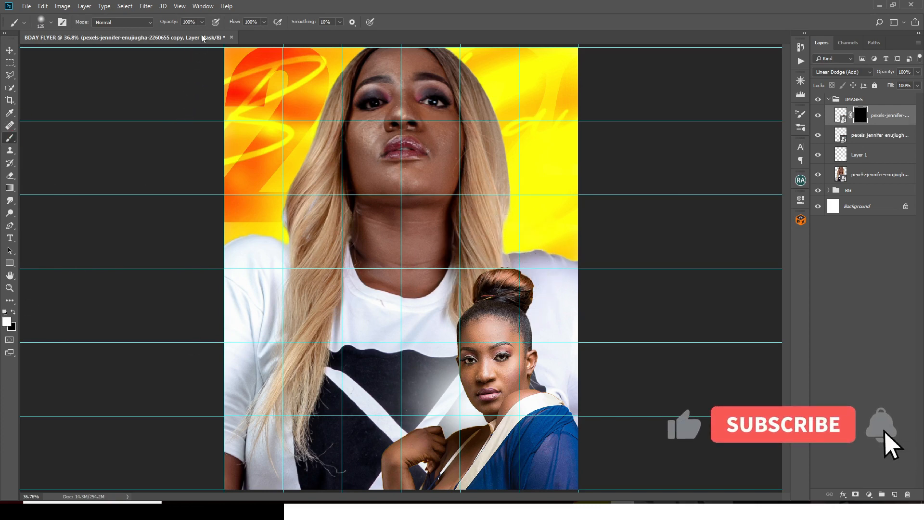
click(202, 22)
click(175, 34)
click(365, 4)
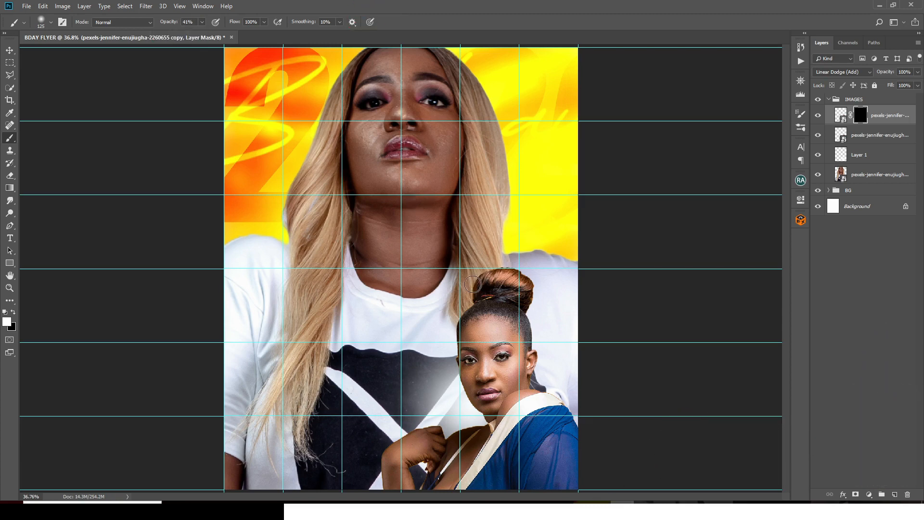
Paint white on the mask along the woman's face, arm, ear and robe shoulder to bring out highlights there
mouse_move(459, 327)
mouse_down()
mouse_move(472, 426)
mouse_move(447, 447)
mouse_move(428, 433)
mouse_move(432, 427)
mouse_move(382, 447)
mouse_move(377, 475)
mouse_move(414, 483)
mouse_up()
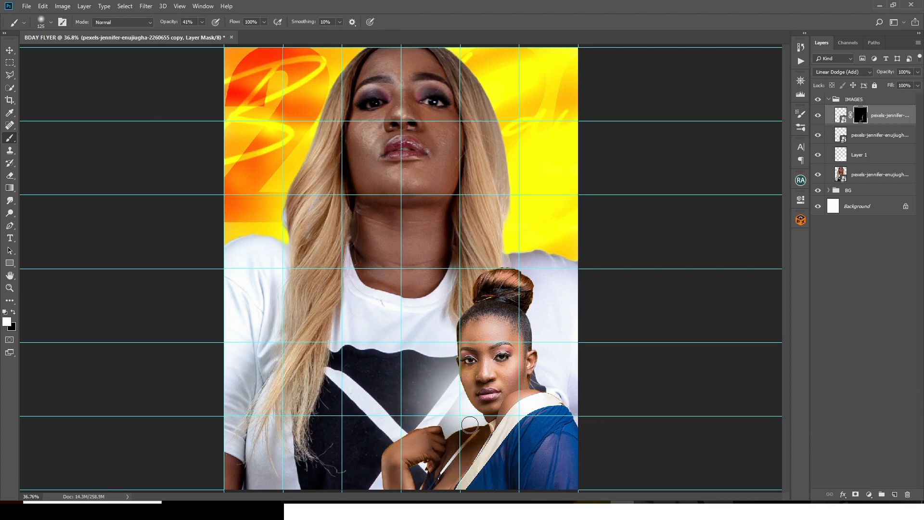
drag(522, 317, 529, 352)
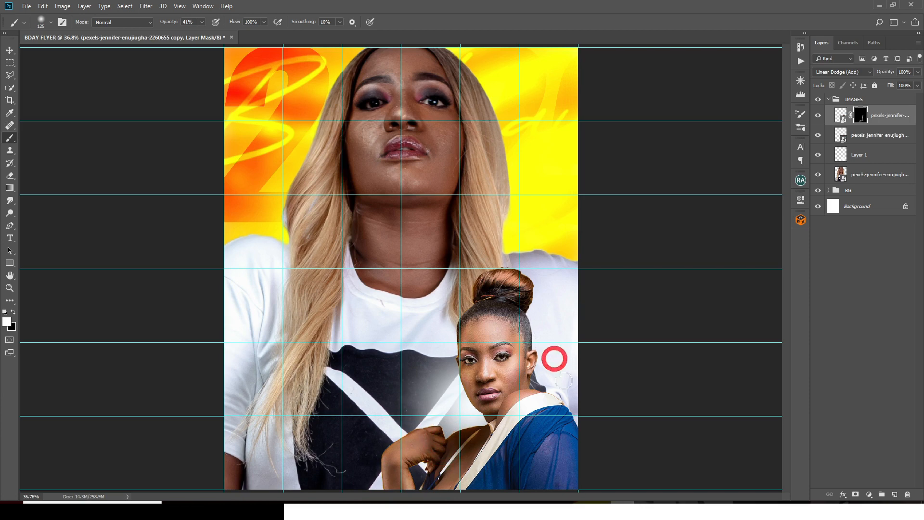
mouse_move(544, 394)
mouse_down()
mouse_move(568, 411)
mouse_move(592, 493)
mouse_move(556, 419)
mouse_move(537, 411)
mouse_move(542, 405)
mouse_move(495, 459)
mouse_up()
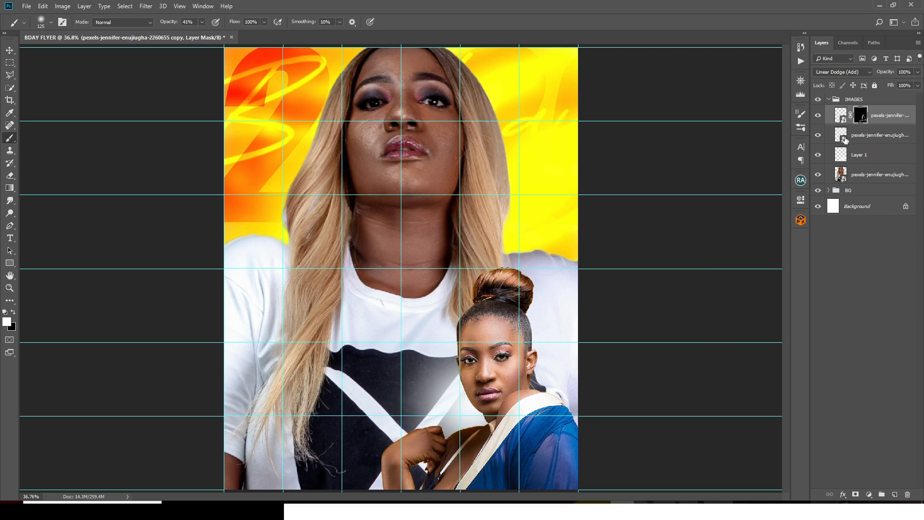
Add a Color Balance adjustment clipped to the original robe photo and set its midtones' Cyan–Red value to +47
click(875, 140)
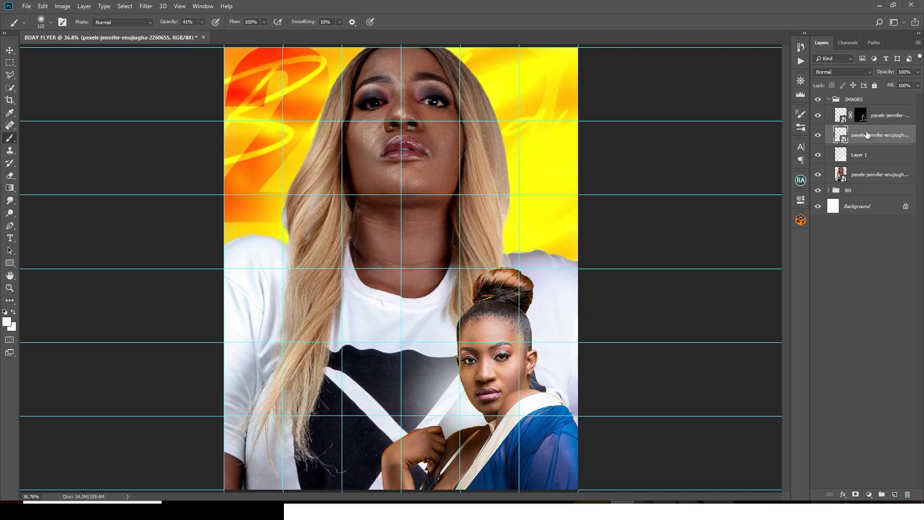
click(818, 136)
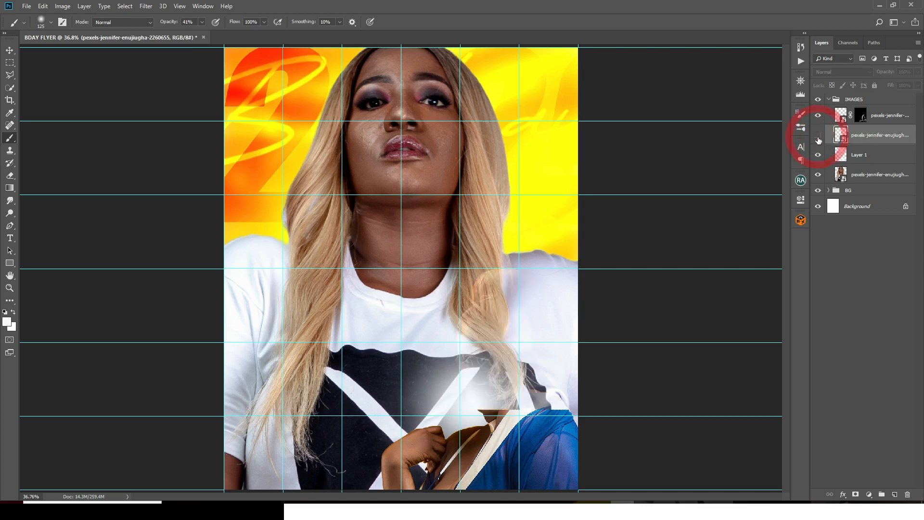
click(817, 136)
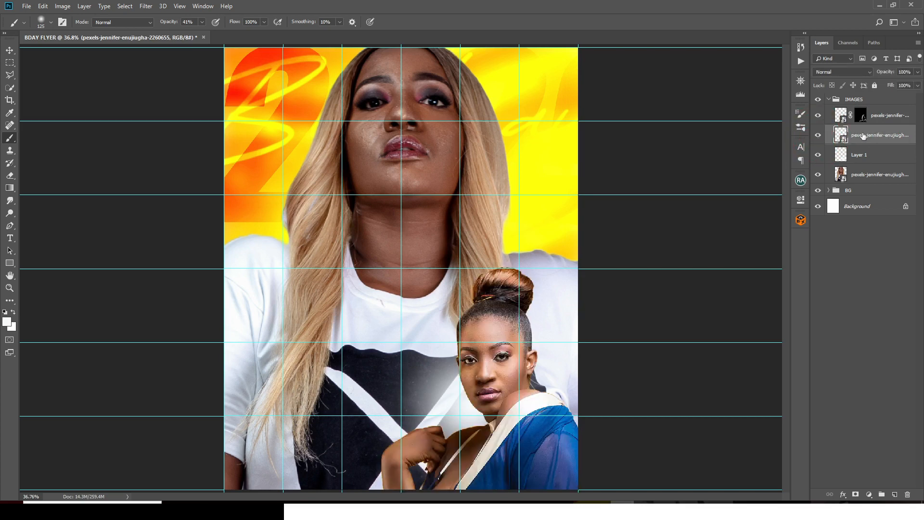
click(868, 495)
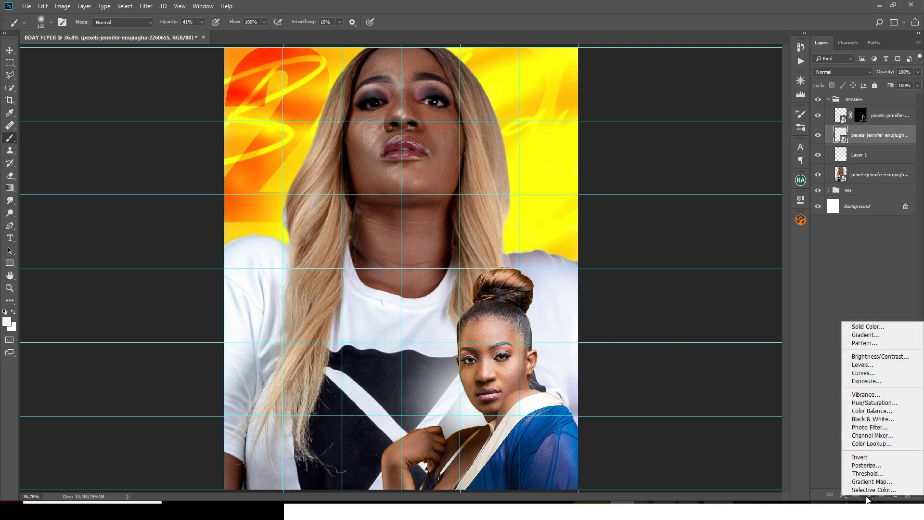
click(871, 412)
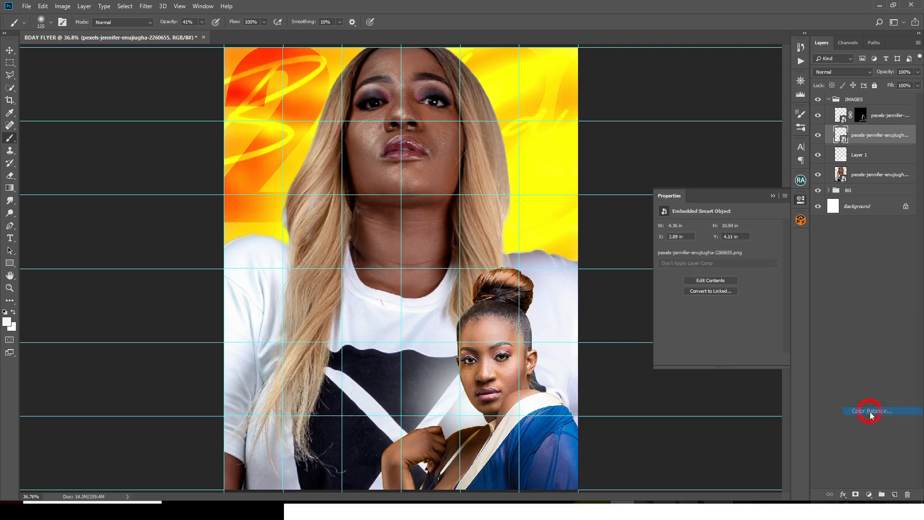
click(717, 360)
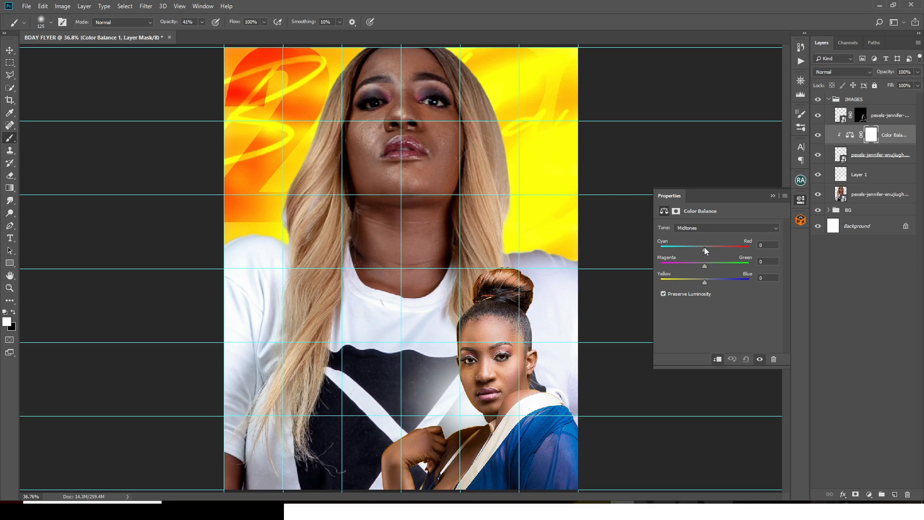
drag(697, 250, 717, 253)
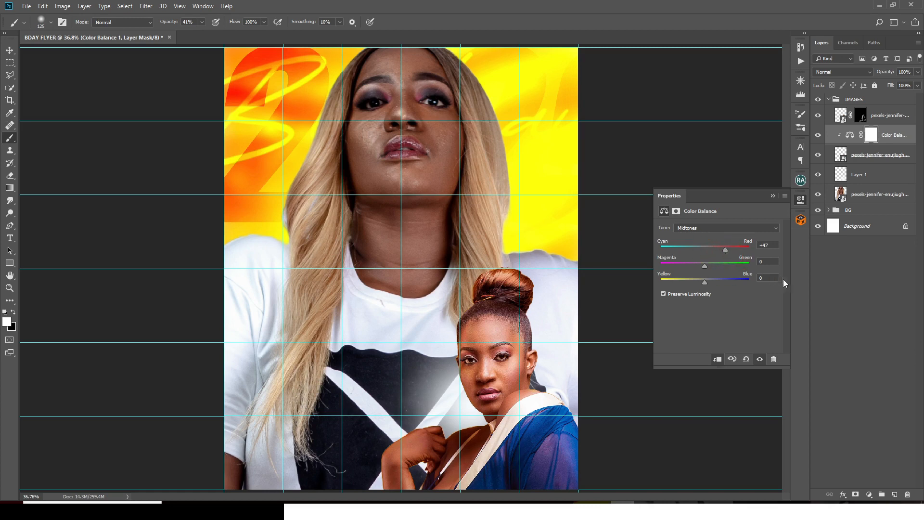
click(772, 195)
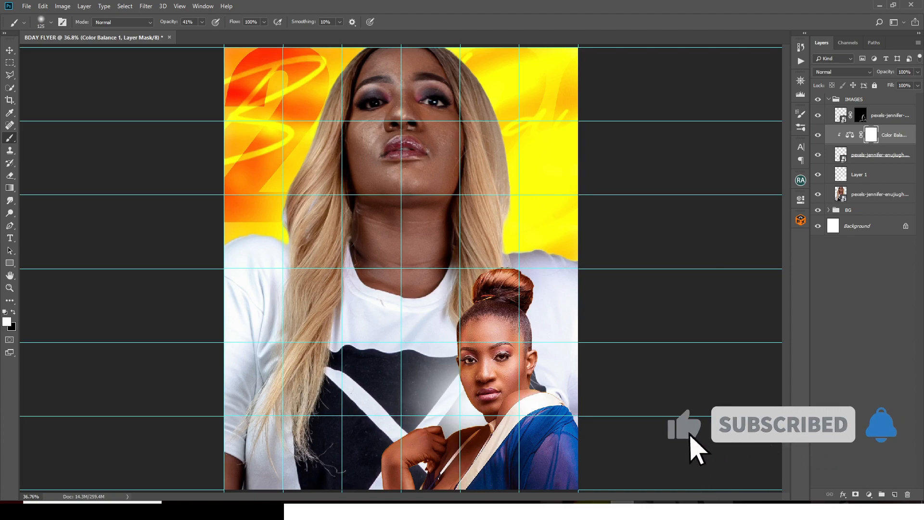
Place the cut-out photo of the woman in the blue turtleneck from the done folder and scale it to about 4.64%
mouse_move(459, 511)
click(513, 474)
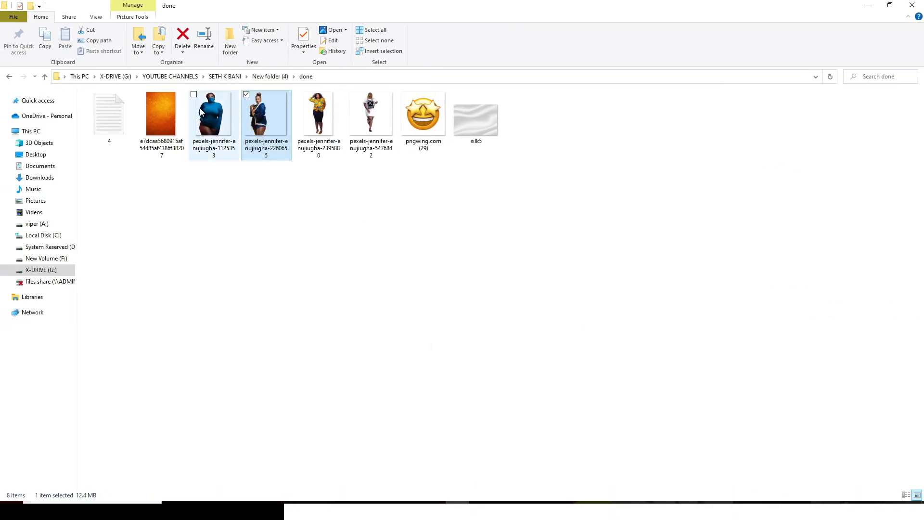
click(207, 127)
drag(210, 117, 625, 511)
drag(338, 177, 359, 190)
key(ctrl+minus)
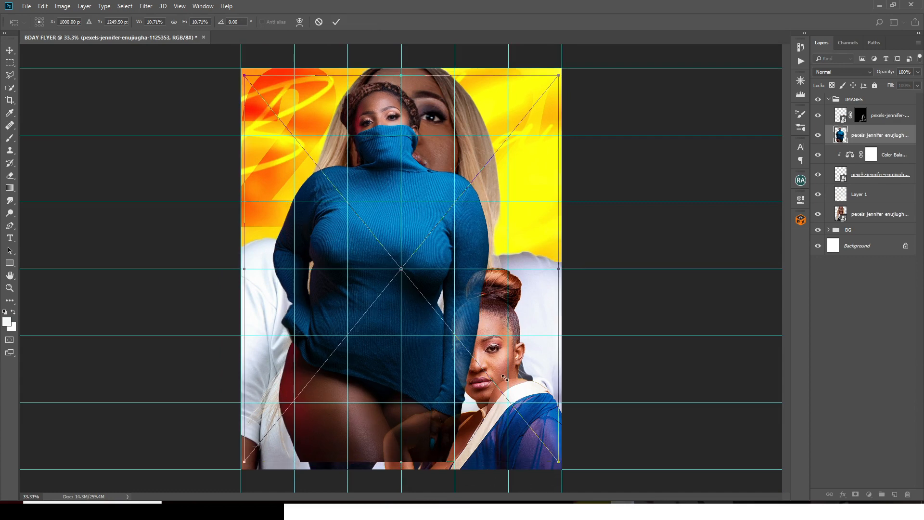
drag(559, 464, 487, 338)
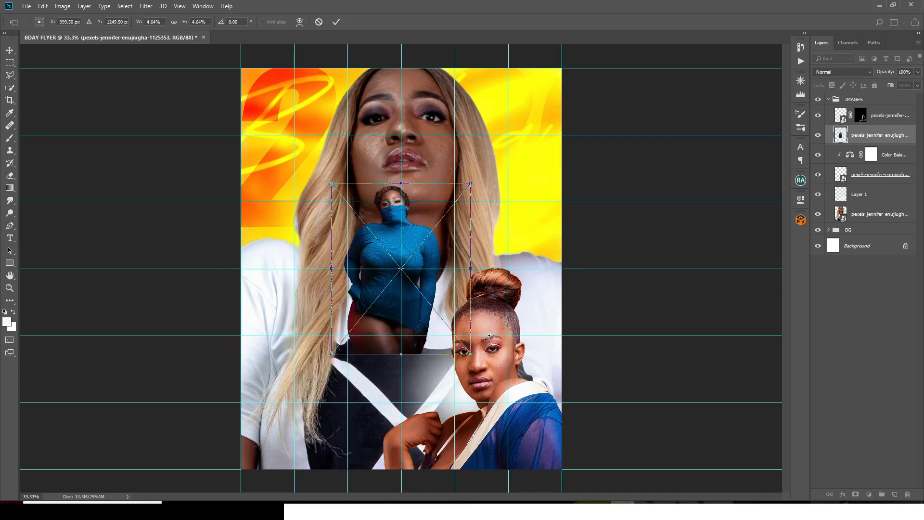
key(b)
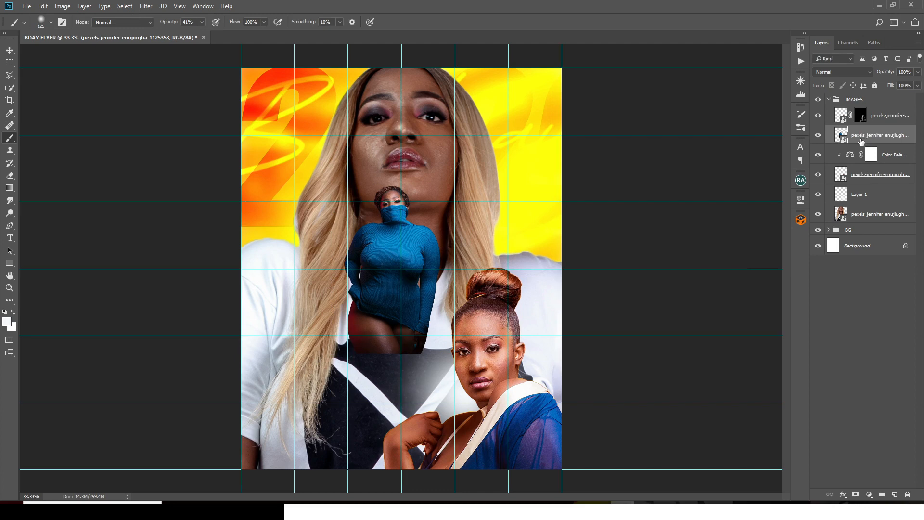
Move the turtleneck photo layer below the large portrait layer and position the figure beside the portrait's hair in the flyer's upper right
drag(861, 141, 861, 224)
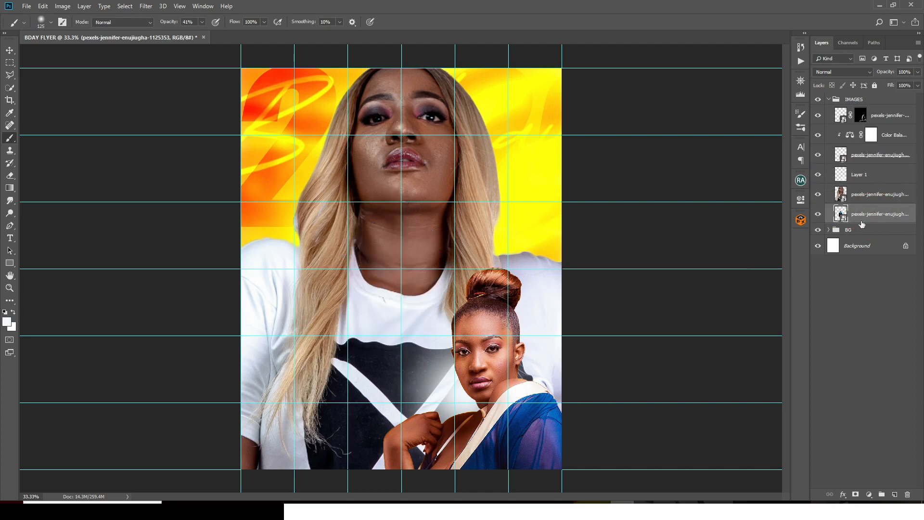
click(10, 50)
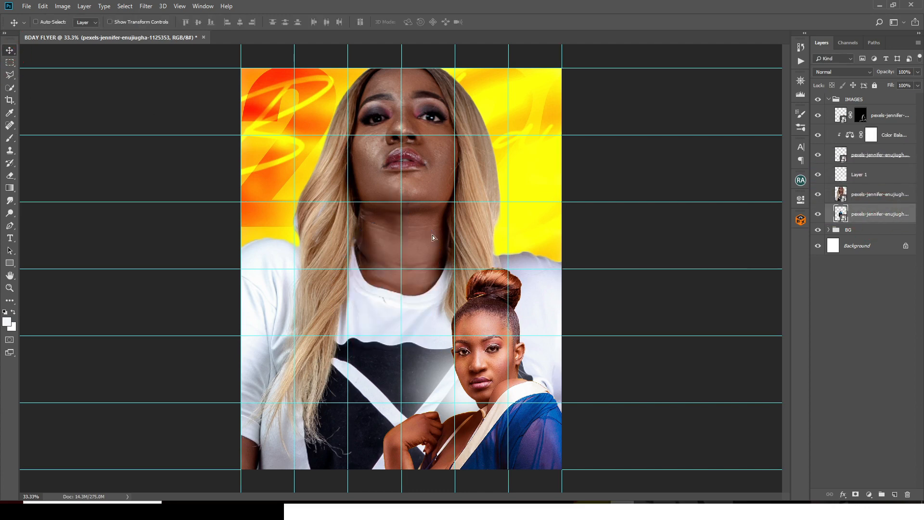
drag(426, 239, 556, 159)
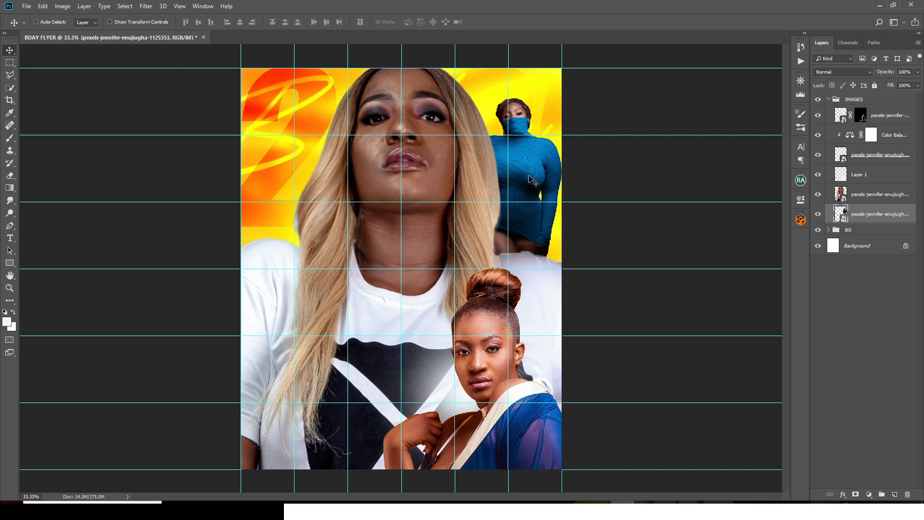
drag(530, 179, 525, 182)
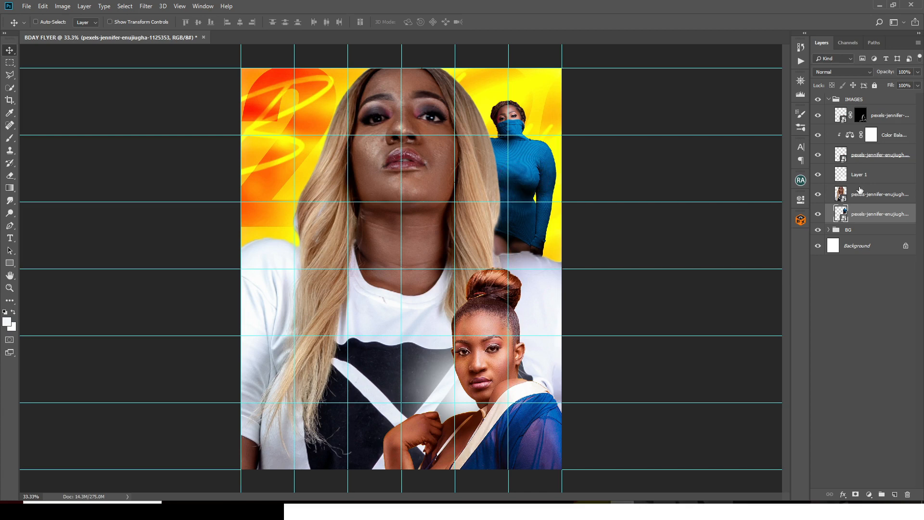
Add a layer mask to the turtleneck photo and fade out its lower body with a soft 400 px black brush at 100% opacity
click(856, 495)
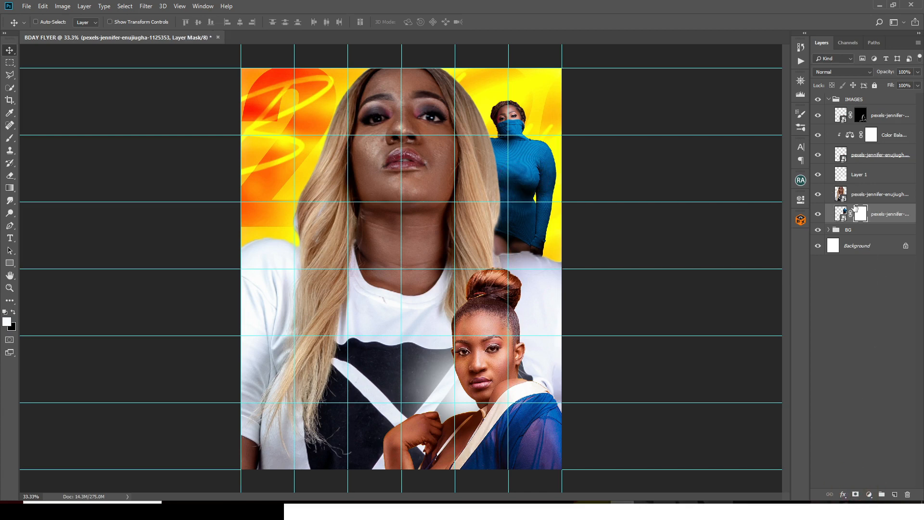
key(b)
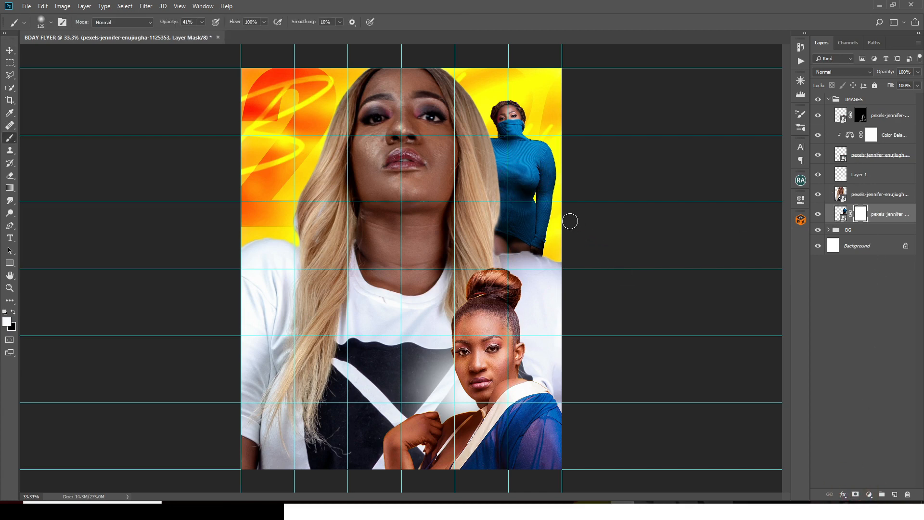
key(bracketright)
key(bracketright)
key(bracketright)
key(bracketright)
click(13, 312)
click(202, 24)
drag(203, 32, 233, 32)
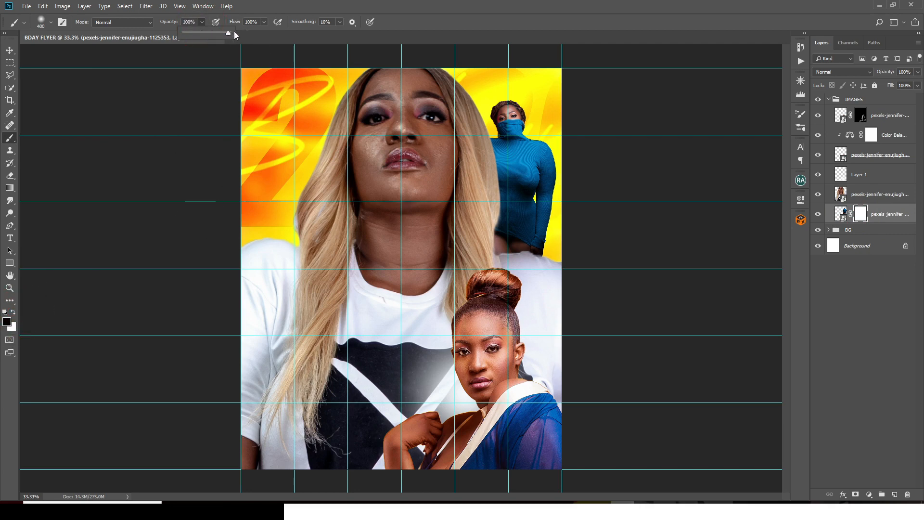
click(270, 2)
mouse_move(568, 276)
mouse_down()
mouse_move(530, 255)
mouse_move(542, 245)
mouse_move(447, 261)
mouse_move(541, 238)
mouse_move(520, 250)
mouse_move(538, 224)
mouse_move(526, 245)
mouse_move(548, 232)
mouse_move(496, 236)
mouse_up()
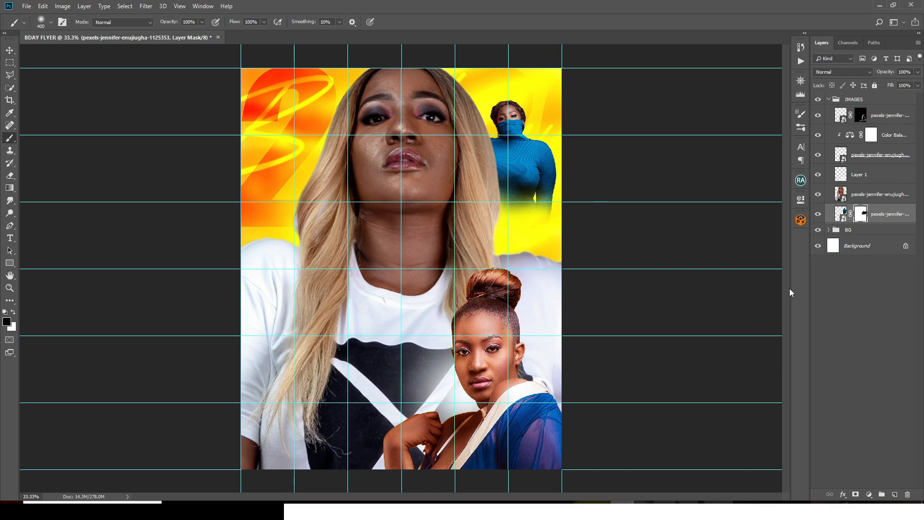
Add a Color Balance adjustment above the turtleneck photo with midtones Cyan–Red +65, Magenta–Green -7 and Yellow–Blue shifted slightly towards yellow
click(869, 494)
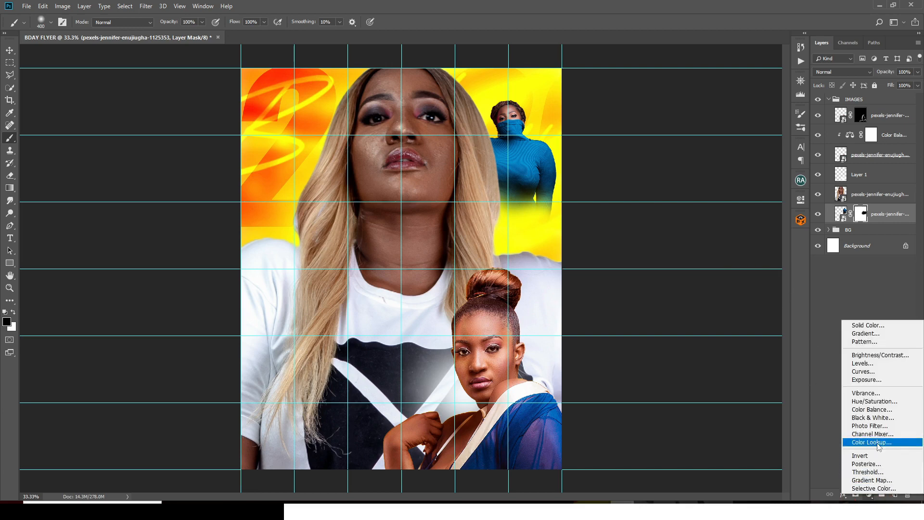
click(870, 410)
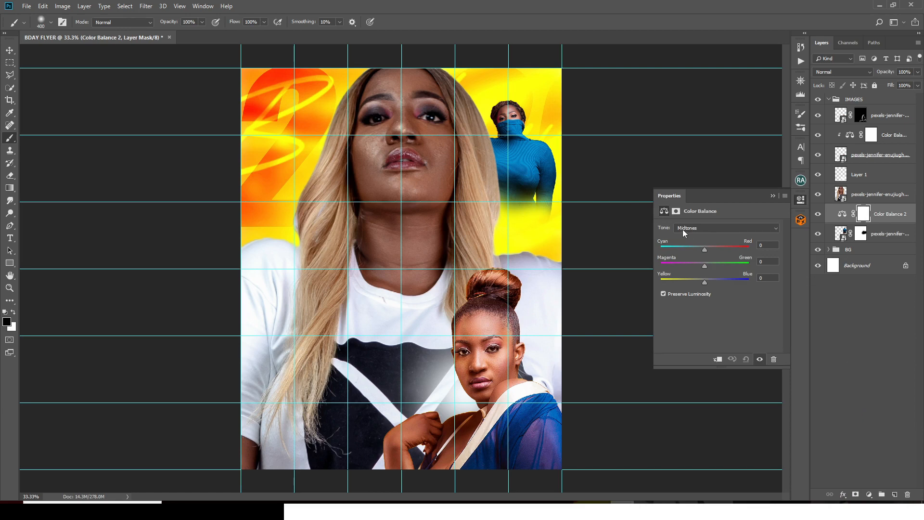
drag(704, 248, 727, 249)
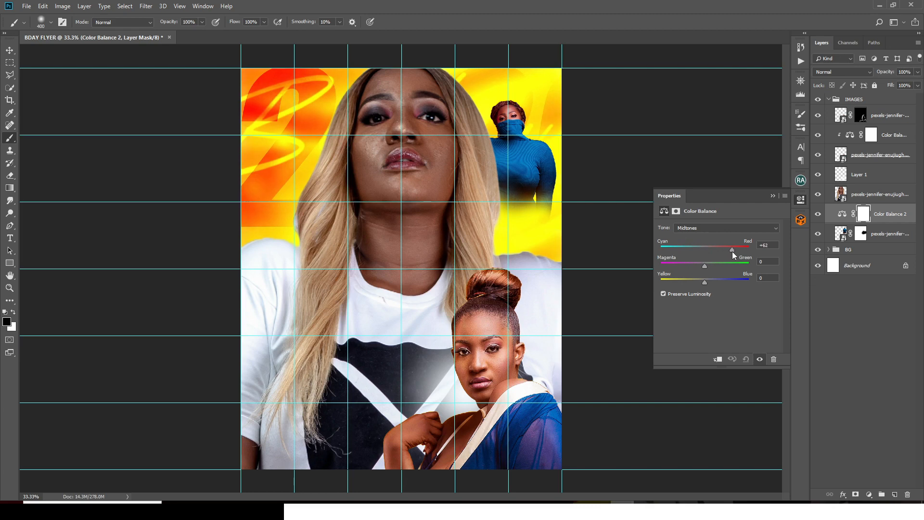
drag(734, 251, 733, 251)
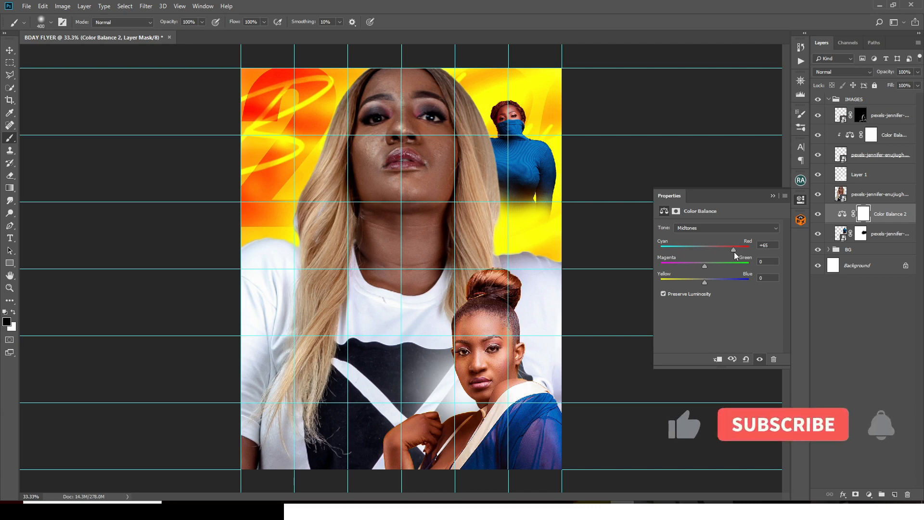
click(703, 265)
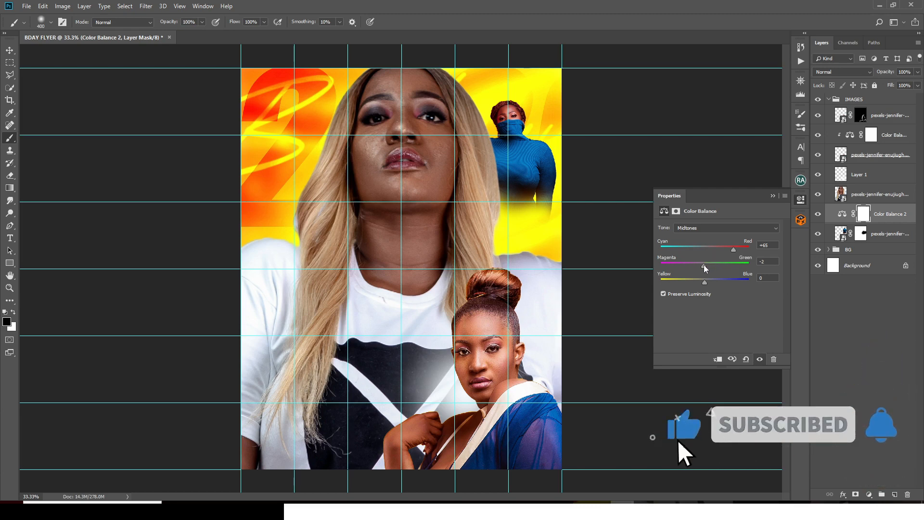
drag(704, 266, 700, 267)
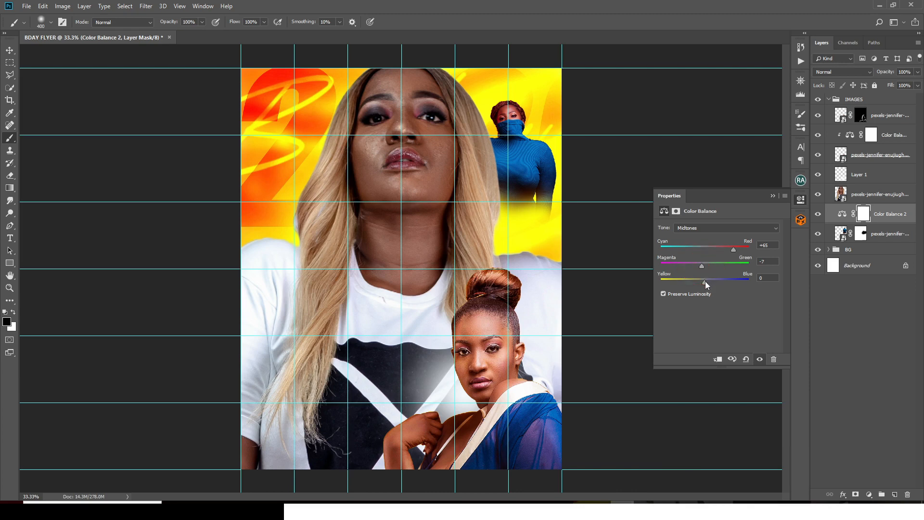
drag(706, 282, 702, 283)
click(773, 195)
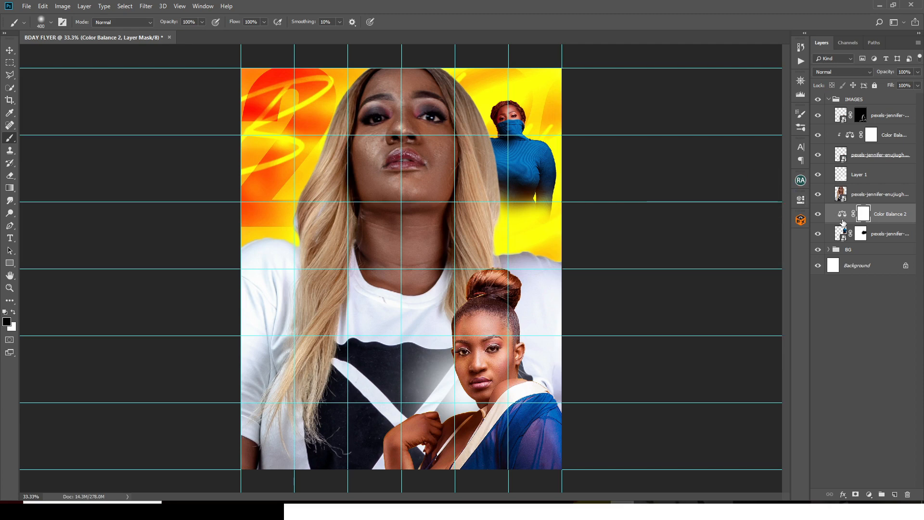
Clip the Color Balance adjustment to the turtleneck photo and toggle its visibility to compare the colours before and after
right_click(880, 218)
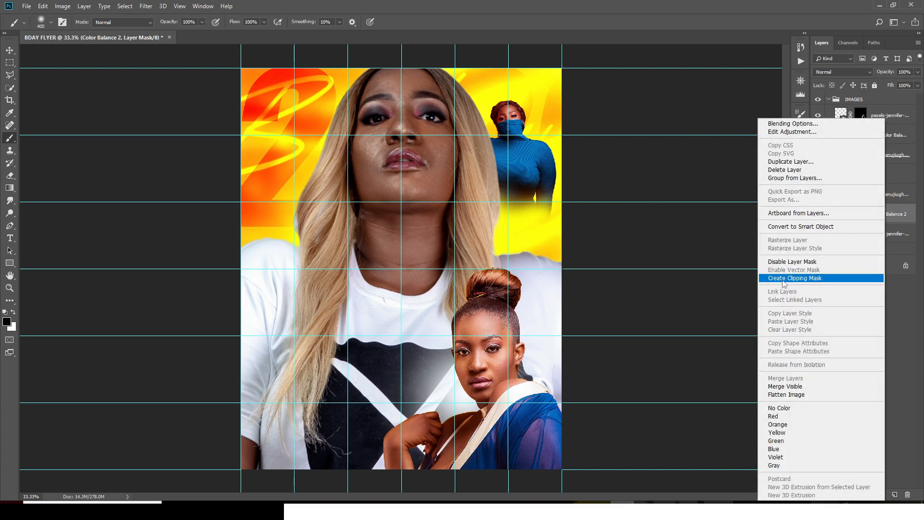
click(783, 278)
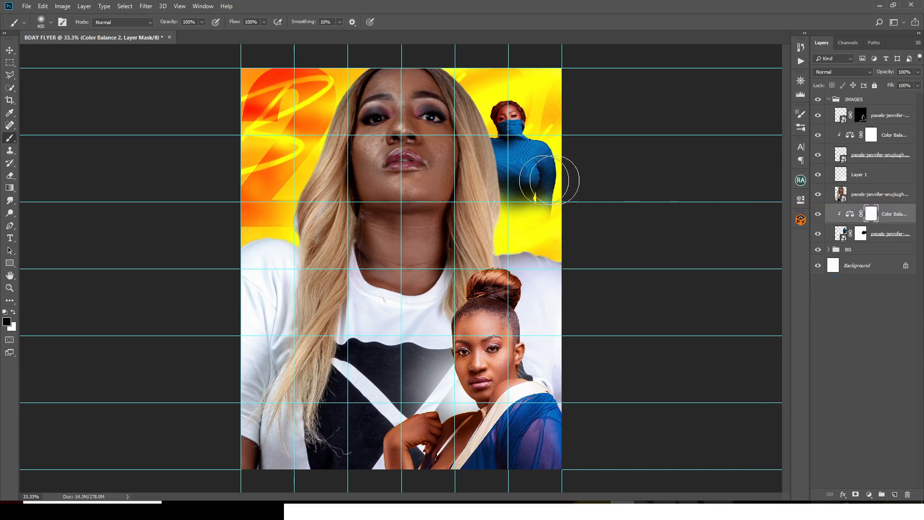
click(818, 215)
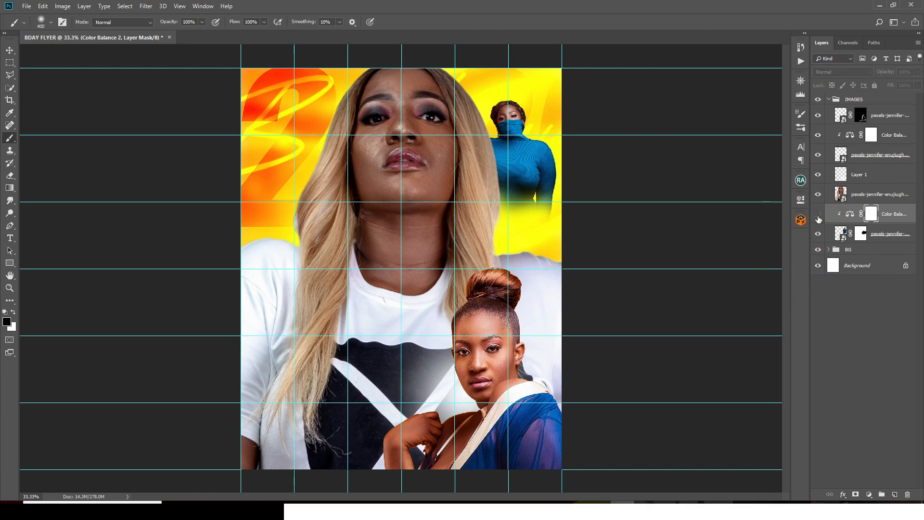
click(818, 215)
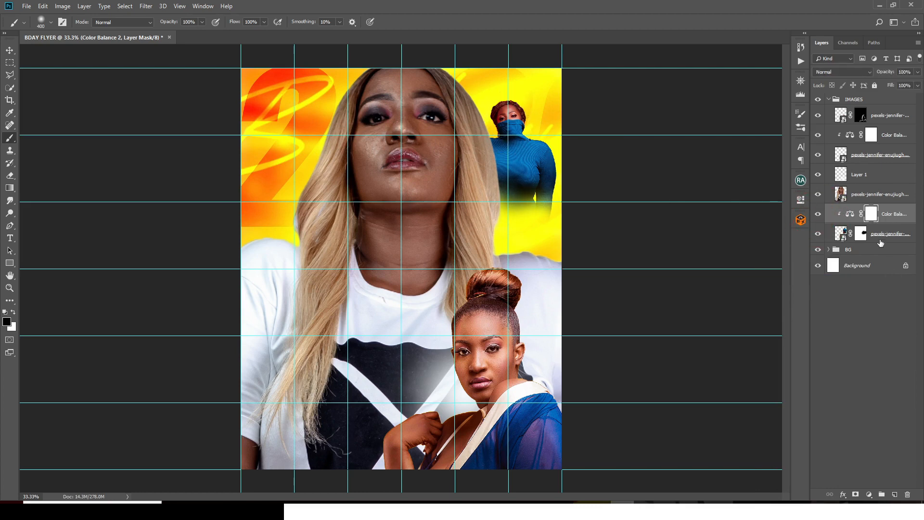
Place the cut-out photo of the woman in the yellow patterned blouse, scaled to about 7.61%, in the flyer's upper left beside the portrait
click(457, 509)
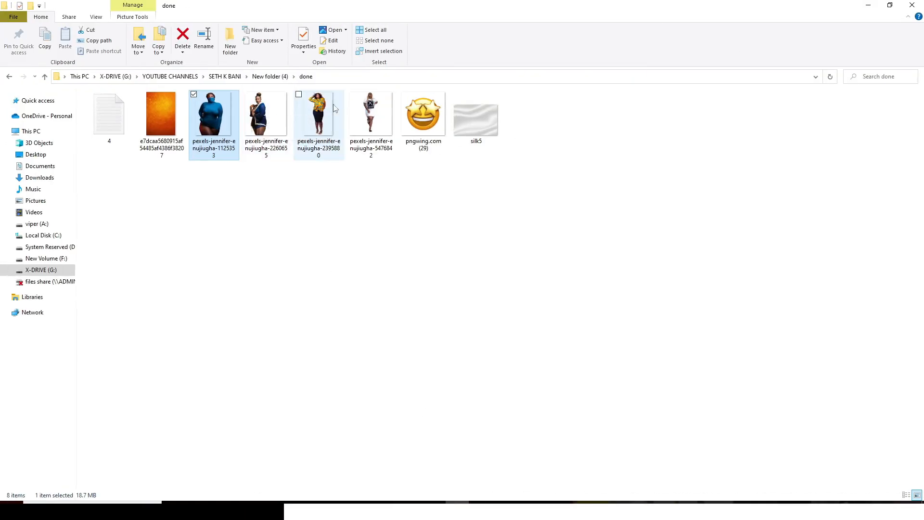
click(318, 106)
drag(319, 107, 420, 182)
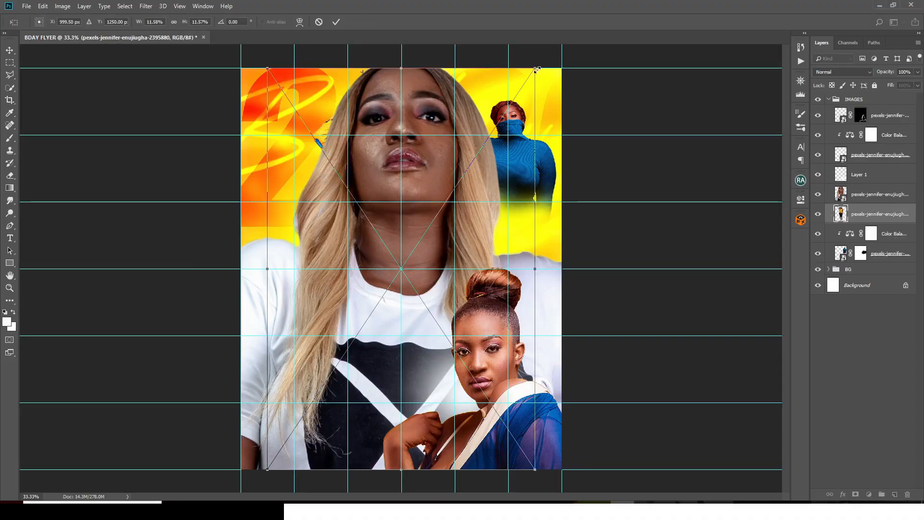
drag(537, 68, 369, 207)
drag(361, 307, 292, 160)
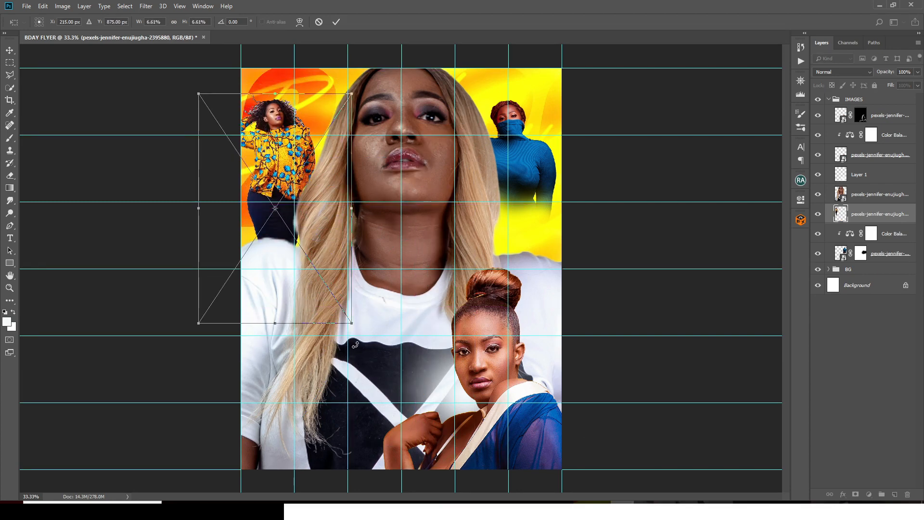
drag(352, 323, 383, 353)
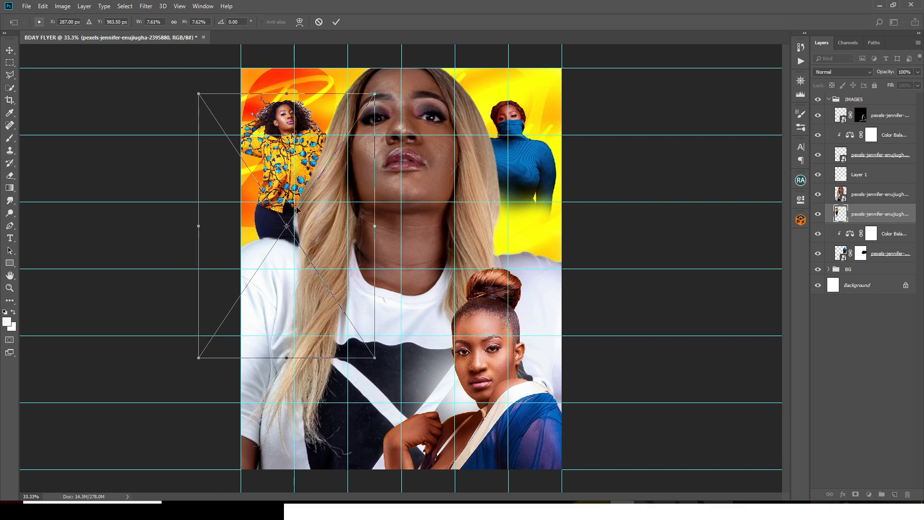
drag(320, 165, 320, 169)
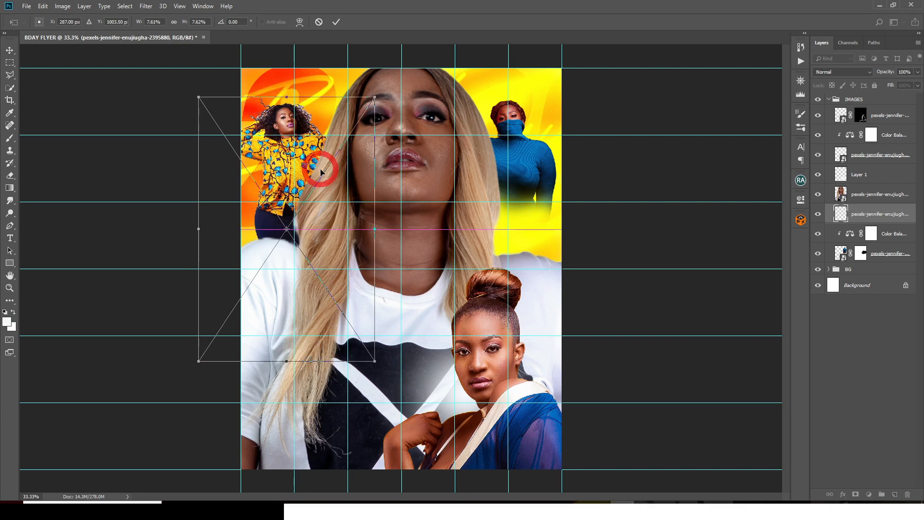
key(Return)
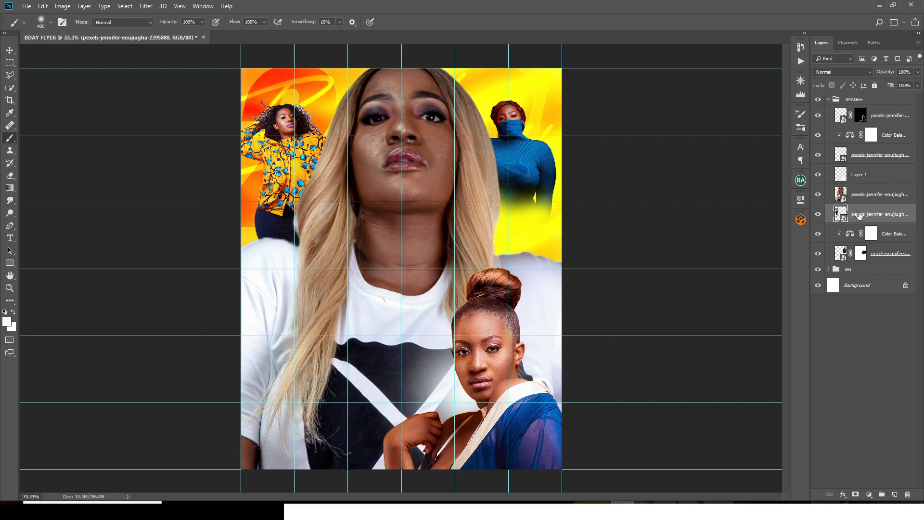
Move the yellow-blouse photo layer below the turtleneck photo and fade out its lower body with black on a new layer mask
drag(859, 215, 862, 256)
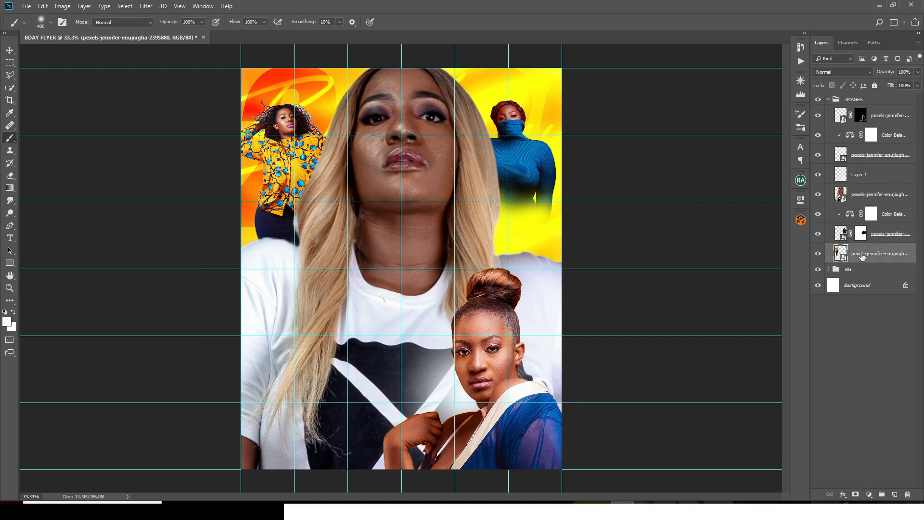
click(855, 494)
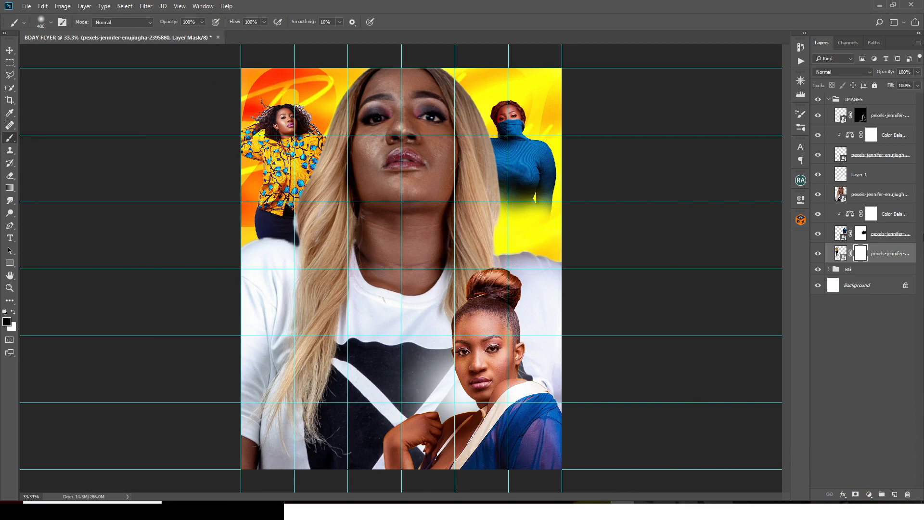
mouse_move(244, 247)
mouse_down()
mouse_move(262, 250)
mouse_move(257, 235)
mouse_move(269, 224)
mouse_up()
mouse_move(330, 232)
mouse_down()
mouse_move(258, 228)
mouse_move(267, 224)
mouse_move(284, 250)
mouse_move(317, 218)
mouse_move(277, 252)
mouse_up()
drag(272, 257, 294, 227)
drag(257, 277, 314, 204)
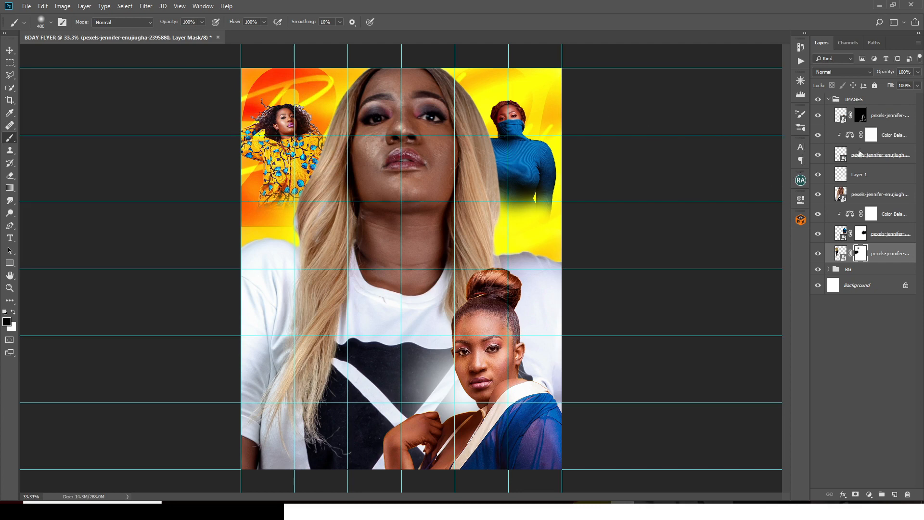
Add a Color Balance adjustment clipped to the yellow-blouse photo with midtones Cyan–Red set to +74
click(841, 253)
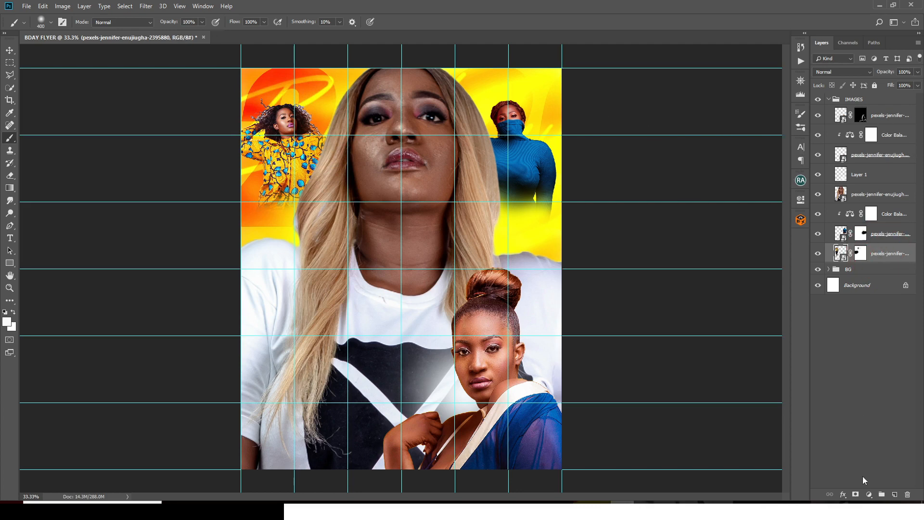
click(869, 494)
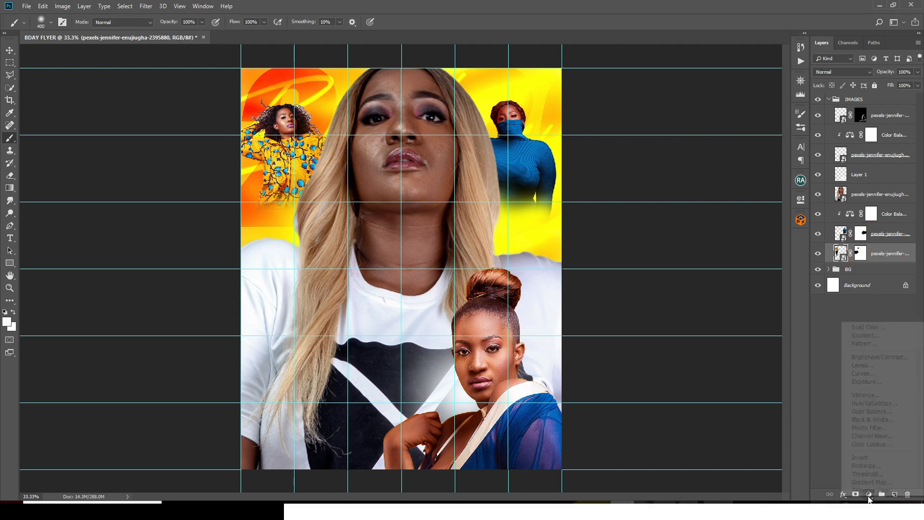
click(869, 412)
click(716, 359)
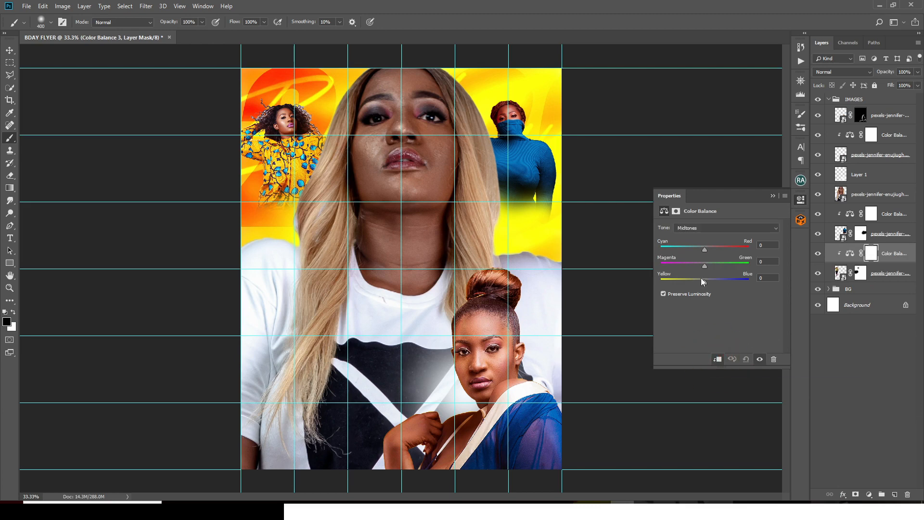
click(706, 247)
drag(718, 246, 731, 245)
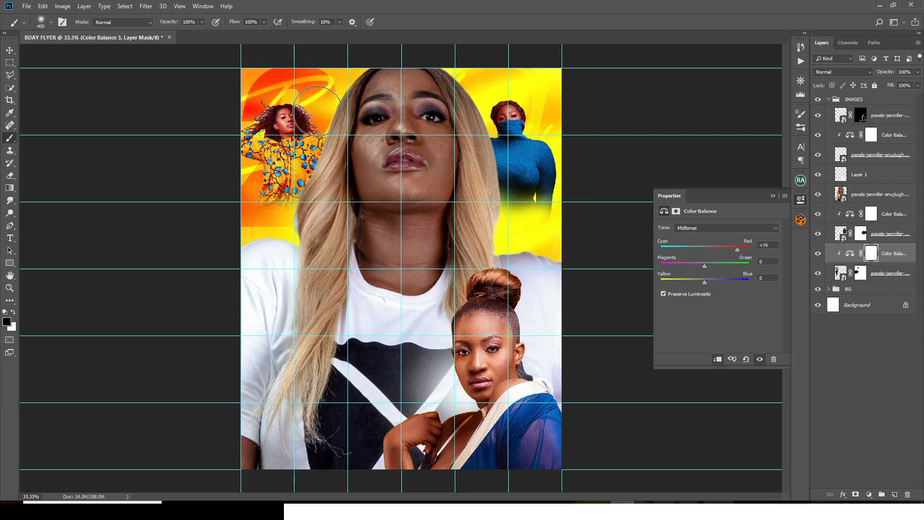
Duplicate the yellow-blouse photo layer and set the lower copy's blend mode to Multiply
click(841, 274)
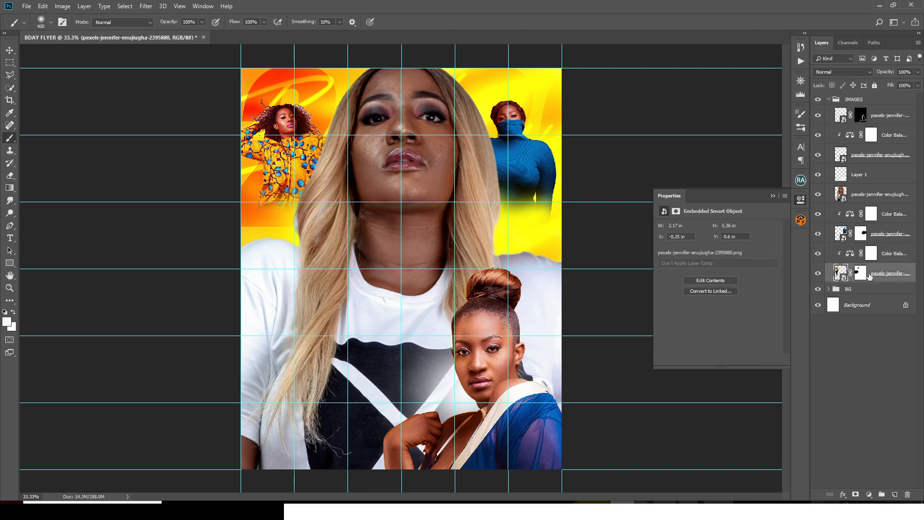
key(ctrl+j)
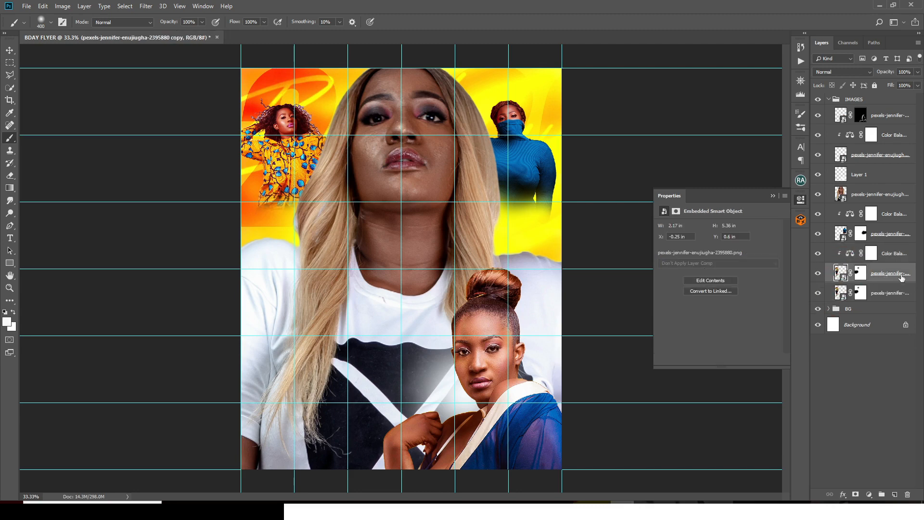
click(840, 293)
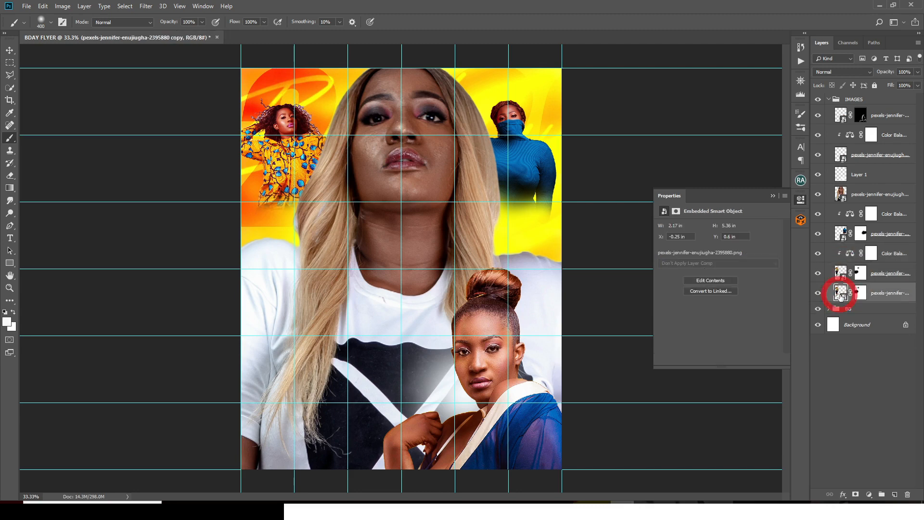
click(836, 73)
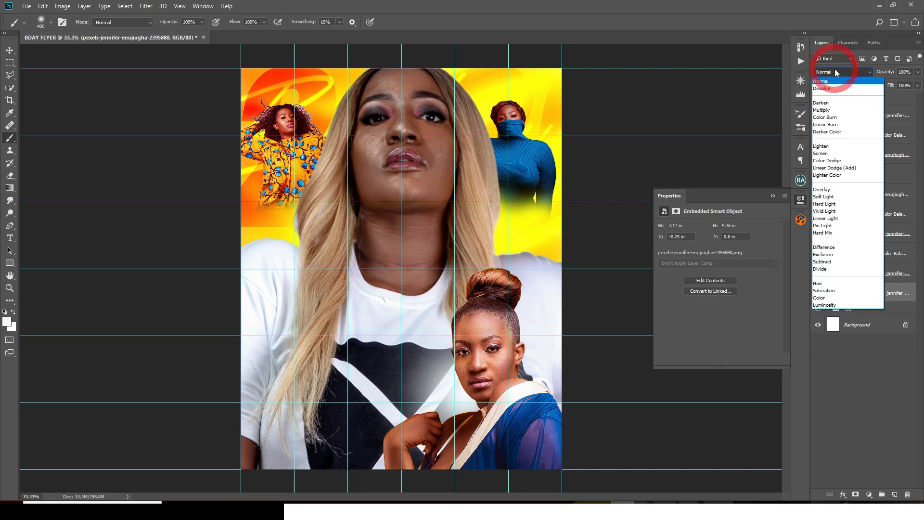
click(821, 111)
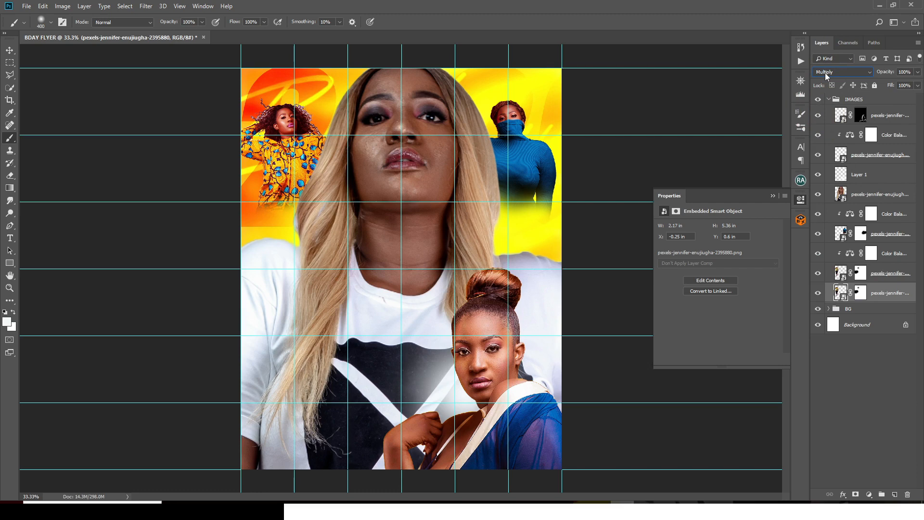
Refine the hair edges on the upper yellow-blouse copy's mask with a black brush reduced to 70 px
click(860, 273)
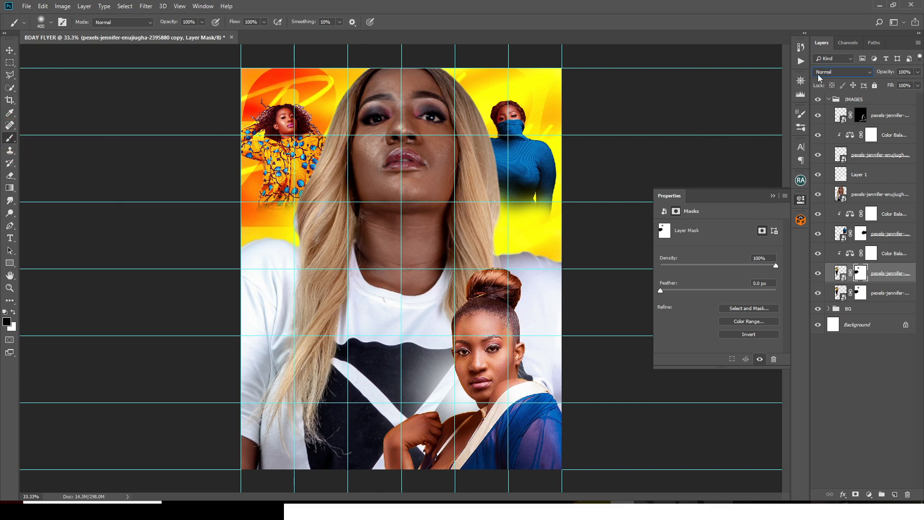
click(773, 197)
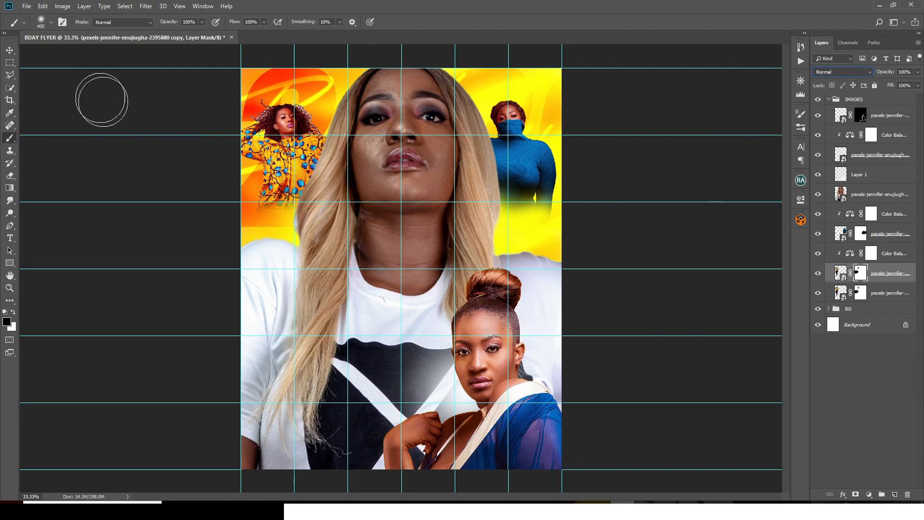
click(10, 51)
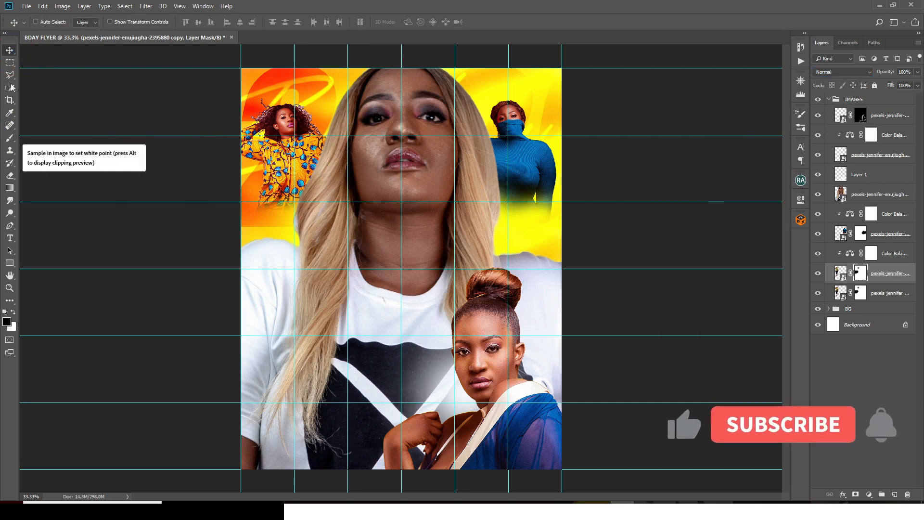
click(10, 138)
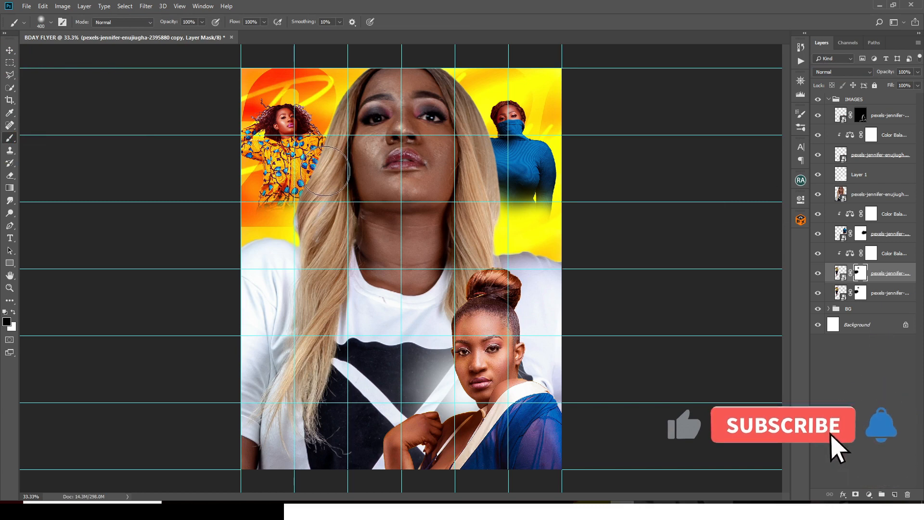
key(bracketleft)
key(bracketleft)
key(bracketleft)
key(bracketleft)
key(bracketleft)
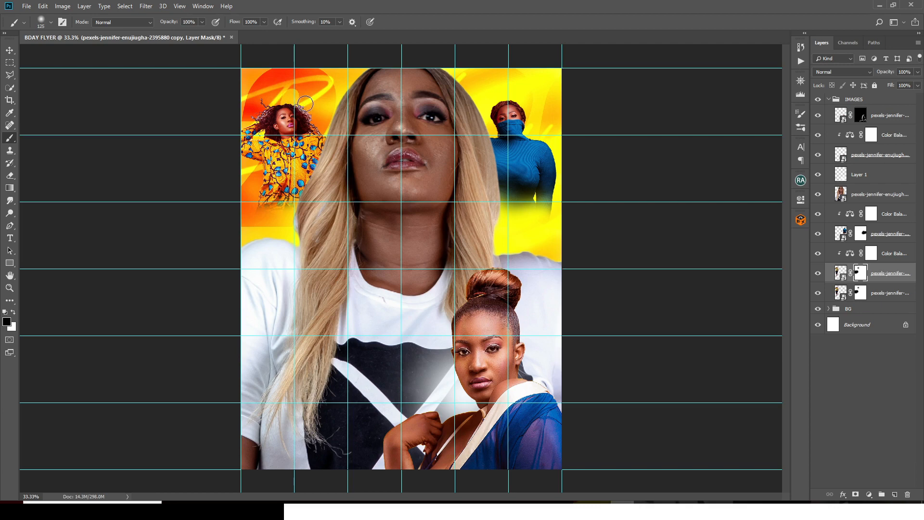
key(bracketleft)
key(bracketleft)
key(bracketleft)
key(bracketleft)
key(bracketleft)
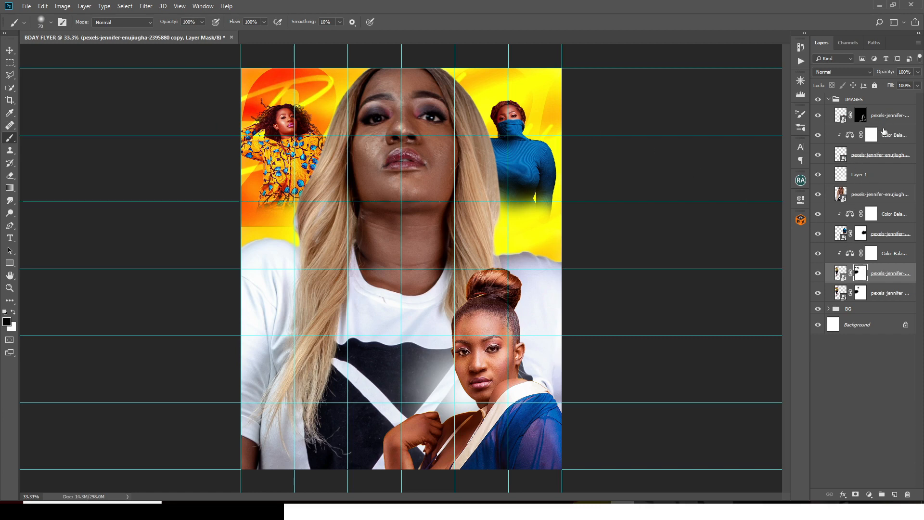
Collapse the IMAGES group, show the rulers and add a horizontal guide level with the top of the turtleneck woman's hair
click(897, 120)
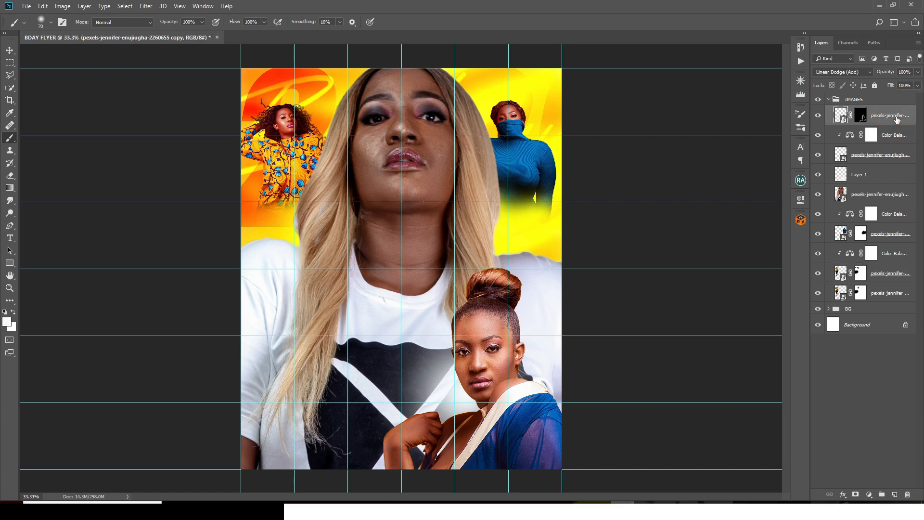
click(828, 99)
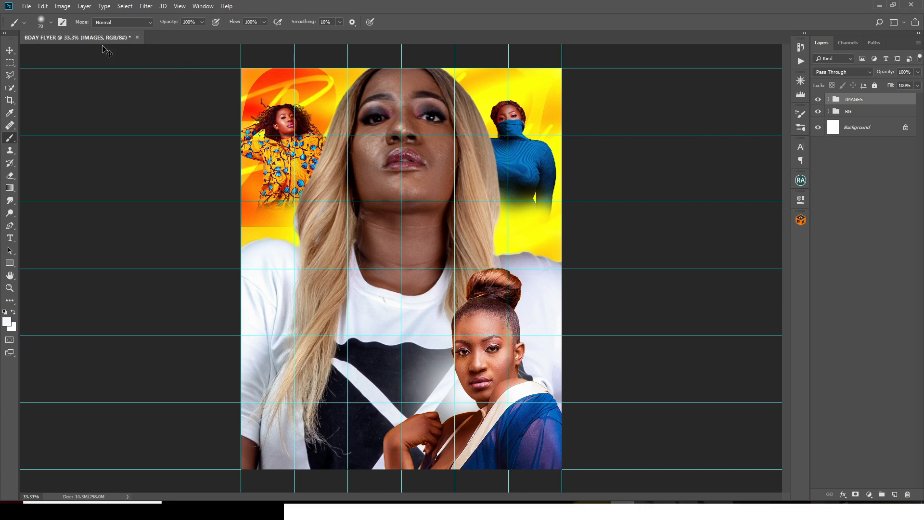
key(ctrl+r)
drag(207, 49, 210, 104)
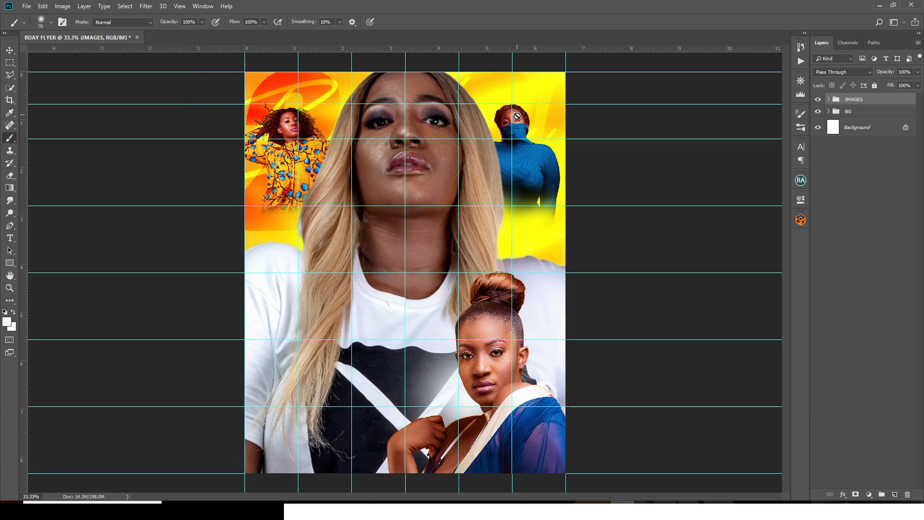
Move both yellow-blouse photo layers up to the new guide and scale them together to about 104.4%
click(829, 112)
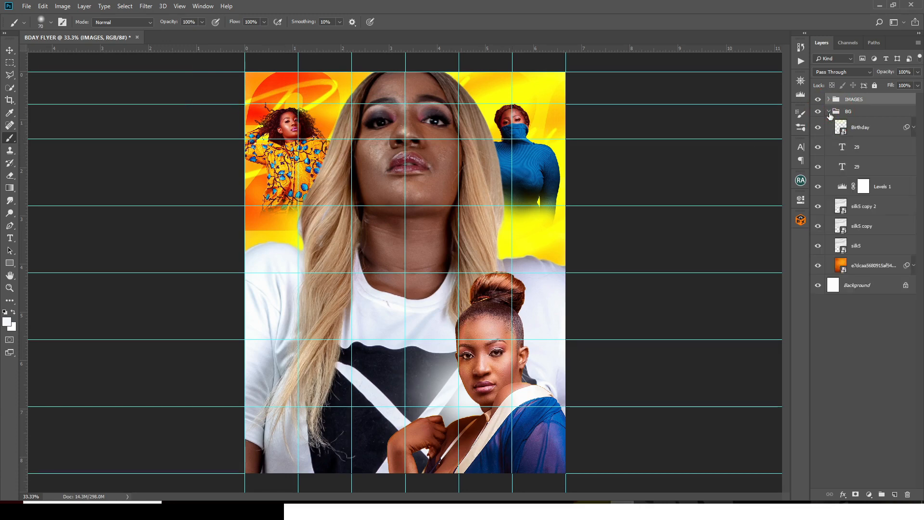
click(828, 109)
click(828, 100)
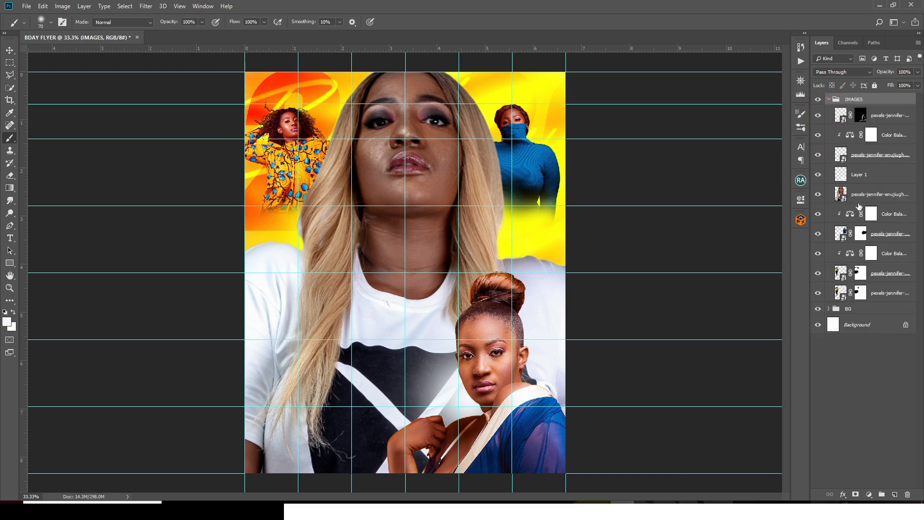
click(891, 273)
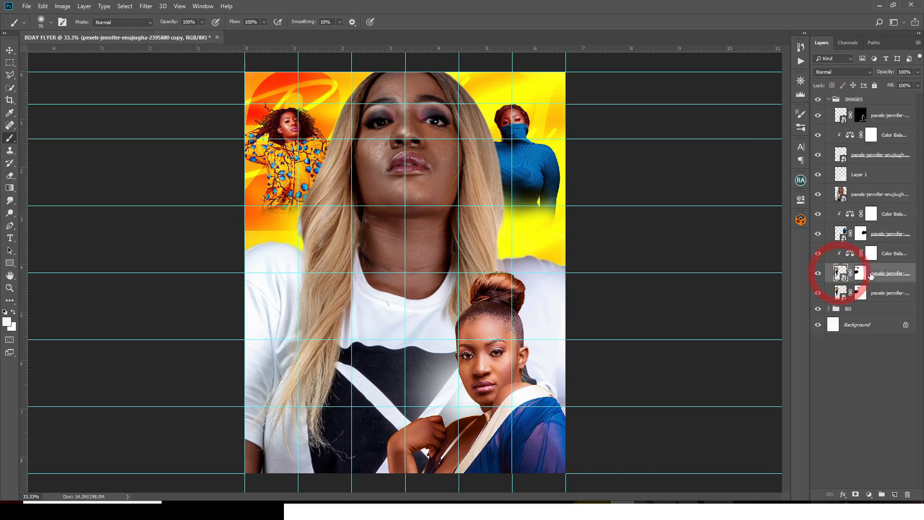
shift+click(883, 285)
key(v)
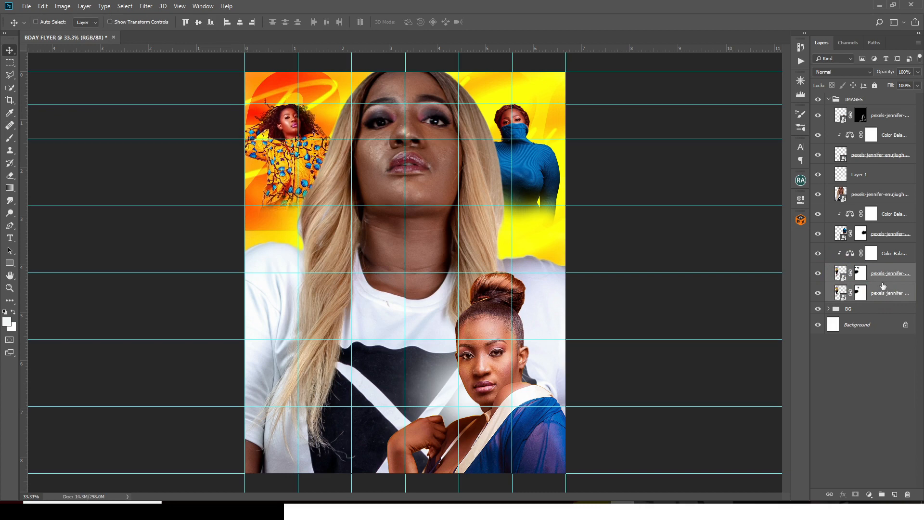
key(ctrl+t)
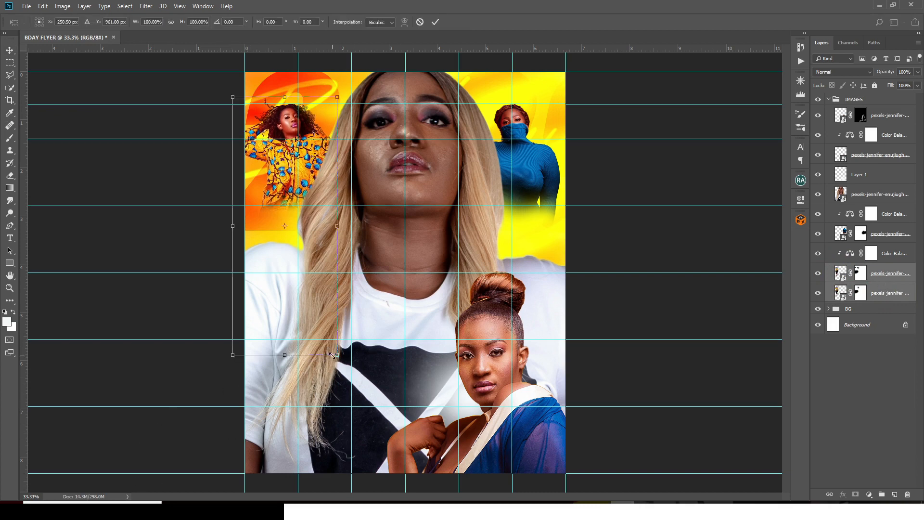
drag(337, 355, 346, 366)
key(Return)
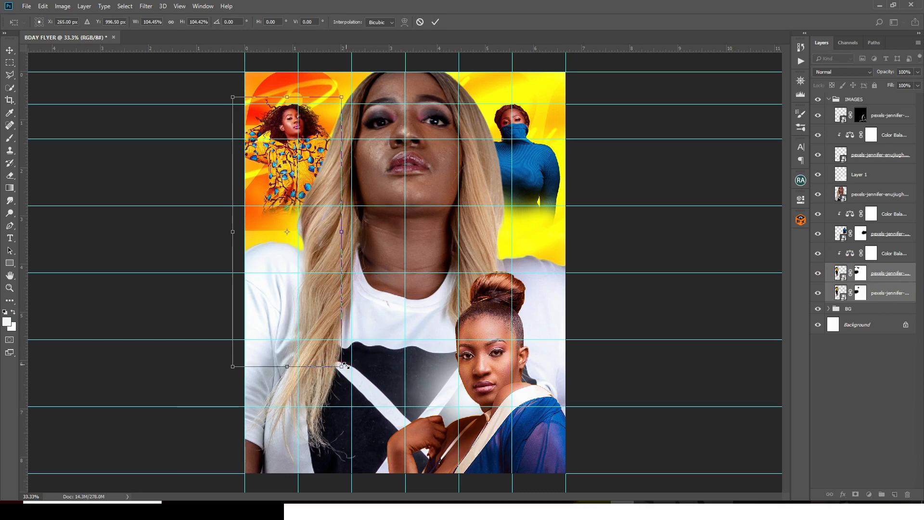
Paint white with a 250 px brush on the upper yellow-blouse copy's mask to reveal more of the lower blouse
click(859, 274)
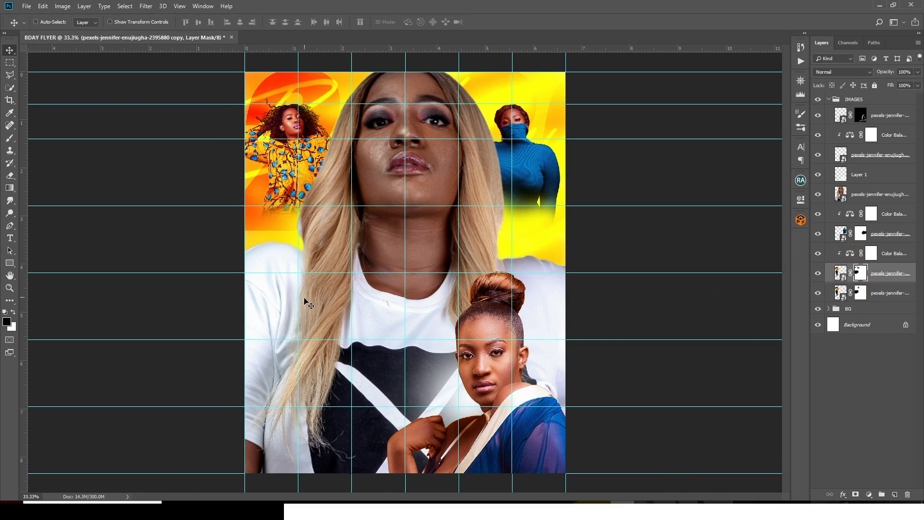
key(b)
key(bracketright)
key(bracketright)
key(bracketright)
key(bracketright)
key(bracketright)
key(bracketright)
key(bracketright)
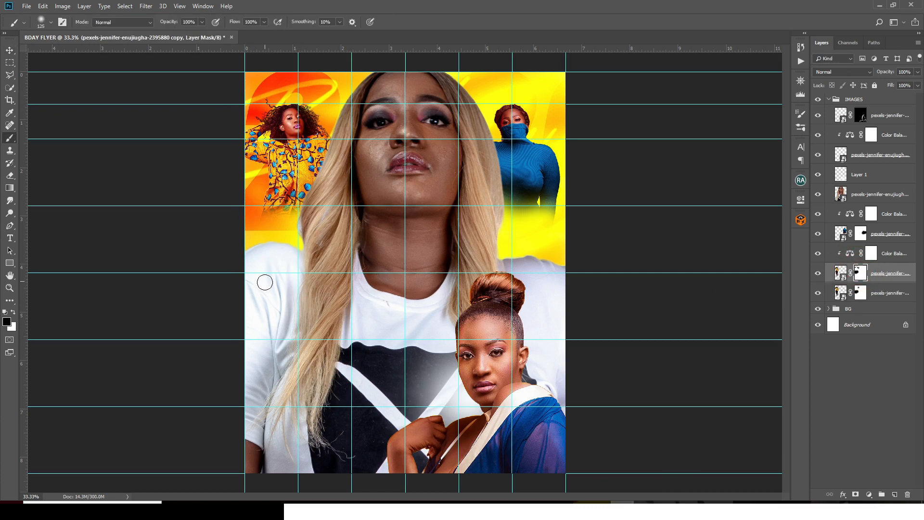
click(13, 312)
drag(288, 206, 307, 201)
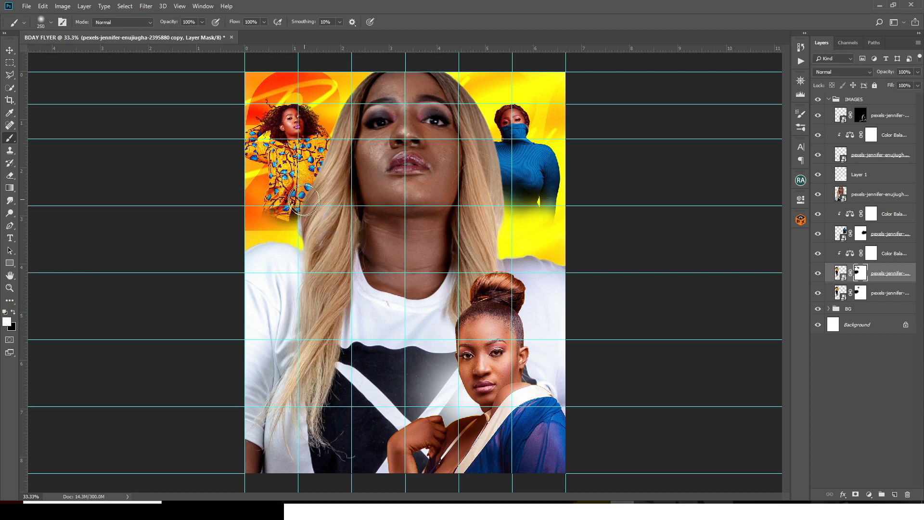
mouse_move(253, 183)
mouse_down()
mouse_move(279, 186)
mouse_move(253, 183)
mouse_up()
Collapse the IMAGES group and clip a Curves adjustment to it, moving the RGB black point slightly inward to deepen the shadows
click(827, 100)
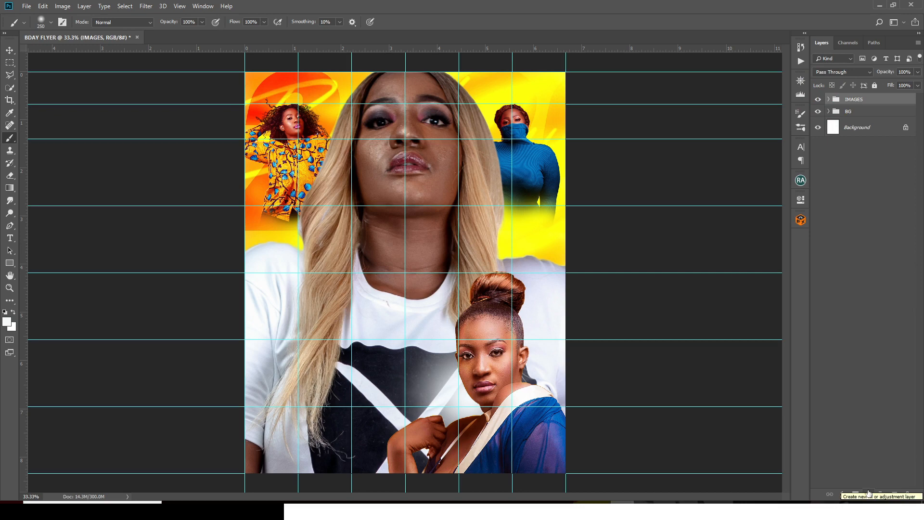
click(869, 494)
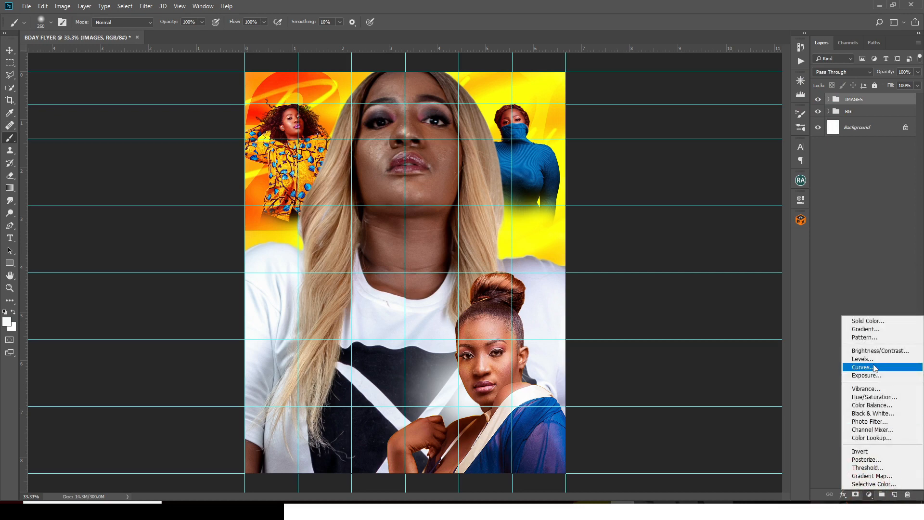
click(875, 374)
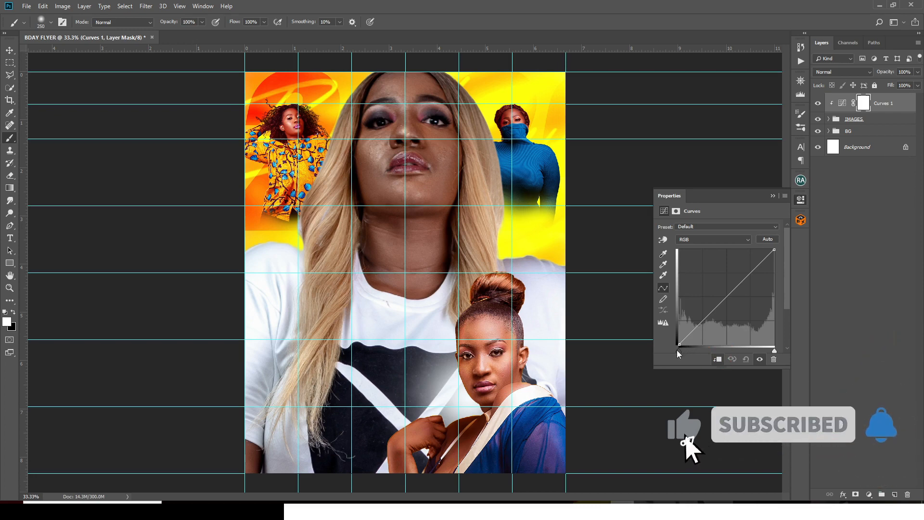
drag(680, 352, 687, 351)
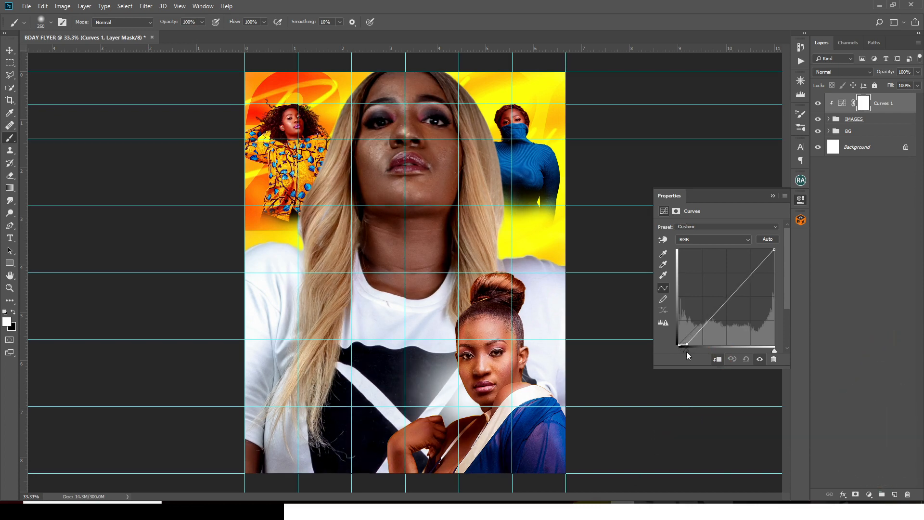
Raise the midtones slightly on the green and red channels of the Curves adjustment
click(710, 240)
click(707, 259)
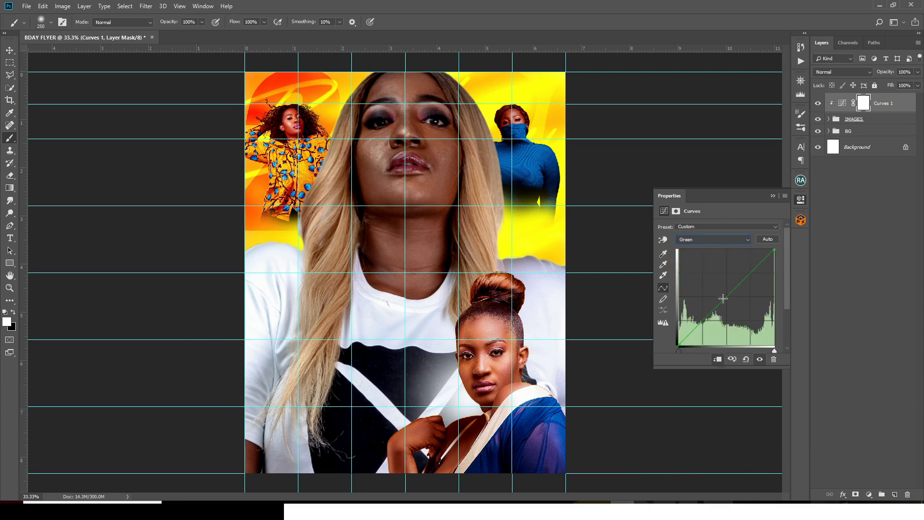
drag(727, 297, 724, 293)
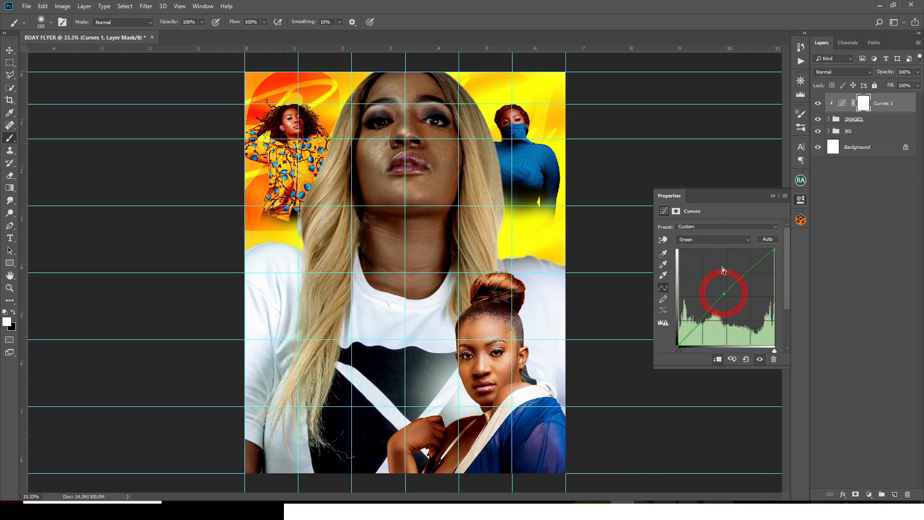
click(710, 240)
click(702, 253)
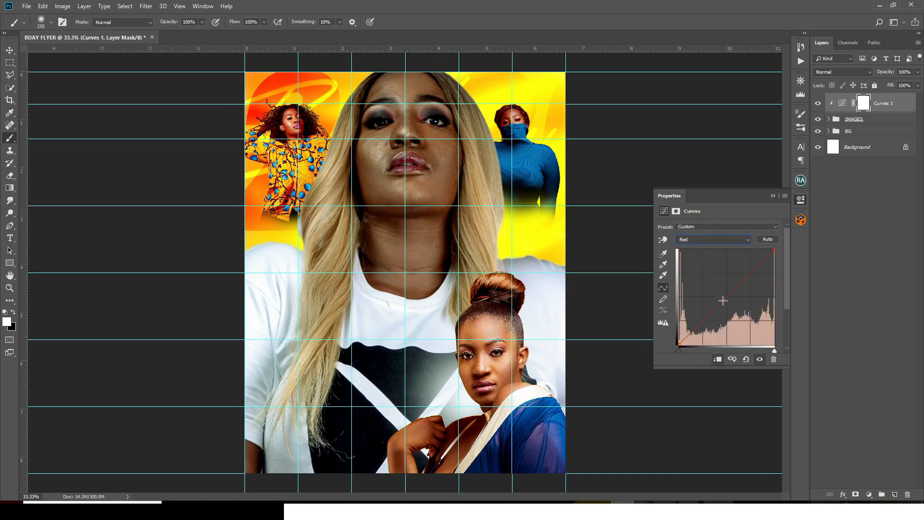
drag(724, 295, 720, 294)
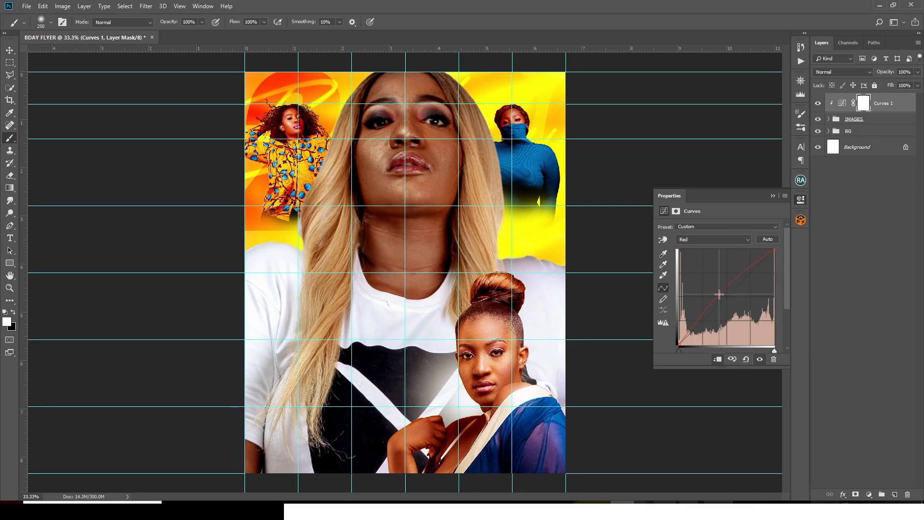
Fine-tune the red and green midtones of the Curves adjustment, return it to the RGB channel and collapse its properties
click(720, 294)
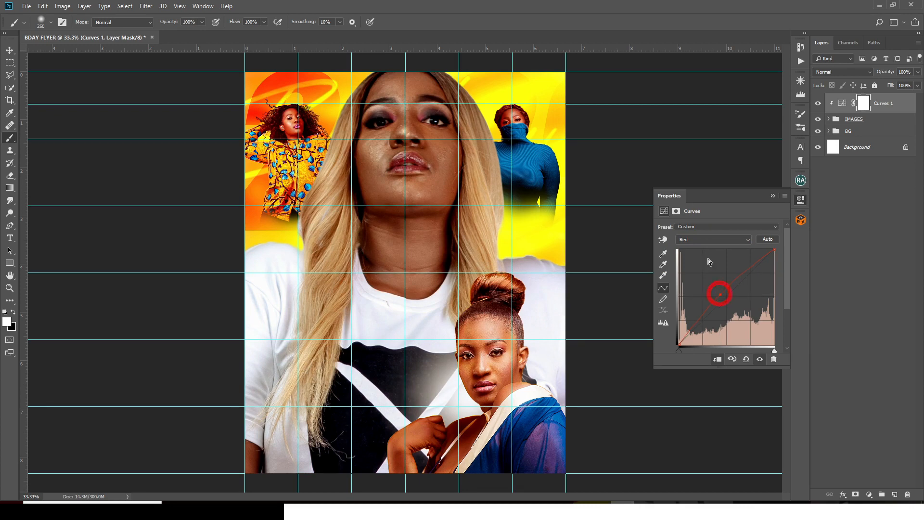
click(697, 237)
click(695, 247)
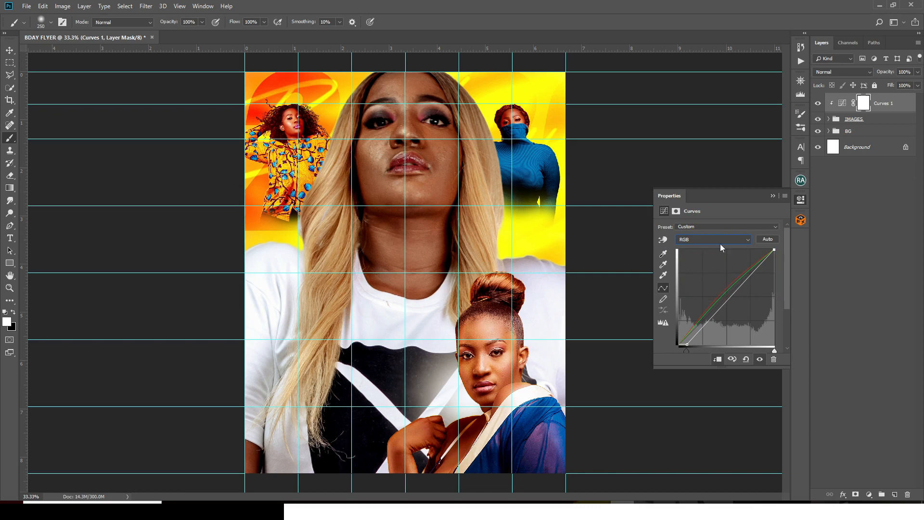
click(708, 241)
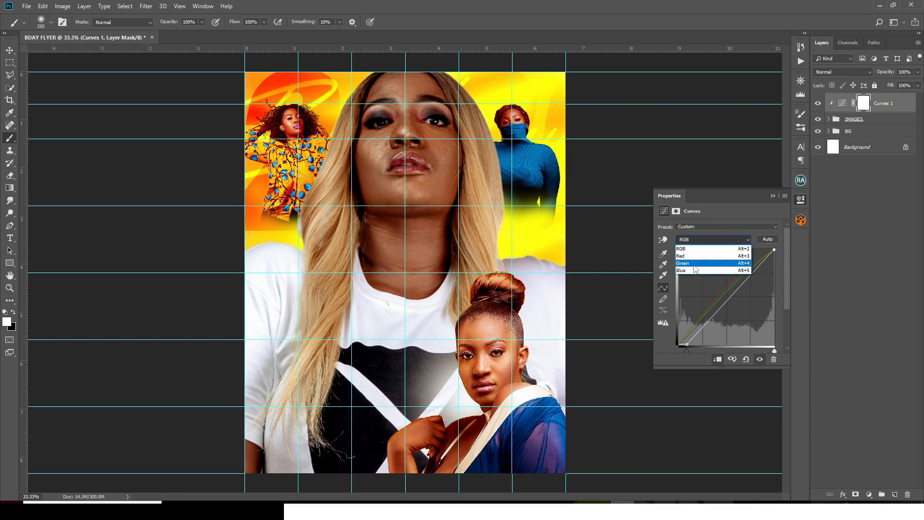
click(696, 263)
click(726, 295)
drag(724, 295, 726, 294)
click(707, 240)
click(698, 247)
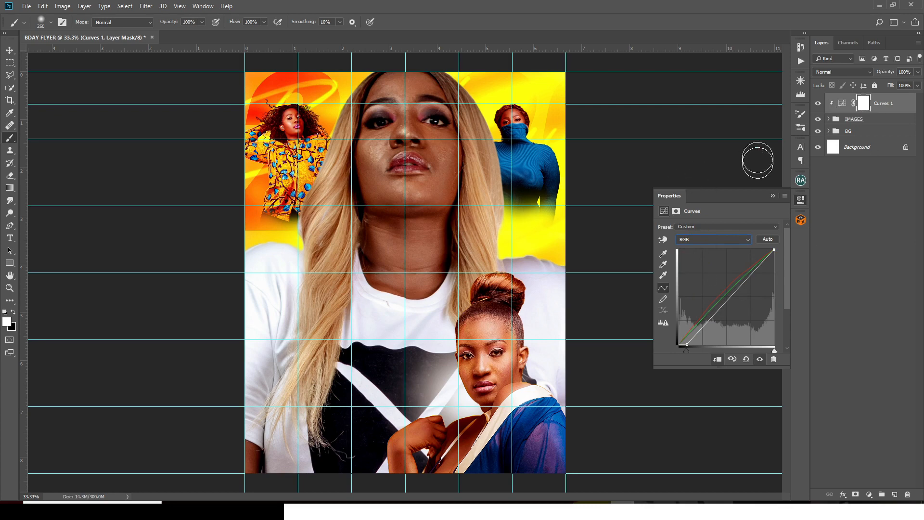
click(773, 196)
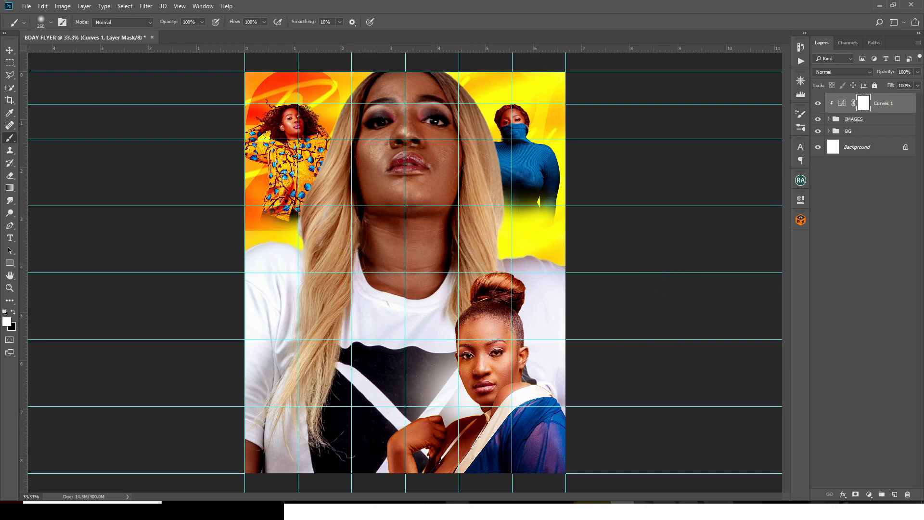
Place the star-eyed emoji image, scale it to about 18.8%, rotate it about -31° and position it below the blue turtleneck cut-out
click(458, 510)
drag(423, 120, 335, 237)
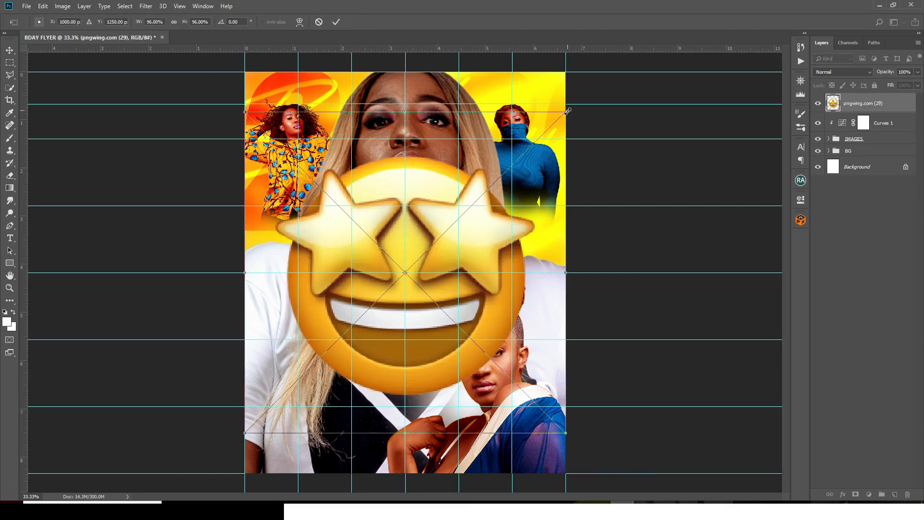
drag(567, 112, 421, 188)
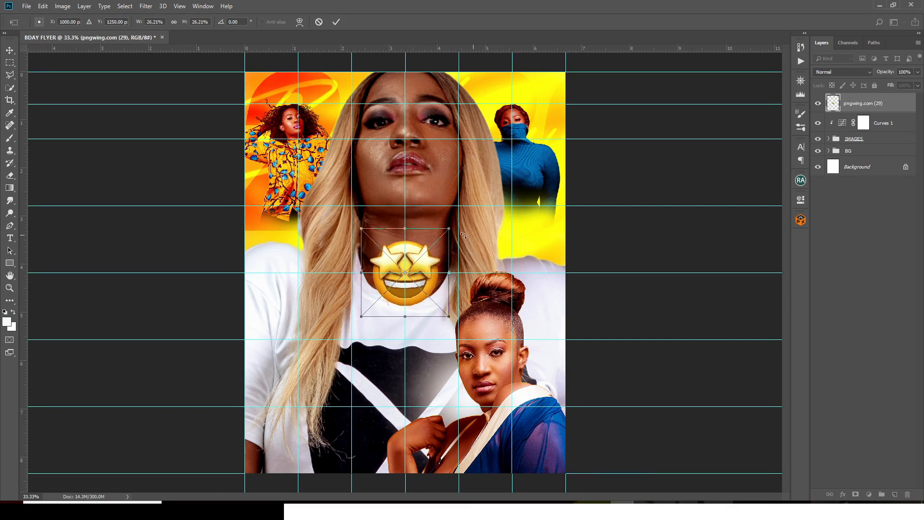
drag(468, 236, 426, 227)
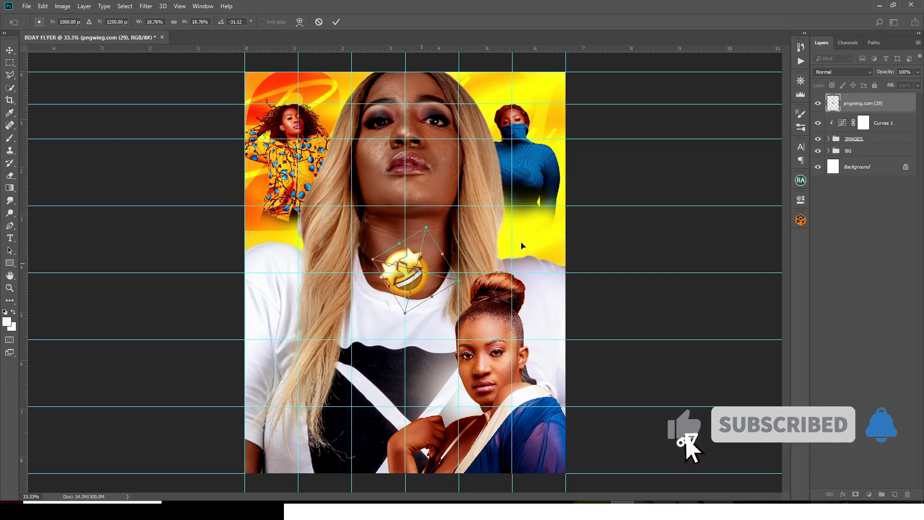
mouse_move(424, 265)
mouse_down()
mouse_move(545, 212)
mouse_move(559, 216)
mouse_move(552, 222)
mouse_up()
key(Return)
key(b)
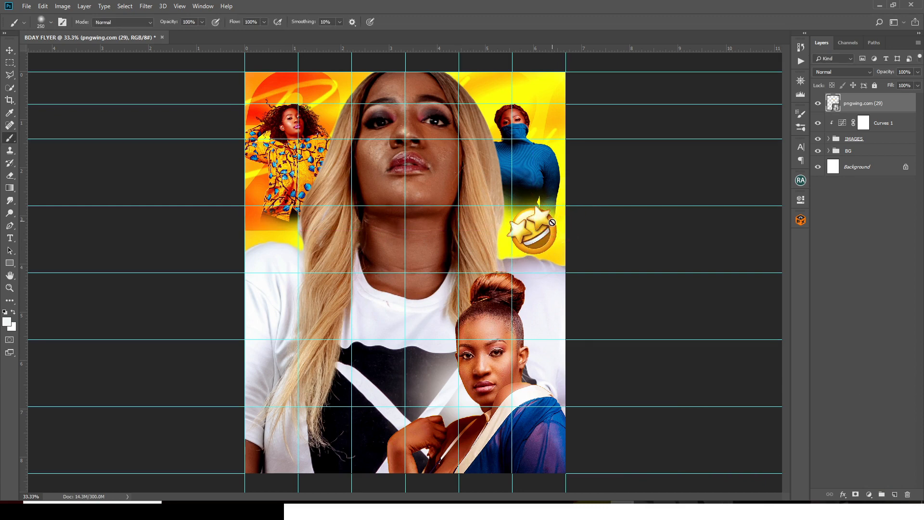
Apply a Motion Blur smart filter to the emoji with an angle of 31° and a distance of 113 pixels
click(146, 6)
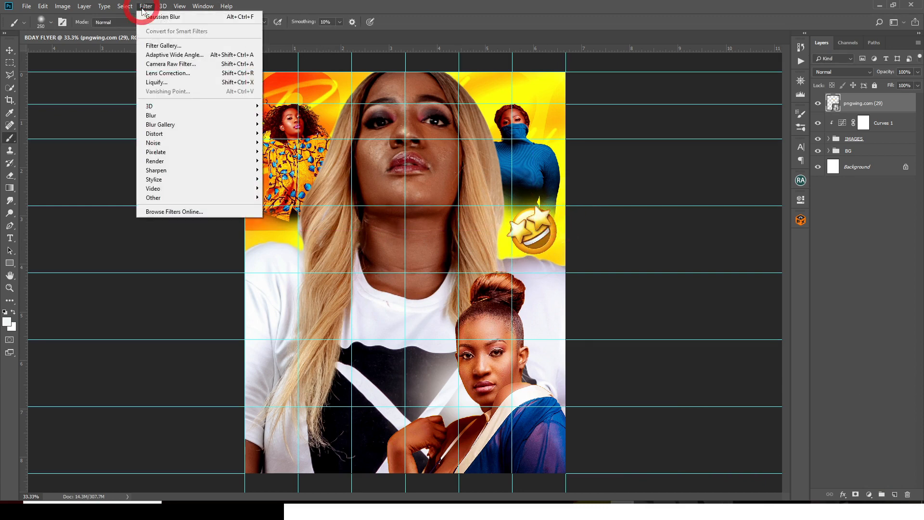
mouse_move(168, 116)
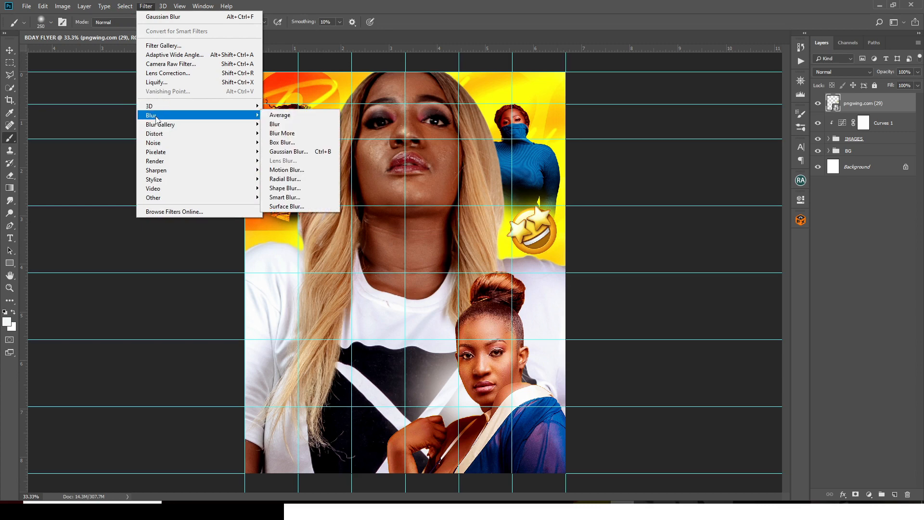
click(282, 169)
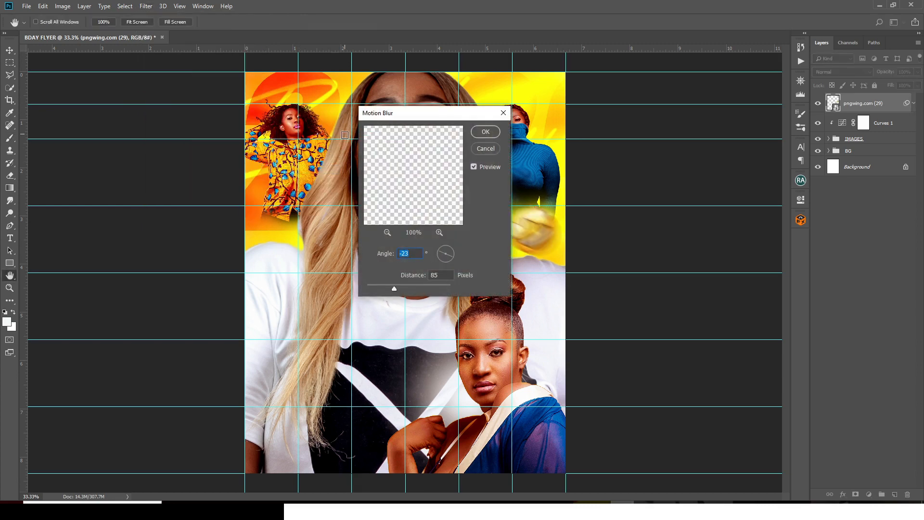
click(379, 250)
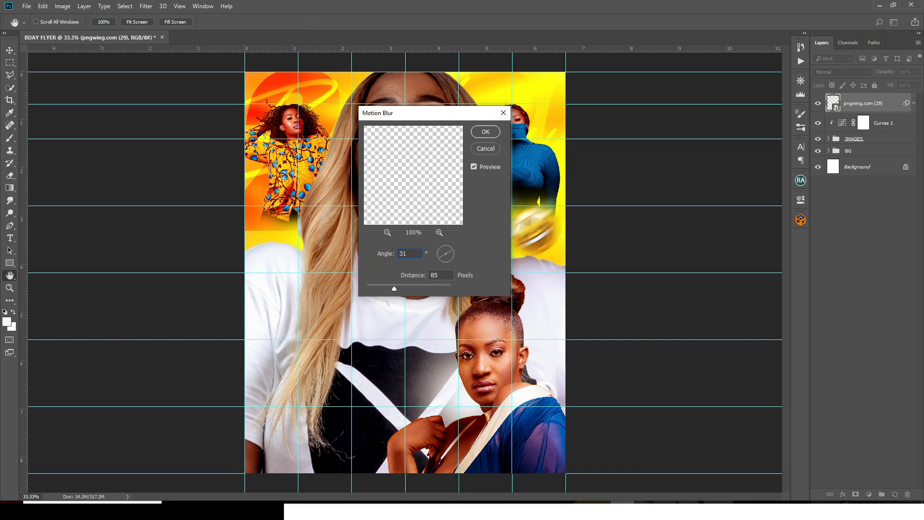
drag(420, 117, 302, 116)
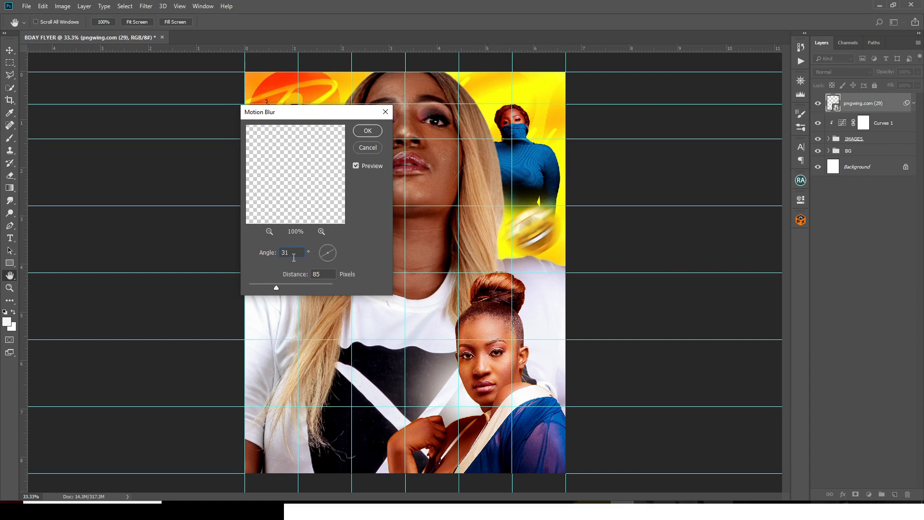
click(293, 277)
drag(294, 282, 307, 282)
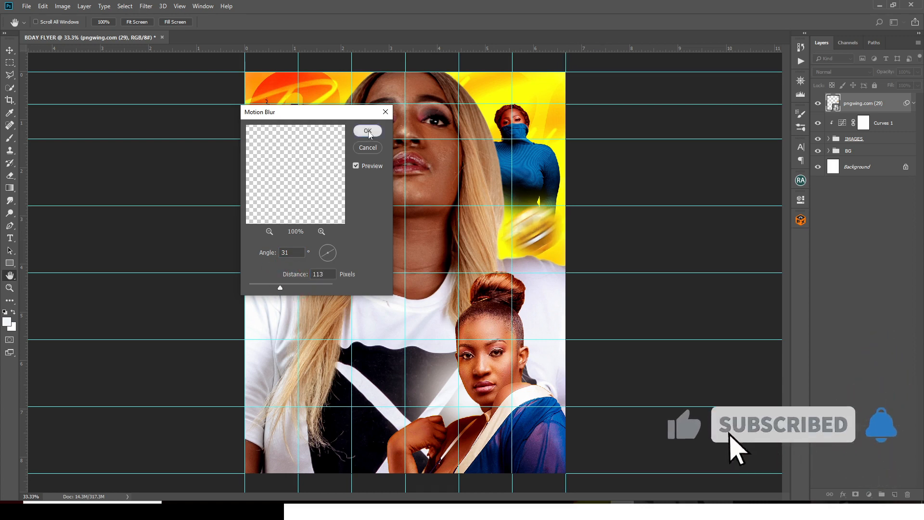
key(Return)
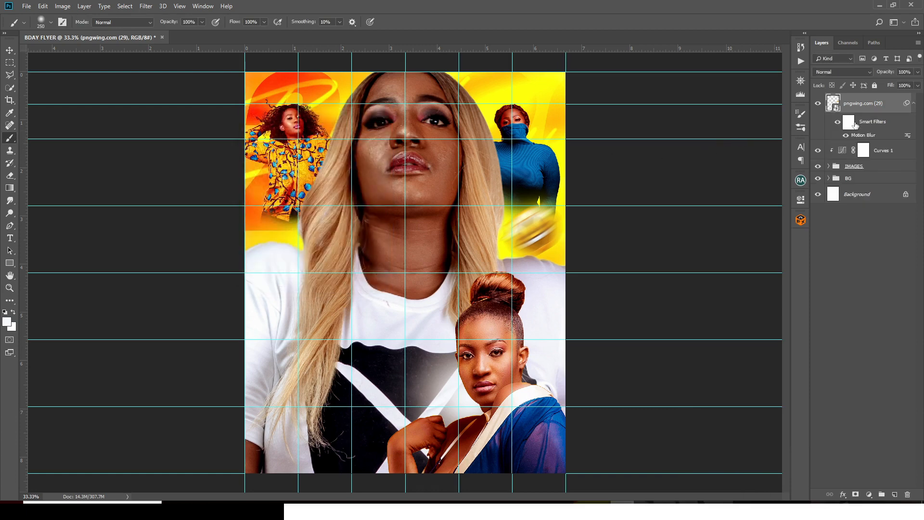
Paint black with a 175 px brush on the emoji's smart filter mask to sharpen its face, and collapse the filter list
click(849, 122)
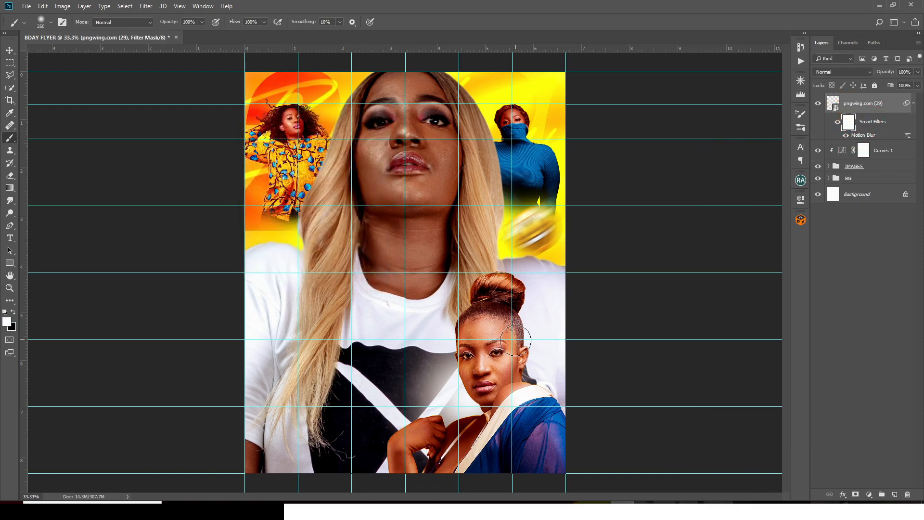
key(bracketleft)
key(bracketleft)
click(14, 312)
mouse_move(533, 227)
mouse_down()
mouse_move(526, 236)
mouse_move(537, 222)
mouse_move(539, 236)
mouse_move(520, 227)
mouse_move(539, 226)
mouse_move(545, 236)
mouse_up()
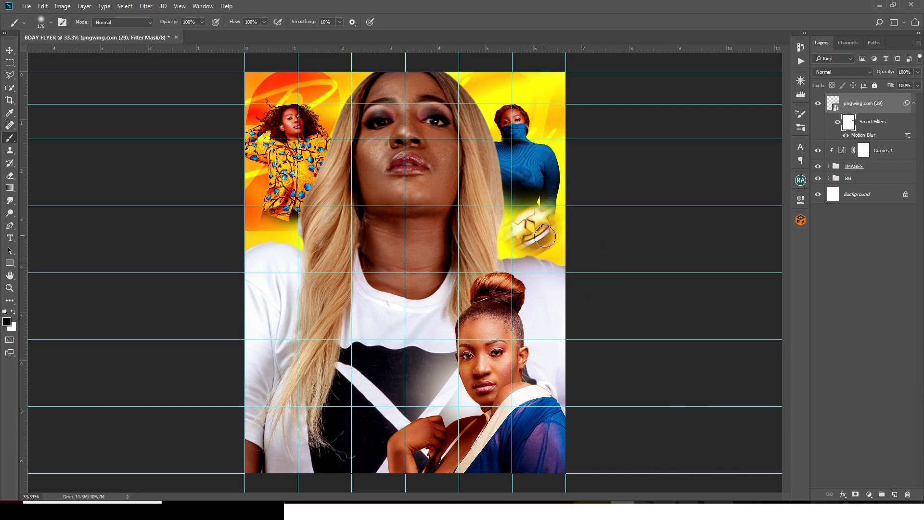
click(913, 105)
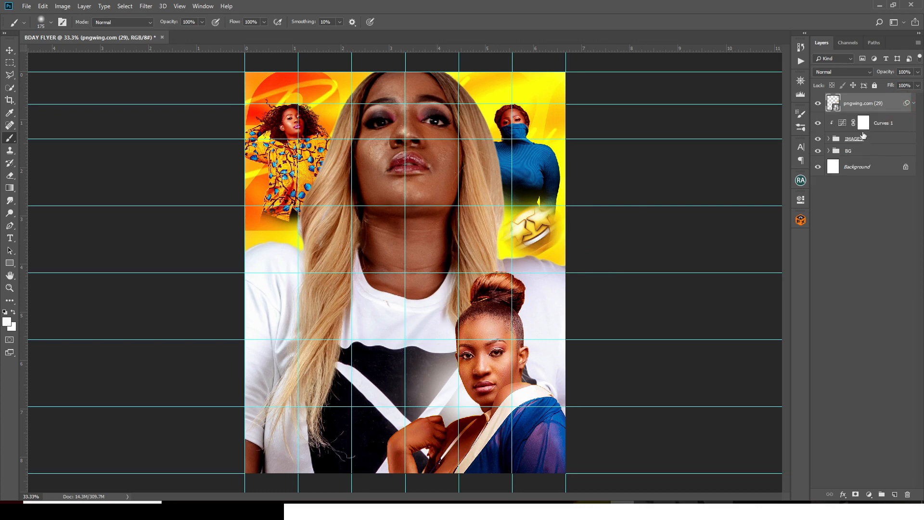
Duplicate the blurred emoji layer and move the copy above the patterned yellow-blouse cut-out, beside the large portrait's hair
key(ctrl+j)
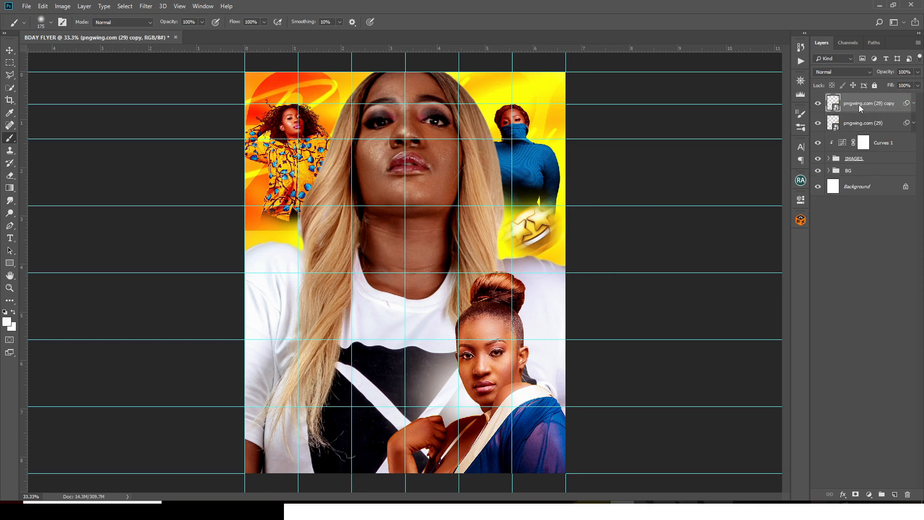
click(9, 51)
drag(330, 123, 330, 87)
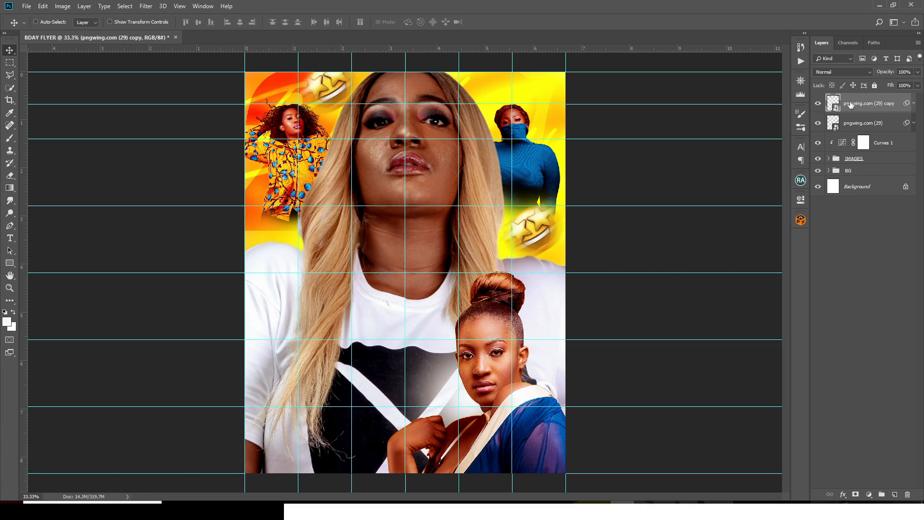
Group both emoji layers and rename the group EMOJIS
ctrl+click(855, 123)
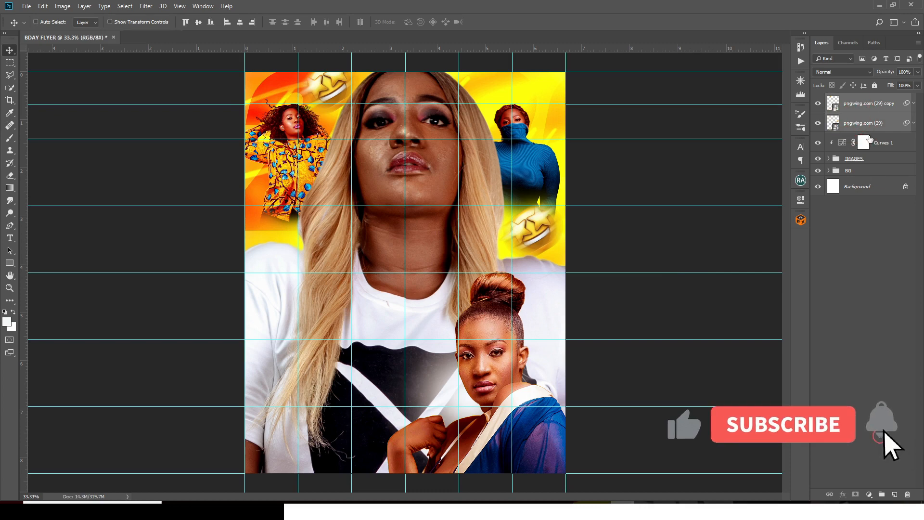
key(ctrl+g)
double_click(852, 99)
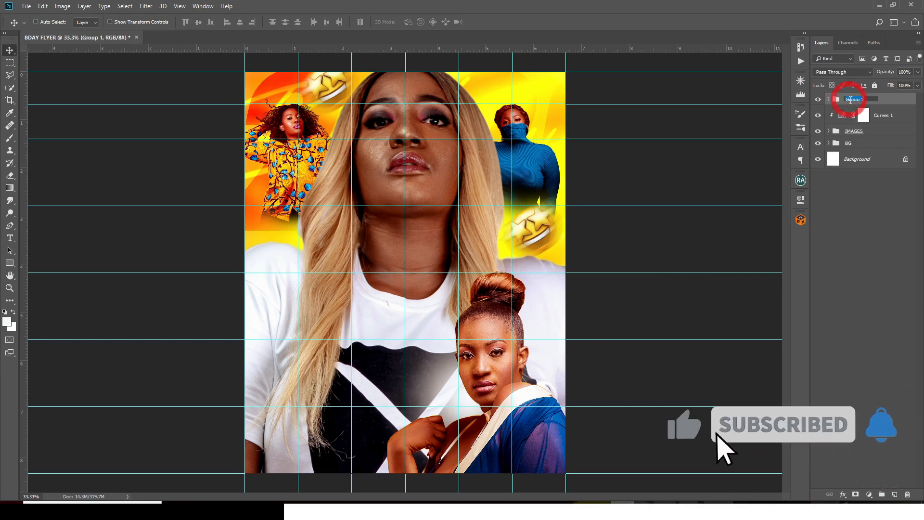
text(E)
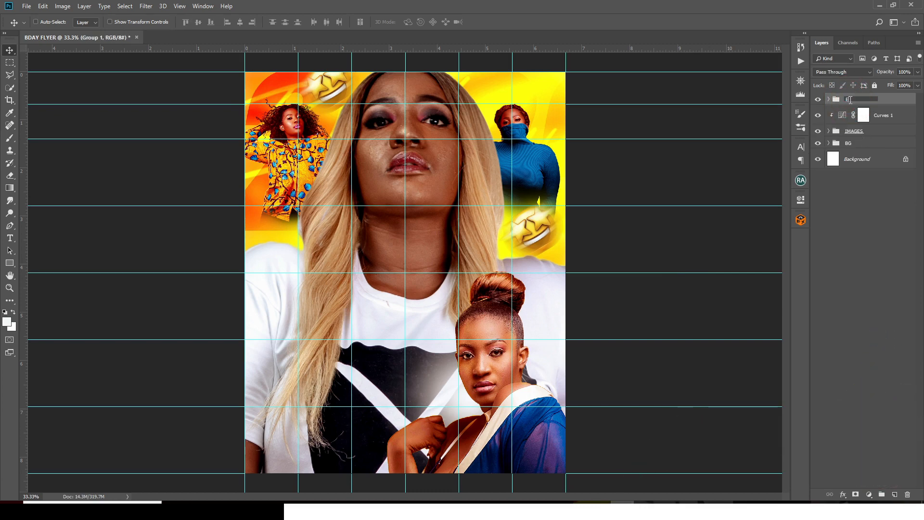
text(MOJIS)
key(Return)
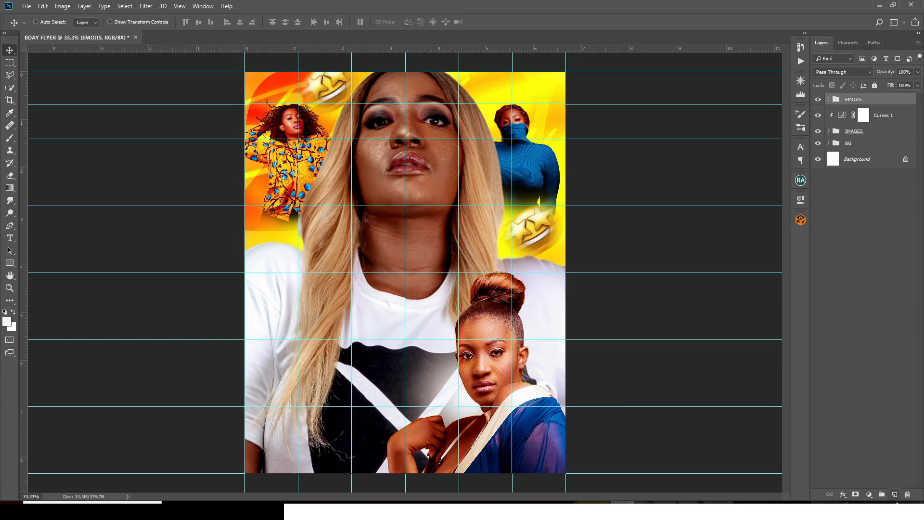
Add a new layer above the EMOJIS group and set the brush's foreground colour to black (000000)
click(895, 494)
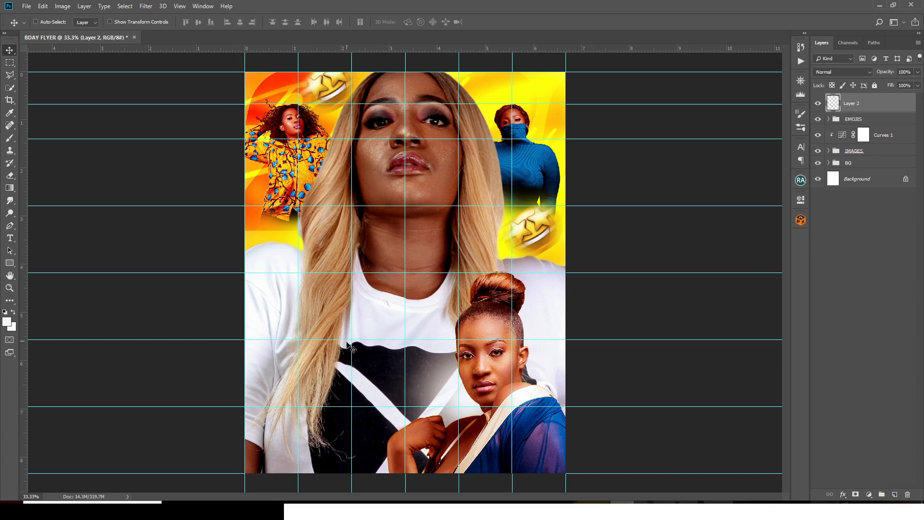
key(b)
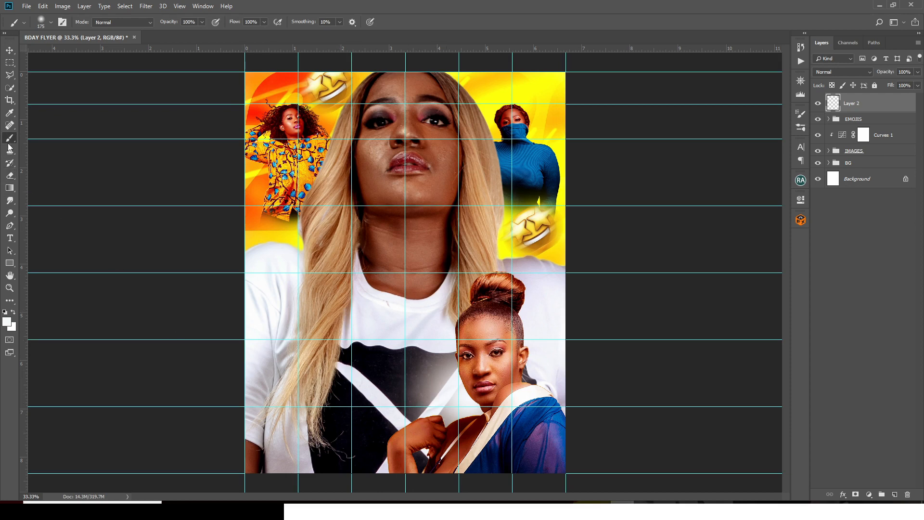
click(7, 321)
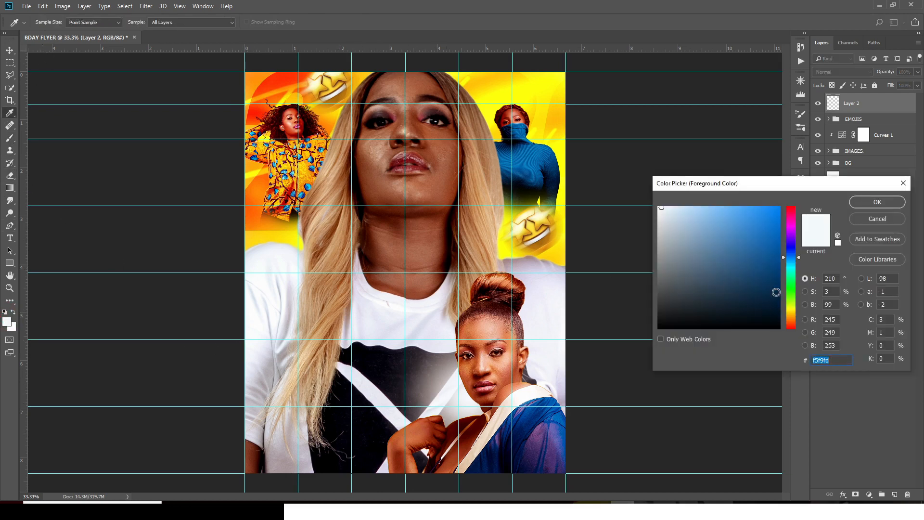
text(000000)
click(887, 203)
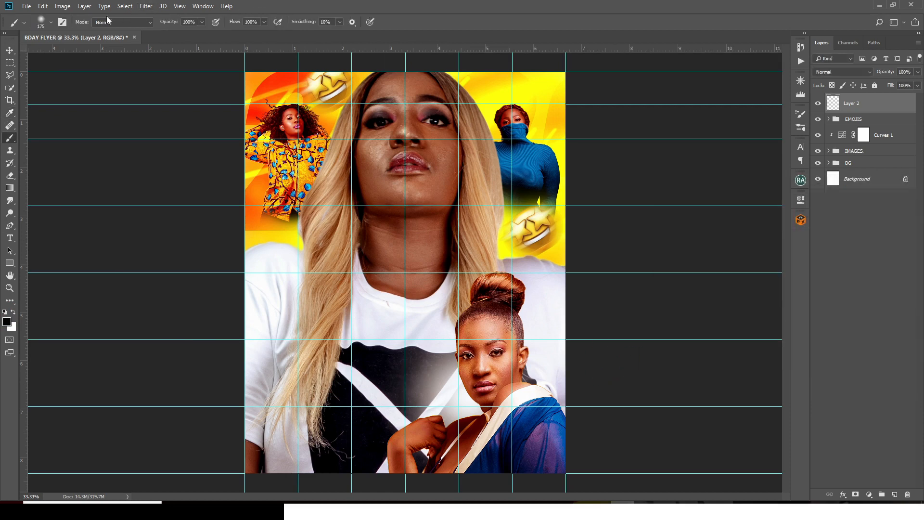
click(201, 23)
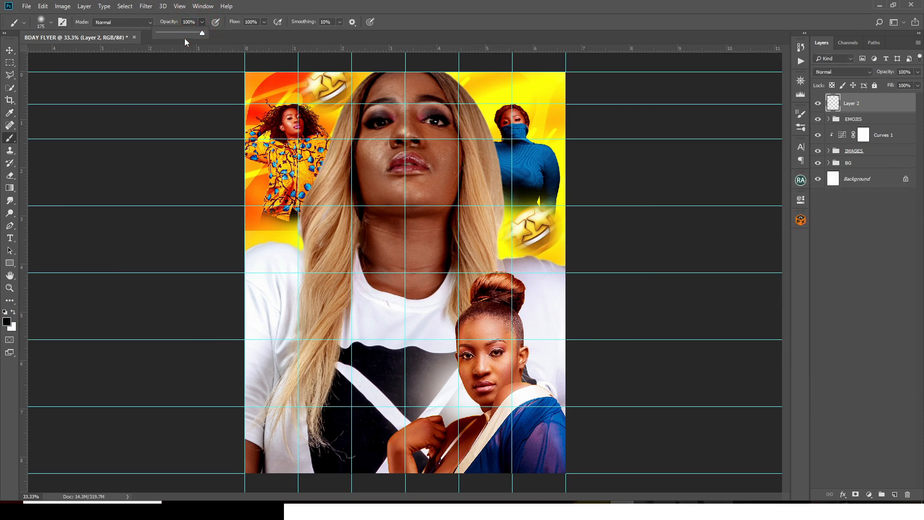
click(546, 7)
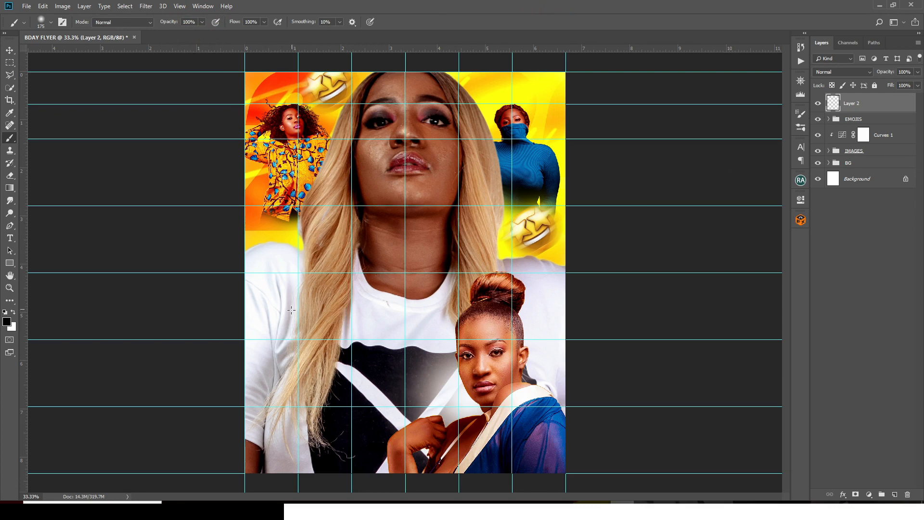
Enlarge the brush to 1300 px and paint black across the lower half of the flyer on the new layer
key(bracketright)
key(bracketright)
key(bracketright)
key(bracketright)
key(bracketright)
key(bracketright)
key(bracketright)
key(bracketright)
key(bracketright)
key(bracketright)
key(bracketright)
key(bracketright)
key(bracketright)
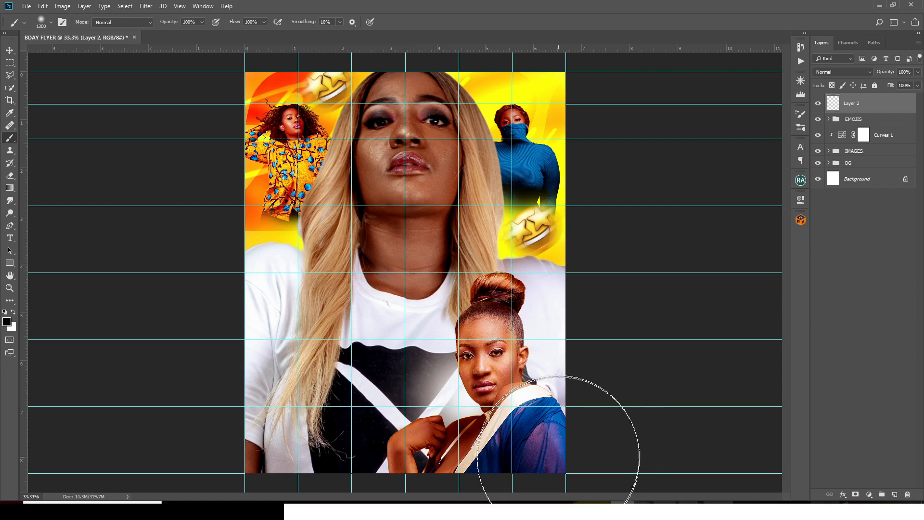
mouse_move(559, 456)
mouse_down()
mouse_move(438, 479)
mouse_move(303, 425)
mouse_up()
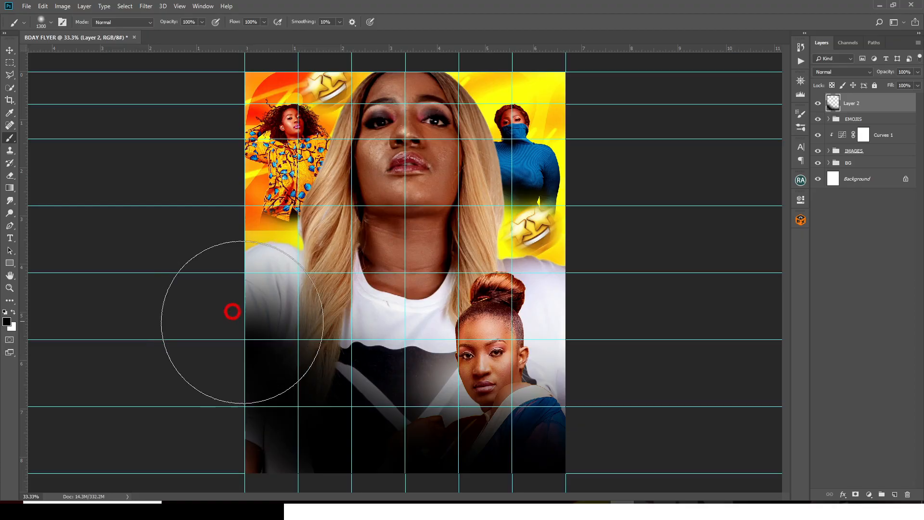
mouse_move(233, 309)
mouse_down()
mouse_move(247, 371)
mouse_move(335, 490)
mouse_move(351, 460)
mouse_move(255, 325)
mouse_move(536, 447)
mouse_move(663, 423)
mouse_move(626, 442)
mouse_move(373, 457)
mouse_move(143, 420)
mouse_move(401, 450)
mouse_move(320, 434)
mouse_up()
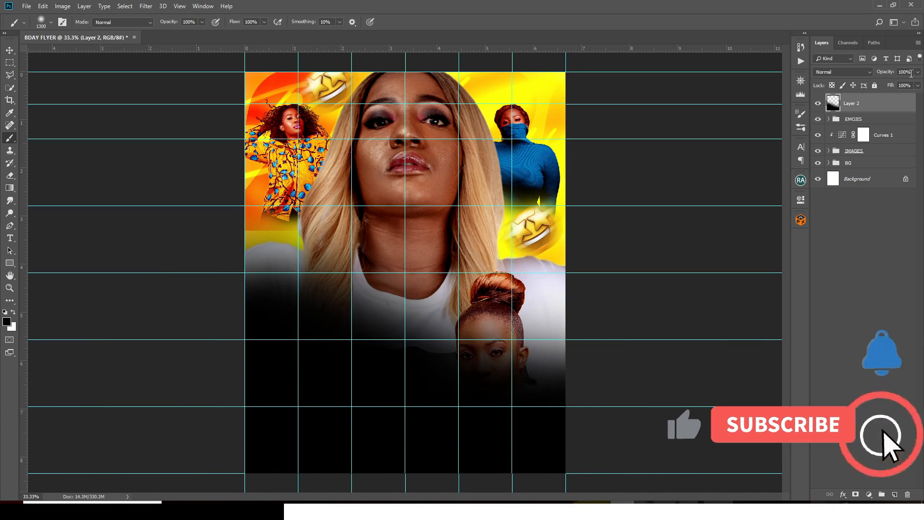
Set the black fade layer's opacity to 64% and add a layer mask to it
drag(911, 73, 882, 71)
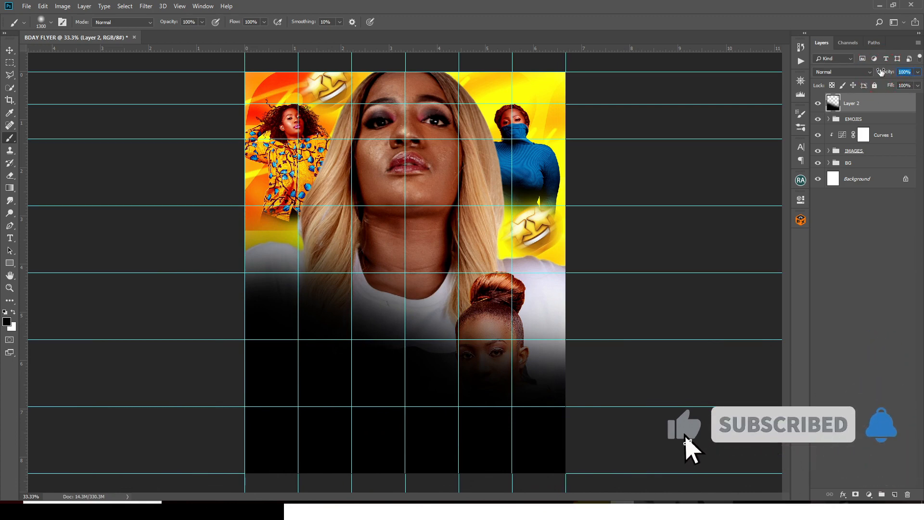
text(64)
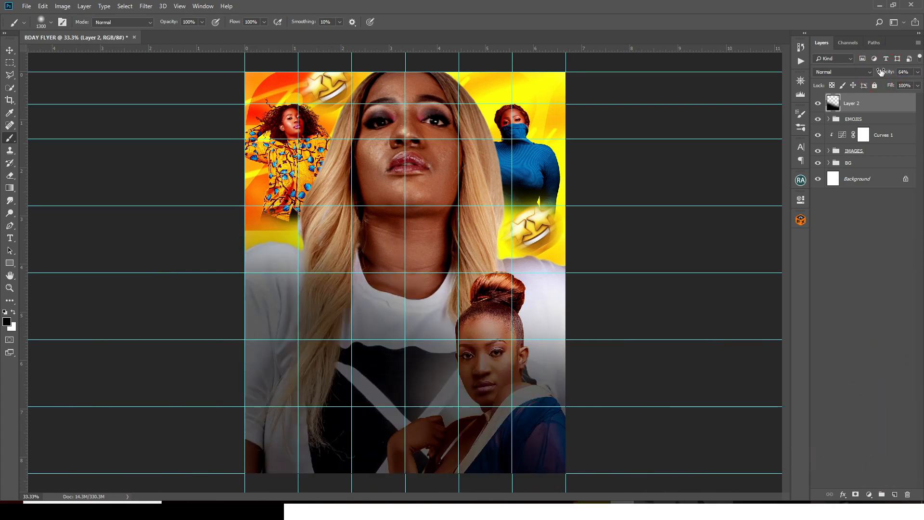
key(bracketleft)
key(bracketleft)
key(bracketleft)
key(bracketleft)
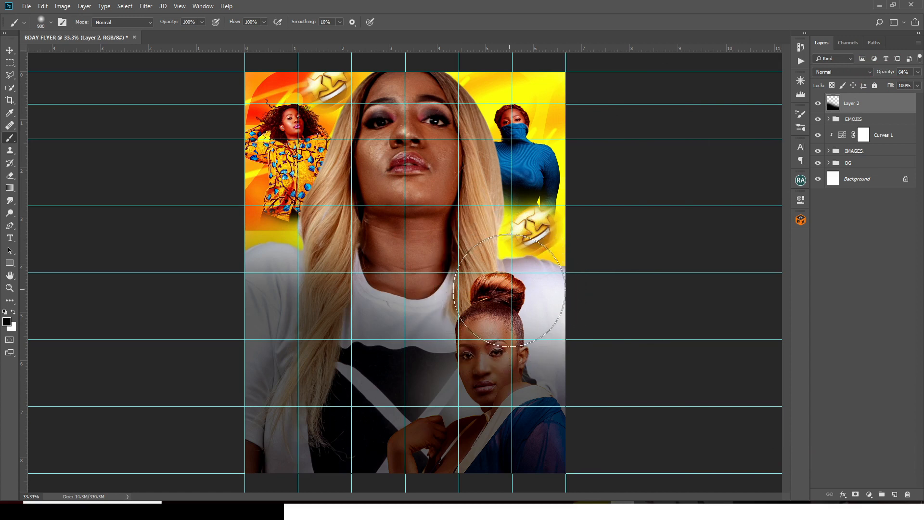
click(855, 494)
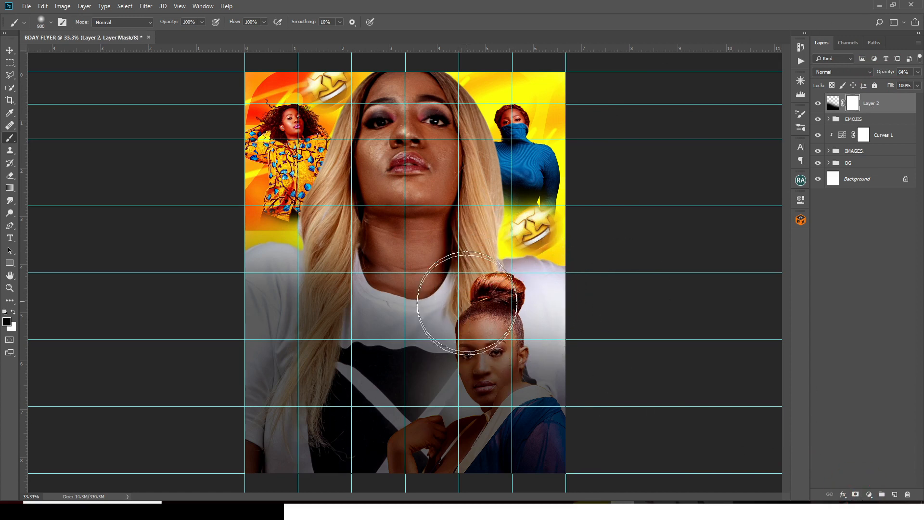
Paint black on the fade's mask with an 800 px brush over the blue-blouse cut-out and the large portrait's white shirt
key(bracketleft)
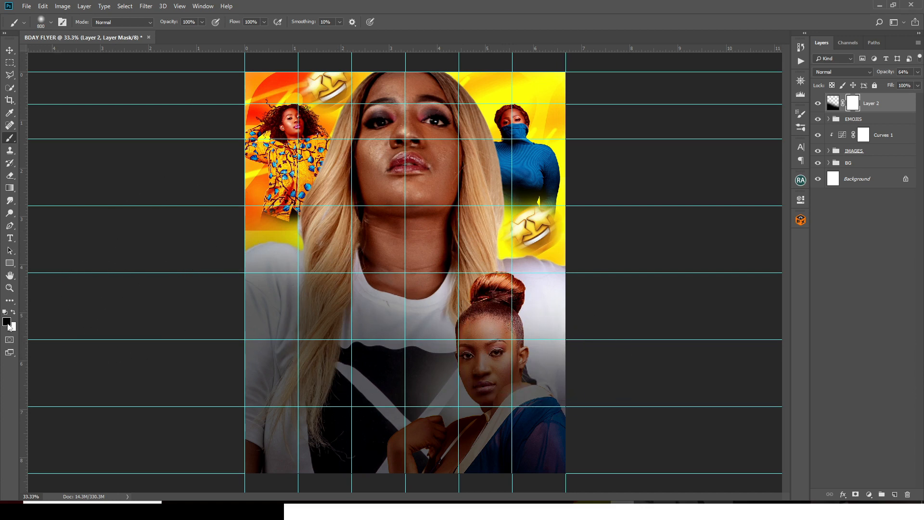
click(501, 361)
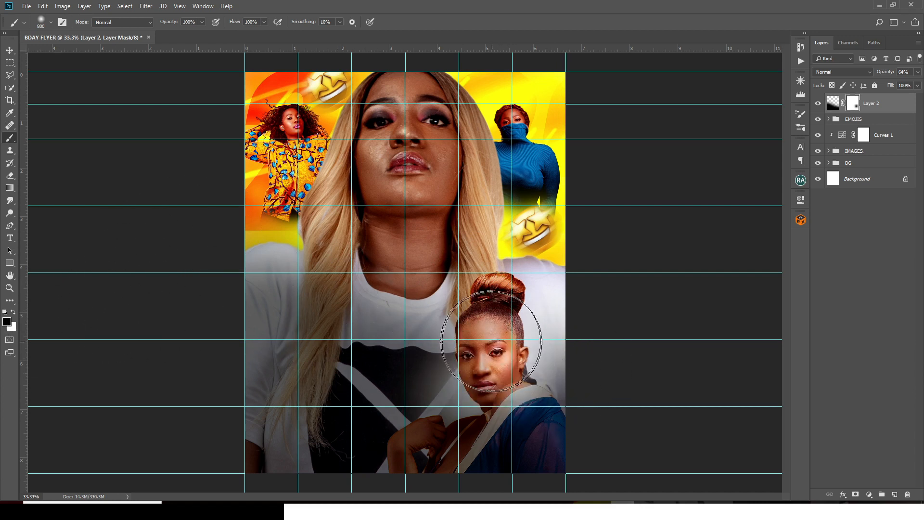
click(484, 330)
click(485, 342)
click(508, 355)
click(516, 364)
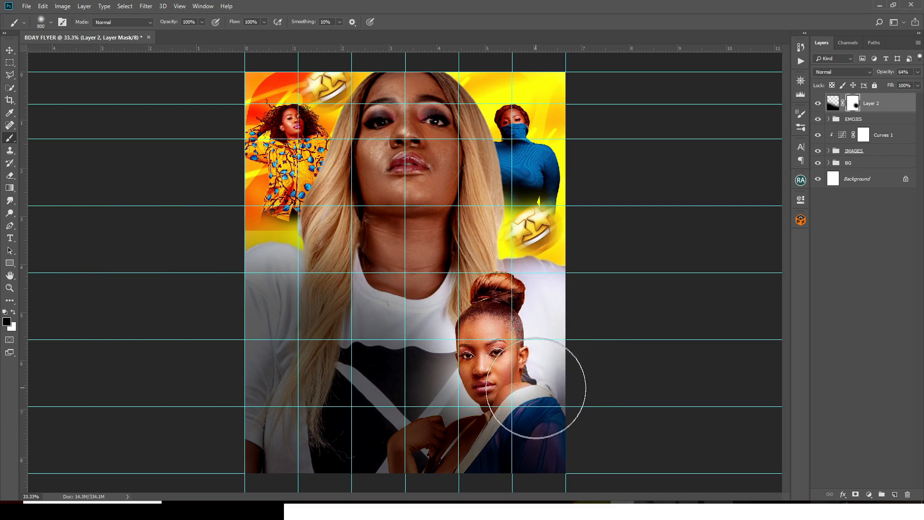
click(537, 390)
click(515, 383)
click(468, 336)
click(491, 327)
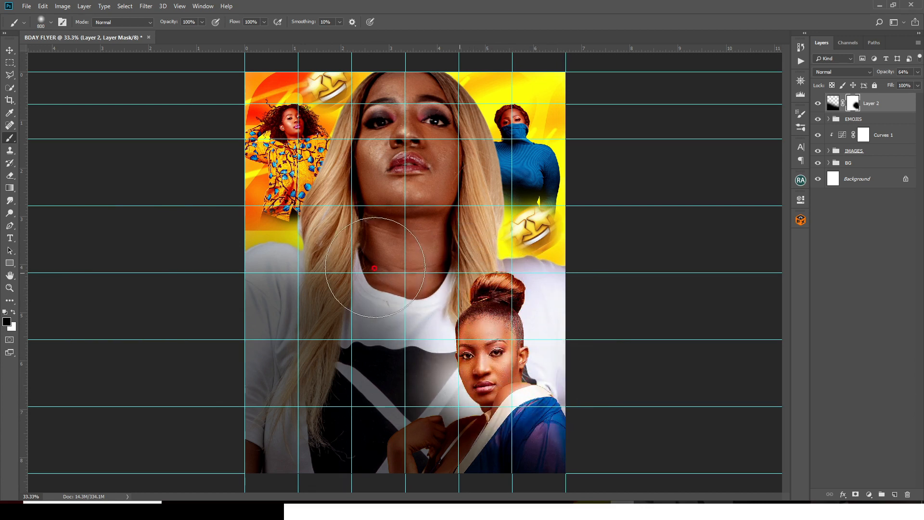
click(481, 300)
drag(481, 301, 490, 315)
mouse_move(415, 312)
mouse_down()
mouse_move(413, 332)
mouse_move(453, 334)
mouse_up()
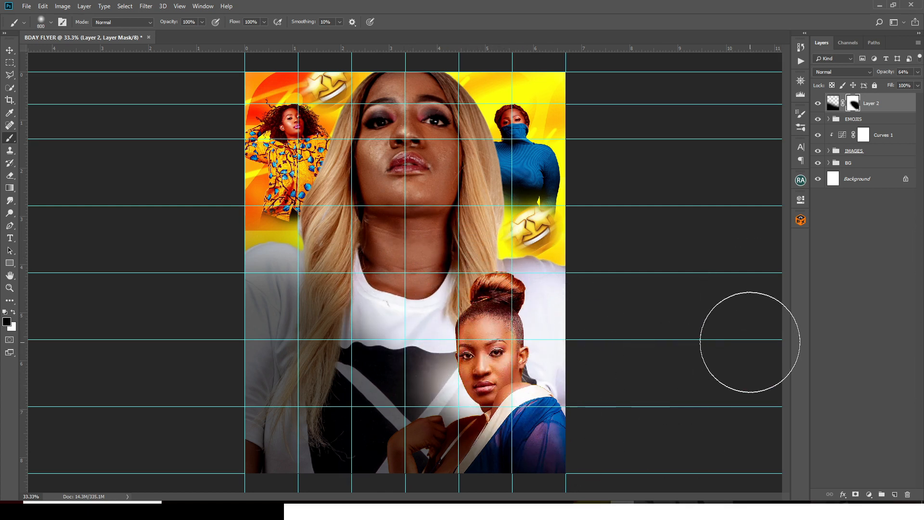
Group the masked black fade layer and rename the group BLACK
click(876, 100)
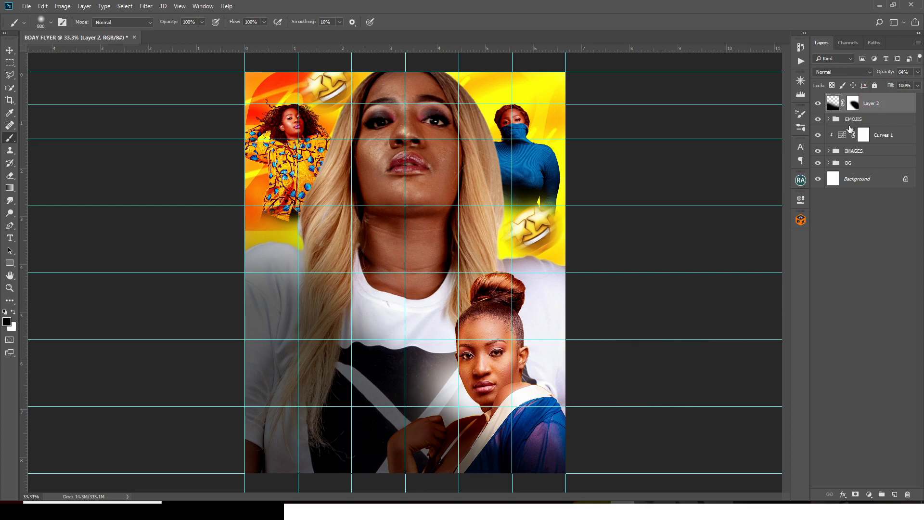
key(ctrl+g)
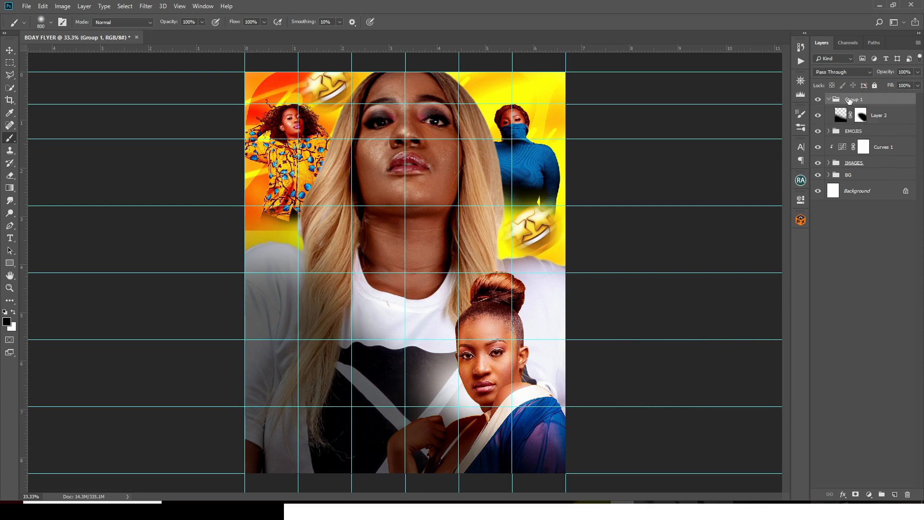
double_click(849, 100)
text(BLACK)
key(Return)
Copy the HAPPY BIRTHDAY wording from the other window and paste it as a text layer in the flyer's lower-left area
key(t)
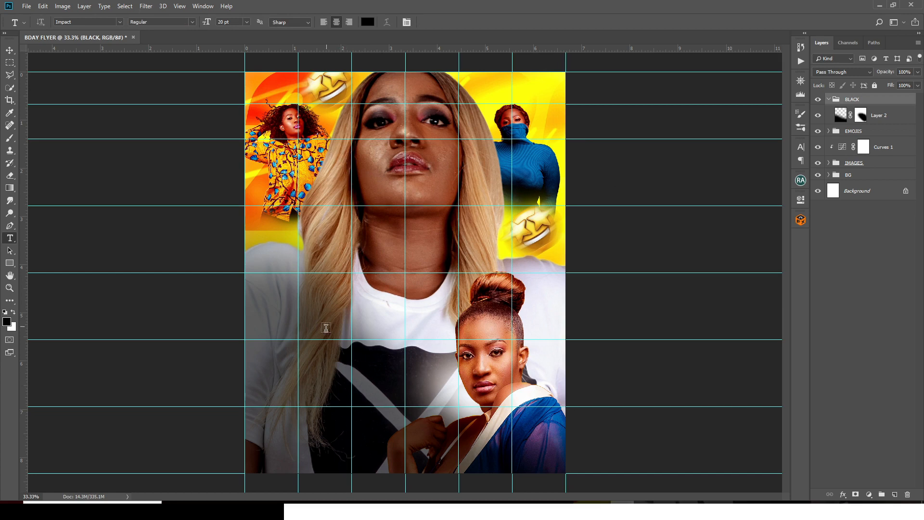
click(259, 383)
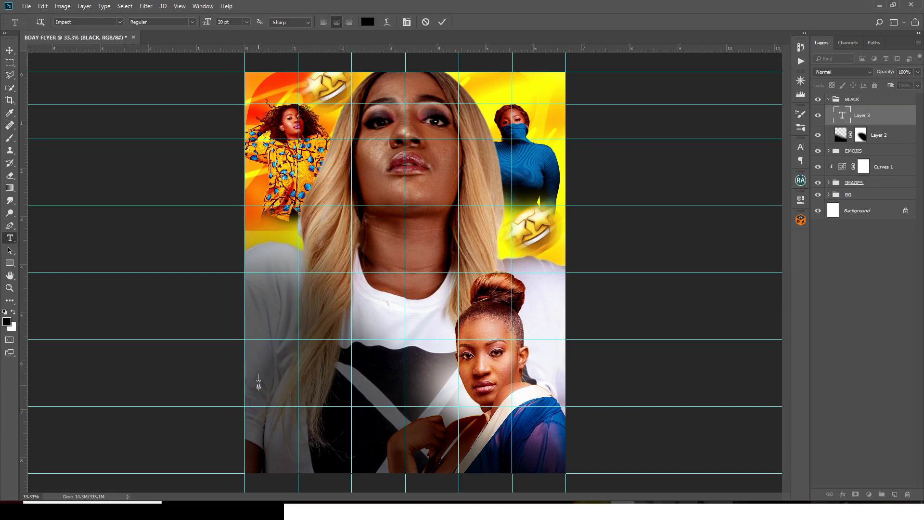
click(550, 510)
drag(460, 359, 421, 350)
key(ctrl+c)
click(428, 5)
key(ctrl+v)
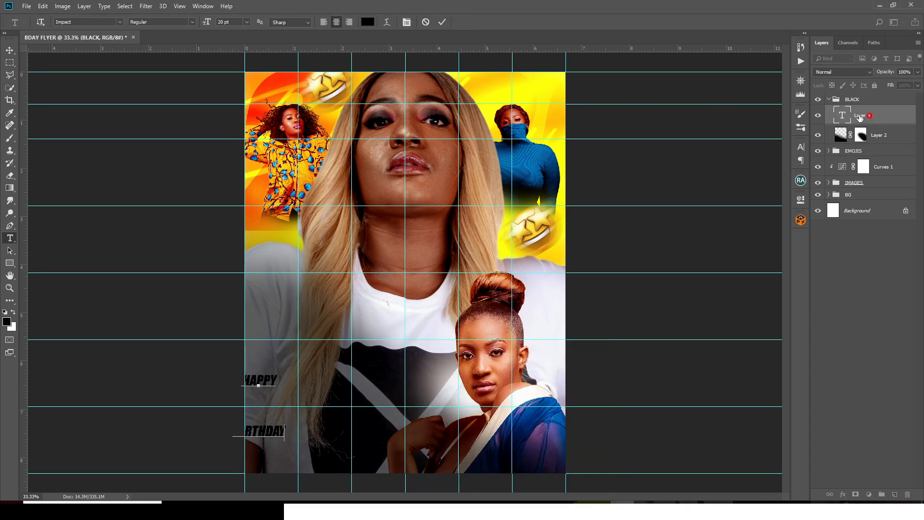
Place the happy birthday layer above the collapsed BLACK group and move the text fully onto the flyer over the blonde hair
drag(863, 117, 866, 94)
click(829, 120)
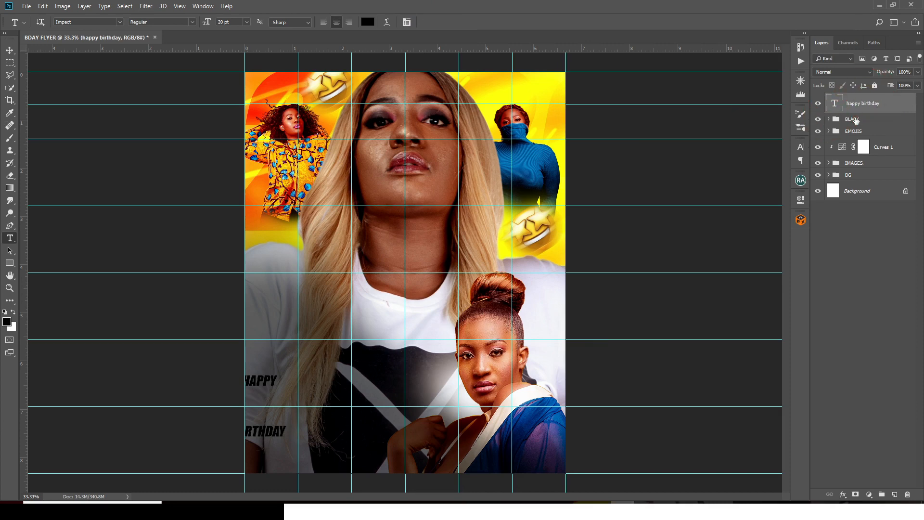
click(10, 51)
drag(267, 394, 308, 347)
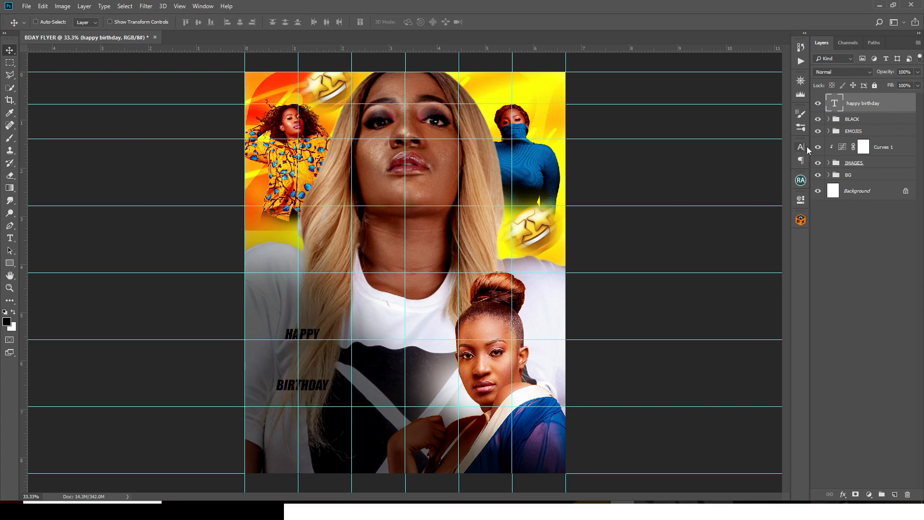
Set the HAPPY BIRTHDAY text's font size to 315 pt
click(805, 148)
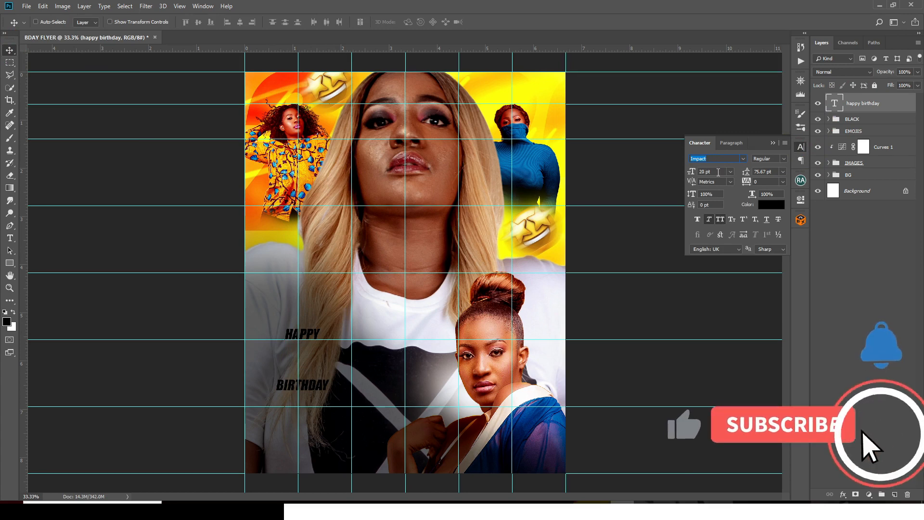
key(Tab)
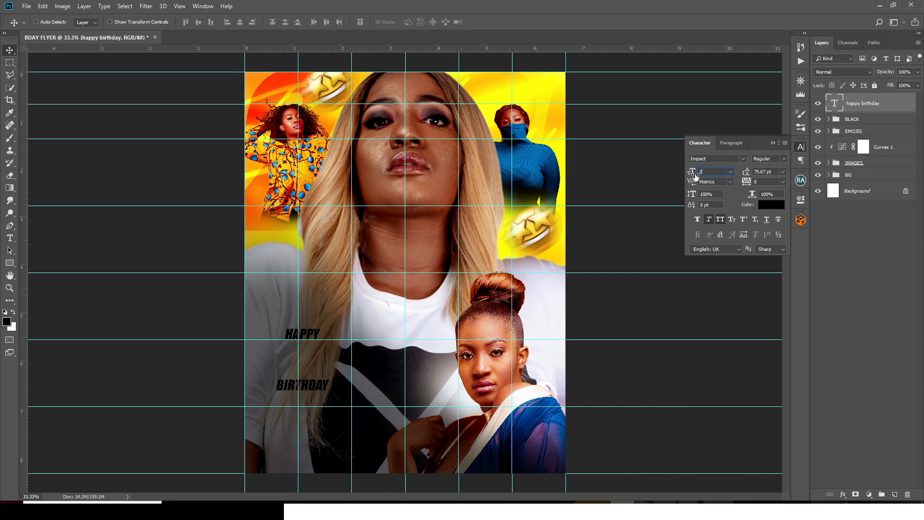
key(Return)
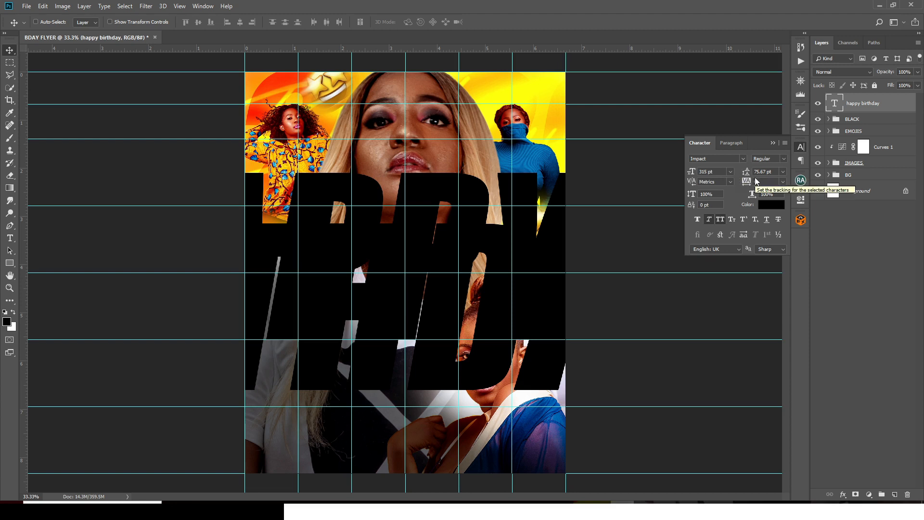
Scale the HAPPY BIRTHDAY text proportionally to about 22.58% and position it beside the blue-blouse cut-out's face
key(ctrl+t)
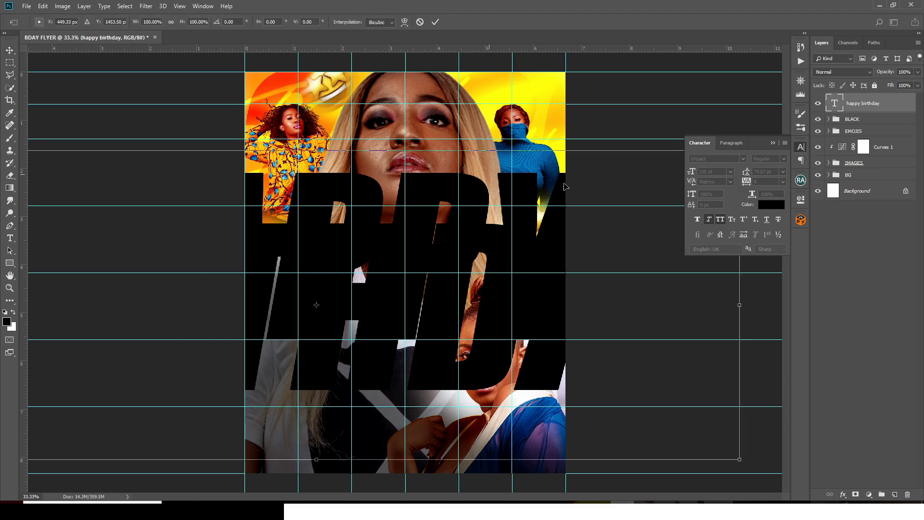
click(773, 143)
drag(741, 152, 424, 290)
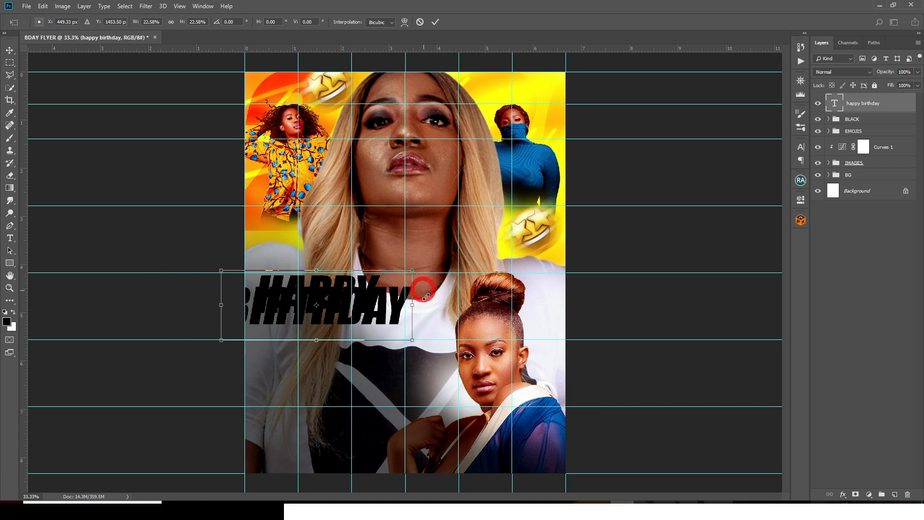
drag(374, 306, 419, 365)
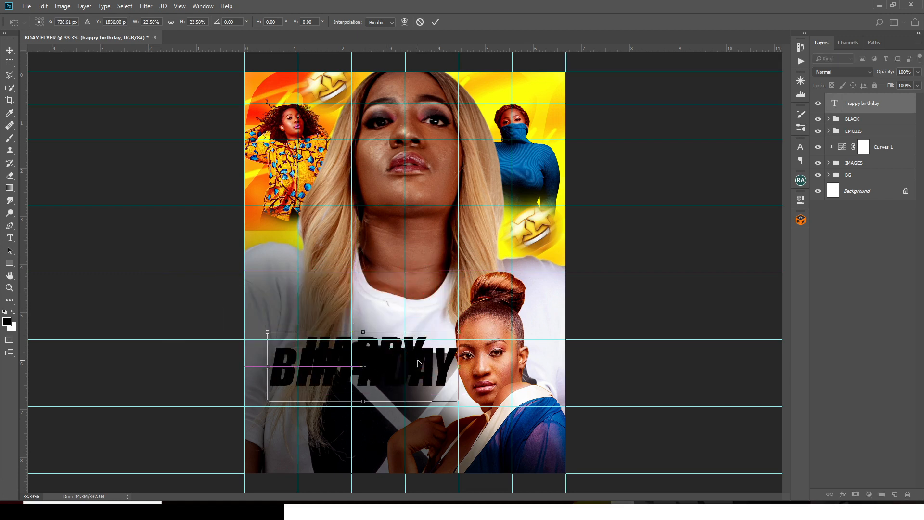
key(Return)
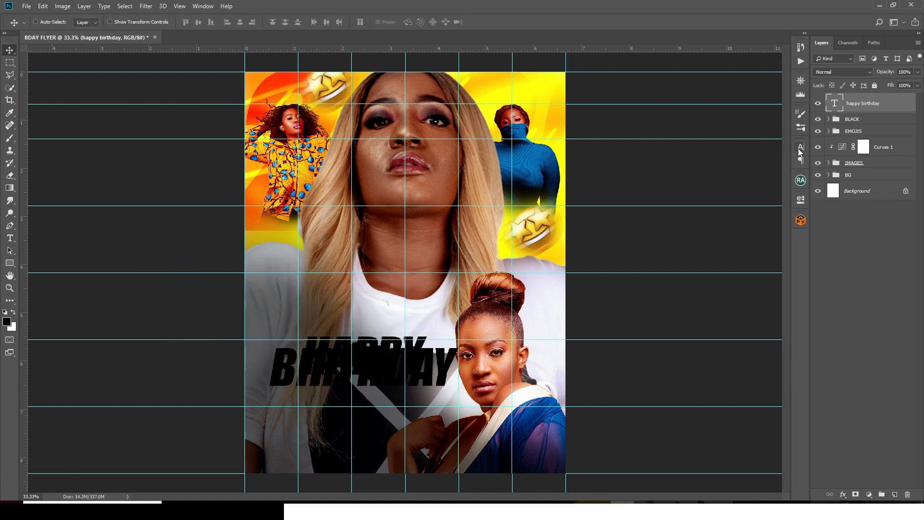
Left-align the HAPPY BIRTHDAY lines and set their leading to 60 pt
click(798, 149)
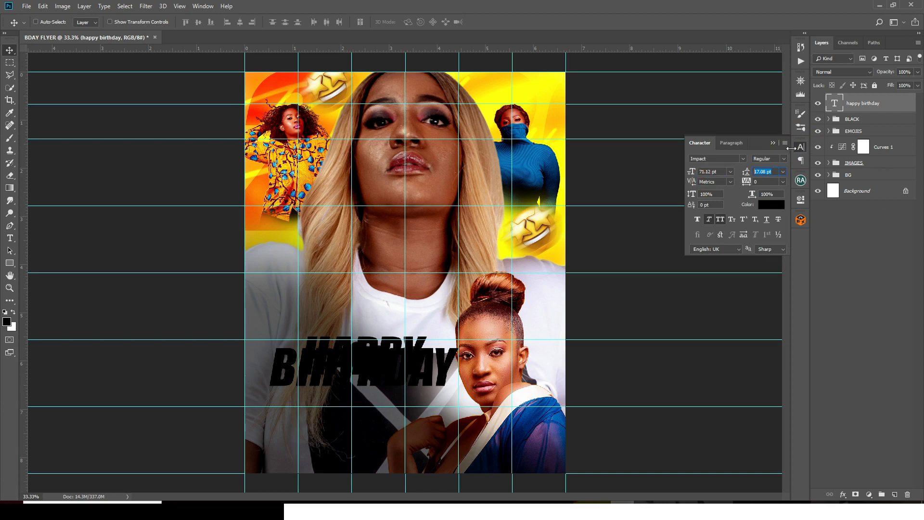
text(55)
key(Return)
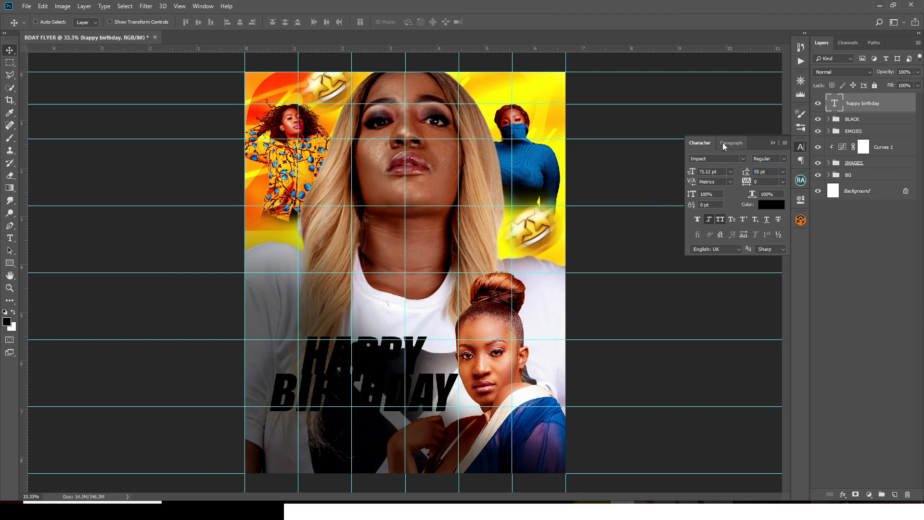
click(731, 144)
click(698, 160)
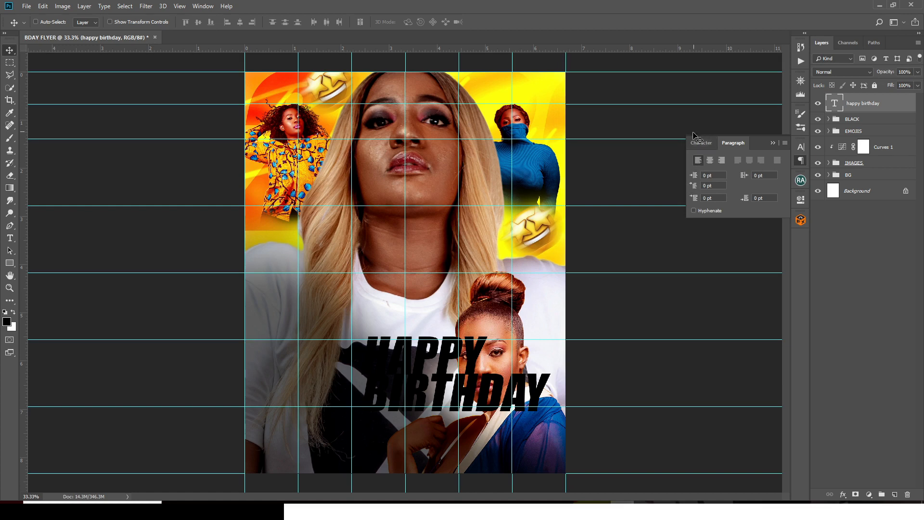
click(700, 142)
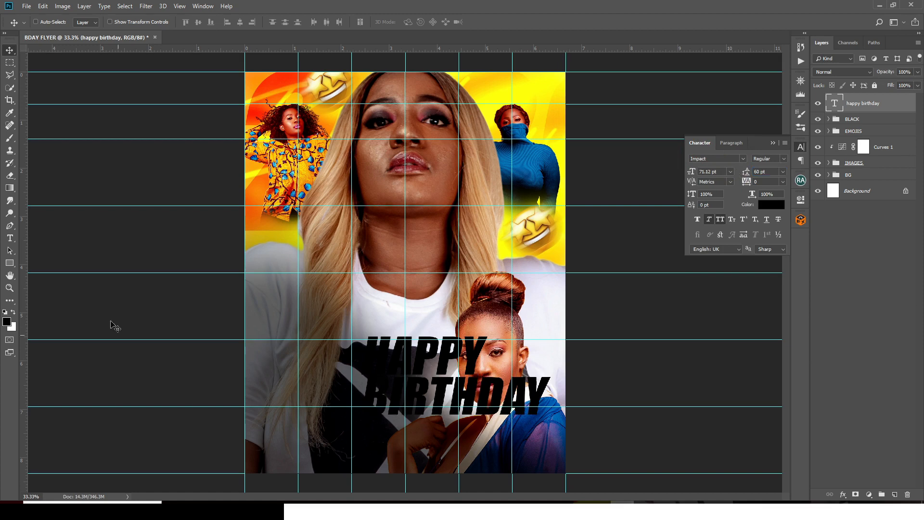
Move the heading left, clear of the blue-blouse cut-out, and shift its BIRTHDAY line further left with kerning of about -410
drag(441, 372, 338, 370)
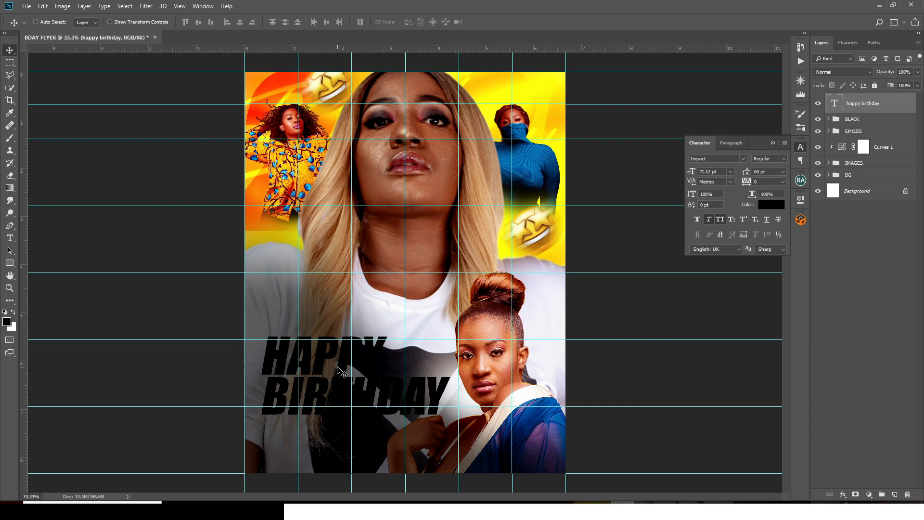
double_click(834, 104)
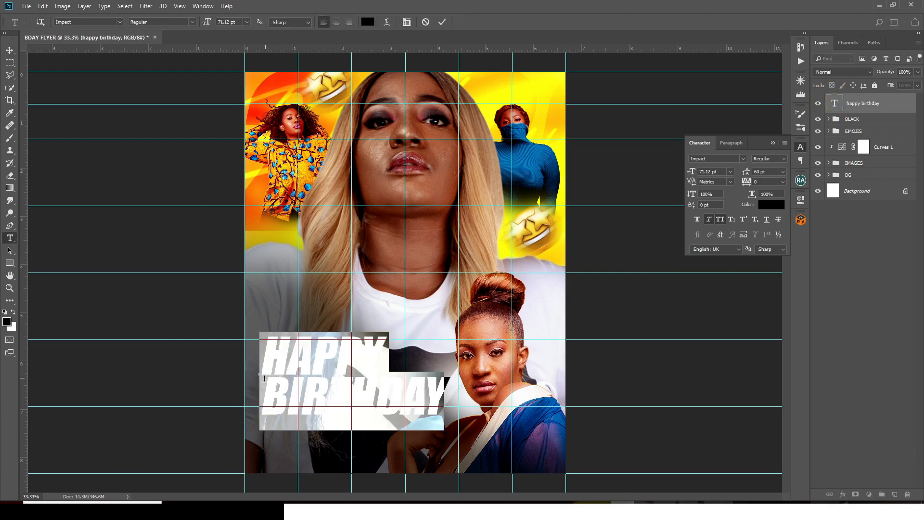
click(264, 383)
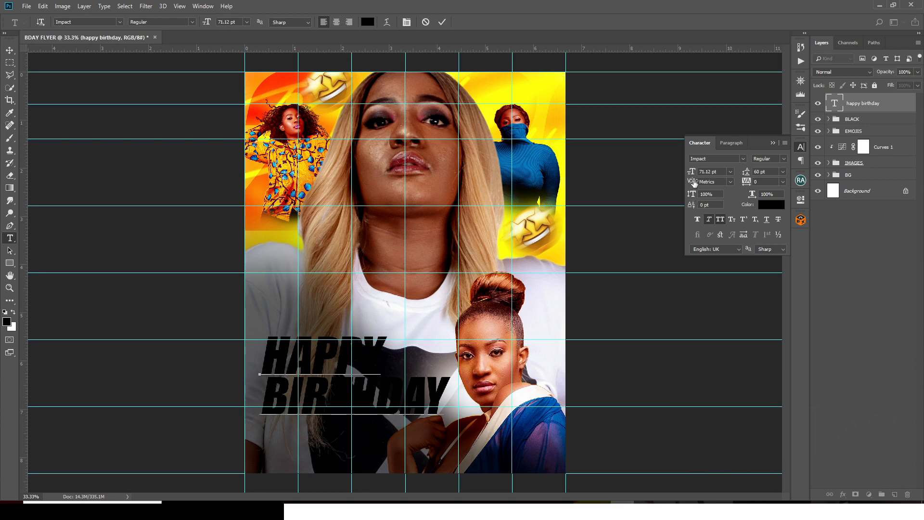
drag(692, 181, 675, 189)
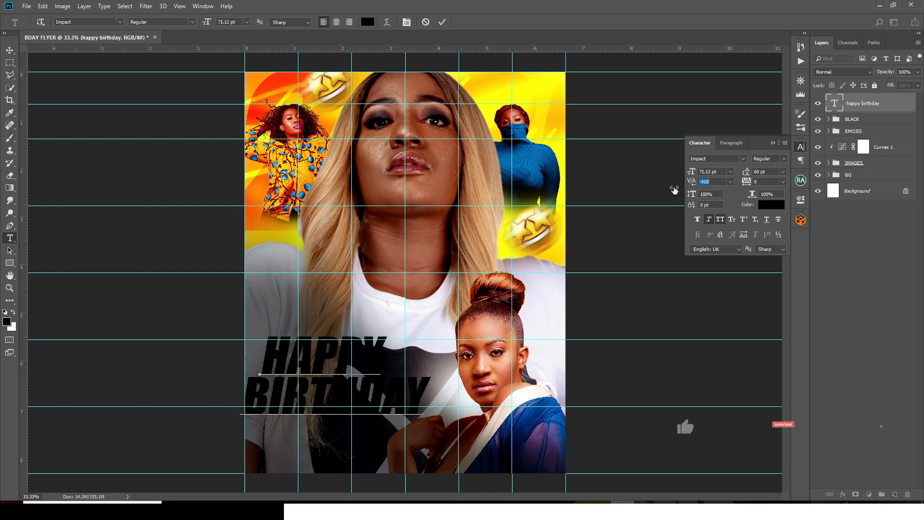
drag(674, 190, 673, 190)
click(870, 105)
key(v)
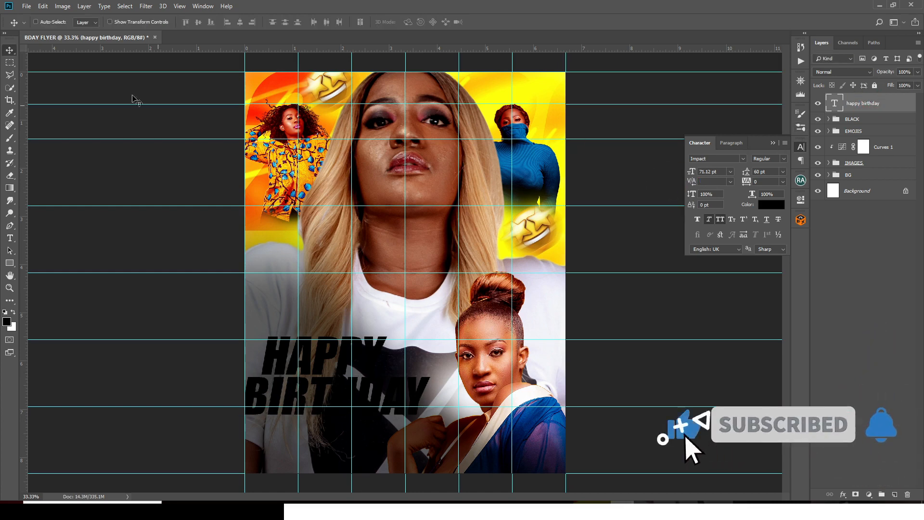
Move the HAPPY BIRTHDAY text slightly right and down on the flyer and scale it to about 85%
drag(326, 362, 343, 368)
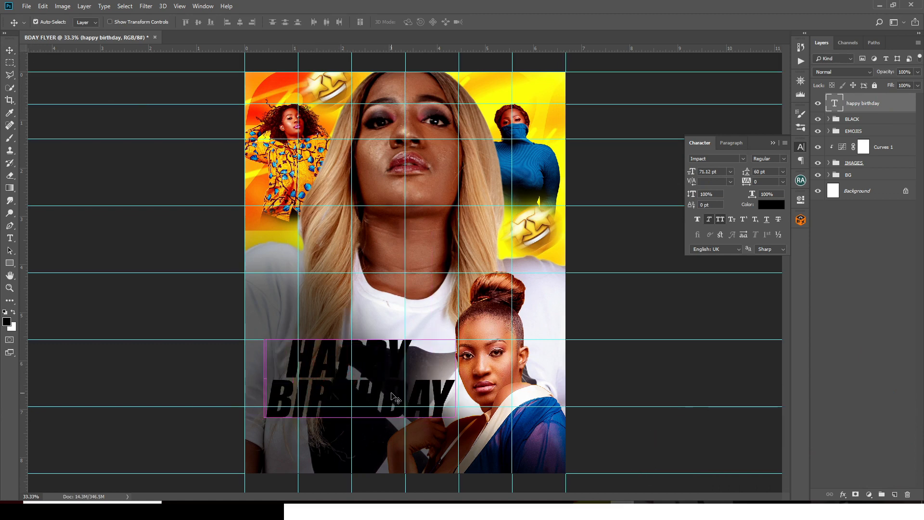
key(ctrl+t)
drag(456, 434, 426, 418)
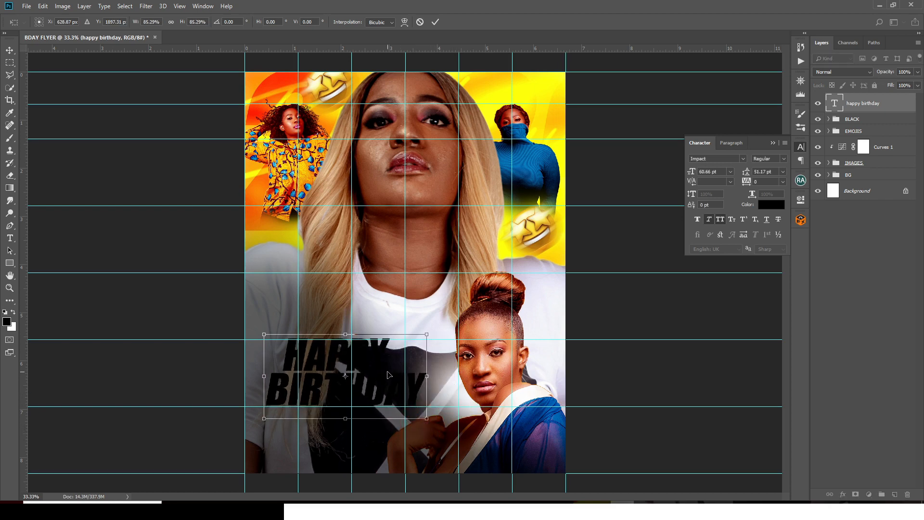
key(Return)
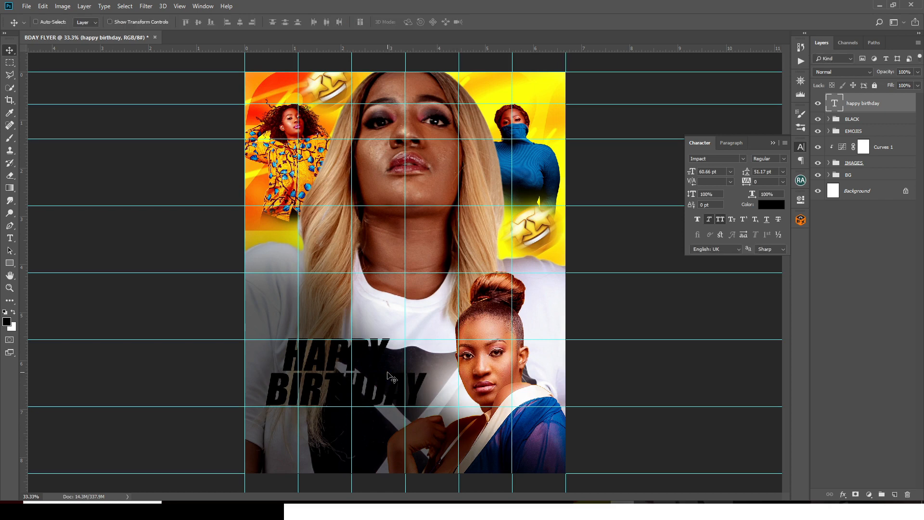
Duplicate the happy birthday text layer and replace the copy's text with 29
key(ctrl+j)
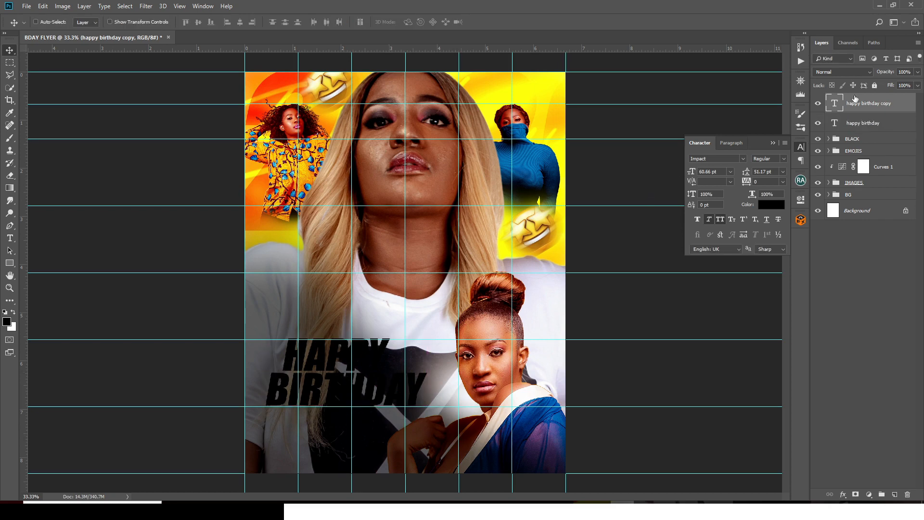
double_click(834, 104)
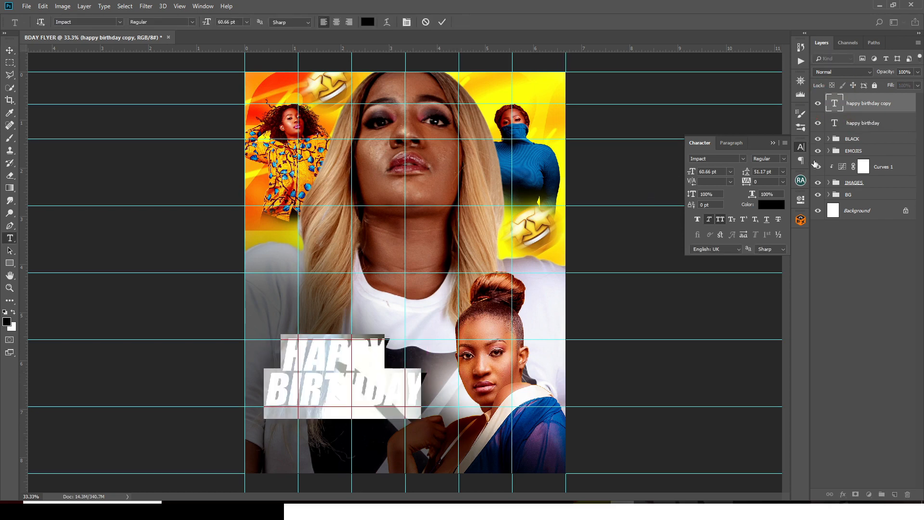
text(so)
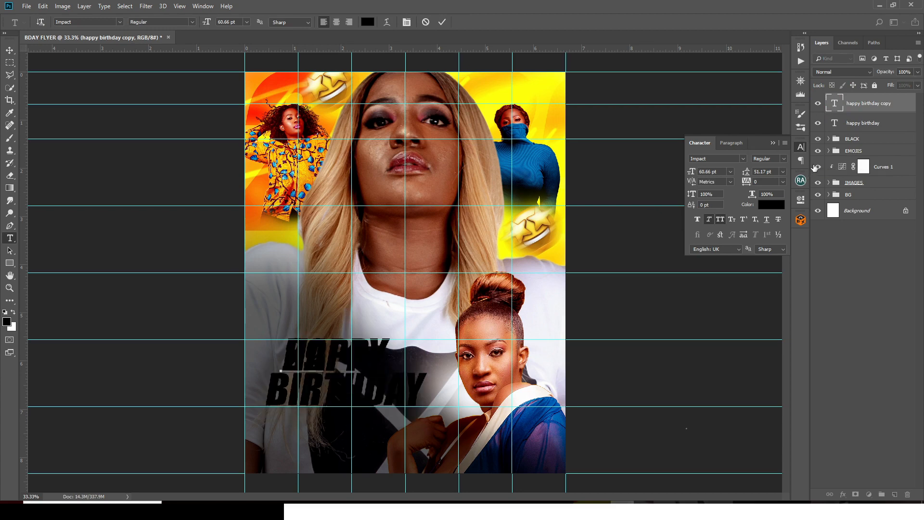
key(ctrl+Return)
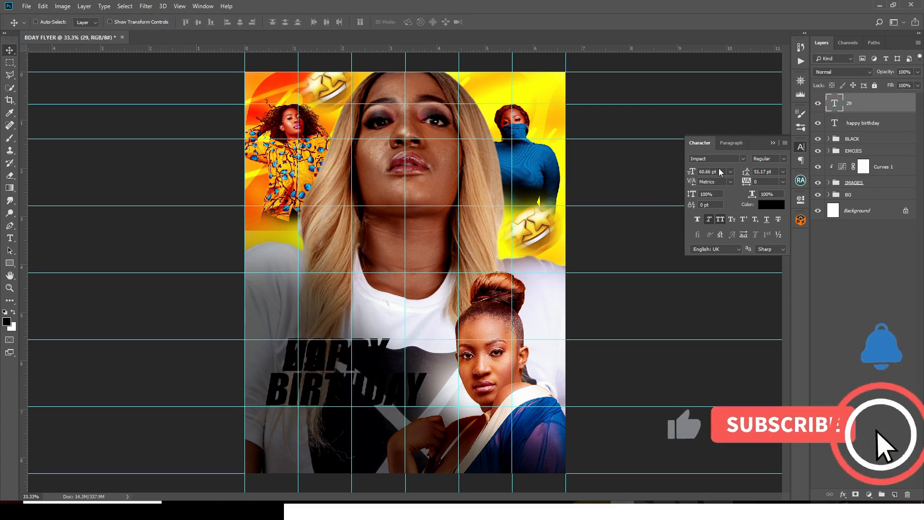
Set the 29 text's font size to 315 pt and move it over the HAPPY BIRTHDAY text in the flyer's lower left
click(688, 172)
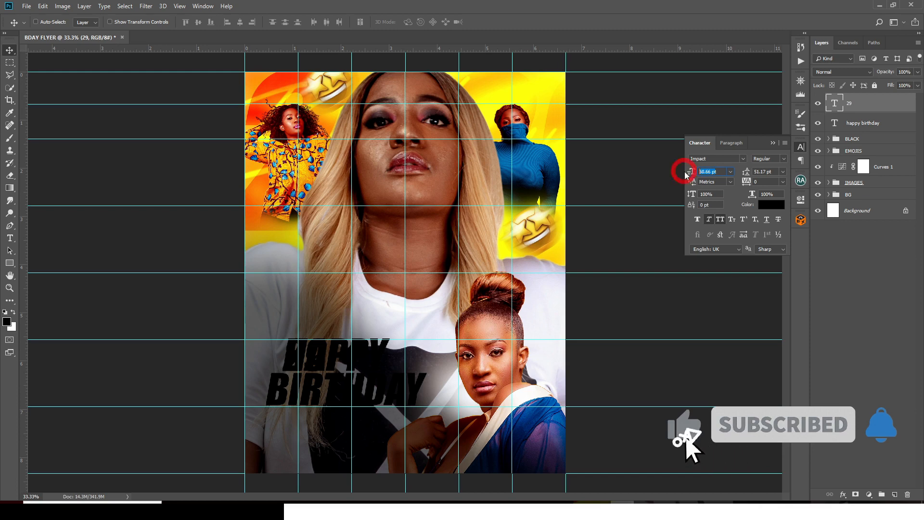
text(15)
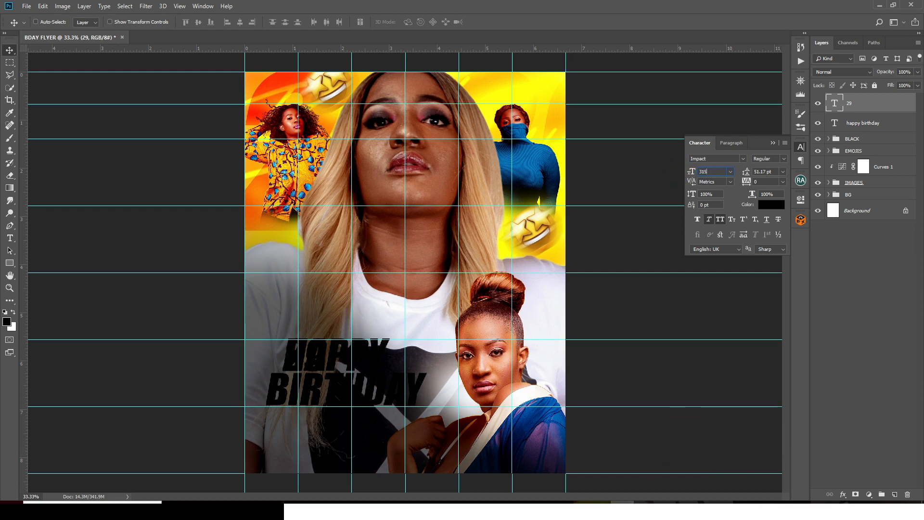
text(15)
key(Return)
click(8, 51)
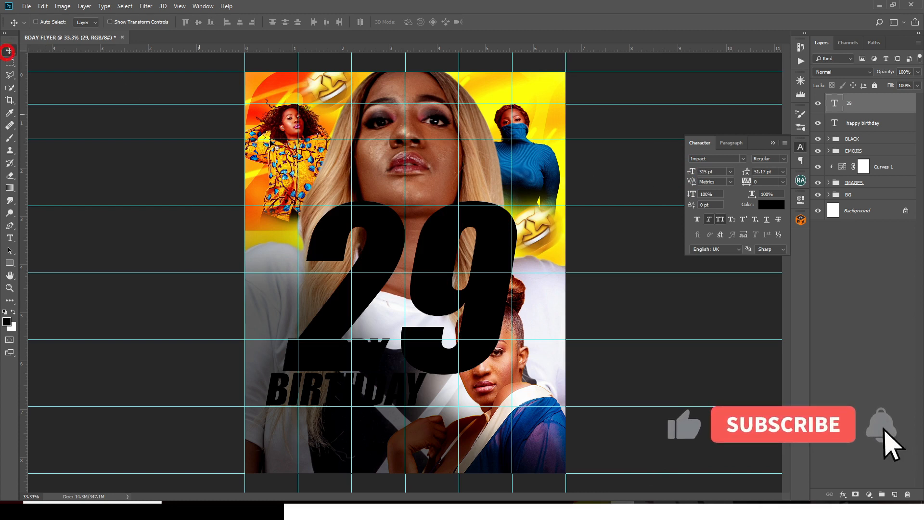
drag(446, 233, 396, 320)
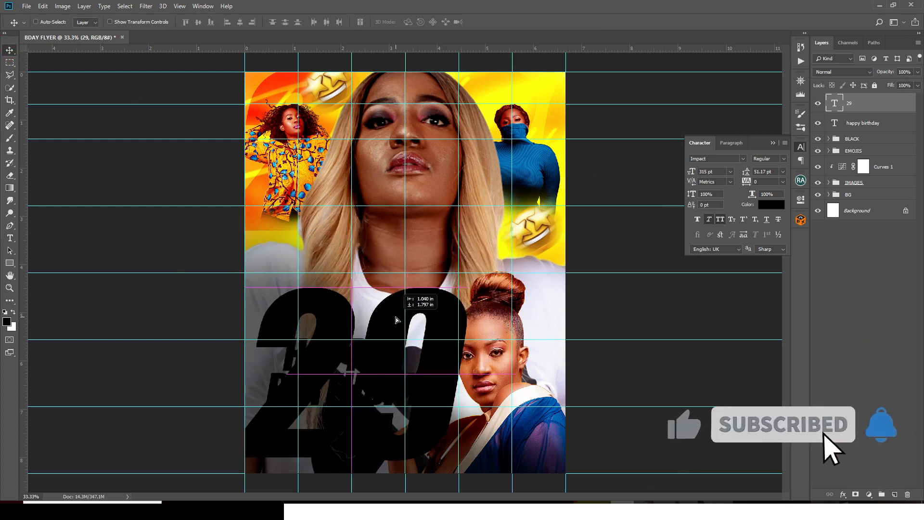
Reduce the 29 text layer's fill to 0%
click(918, 86)
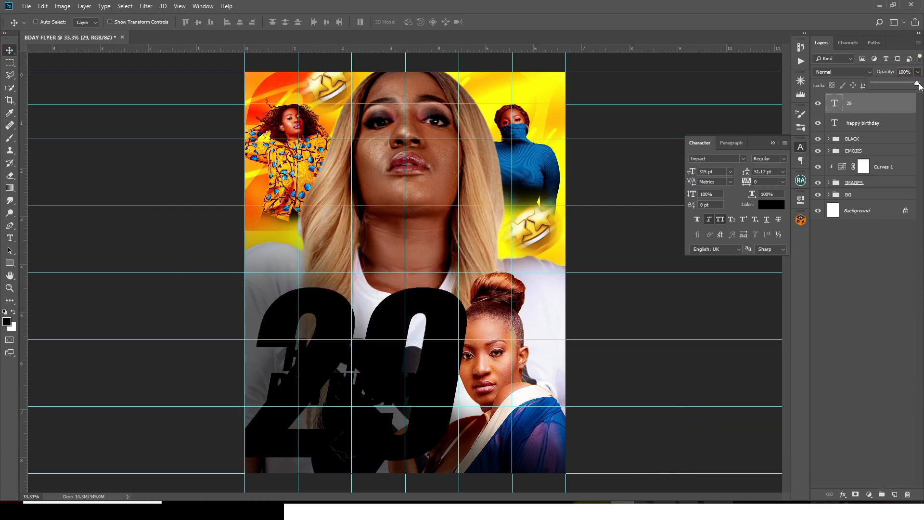
click(917, 85)
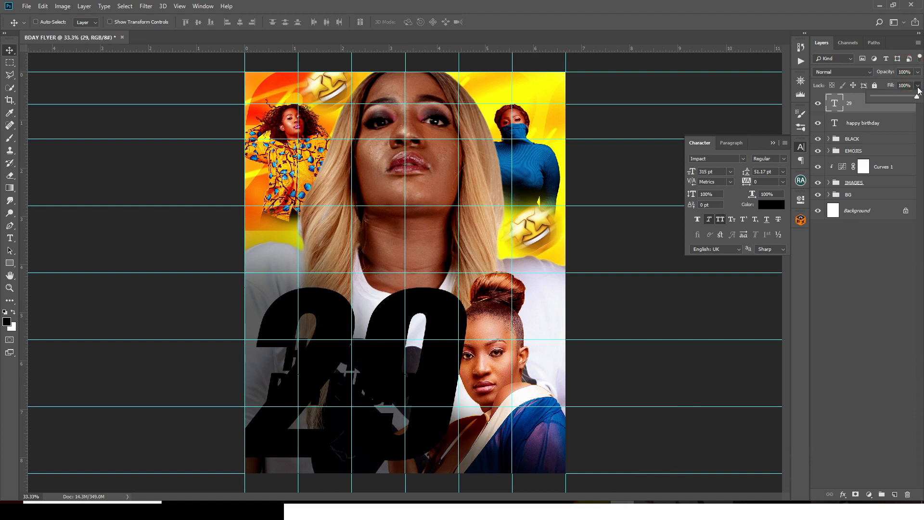
drag(917, 95, 856, 100)
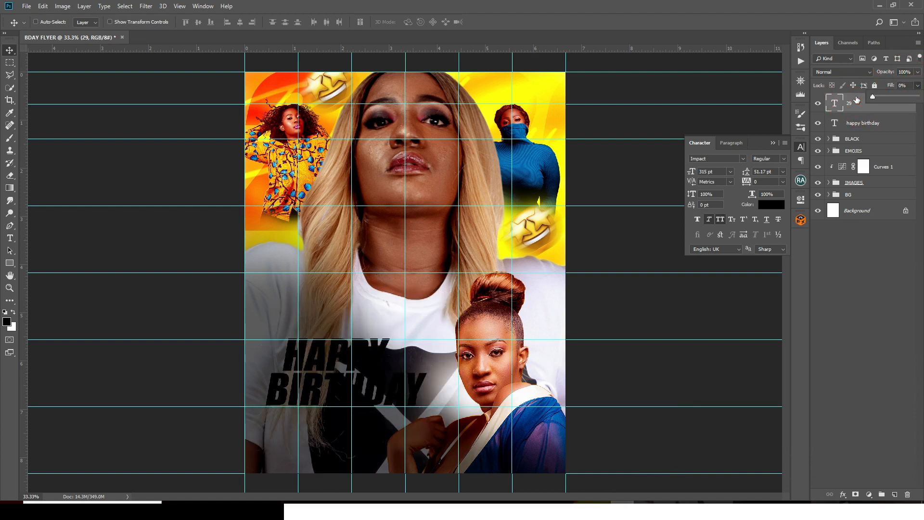
click(863, 106)
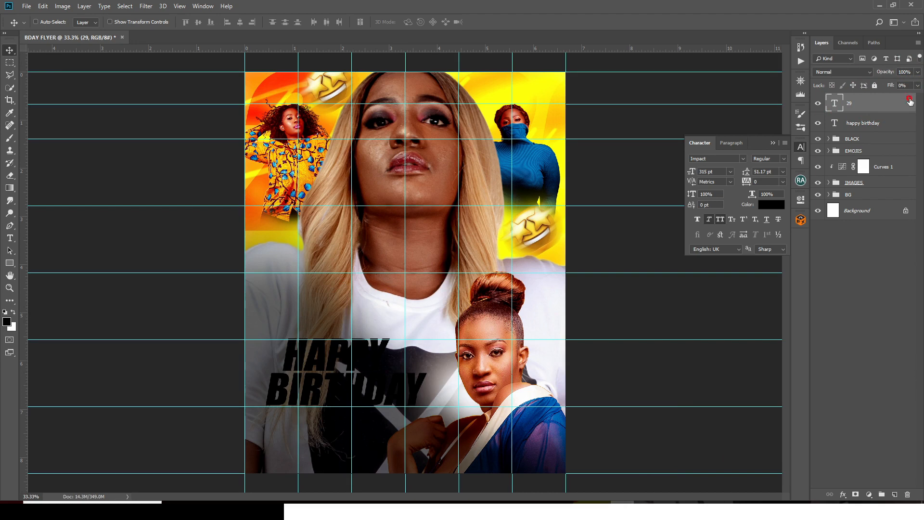
Add an outside stroke 5 px wide to the 29 text layer
double_click(910, 102)
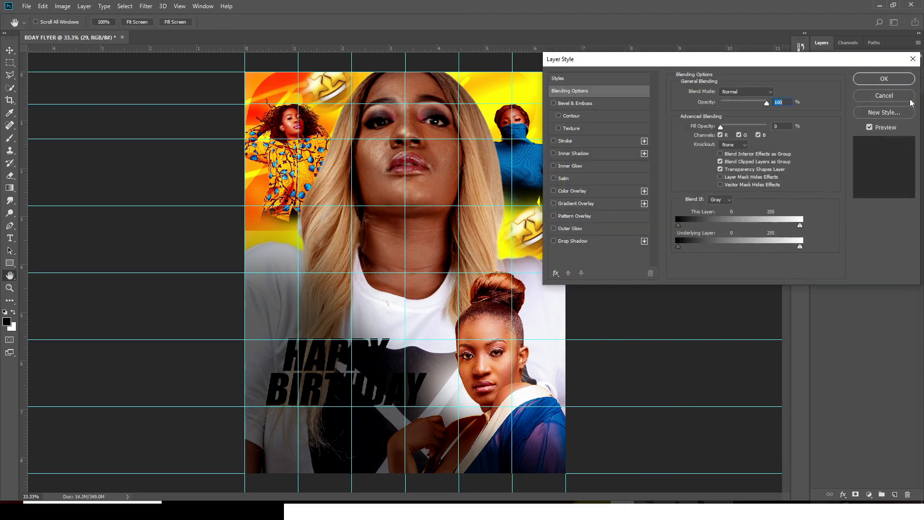
click(569, 145)
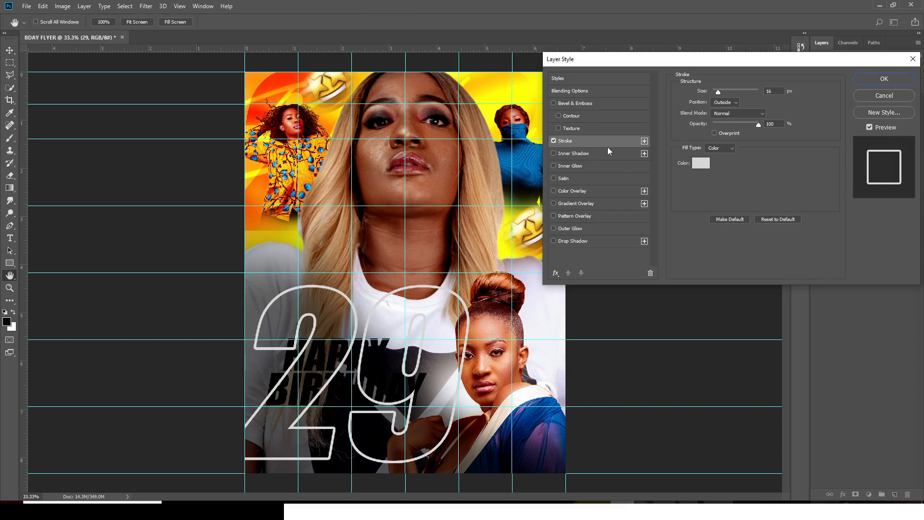
double_click(768, 91)
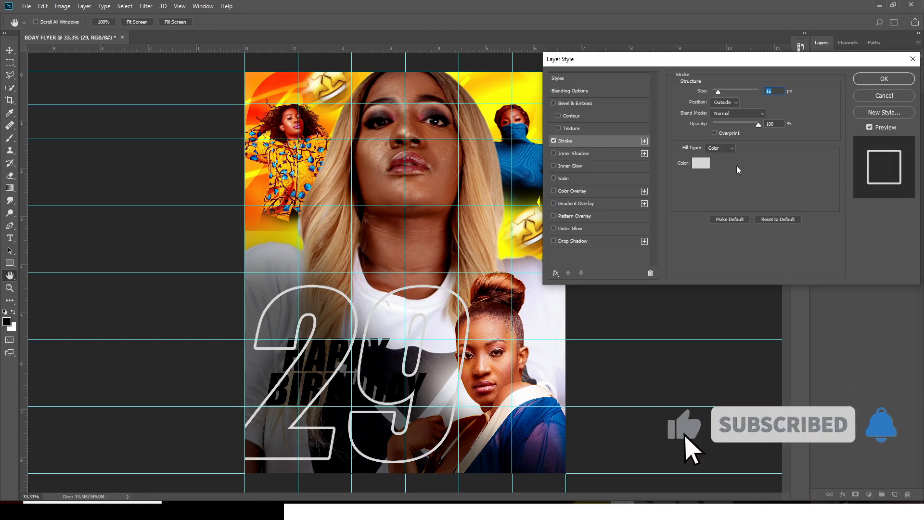
text(5)
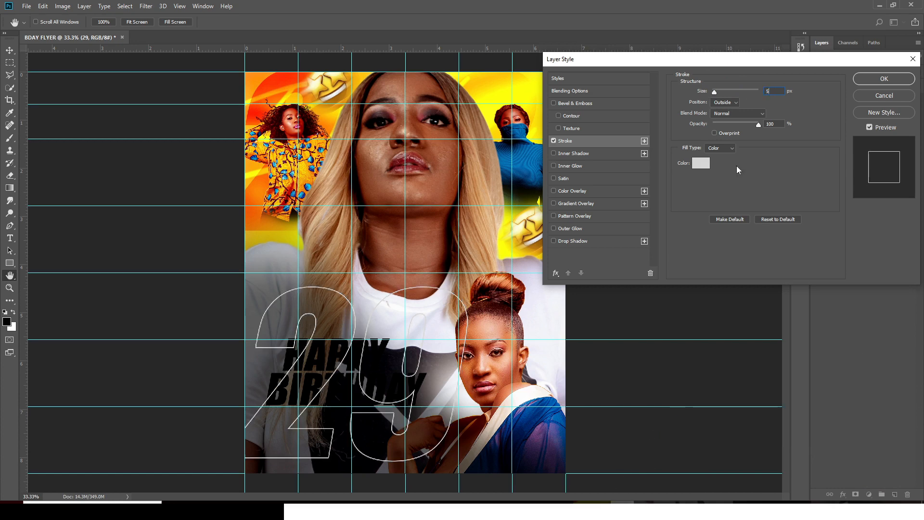
Set the stroke colour of the 29 text to red FF0000 and apply the layer style
click(700, 164)
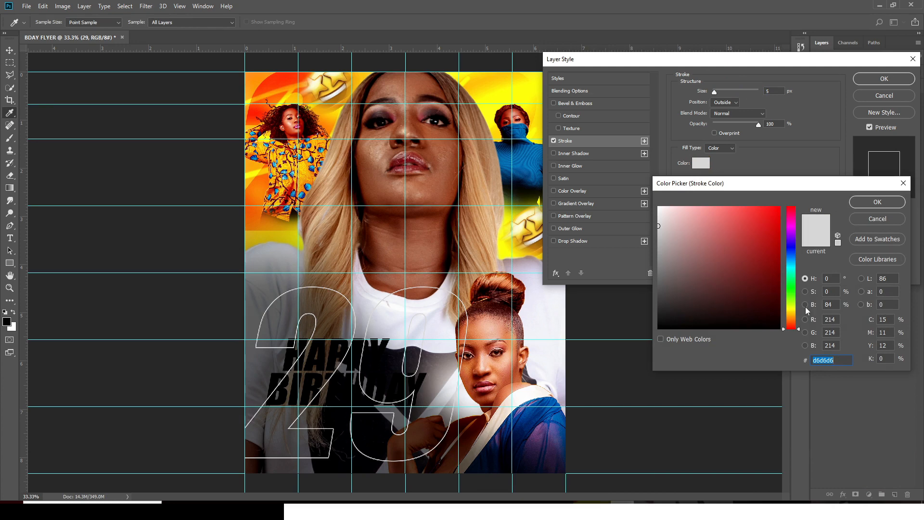
text(FF000)
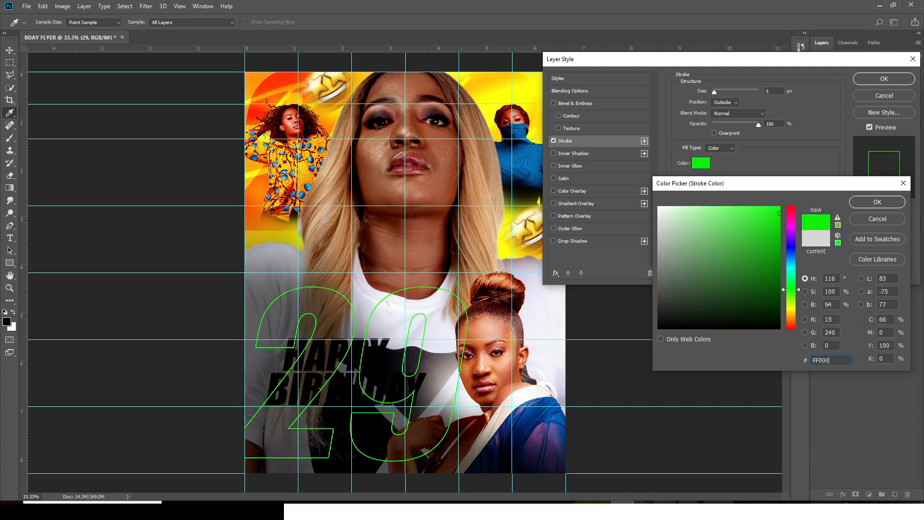
text(0)
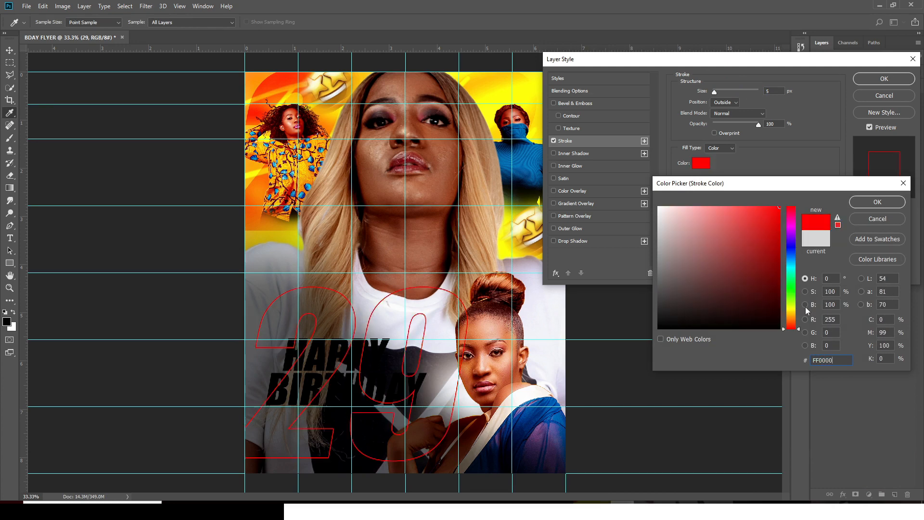
click(874, 204)
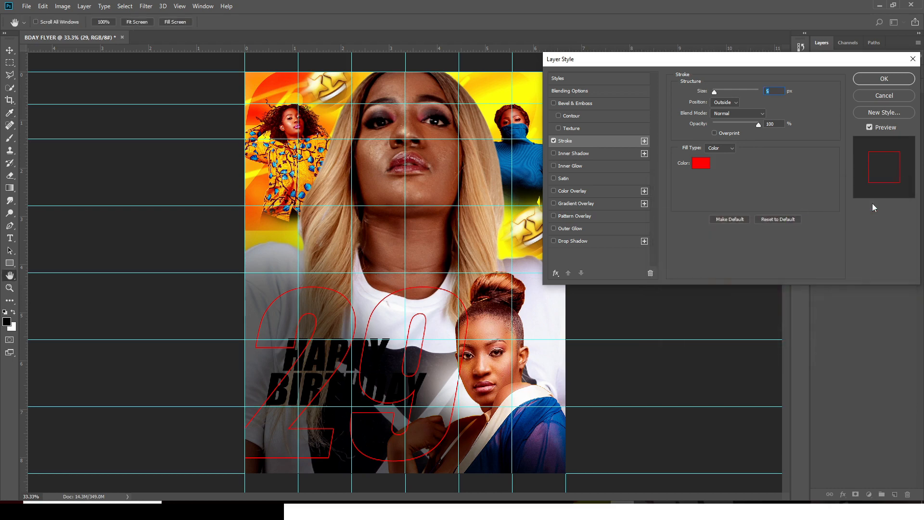
click(884, 79)
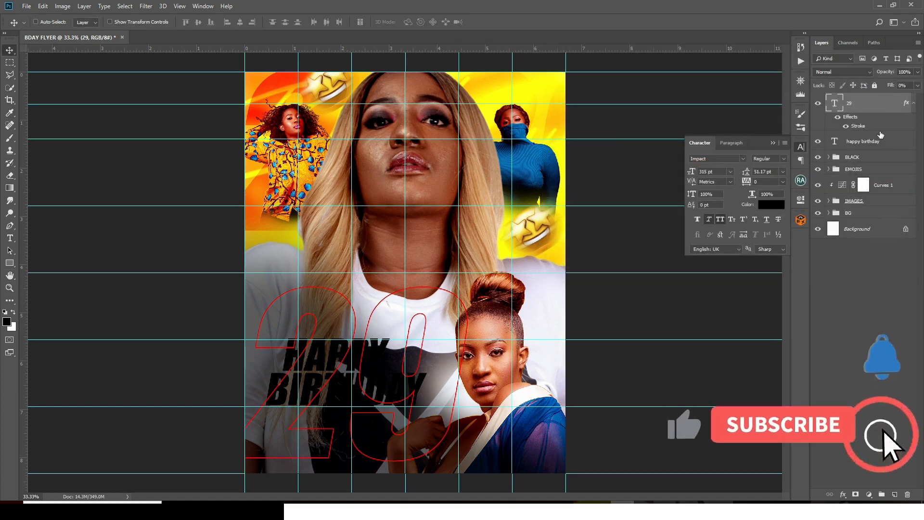
double_click(861, 126)
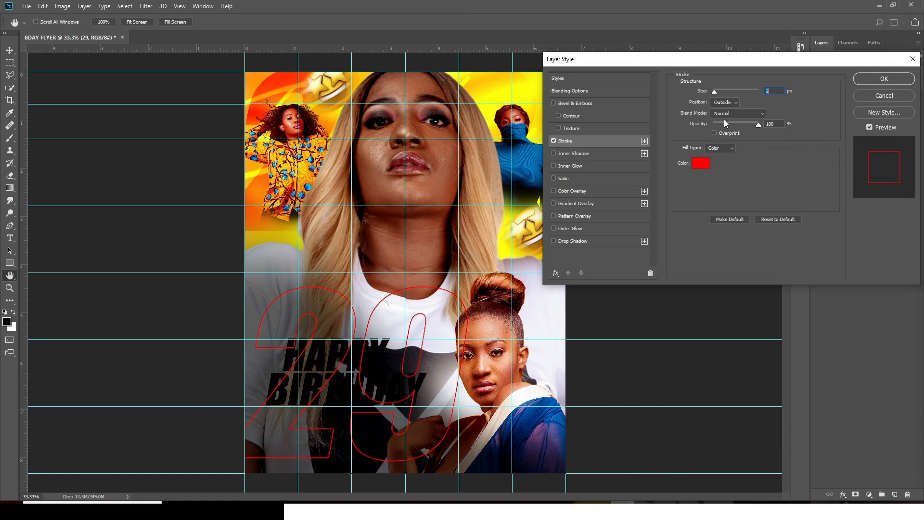
click(882, 83)
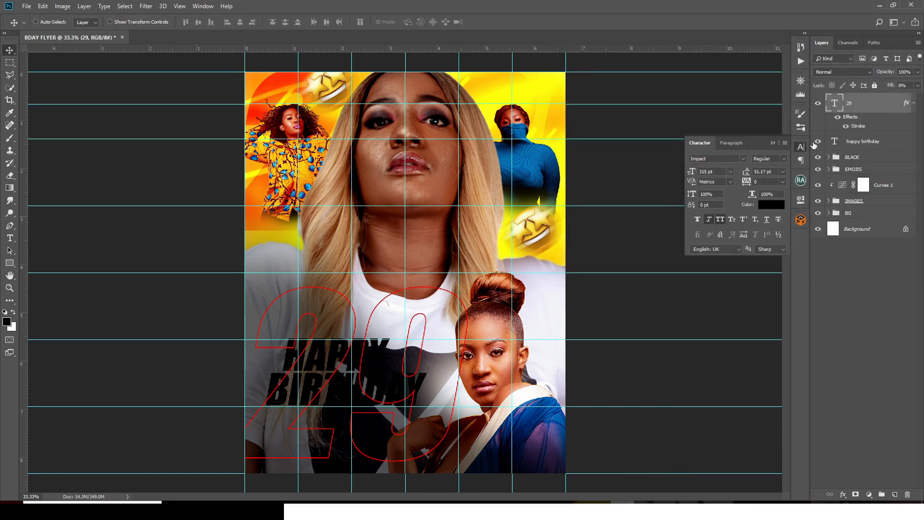
Shift the outlined 29 text about 0.24 in to the right and 0.06 in up
key(ctrl+t)
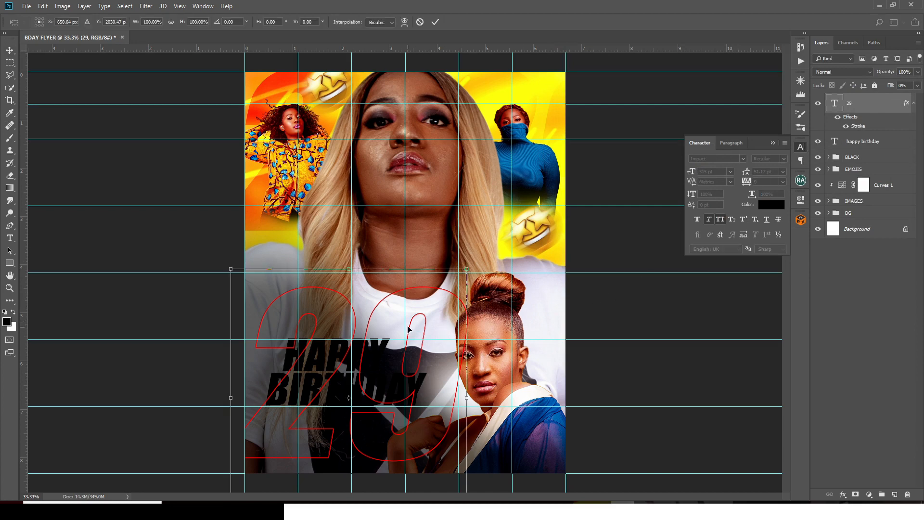
drag(408, 329, 420, 327)
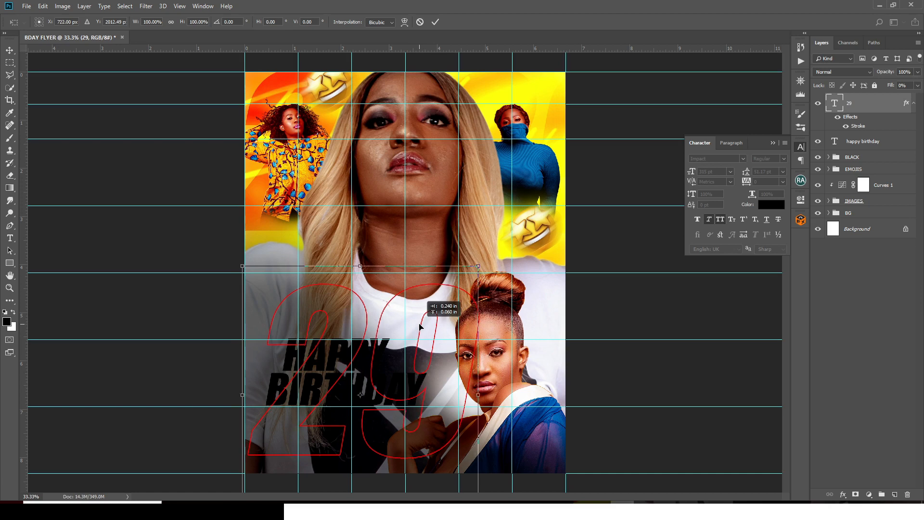
drag(419, 326, 420, 327)
key(Return)
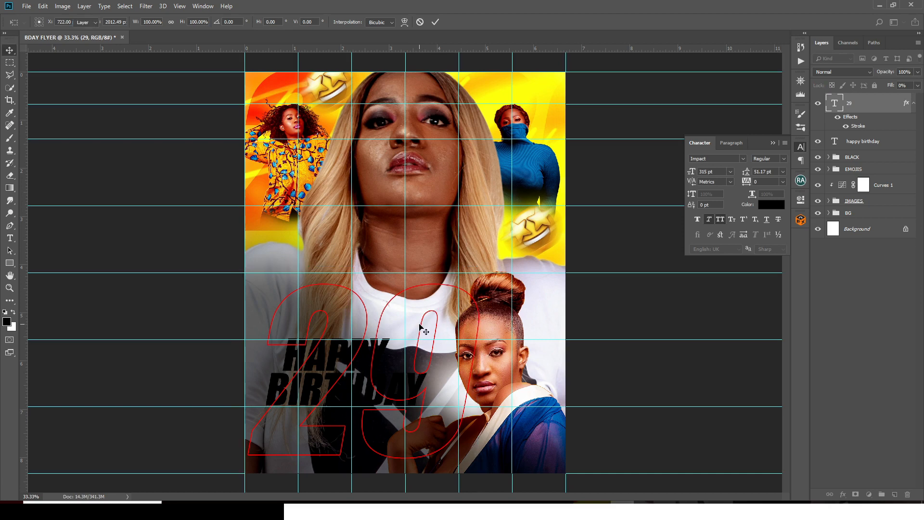
Move the 29 layer below the happy birthday layer and put it in a collapsed group named 29
click(914, 102)
drag(873, 106, 869, 131)
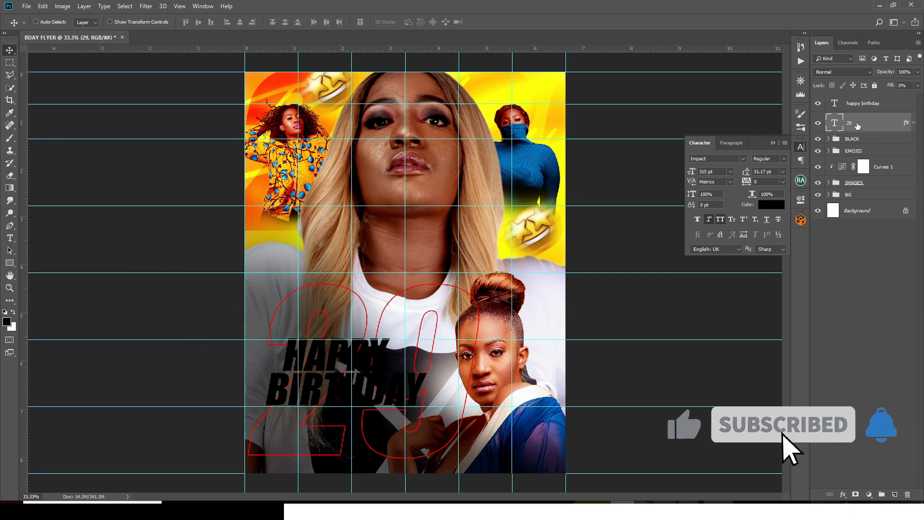
key(ctrl+g)
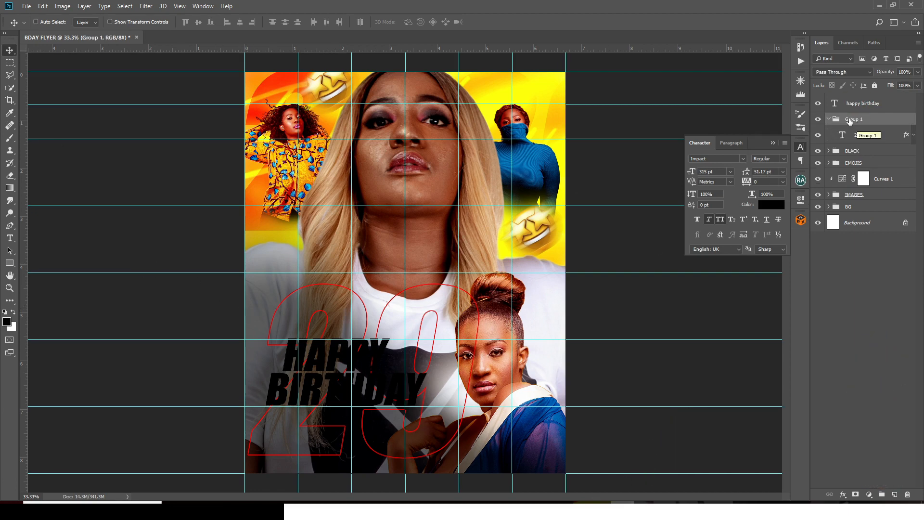
double_click(853, 119)
text(29)
key(Return)
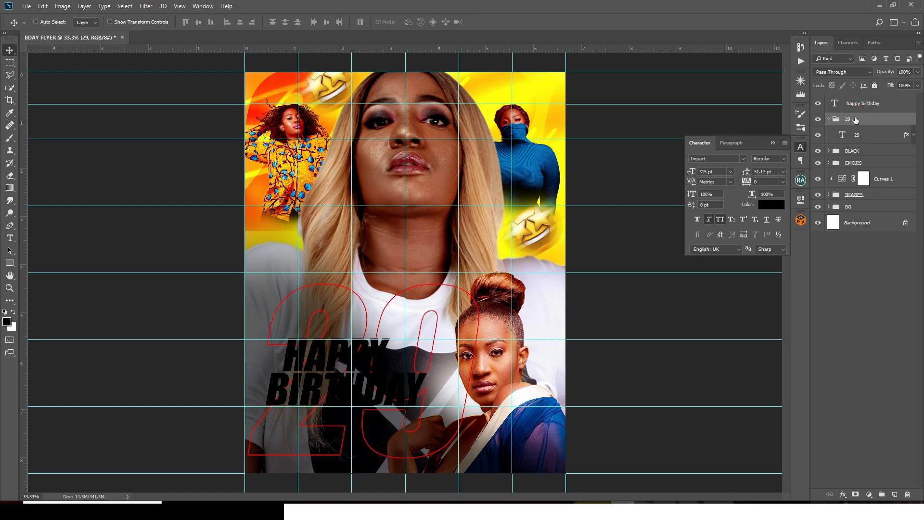
click(829, 119)
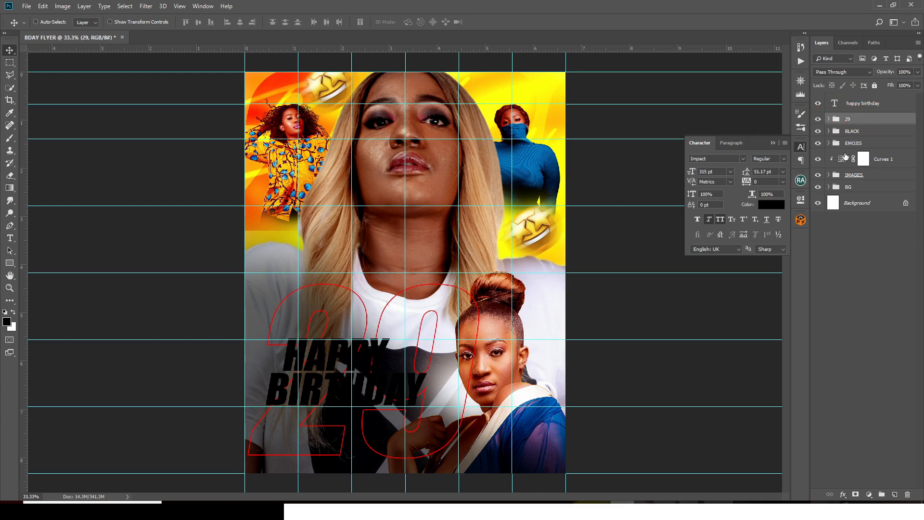
Add a layer mask to the 29 group and place vertical and horizontal guides through the centre of the 29
click(855, 494)
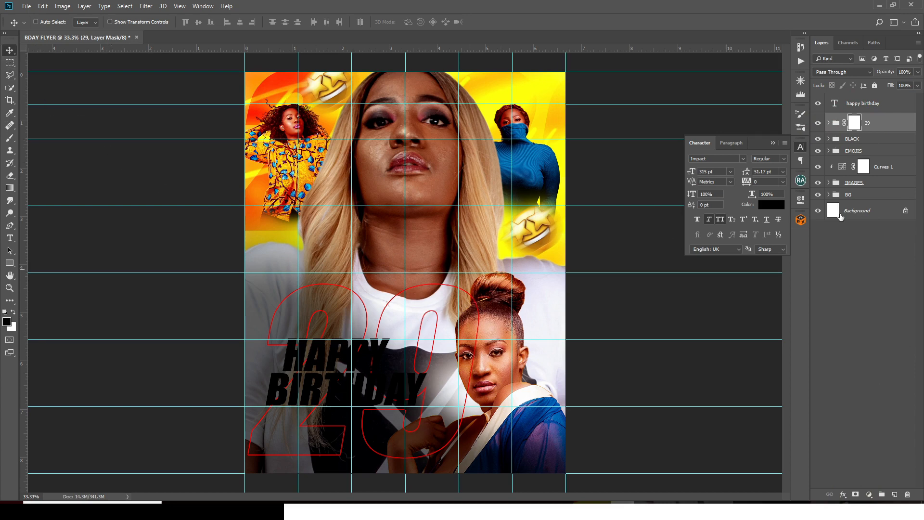
click(836, 124)
key(ctrl+t)
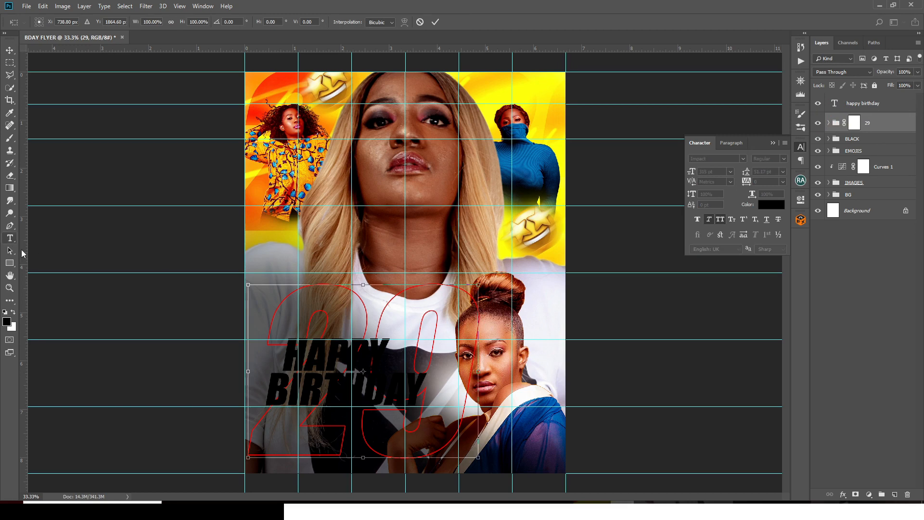
drag(23, 253, 363, 327)
drag(194, 48, 289, 371)
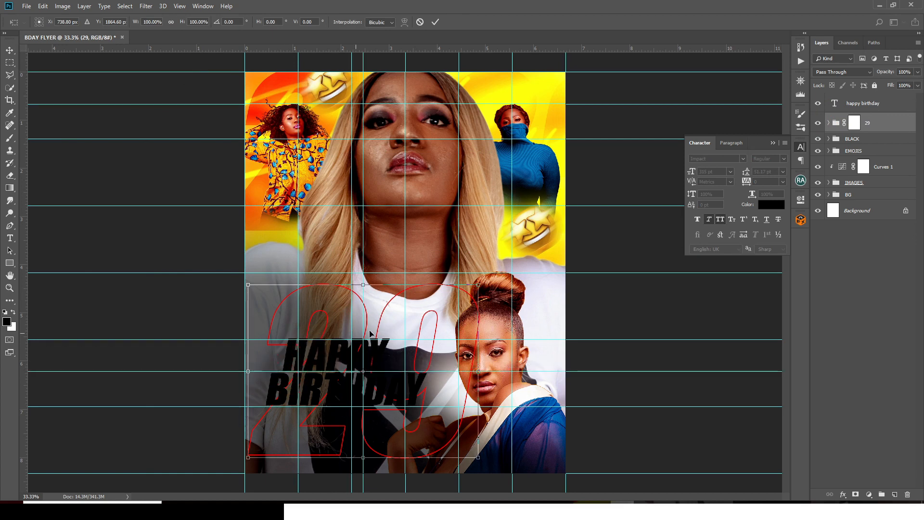
key(Return)
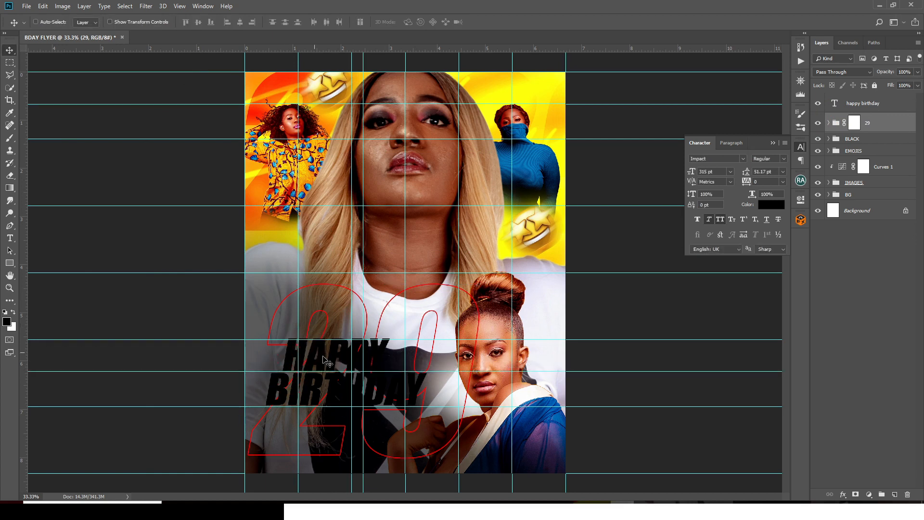
Centre the happy birthday text on the vertical guide at X 738.80 px and lower it by 60 px
click(846, 105)
key(ctrl+t)
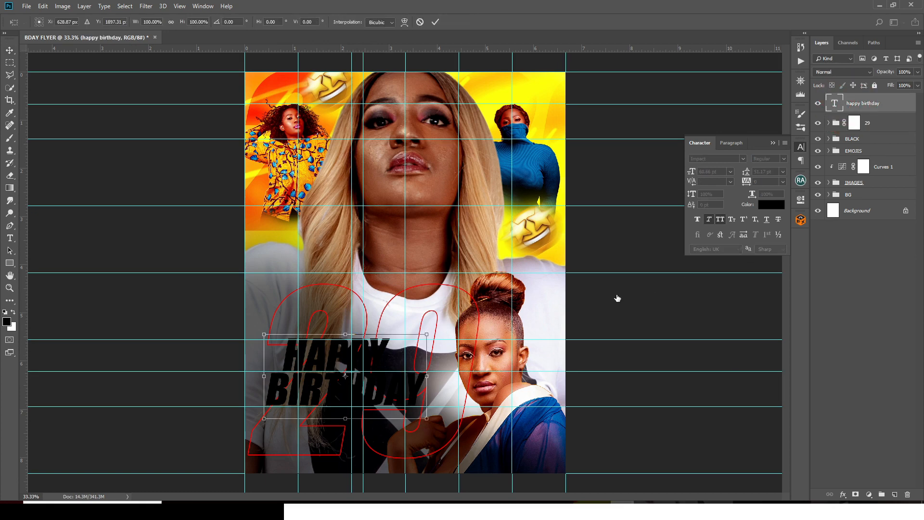
drag(380, 352, 398, 355)
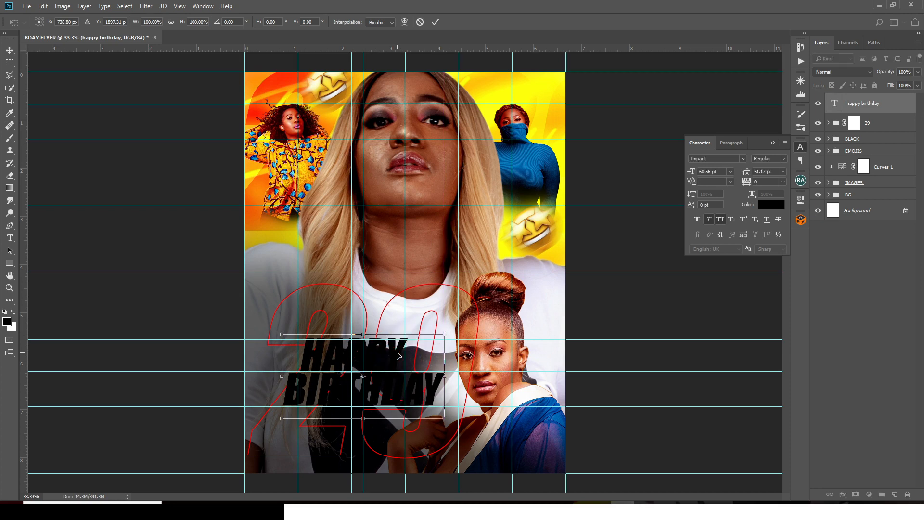
key(shift+Down)
key(shift+Down)
key(shift+Down)
key(shift+Down)
key(shift+Down)
key(shift+Down)
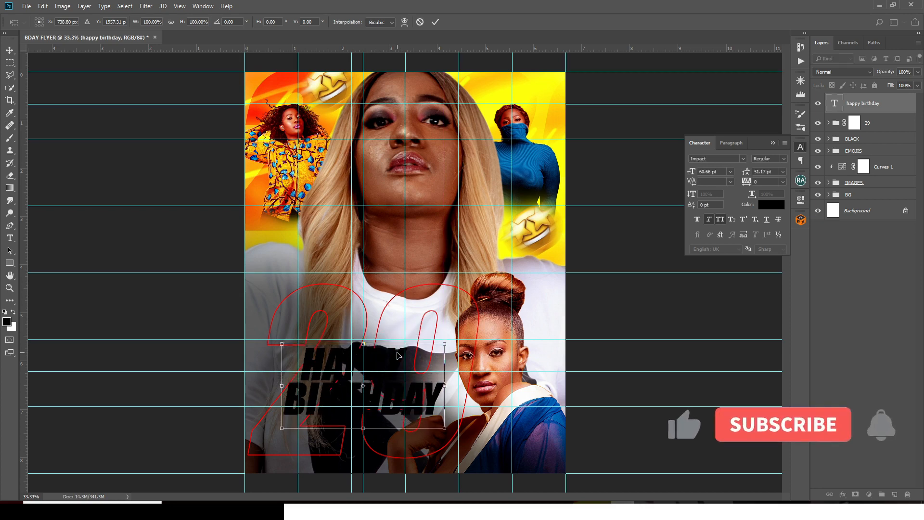
Fine-tune the vertical position of the happy birthday text around the horizontal guide, to about Y 1962 px
key(Up)
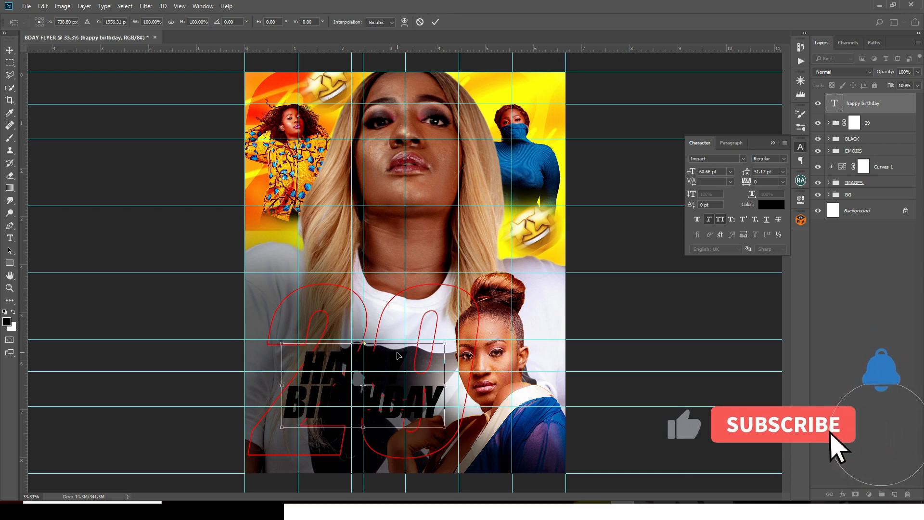
key(Up)
key(Up)
key(Up)
key(Up)
key(Up)
key(Up)
key(Up)
key(Up)
key(Up)
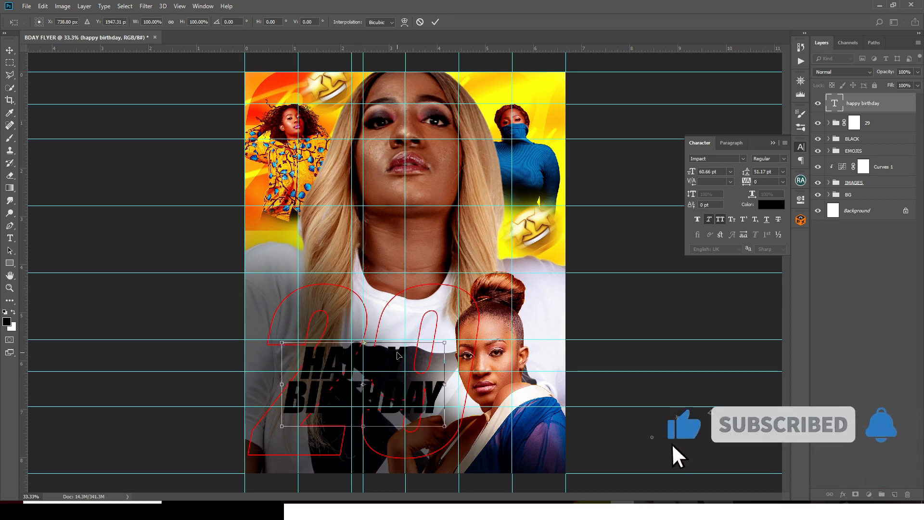
key(Up)
key(Up)
key(Up)
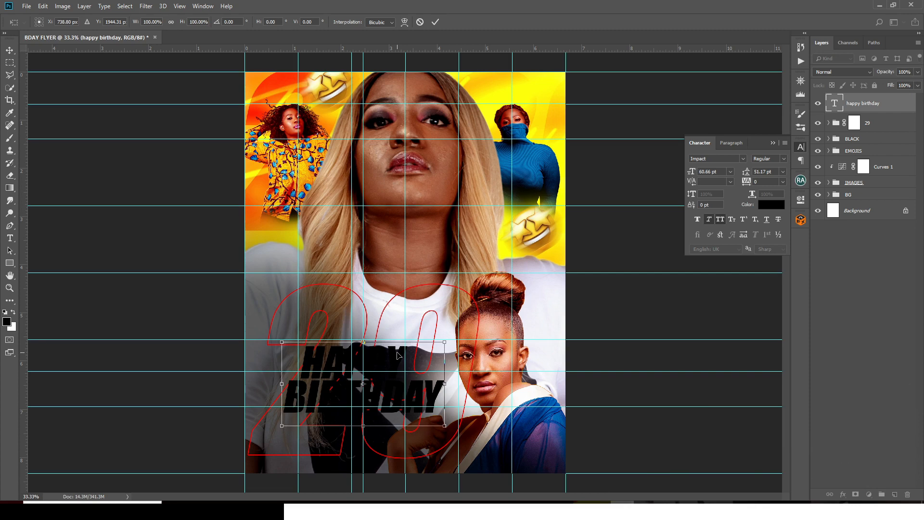
key(Down)
key(Down)
key(Down)
key(Down)
key(Down)
key(Down)
key(Down)
key(Down)
key(Down)
key(Return)
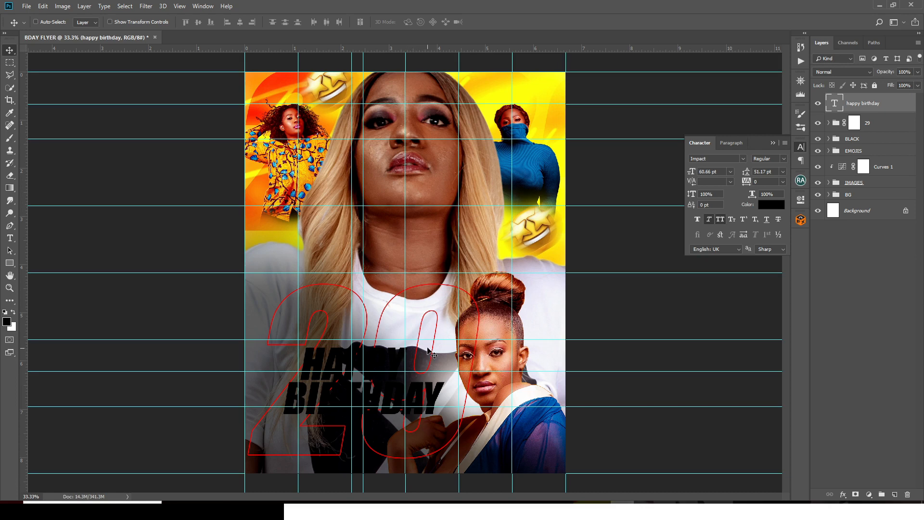
key(Down)
key(Down)
key(Down)
key(Down)
key(Down)
key(Down)
key(Down)
key(Down)
key(Down)
key(Down)
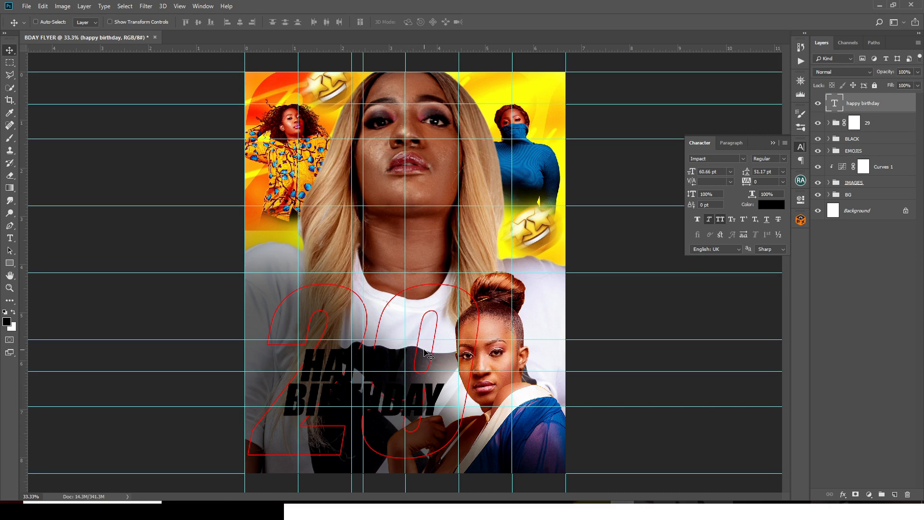
Select a rectangle about 2.3 in by 1.1 in over the happy birthday text and make the 29 group's mask active
click(9, 62)
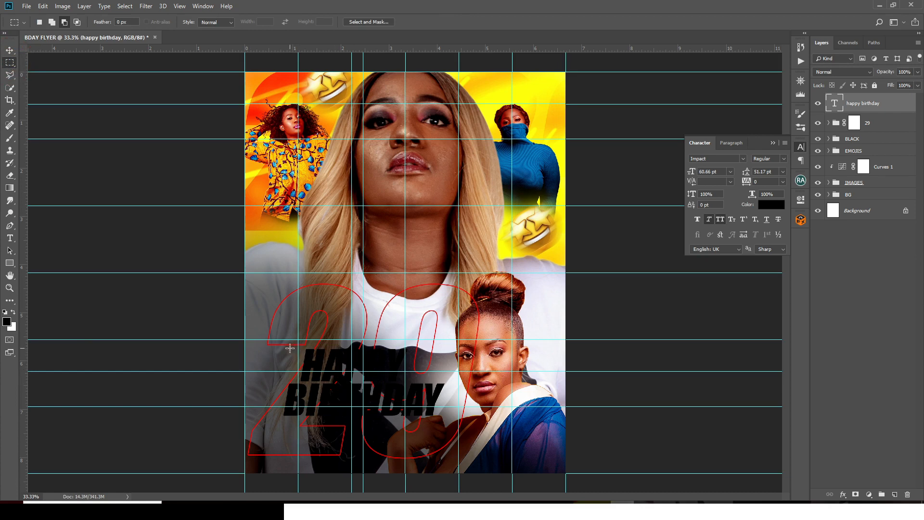
drag(292, 346, 404, 399)
click(854, 124)
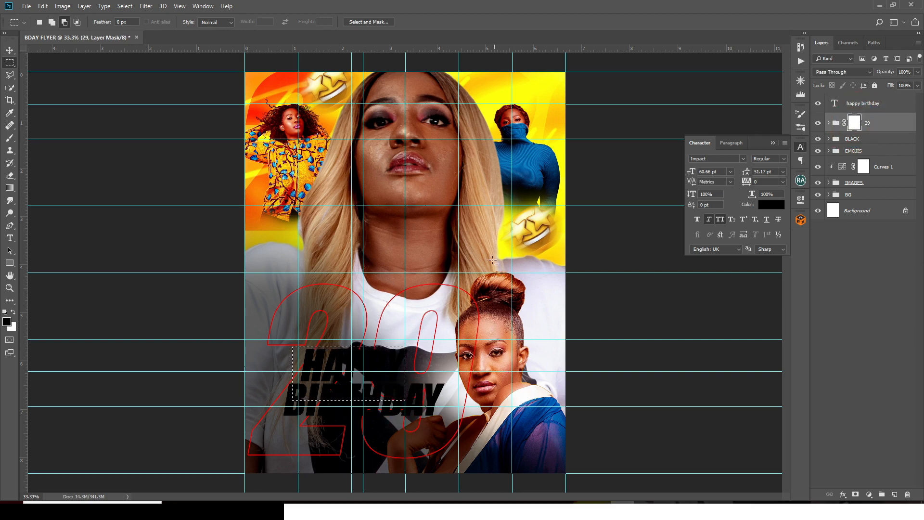
Mask out the 29 outline inside the selection with an 800 px hard round black brush and deselect
key(b)
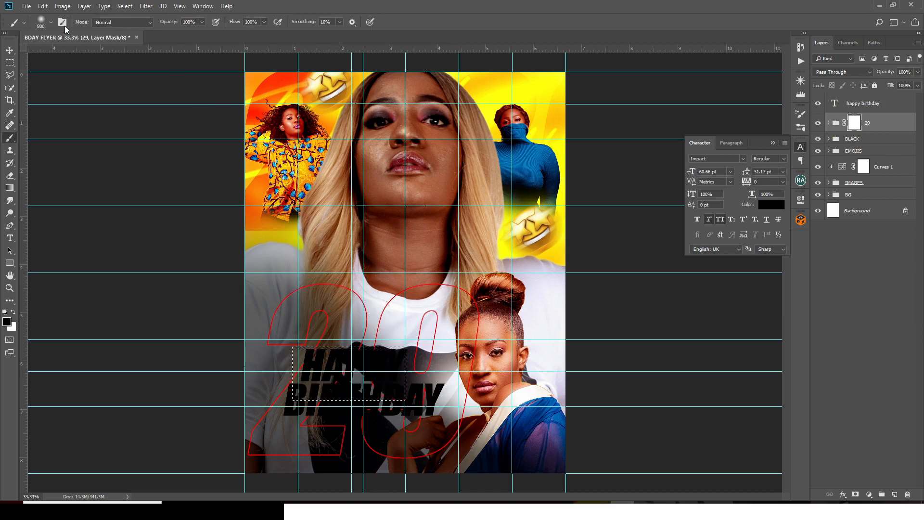
click(51, 22)
click(97, 95)
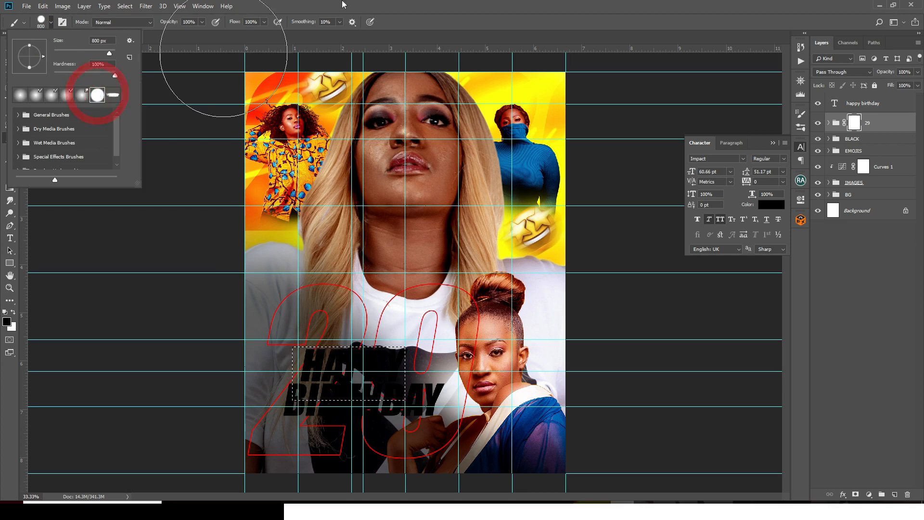
click(342, 4)
click(380, 383)
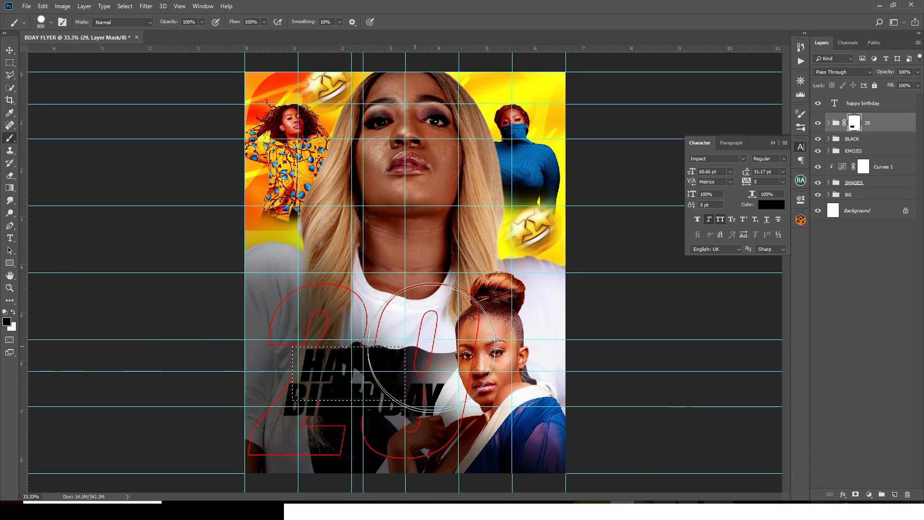
key(ctrl+d)
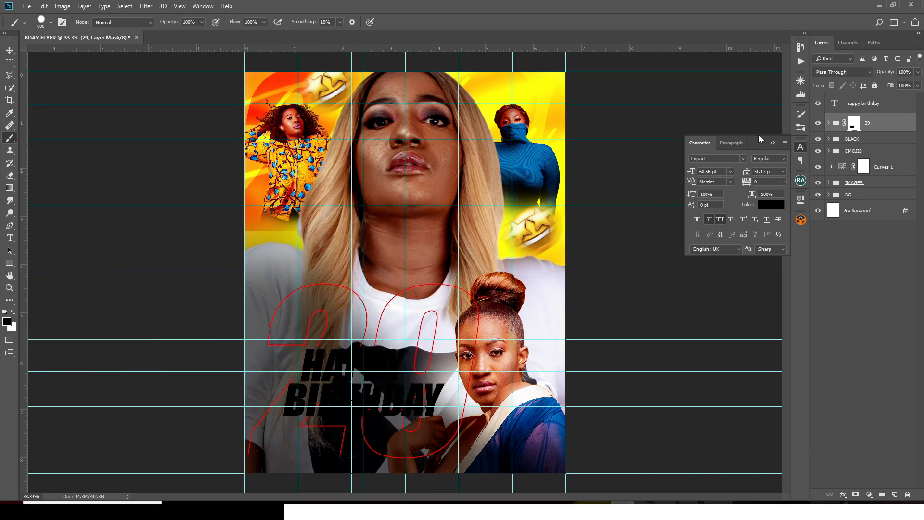
Hide the guides and mask out the remaining 29 outline around BIRTHDAY with a 90 px hard brush
key(ctrl+semicolon)
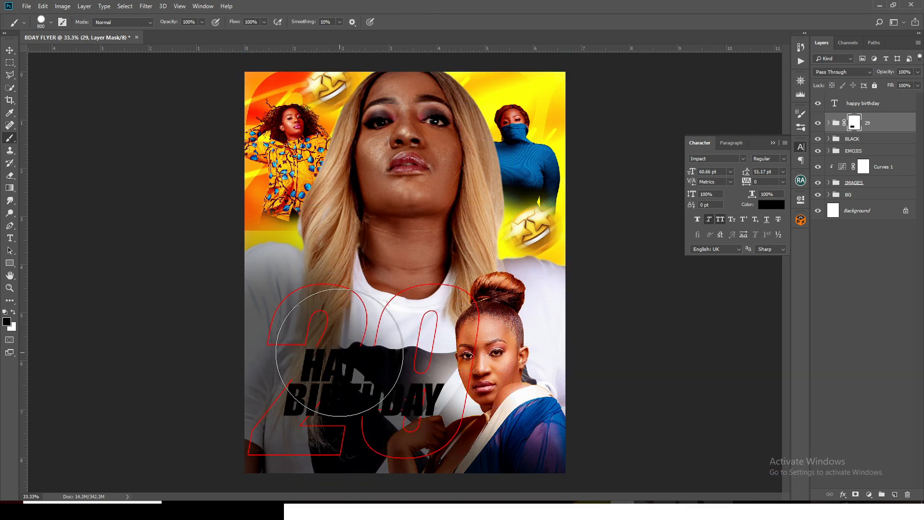
key(bracketleft)
key(bracketleft)
key(bracketleft)
key(bracketleft)
key(bracketleft)
key(bracketleft)
key(bracketleft)
key(bracketleft)
key(bracketleft)
key(bracketleft)
key(bracketleft)
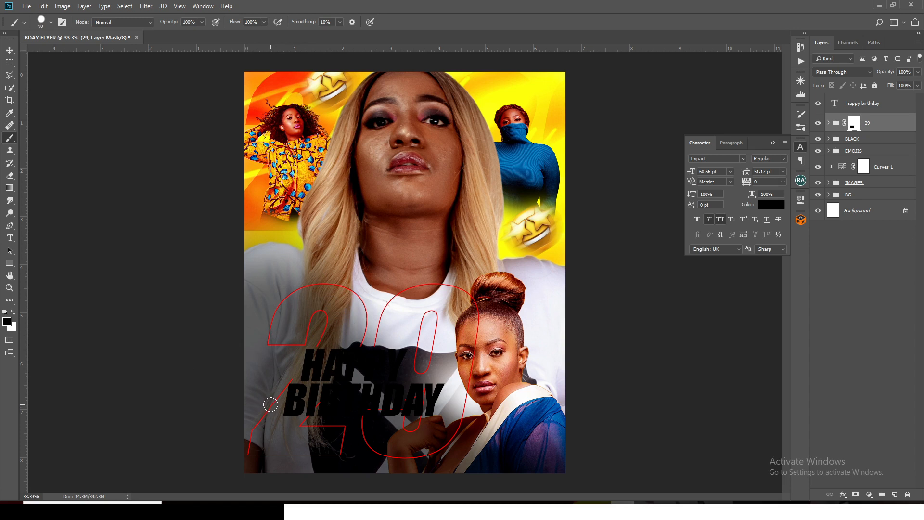
mouse_move(264, 410)
mouse_down()
mouse_move(296, 378)
mouse_move(305, 414)
mouse_up()
drag(304, 415, 351, 371)
click(402, 398)
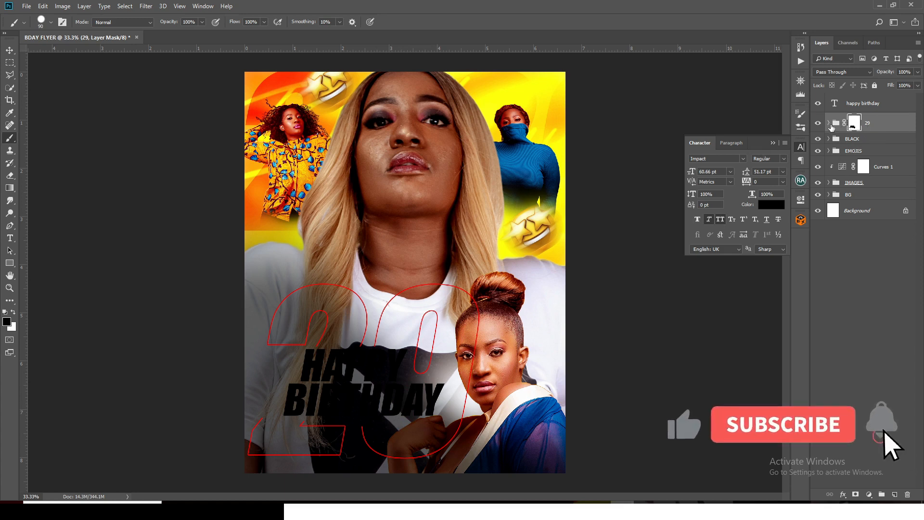
Scale the happy birthday text to 104.71% and shift it left to X 635.54 px
click(847, 104)
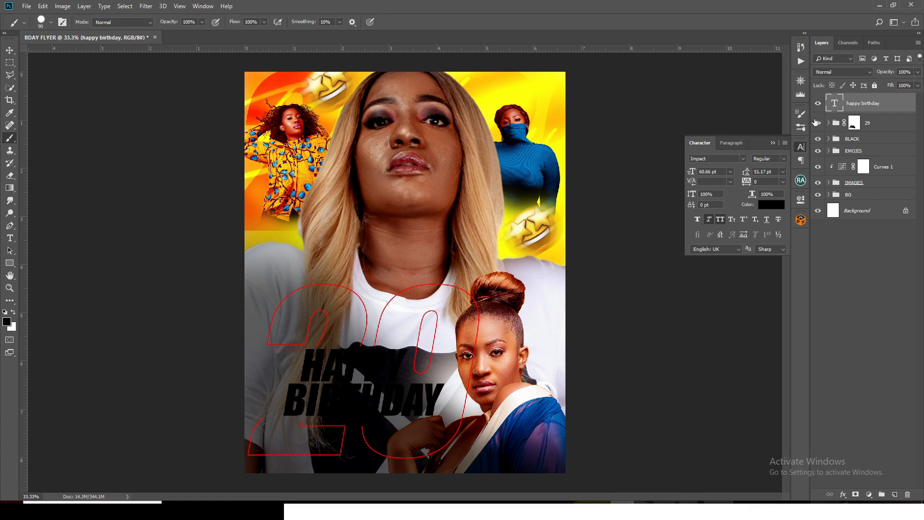
key(ctrl+t)
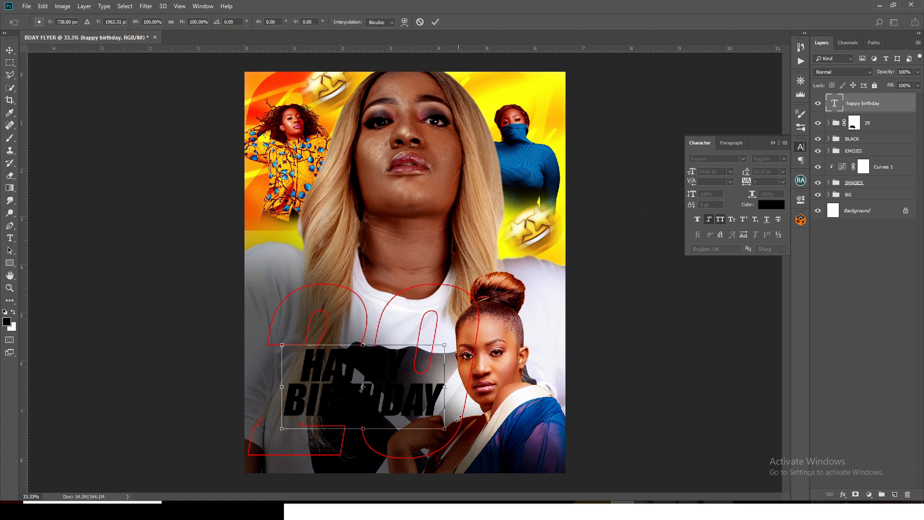
drag(445, 428, 449, 431)
drag(396, 393, 378, 394)
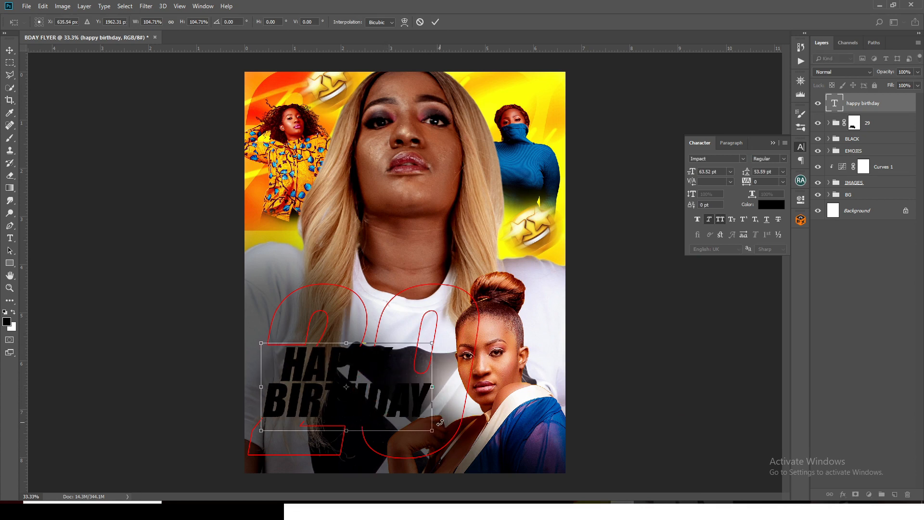
key(Return)
key(b)
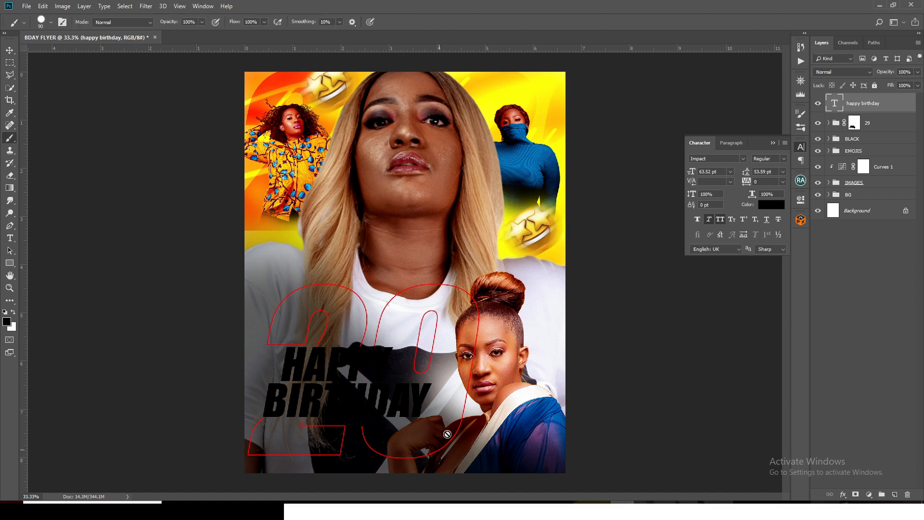
Add a gradient overlay to the happy birthday text and set the gradient's first colour stop to b1b1b1
double_click(906, 101)
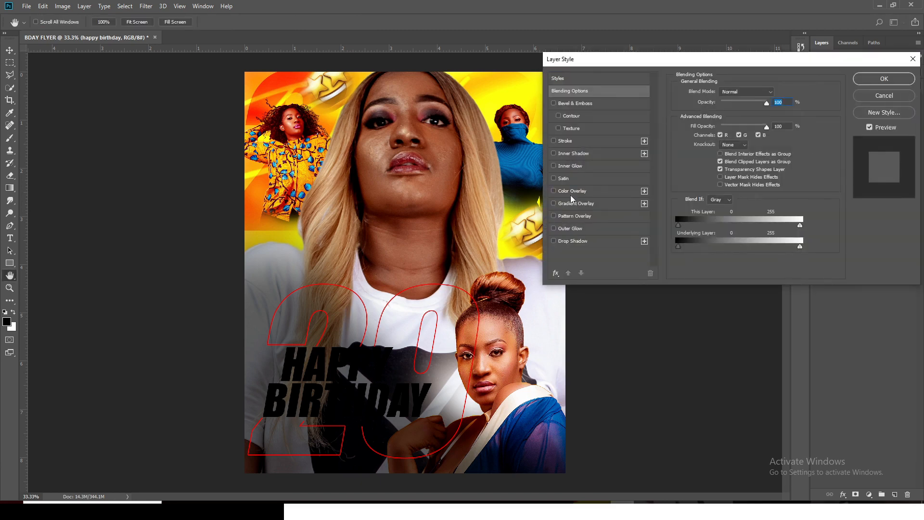
click(564, 204)
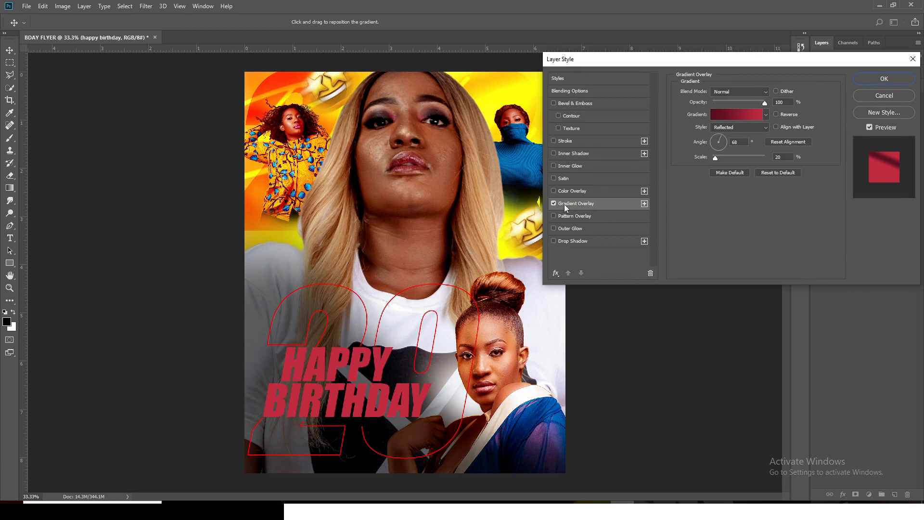
click(728, 114)
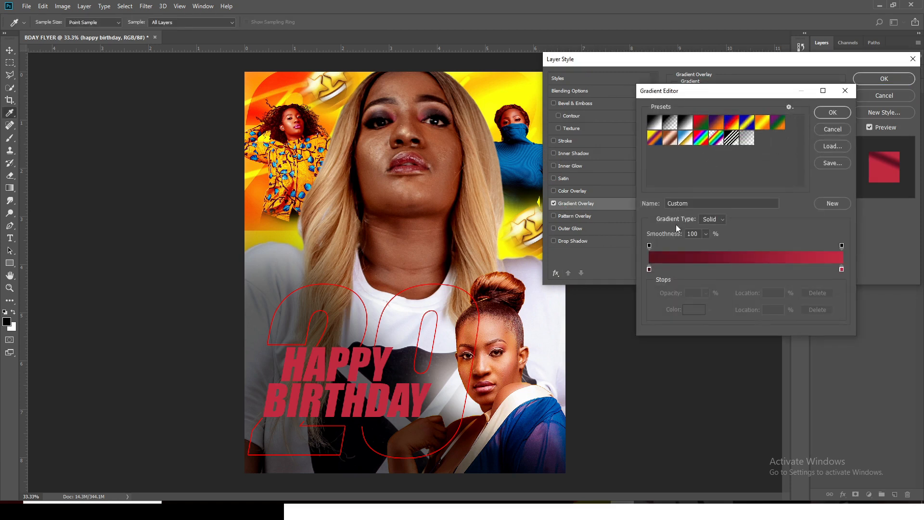
double_click(649, 269)
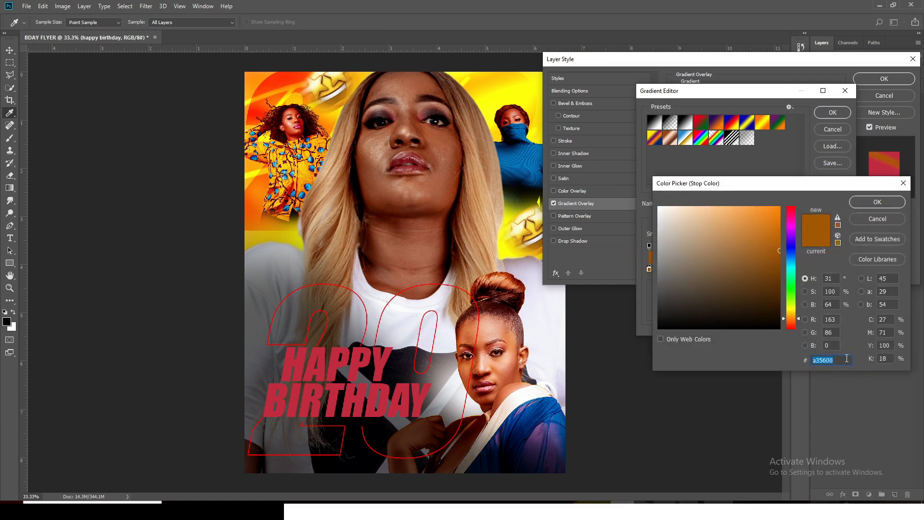
text(b1b1)
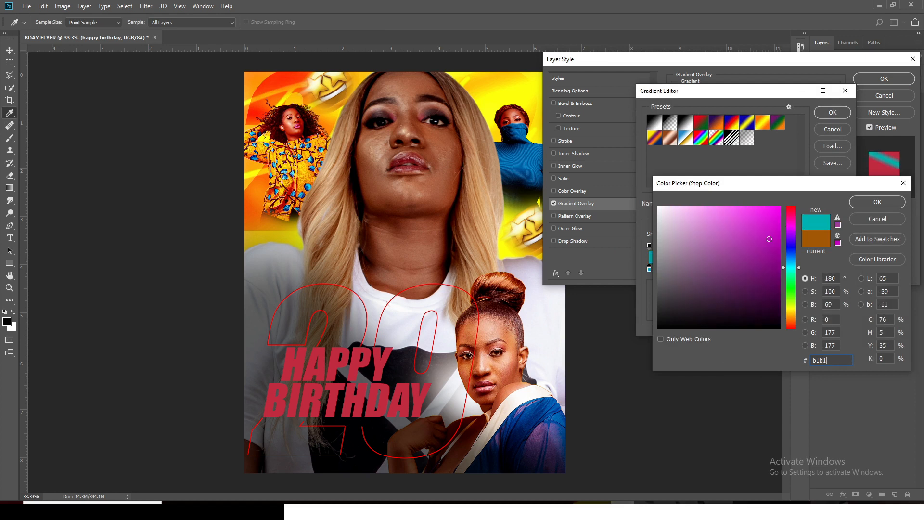
text(b1)
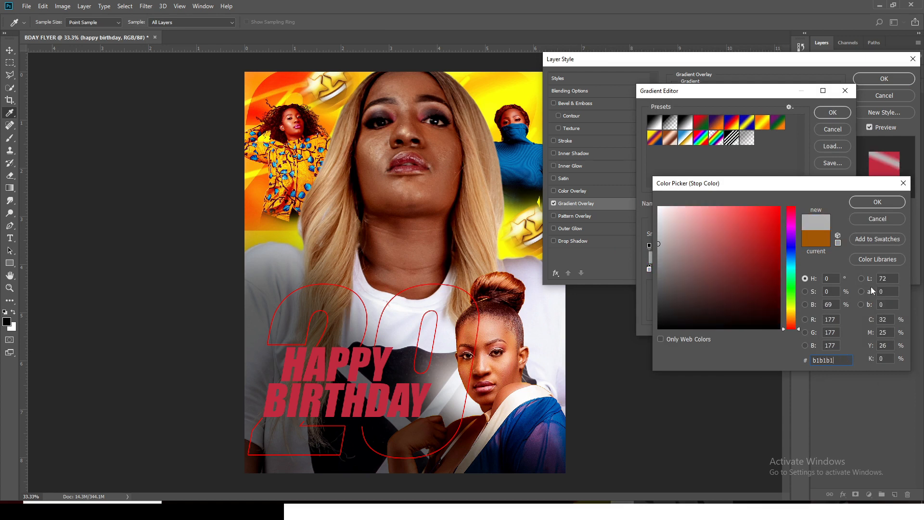
click(877, 202)
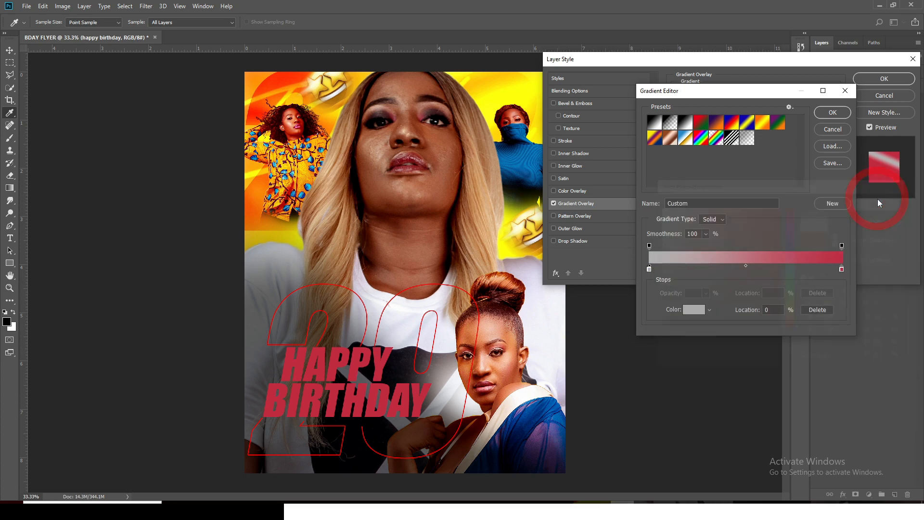
Add a colour stop at 35% in the title's gradient and set its colour to 828282
click(718, 270)
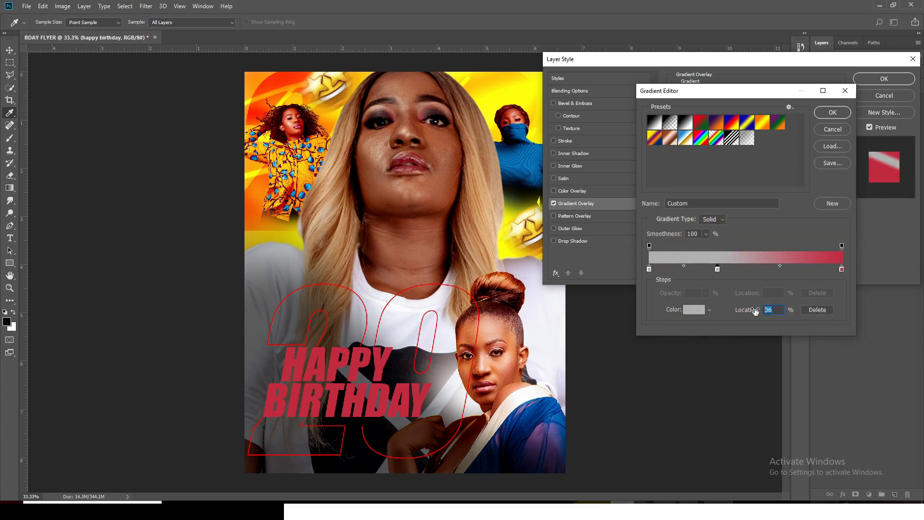
text(35)
double_click(717, 268)
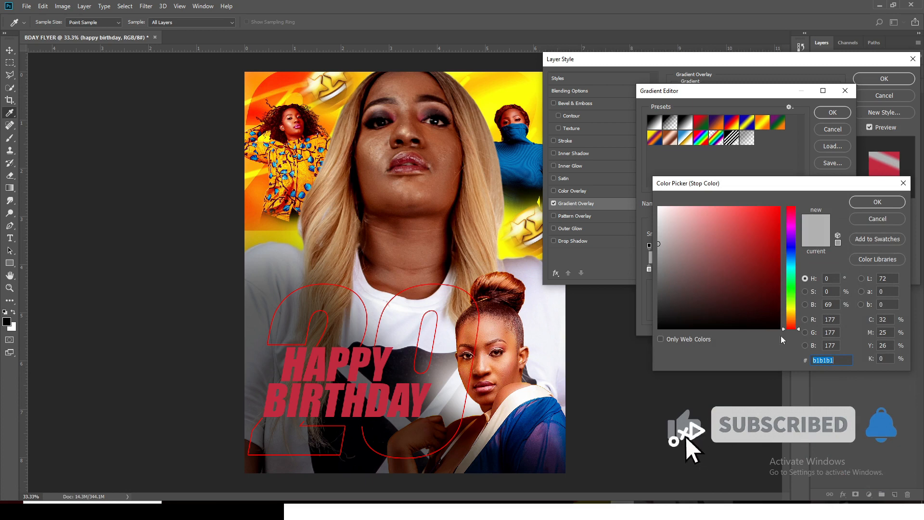
text(82)
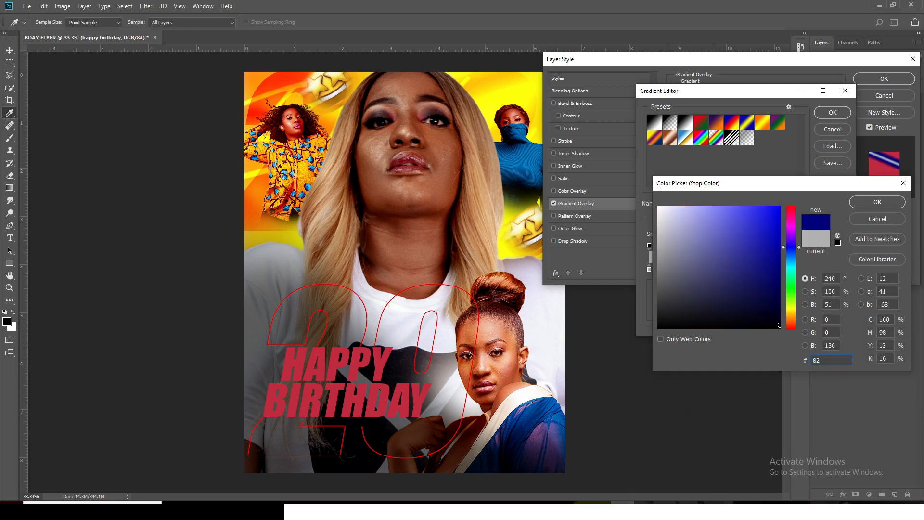
text(8282)
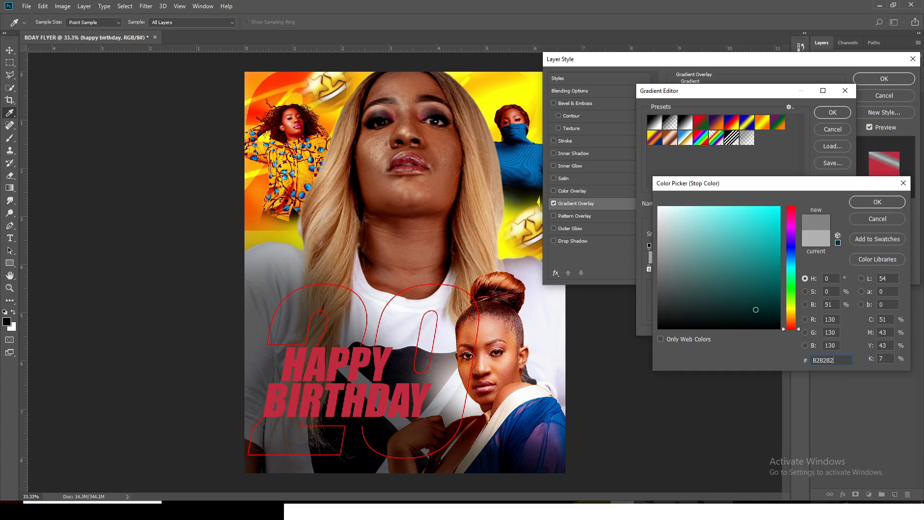
click(880, 203)
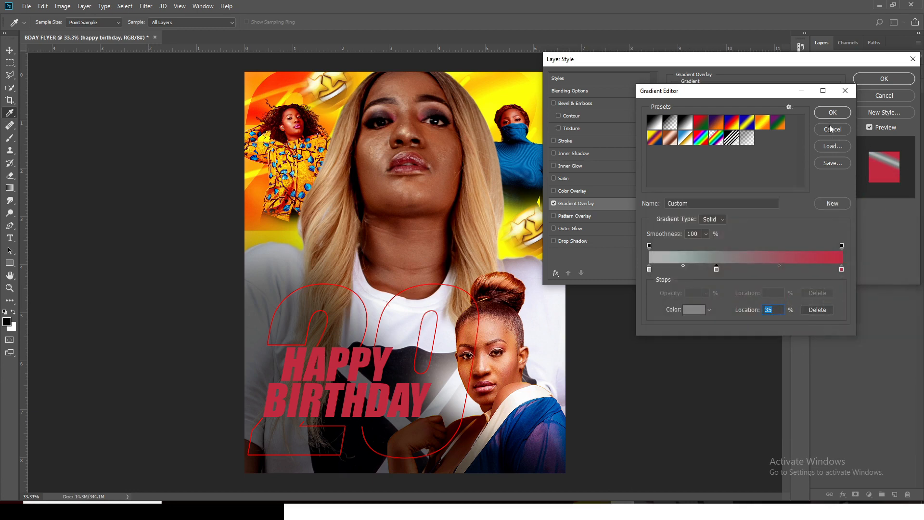
Set the gradient's end colour stop to white (ffffff) and accept the edited gradient
double_click(841, 269)
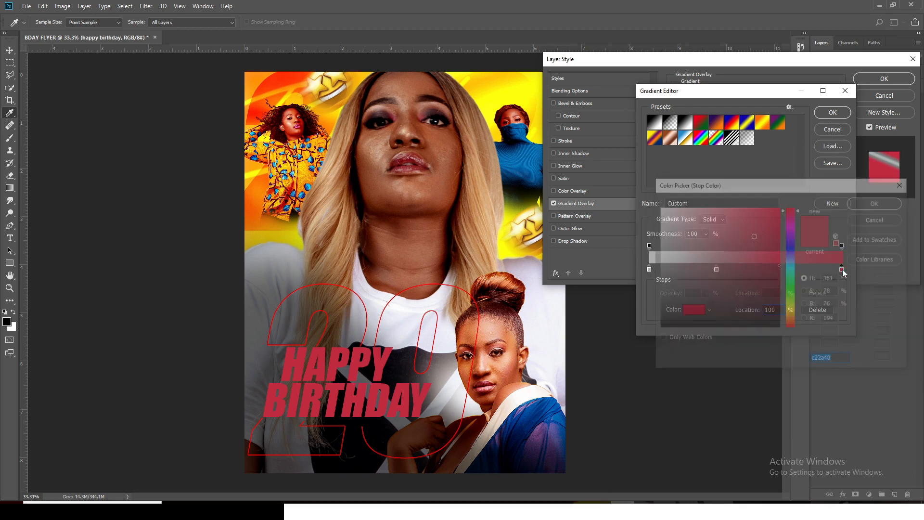
drag(713, 230, 635, 188)
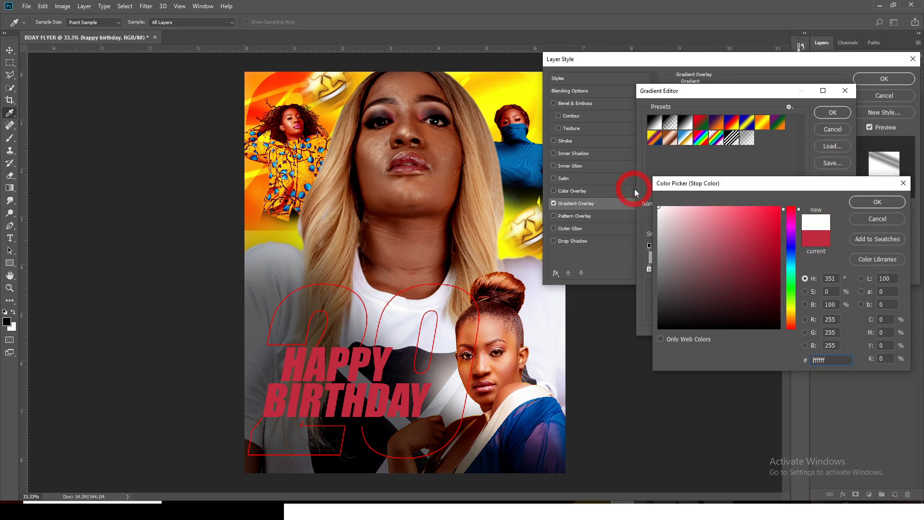
click(873, 206)
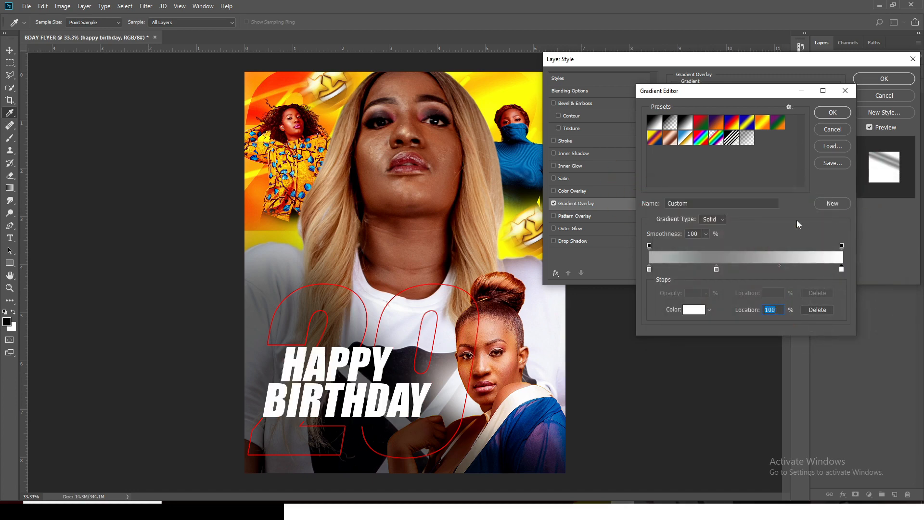
click(826, 113)
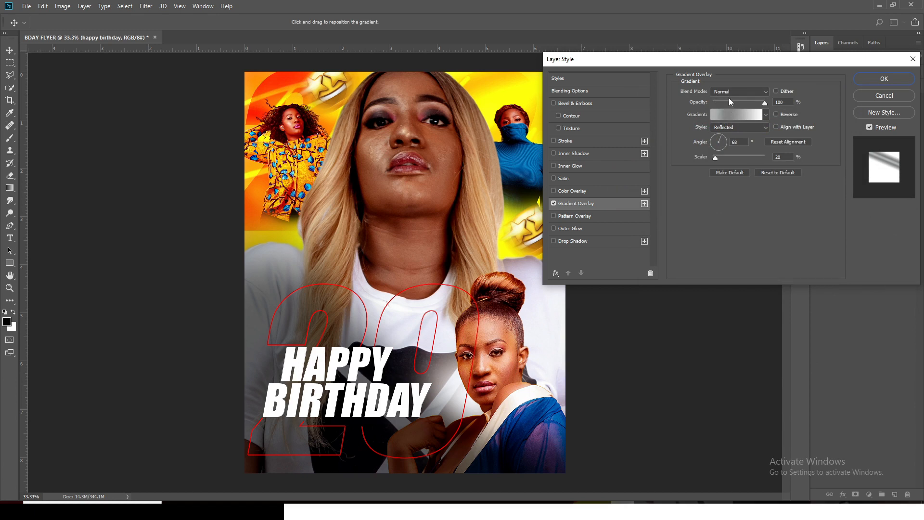
Make the gradient overlay Radial with a -86° angle and 47% scale, and reposition its centre toward the lower left of the title
click(772, 103)
click(724, 127)
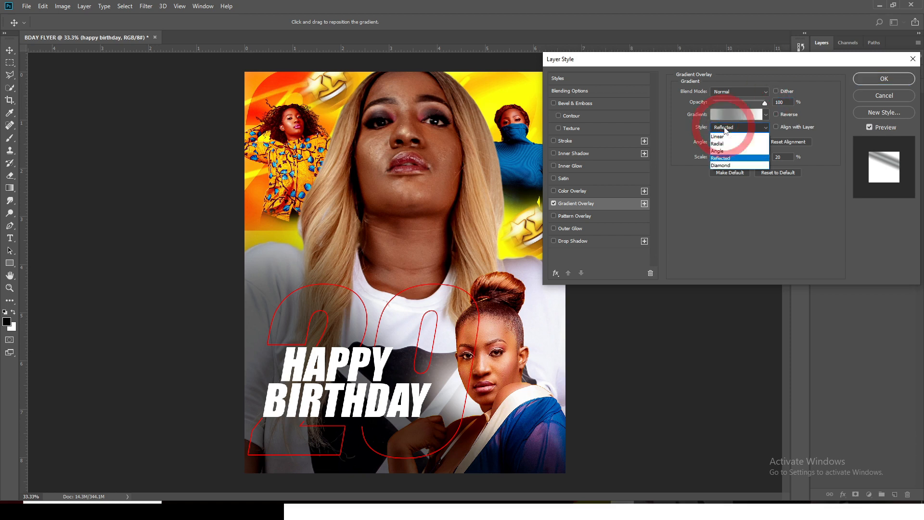
click(722, 144)
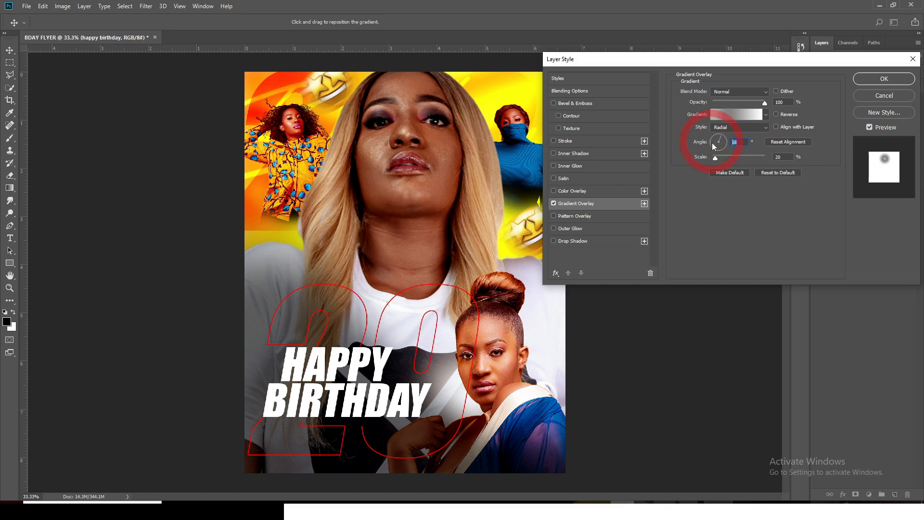
text(86)
drag(722, 160, 725, 160)
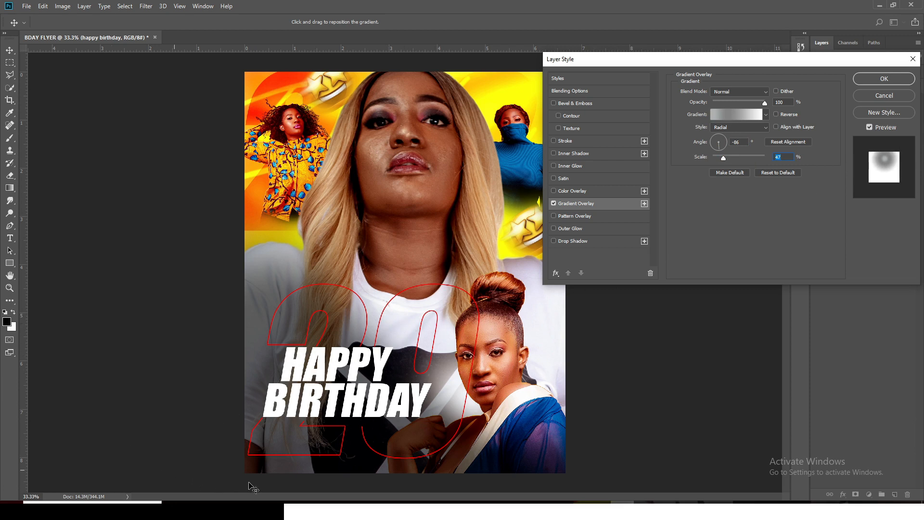
mouse_move(288, 488)
mouse_down()
mouse_move(349, 447)
mouse_move(363, 378)
mouse_move(347, 392)
mouse_move(349, 417)
mouse_move(348, 390)
mouse_up()
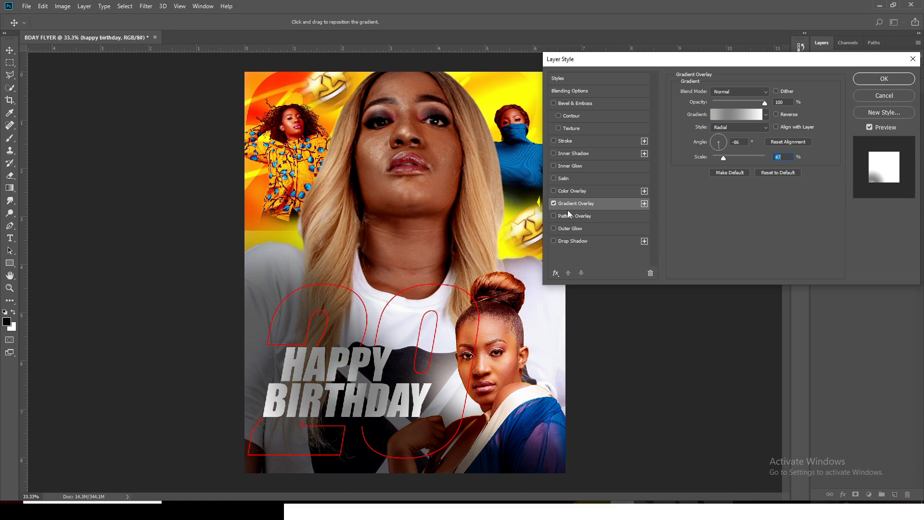
Add a 3 px white (ffffff) outside stroke to the happy birthday text
click(565, 141)
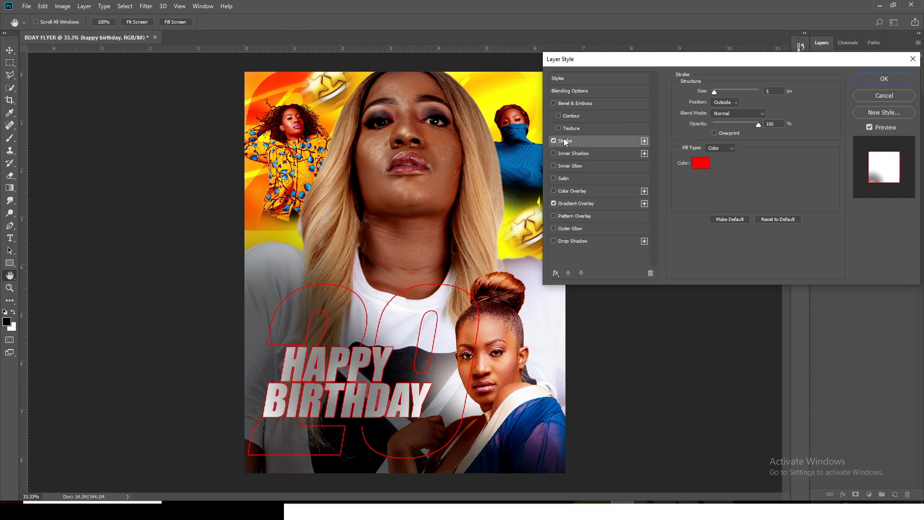
click(753, 90)
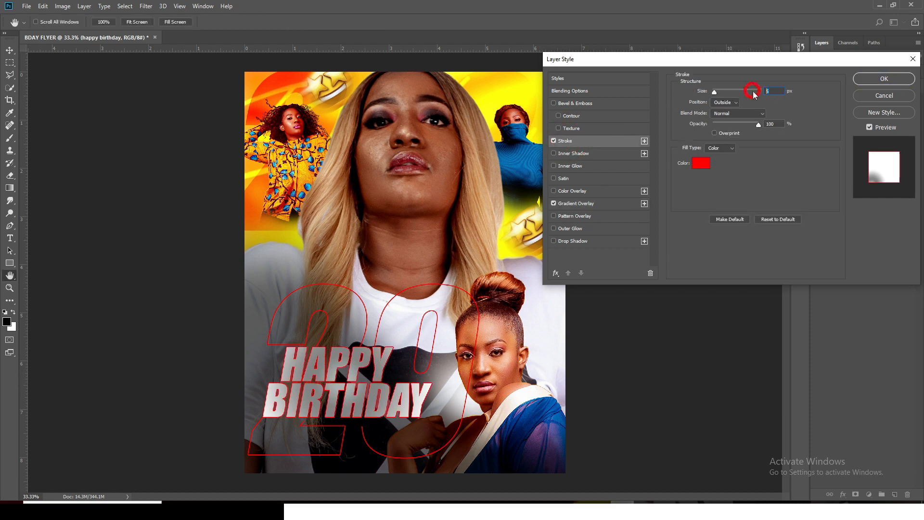
text(3)
click(701, 164)
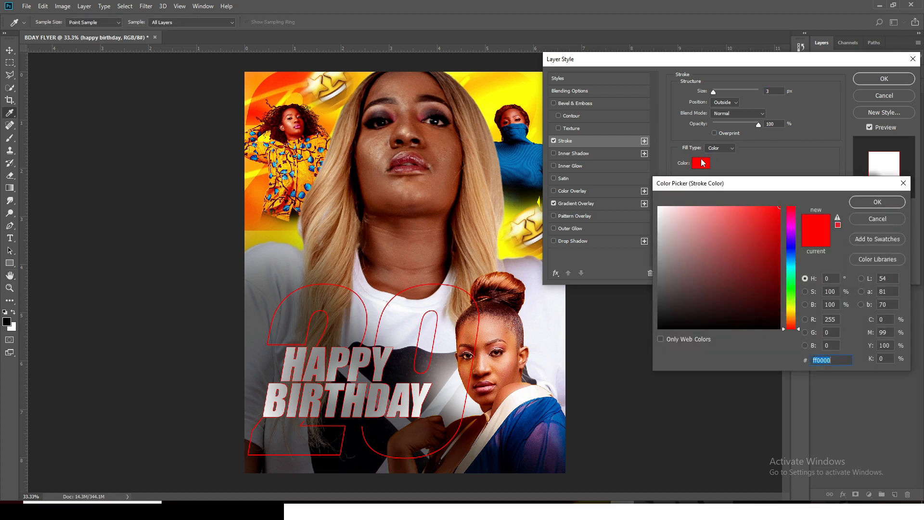
click(658, 208)
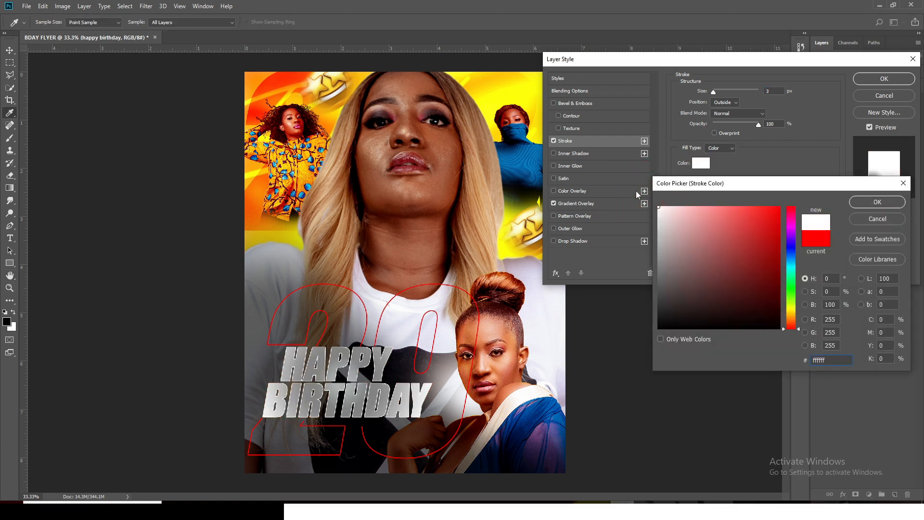
click(876, 202)
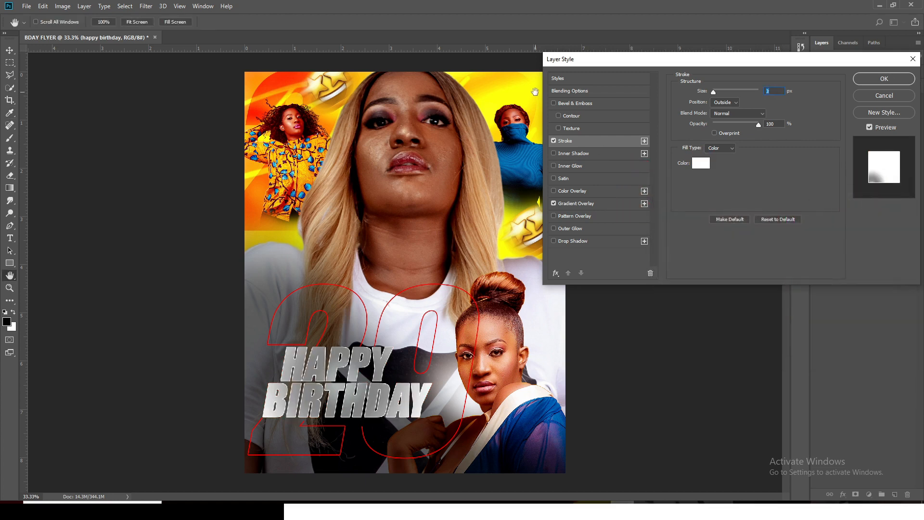
Add an inner glow to the title with Normal blend mode, 67% opacity and 10 px size
click(568, 167)
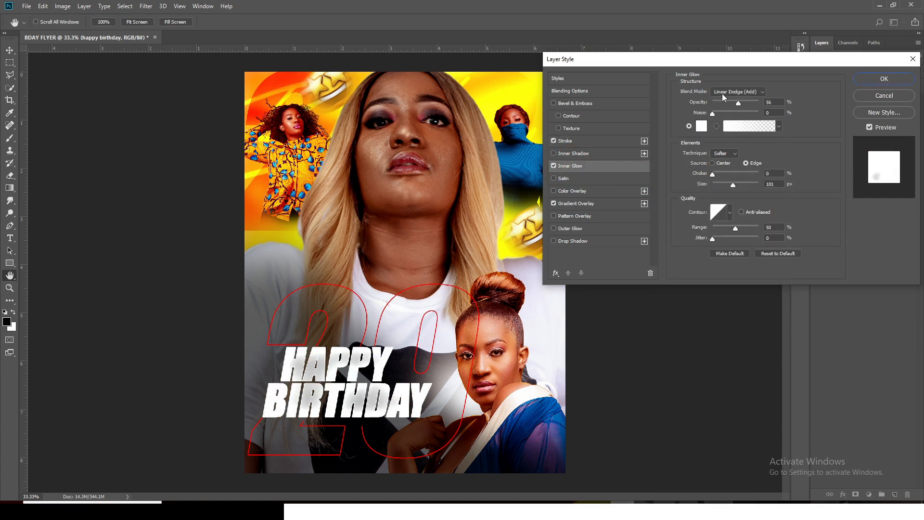
click(722, 94)
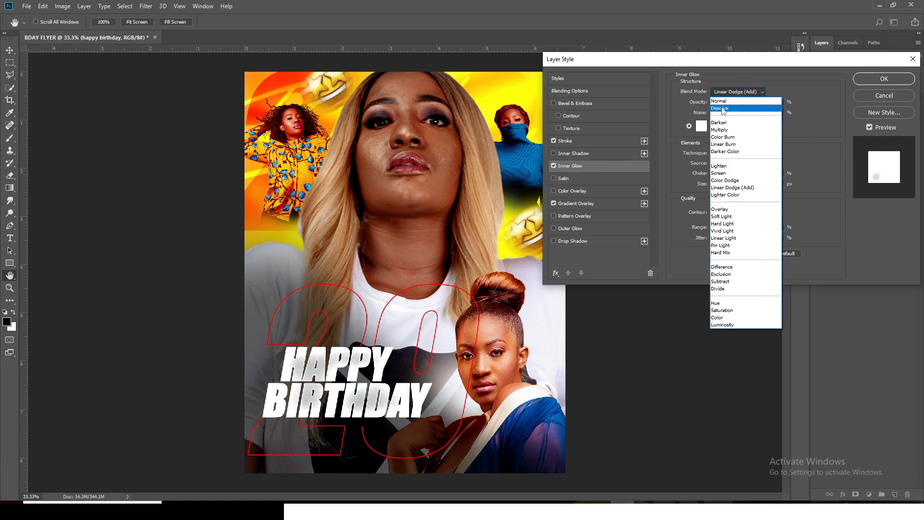
click(722, 101)
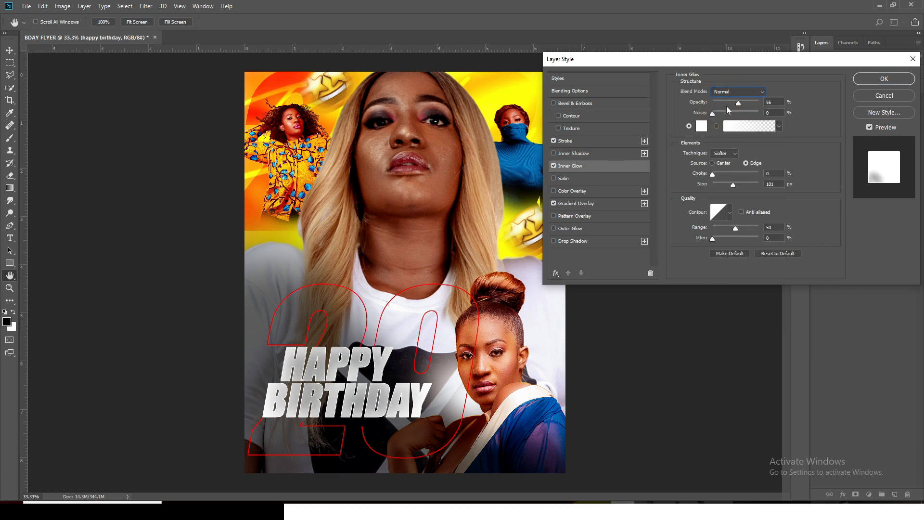
click(747, 104)
text(67)
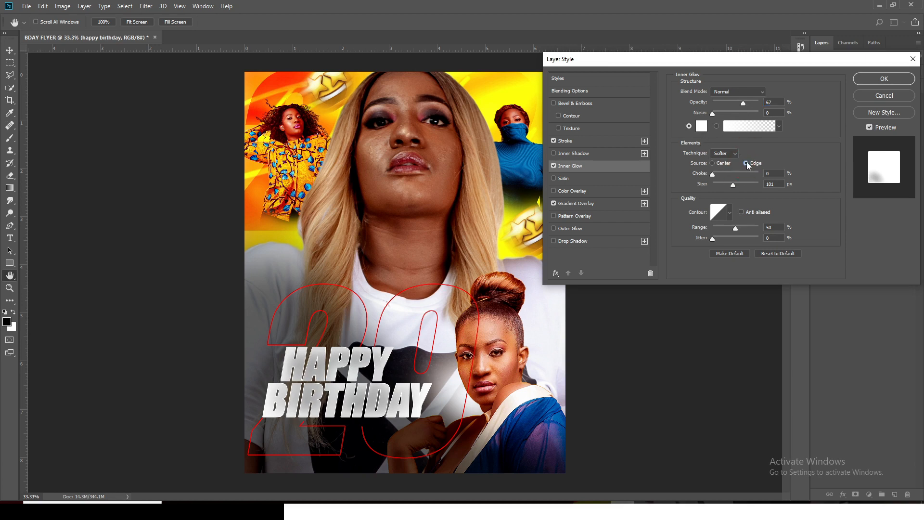
click(773, 184)
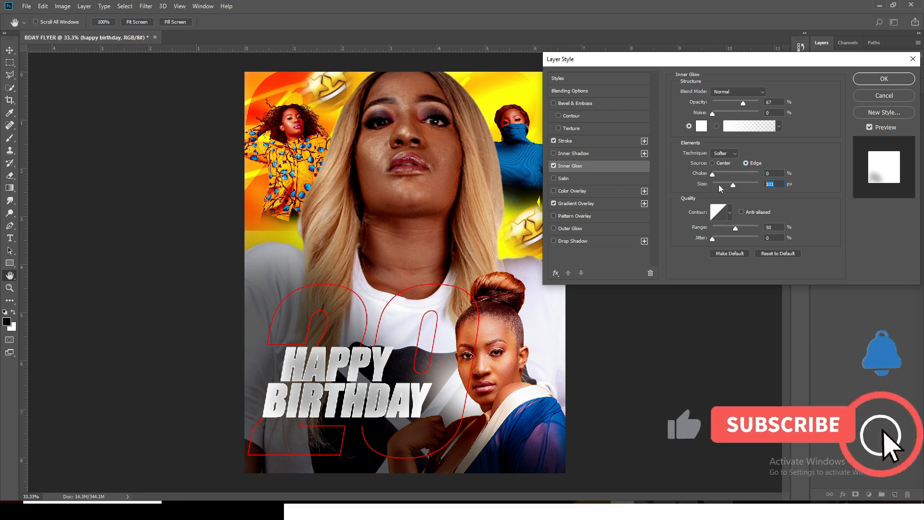
text(10)
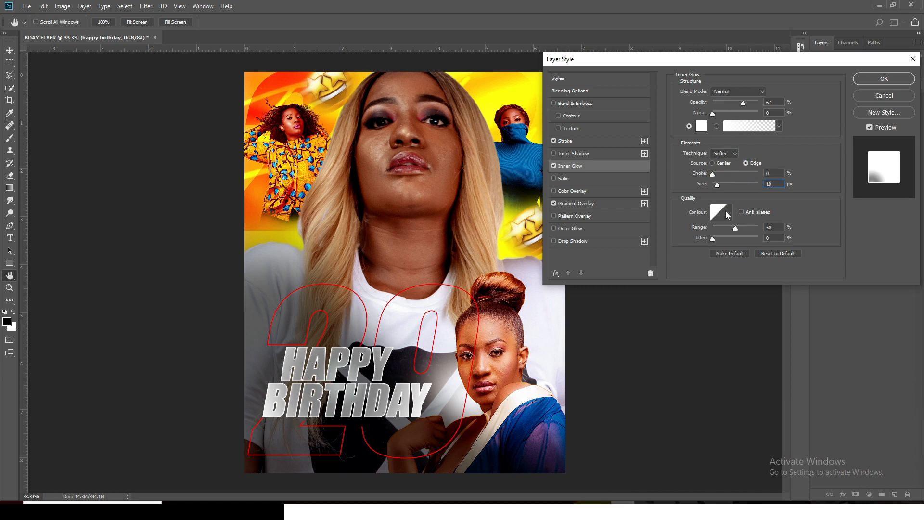
Give the inner glow the last preset contour, the sawtooth shape, and set its range to 58%
click(730, 215)
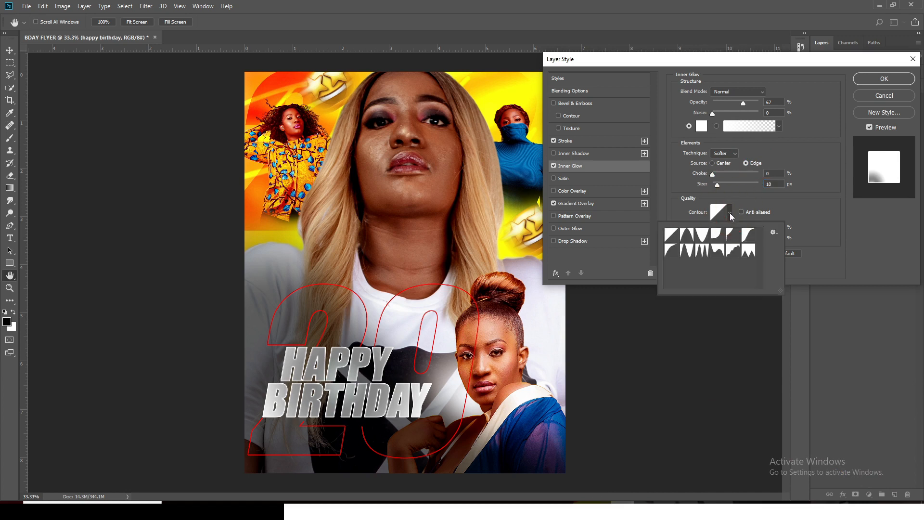
click(700, 252)
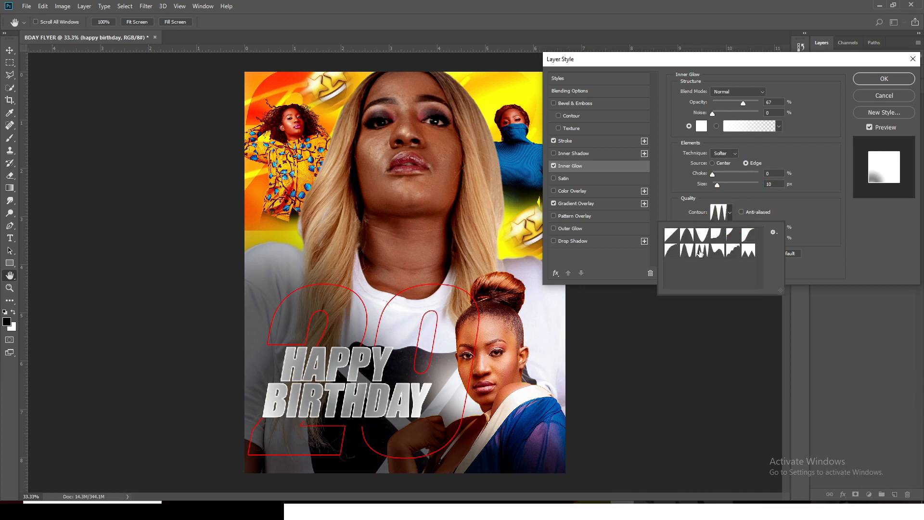
click(749, 251)
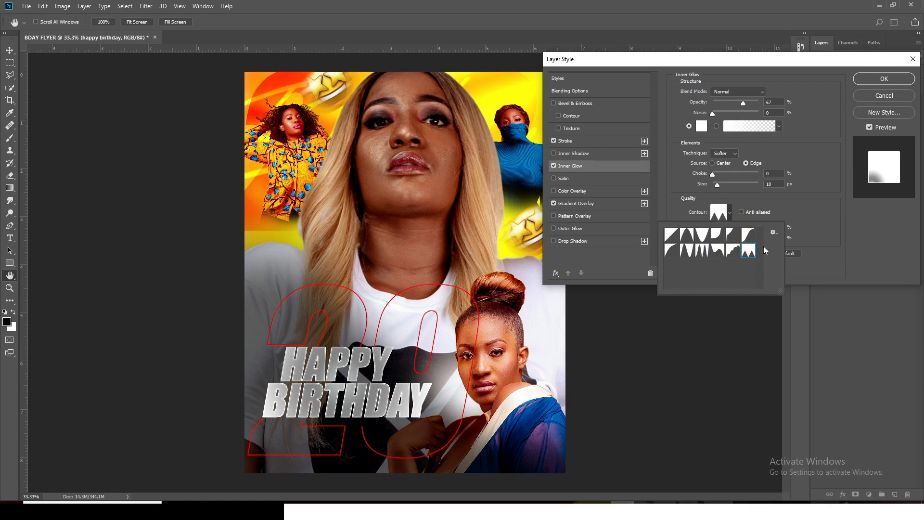
click(830, 221)
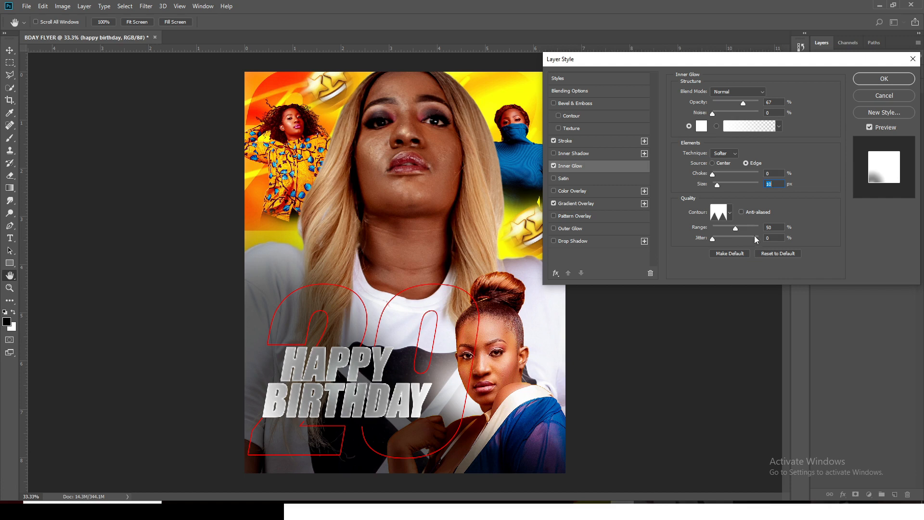
click(745, 225)
text(58)
click(803, 151)
Add a drop shadow to the happy birthday text and set its colour to 898989
click(571, 242)
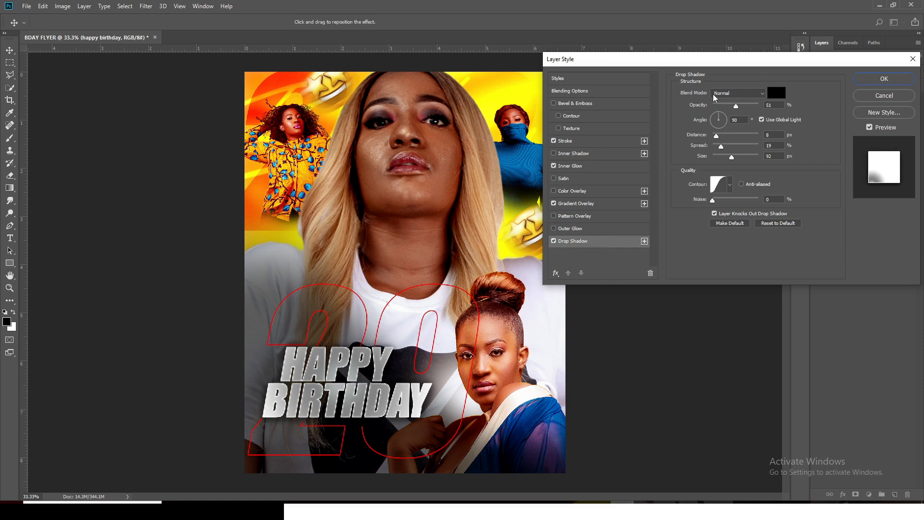
click(777, 93)
text(898989)
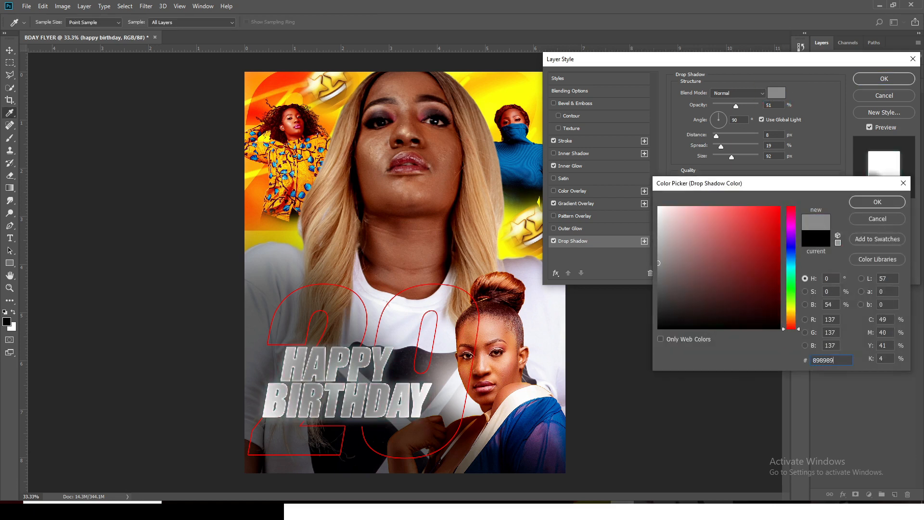
click(867, 202)
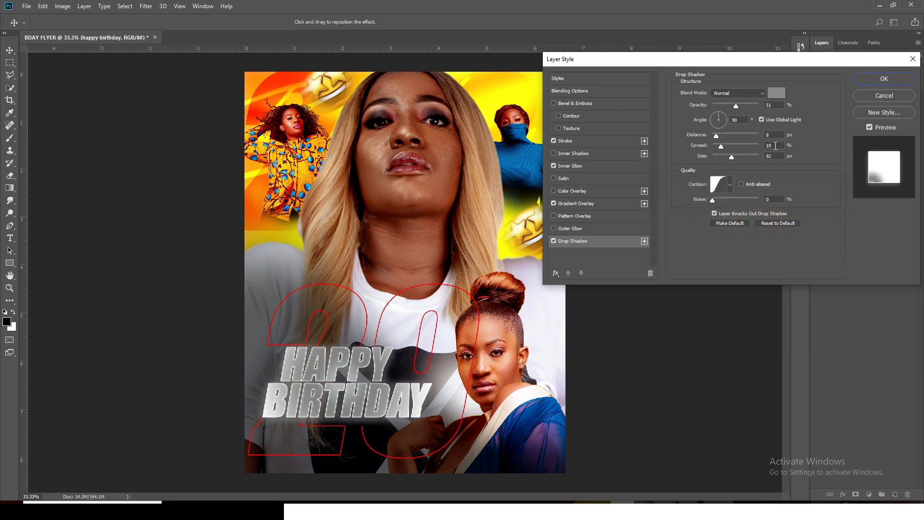
Set the drop shadow to 100% opacity, 70° angle, 9 px distance, 0% spread and 0 px size
drag(775, 103, 744, 102)
text(100)
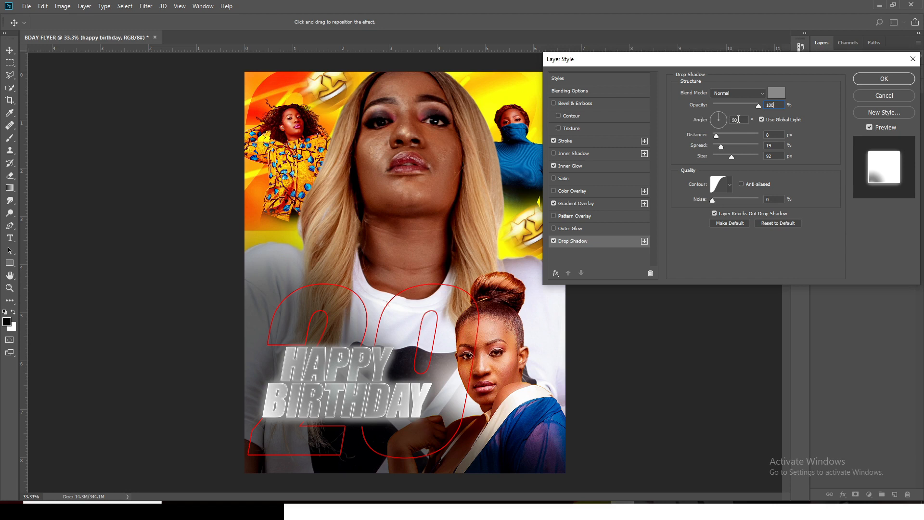
drag(738, 120, 715, 119)
text(70)
drag(775, 145, 756, 144)
text(0)
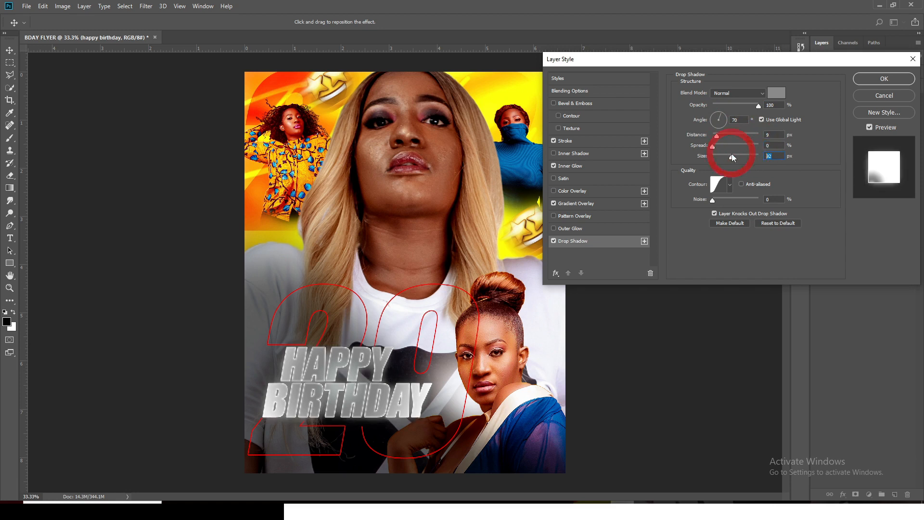
text(0)
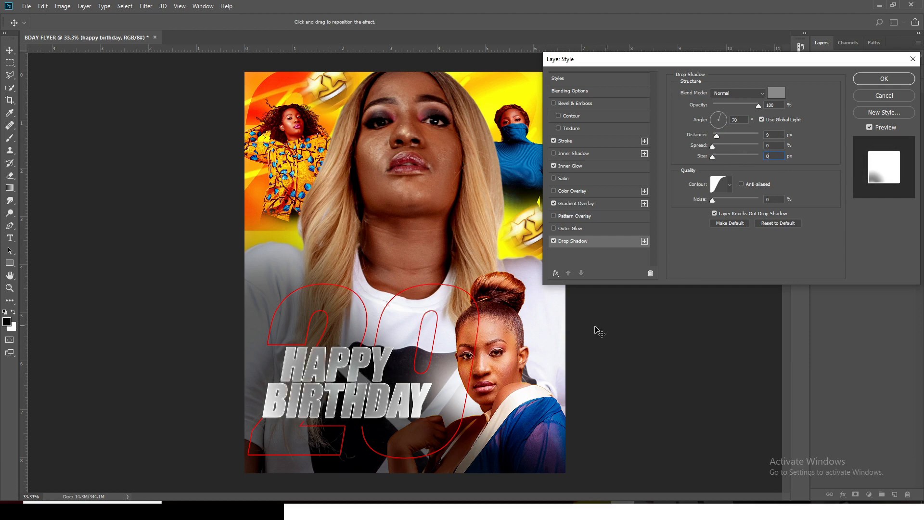
key(ctrl+plus)
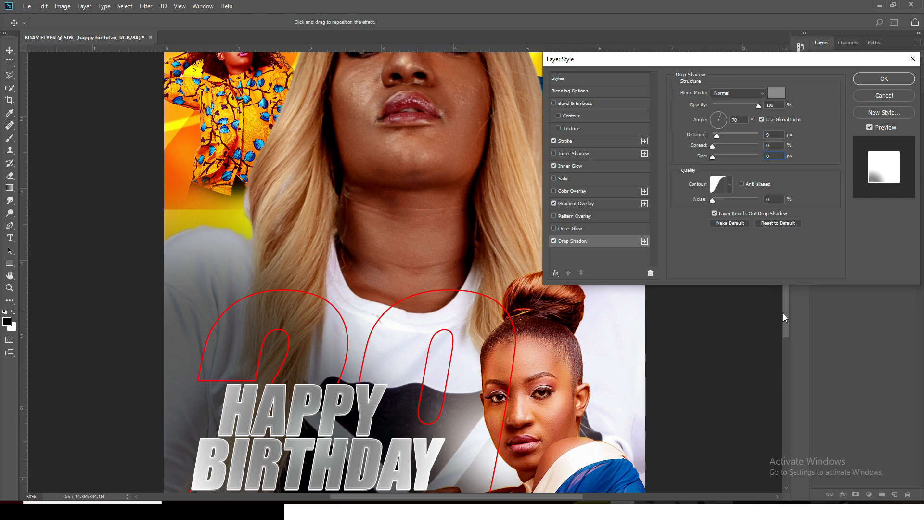
Give the title's drop shadow the fifth preset contour, set its distance to 11 px, apply the layer style and collapse the effects list
drag(783, 313, 784, 339)
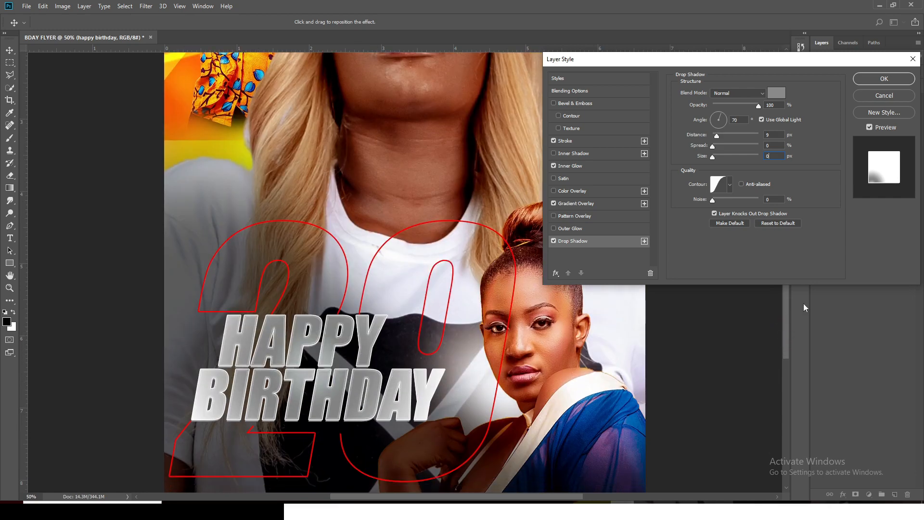
click(730, 186)
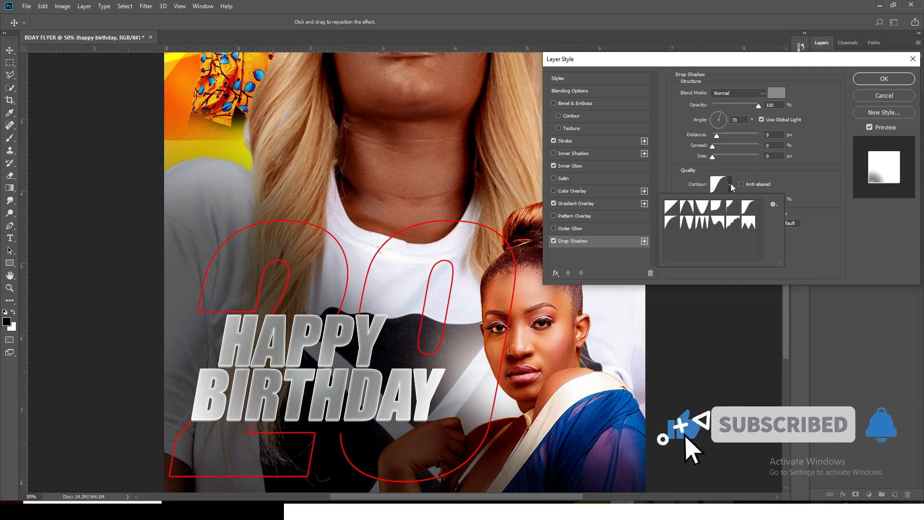
click(736, 208)
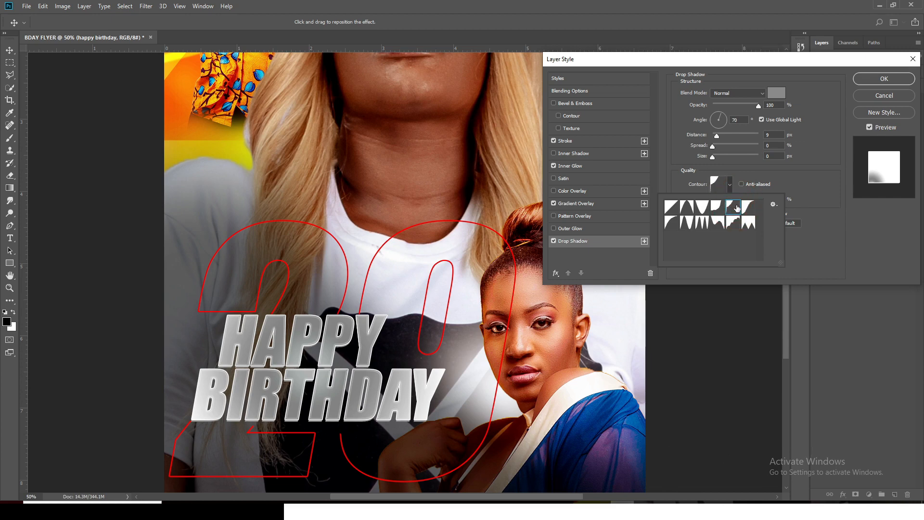
click(820, 188)
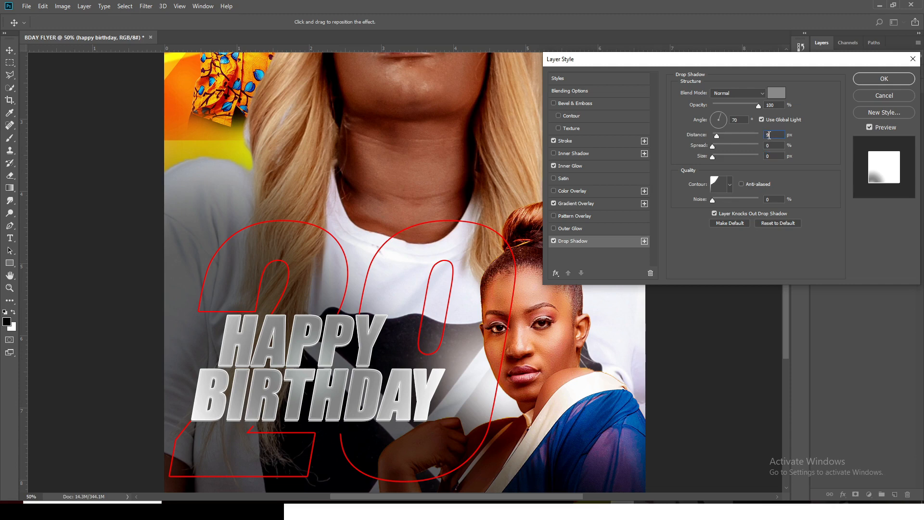
text(11)
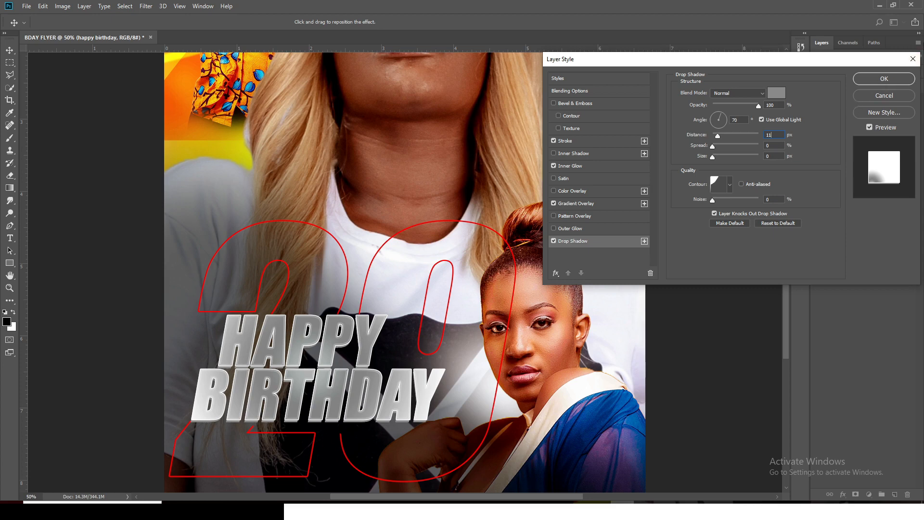
click(884, 78)
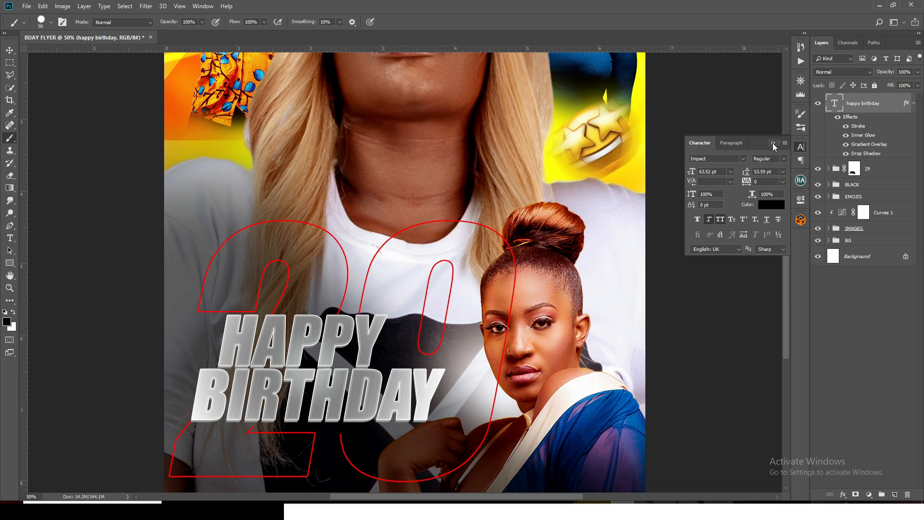
click(914, 103)
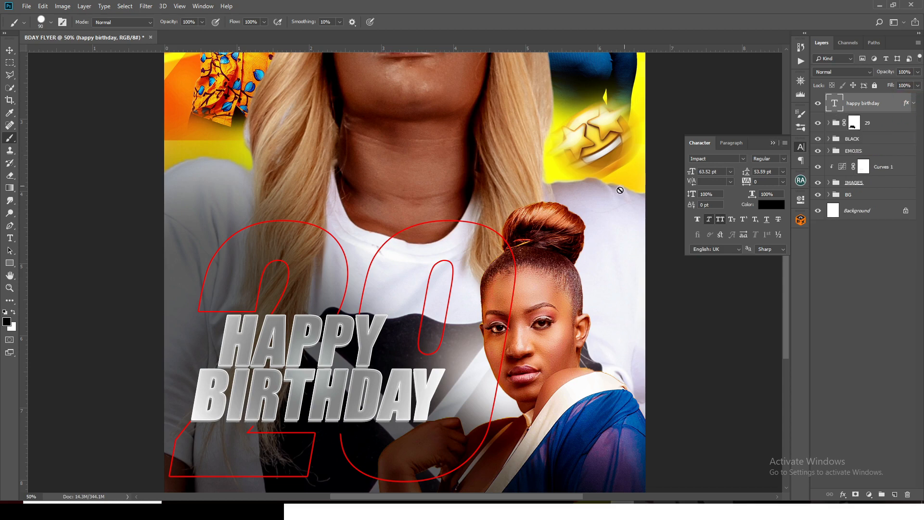
Copy the celebrant's name from the Notepad file and paste it into a new text layer over the lower part of the flyer
key(t)
scroll(626, 241, down, 1)
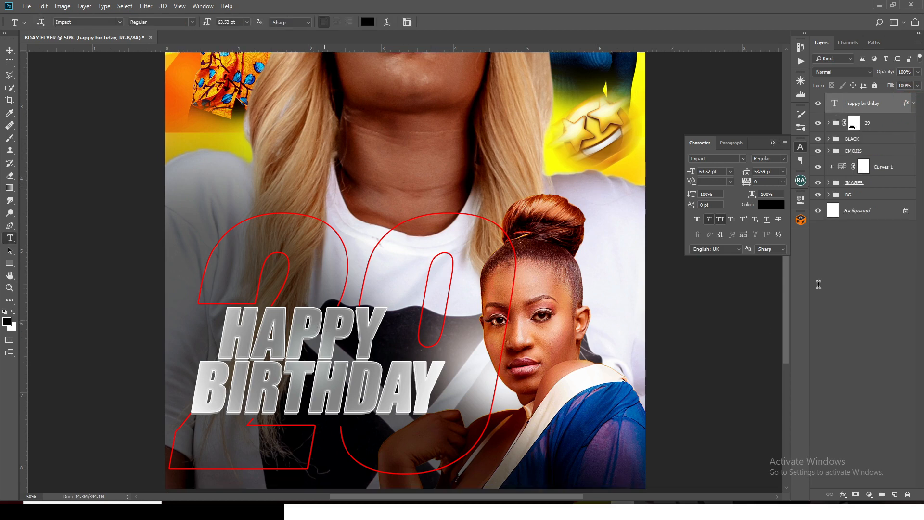
drag(786, 283, 785, 306)
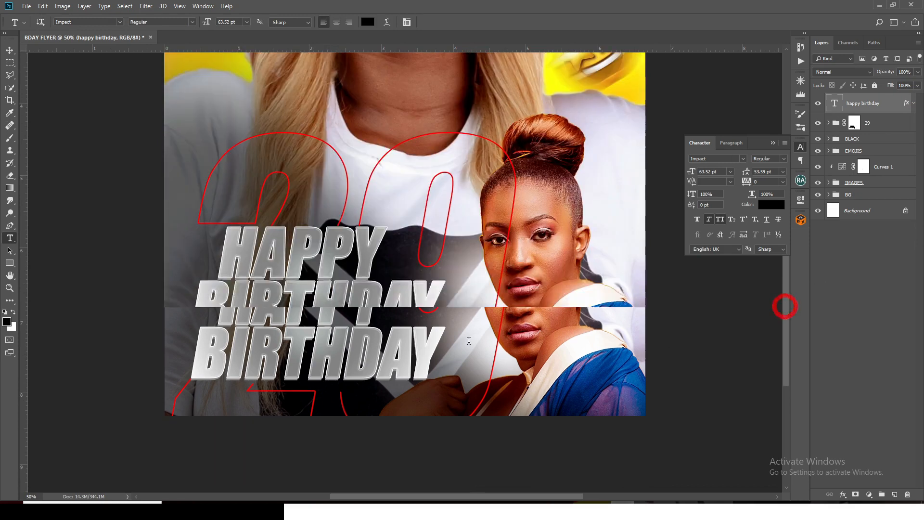
click(588, 381)
key(alt+Tab)
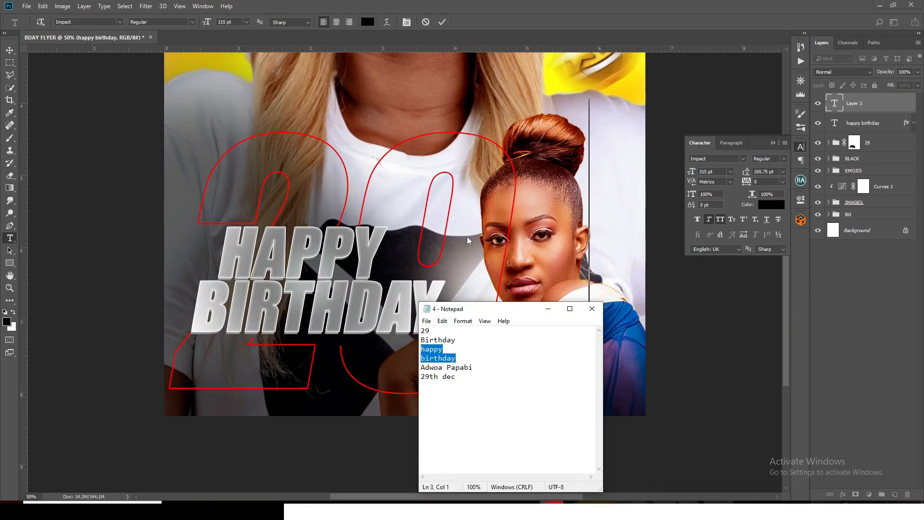
drag(479, 368, 418, 368)
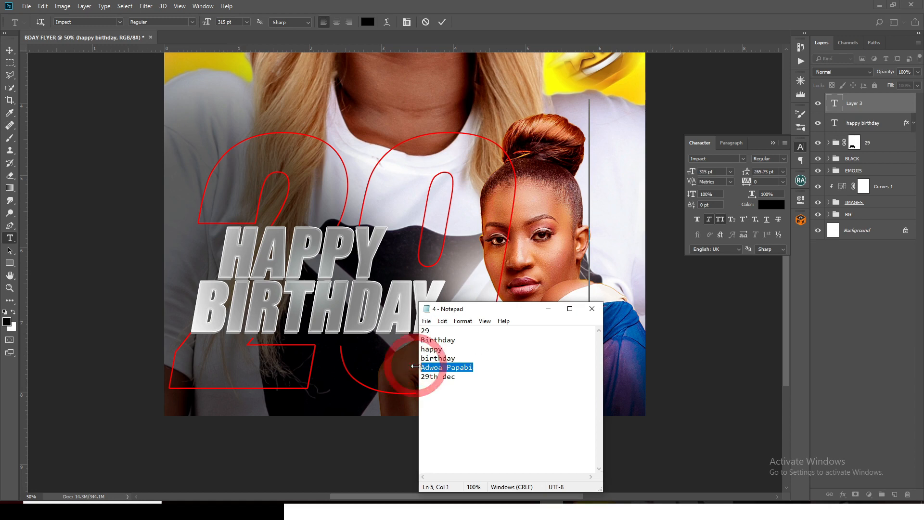
key(ctrl+c)
key(alt+Tab)
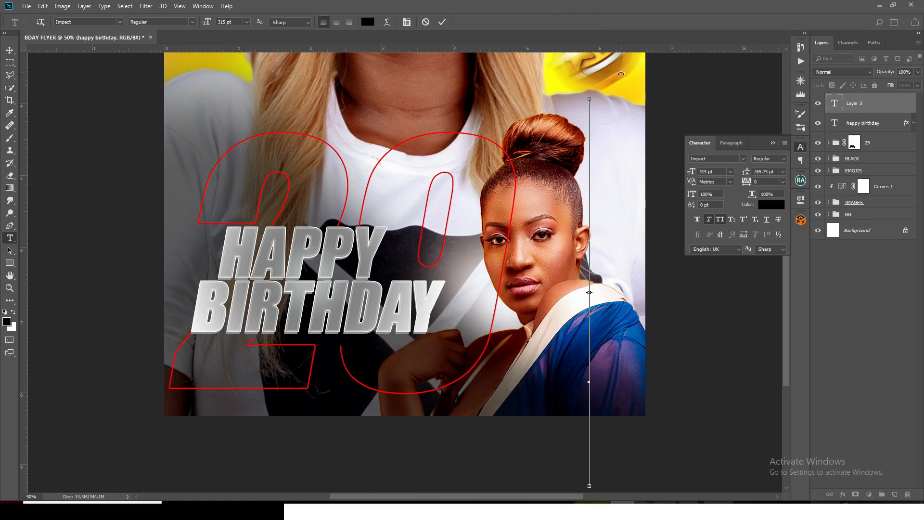
key(ctrl+v)
click(845, 103)
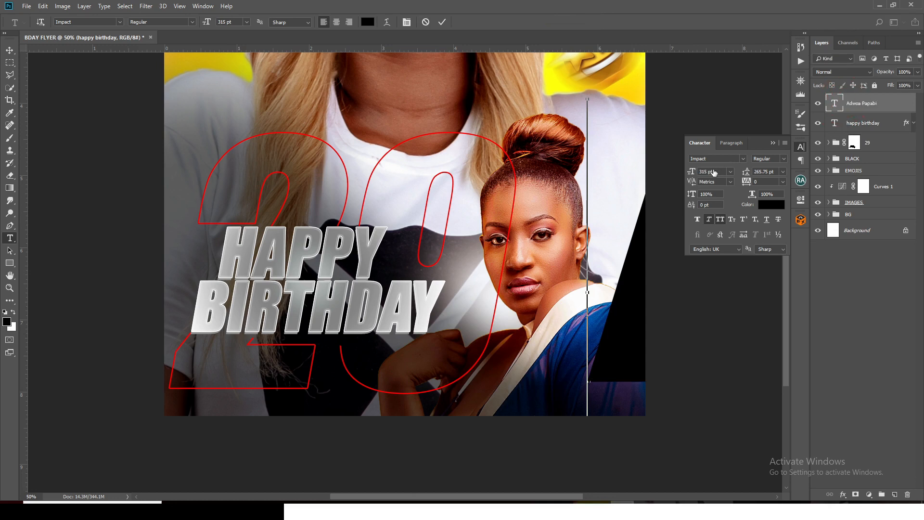
Set the name text to 47 pt and move it below the HAPPY BIRTHDAY title
click(717, 171)
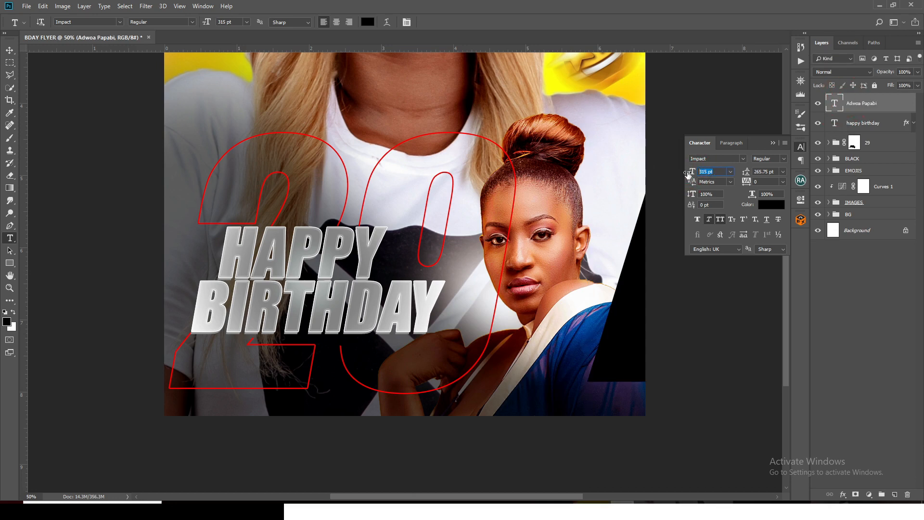
text(47)
key(Return)
click(9, 50)
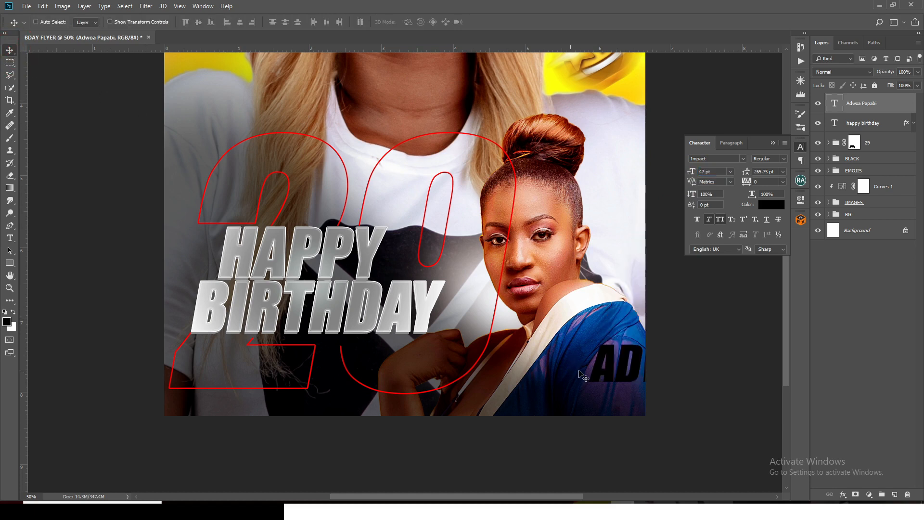
drag(583, 376, 239, 383)
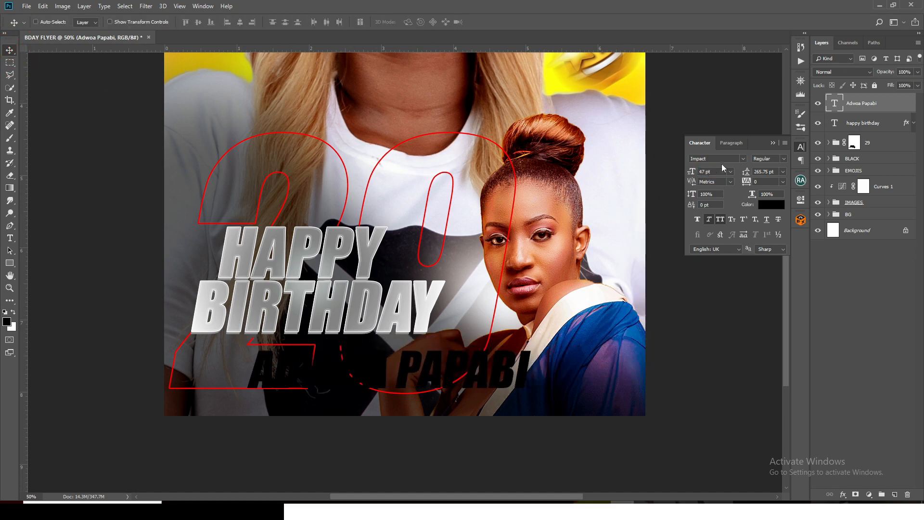
Change the name text's font to Holimount and turn off All Caps
click(742, 158)
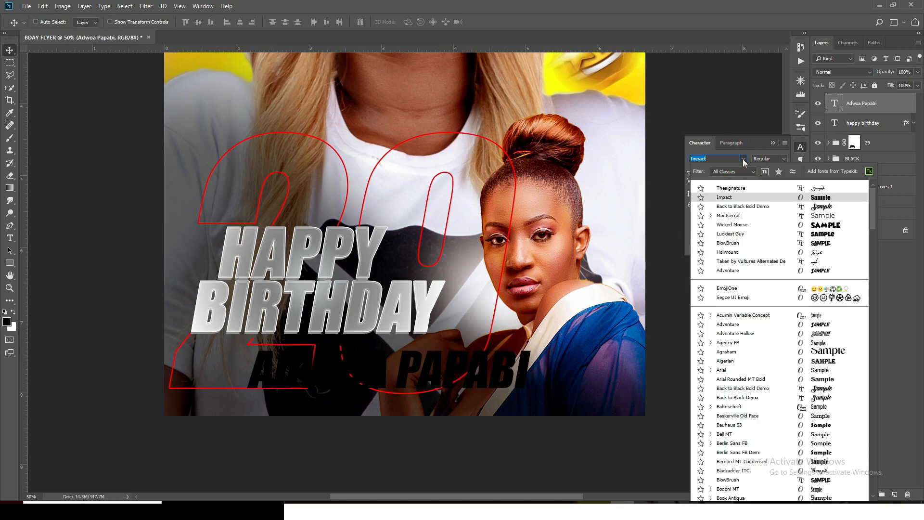
click(734, 252)
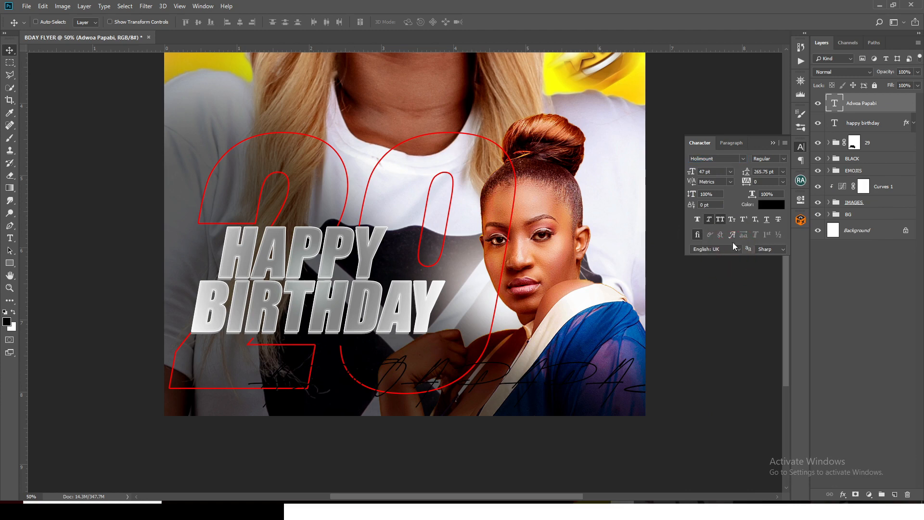
click(721, 219)
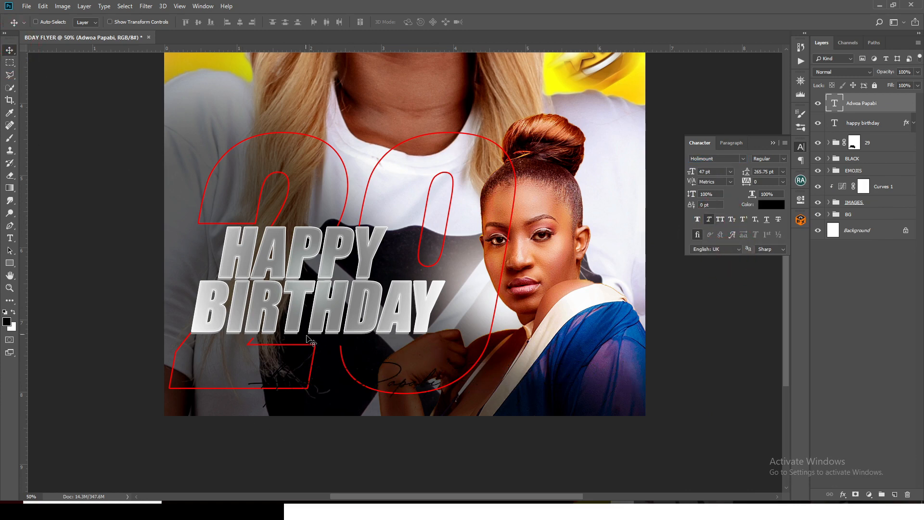
Show the guides and position the signature-style name just beneath BIRTHDAY, across the lower part of the 29
drag(327, 376, 289, 359)
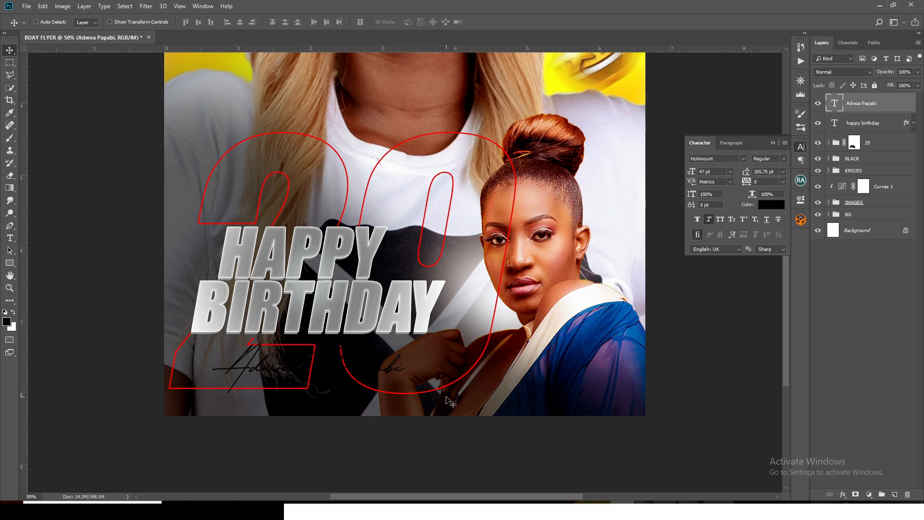
key(ctrl+semicolon)
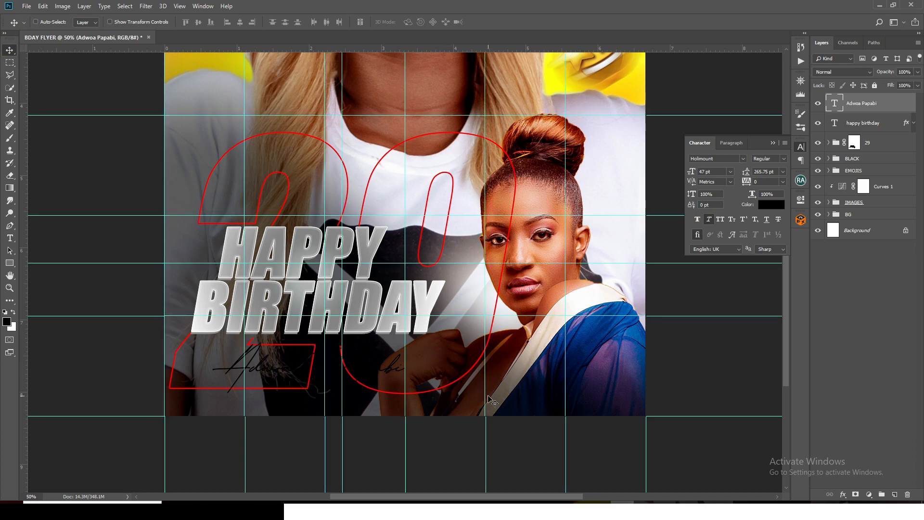
key(ctrl+t)
drag(366, 355, 391, 359)
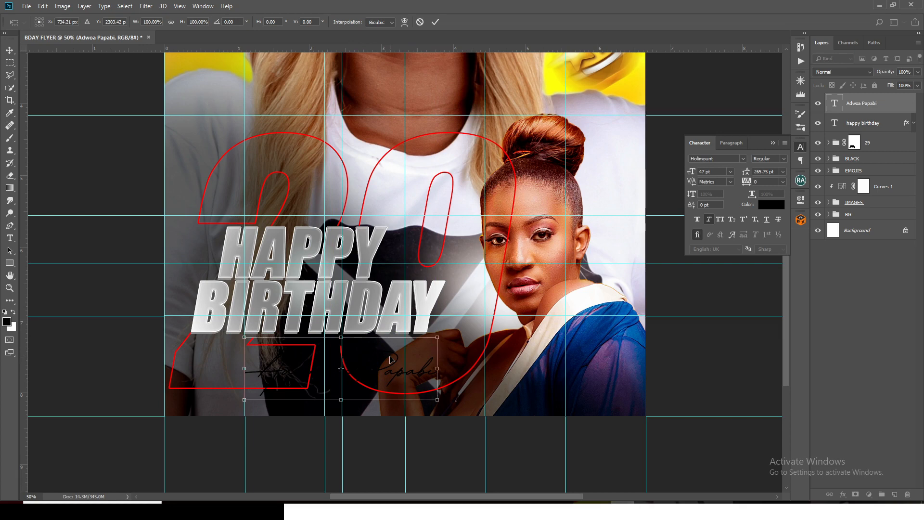
drag(391, 359, 358, 349)
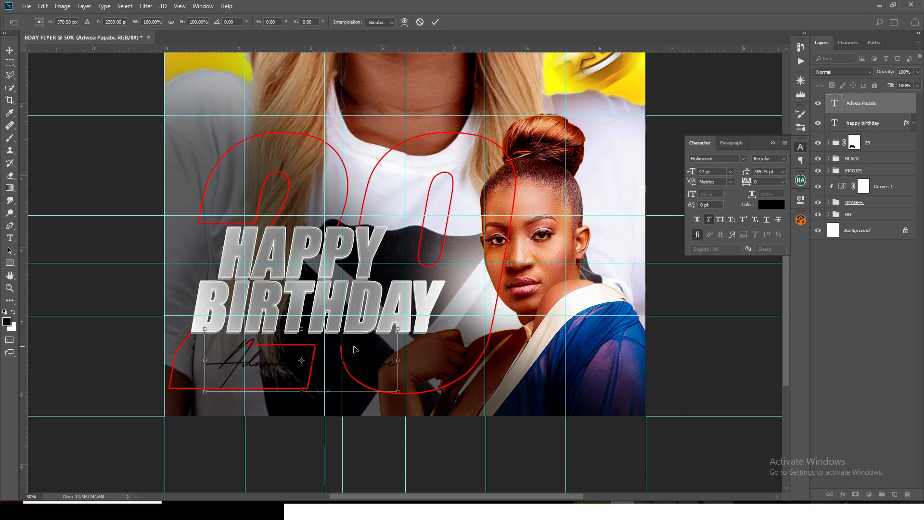
key(Return)
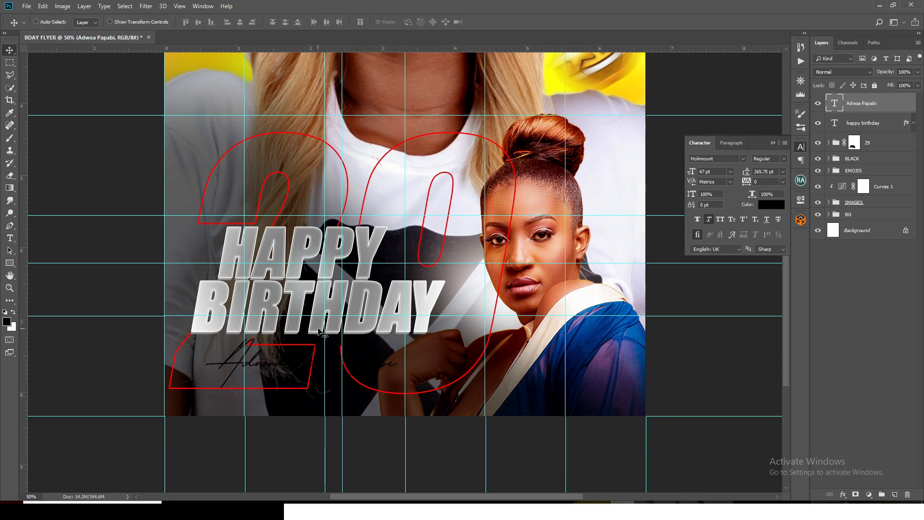
Set the name text's colour to yellow f9d900
click(771, 205)
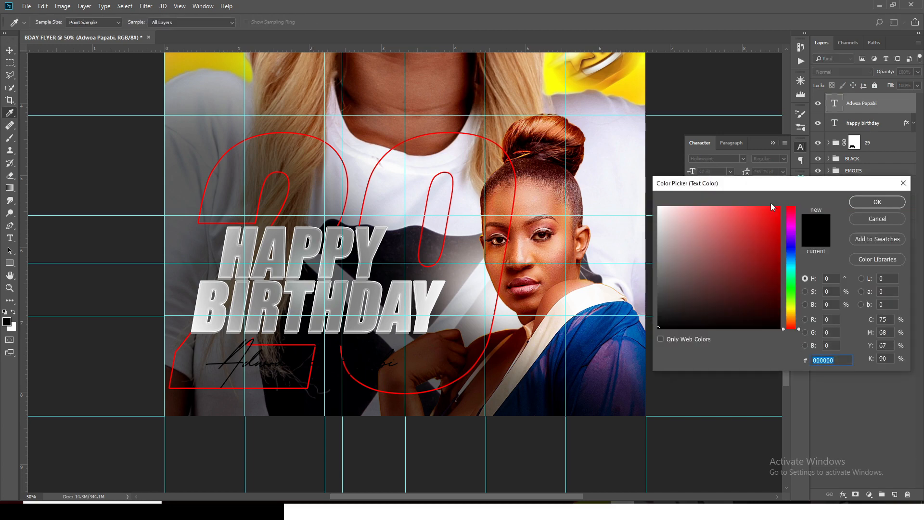
key(BackSpace)
text(f9d)
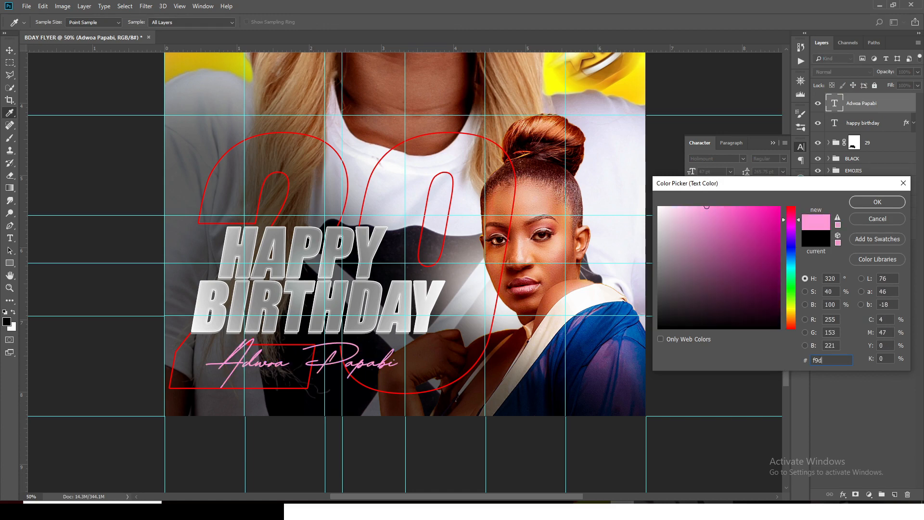
text(900)
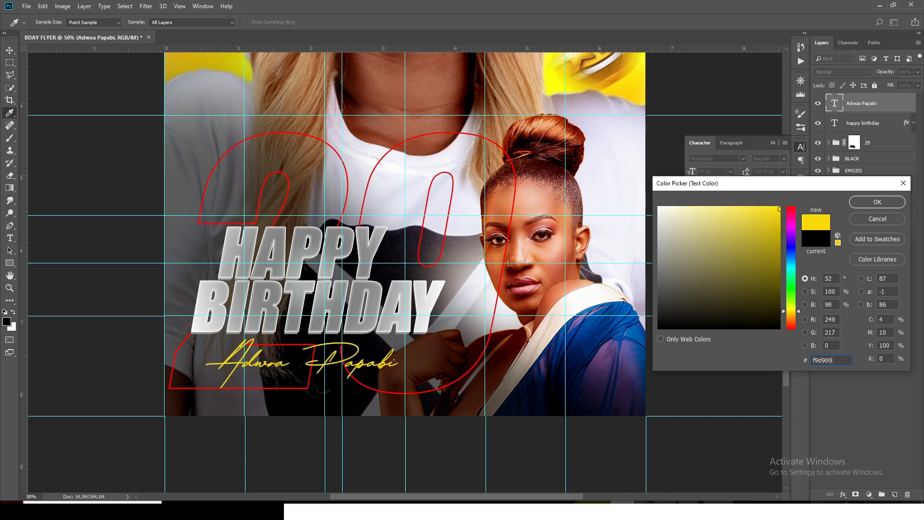
click(874, 205)
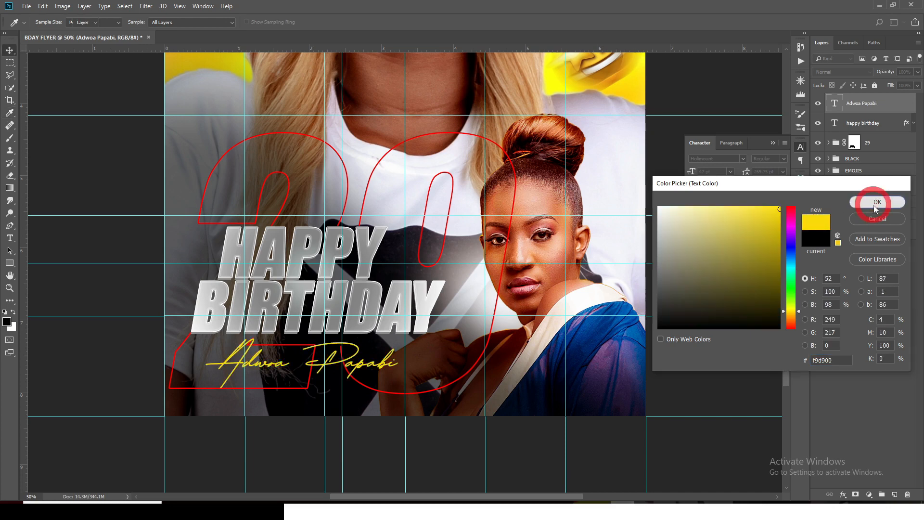
Add a drop shadow to the name text layer and set its colour to black
double_click(899, 103)
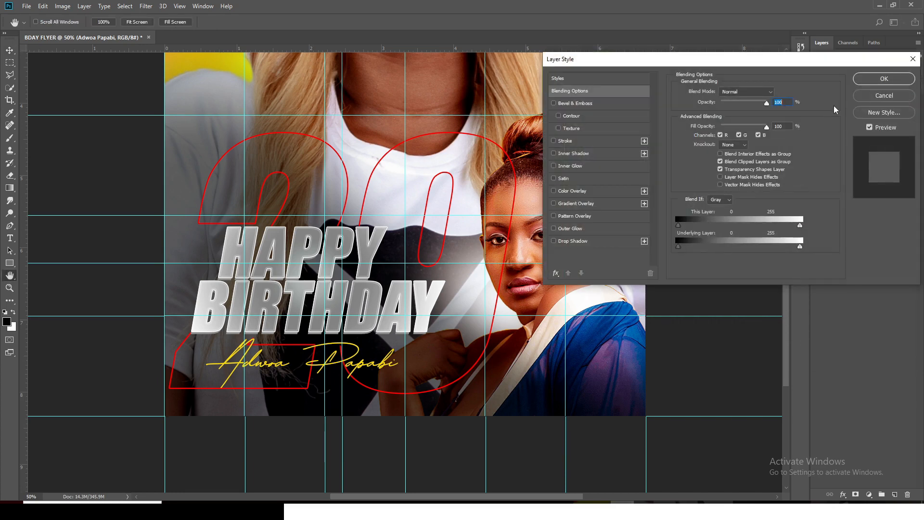
click(580, 241)
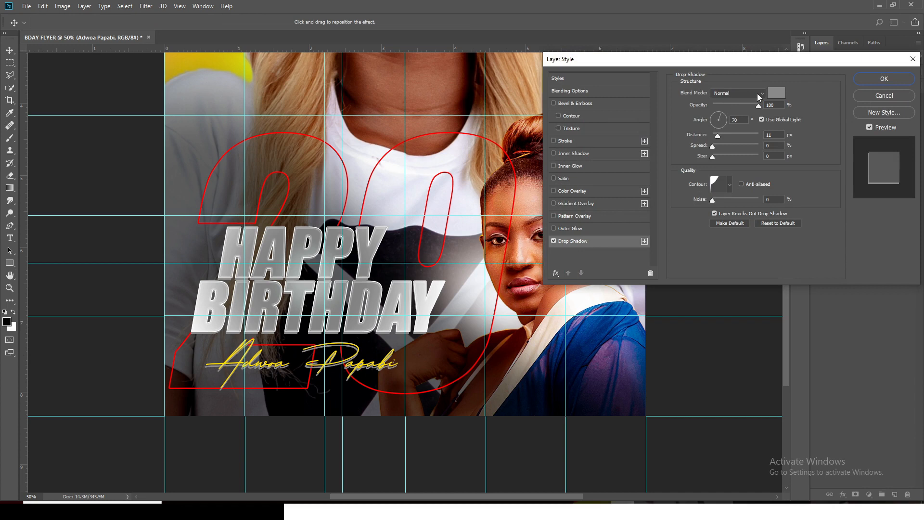
click(777, 94)
drag(671, 318, 656, 331)
click(864, 202)
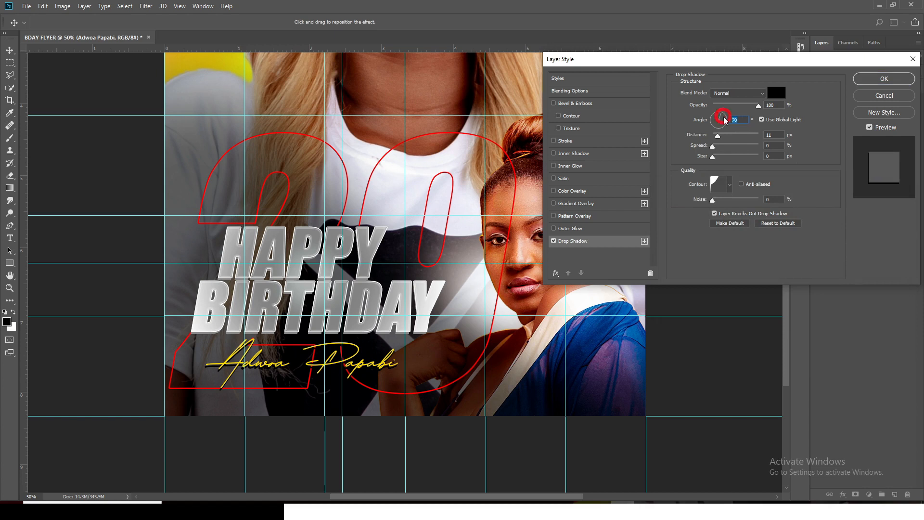
Set the name's drop shadow to 2 px distance and 38 px size, with the first preset contour, the straight linear one
key(Tab)
text(2)
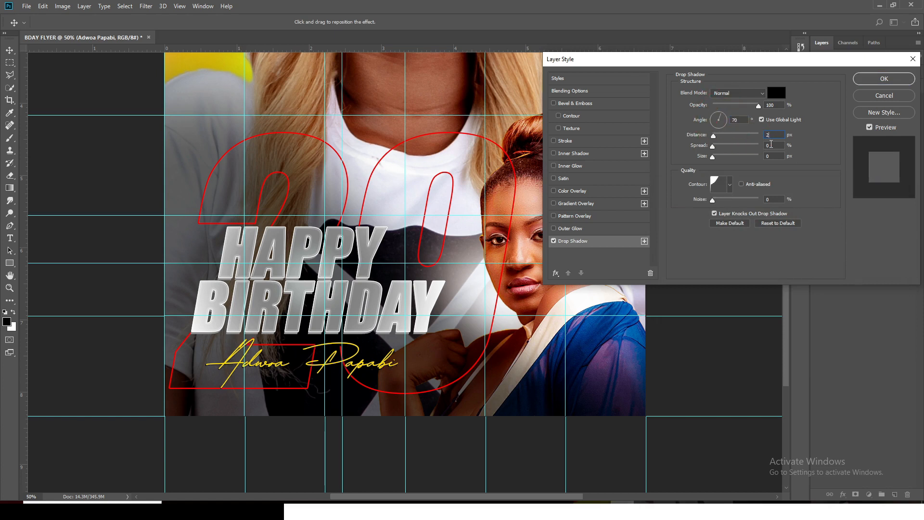
click(769, 144)
click(758, 155)
text(38)
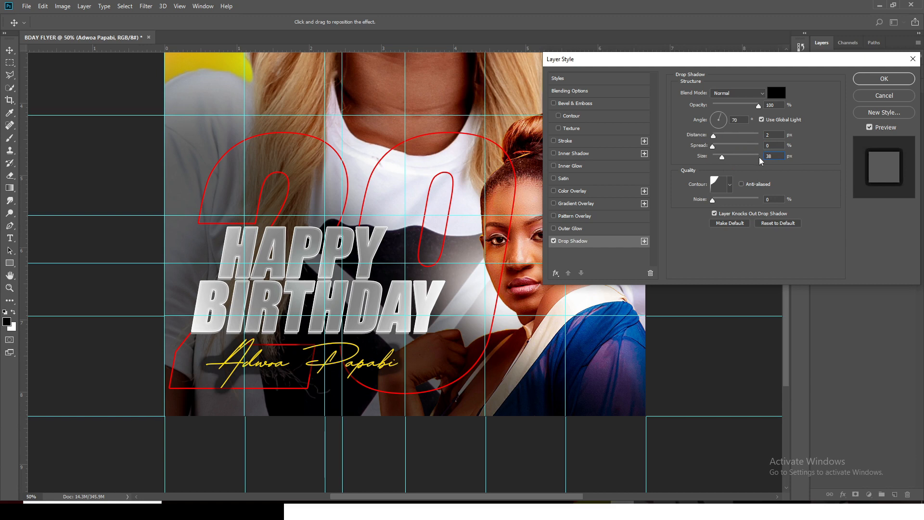
click(730, 184)
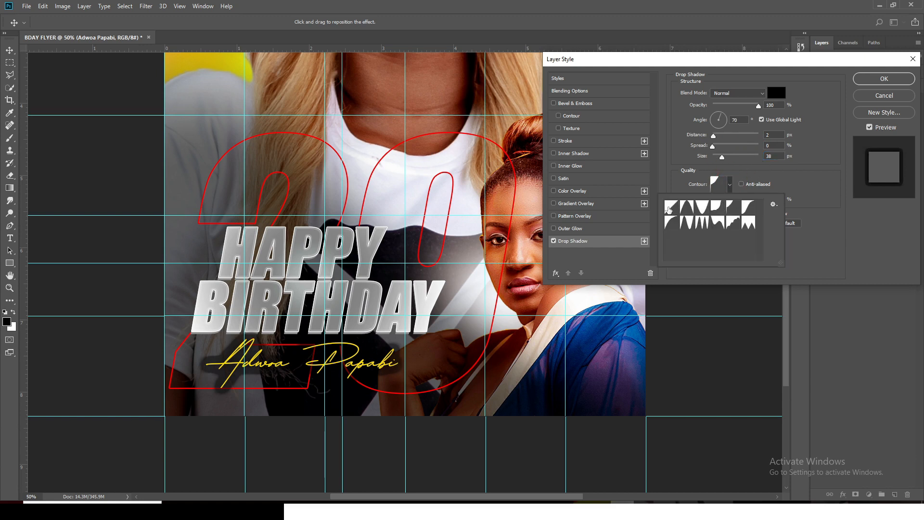
click(669, 208)
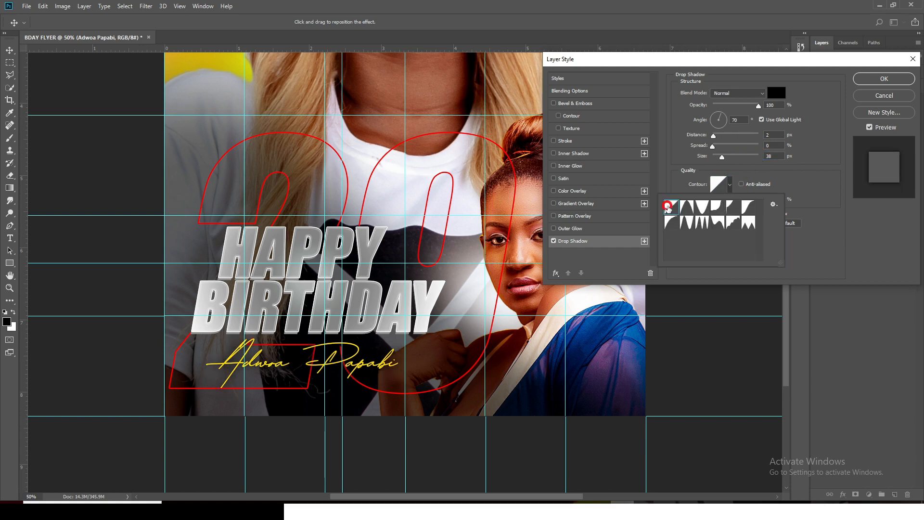
Apply the name text's drop shadow, collapse the character settings, and compare the flyer with the guides hidden and shown again
click(883, 80)
click(882, 80)
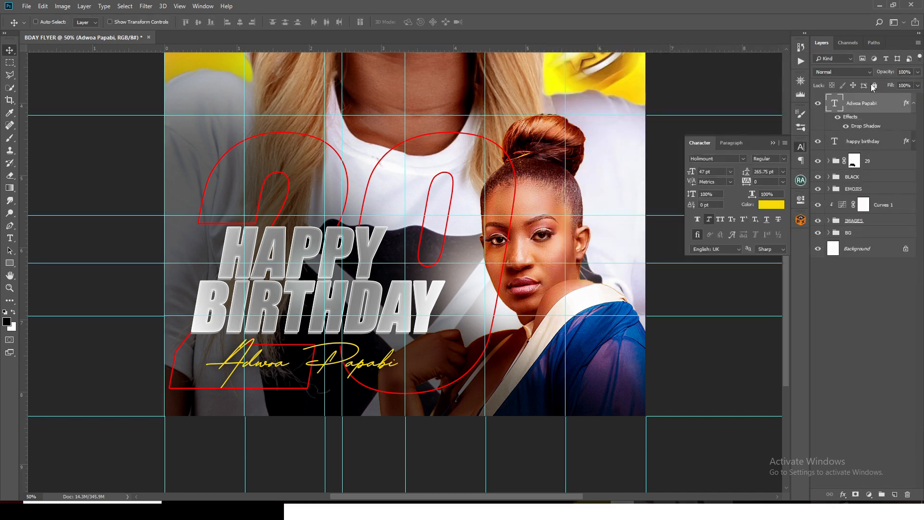
click(772, 143)
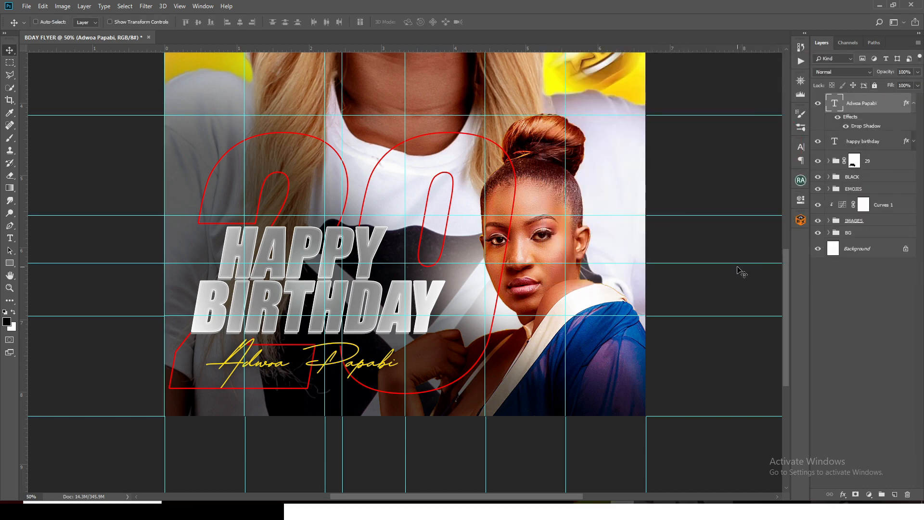
key(ctrl+semicolon)
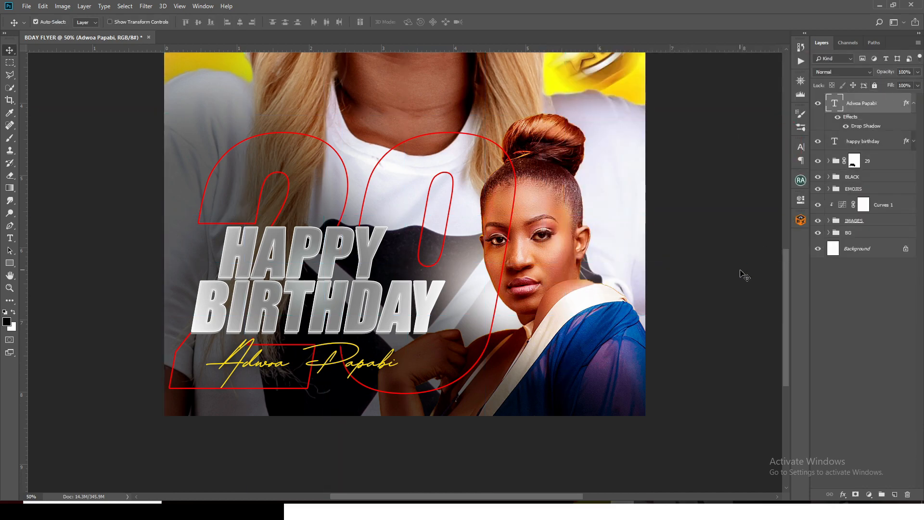
key(ctrl+semicolon)
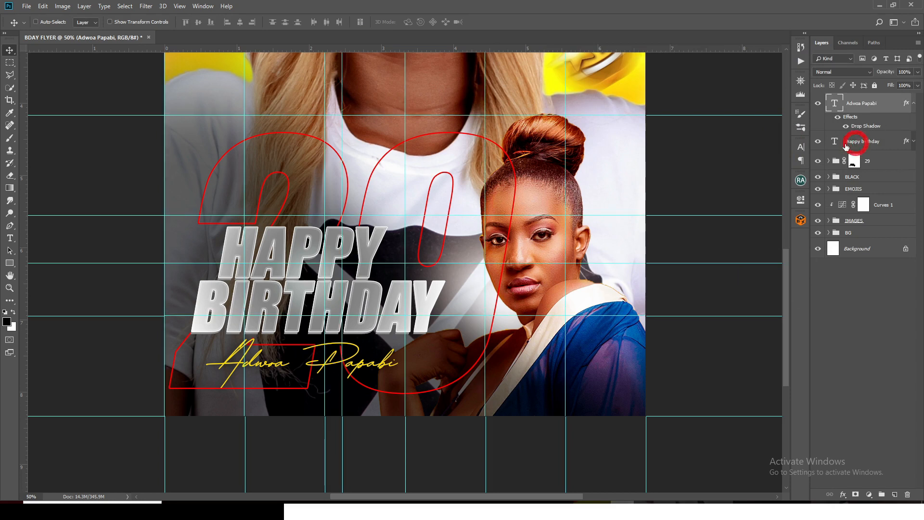
Place a new vertical guide at the horizontal centre of the HAPPY BIRTHDAY text, using its transform box as reference
click(856, 144)
key(ctrl+t)
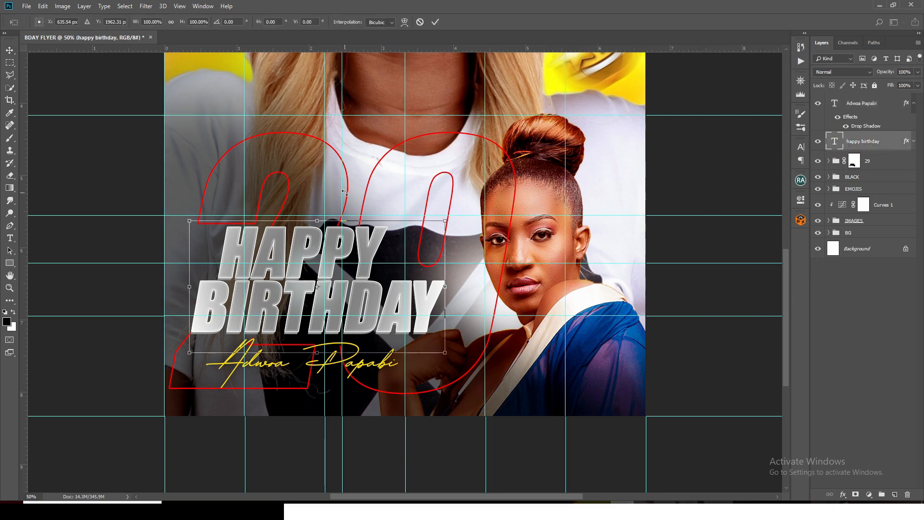
drag(24, 201, 317, 243)
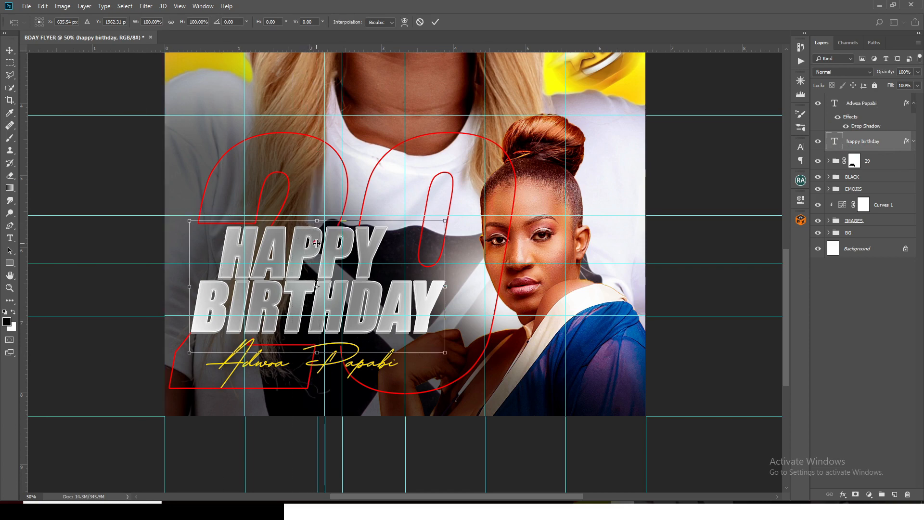
key(Return)
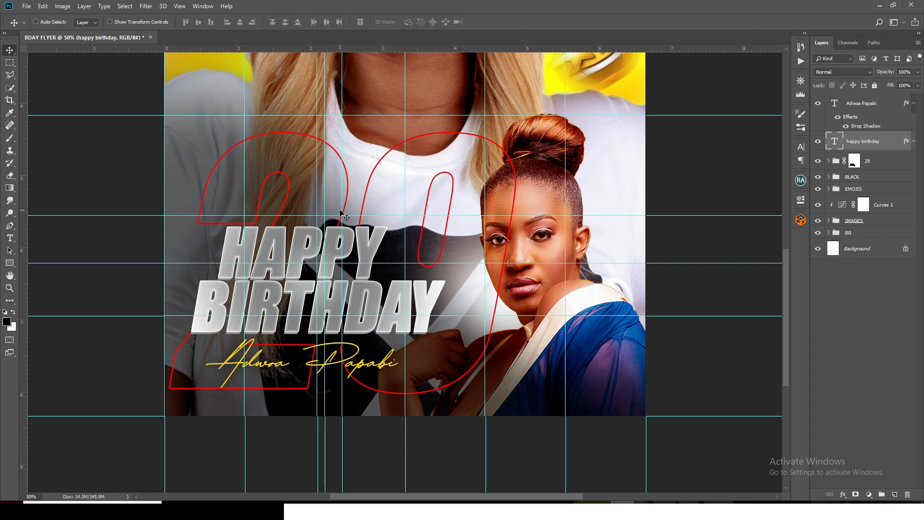
Remove the outer vertical guide just right of the title's centre, and check the new guide against the title's transform box
drag(342, 206, 239, 204)
drag(71, 201, 2, 207)
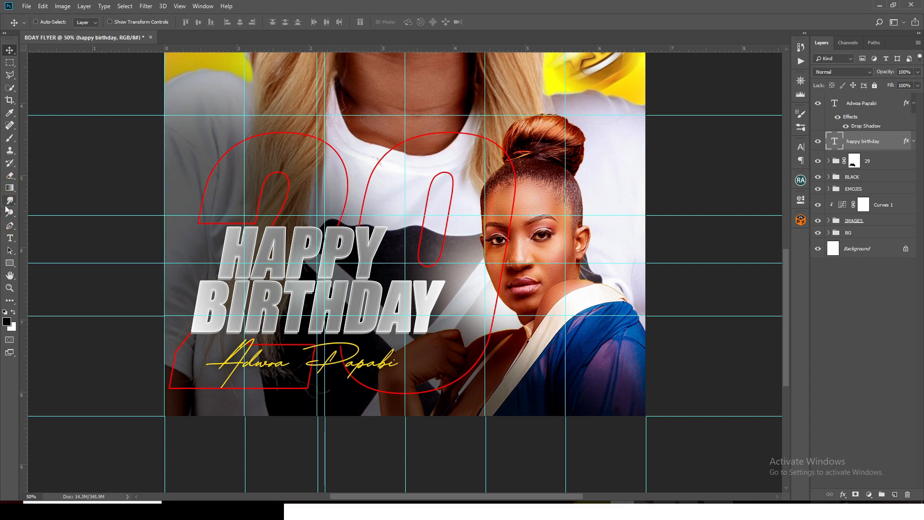
key(ctrl+t)
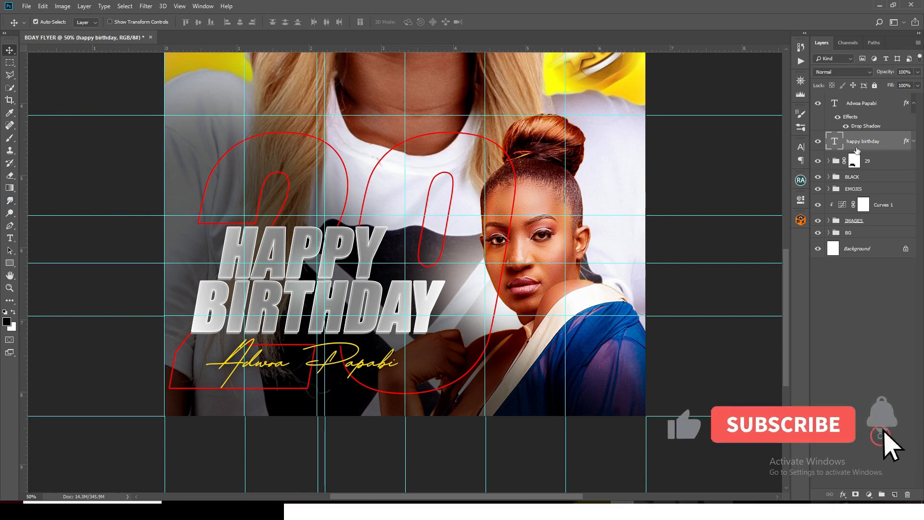
key(Return)
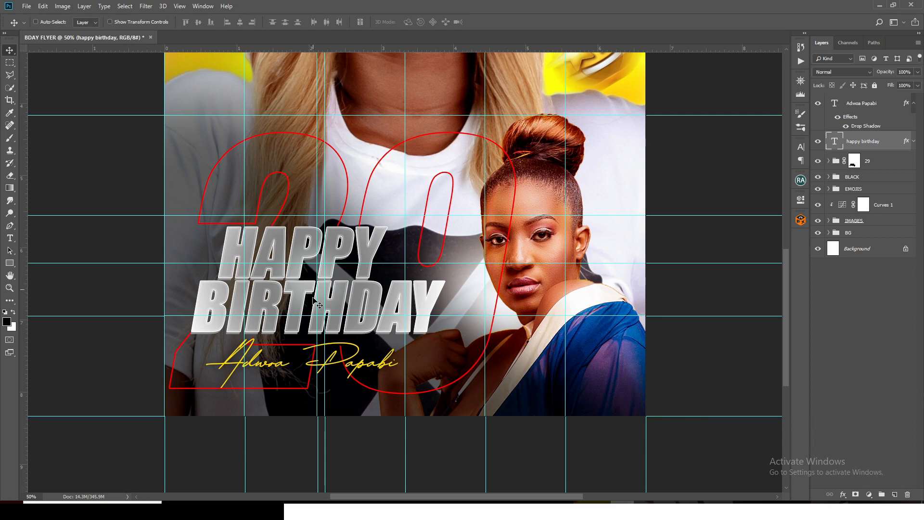
Move the name text 60 px to the right to centre it on the title's vertical guide, and hide the guides
click(854, 107)
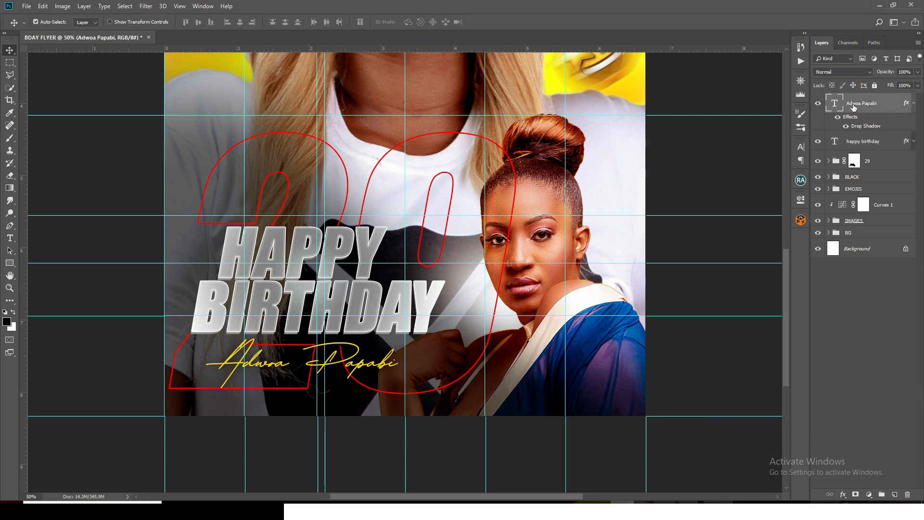
key(ctrl+t)
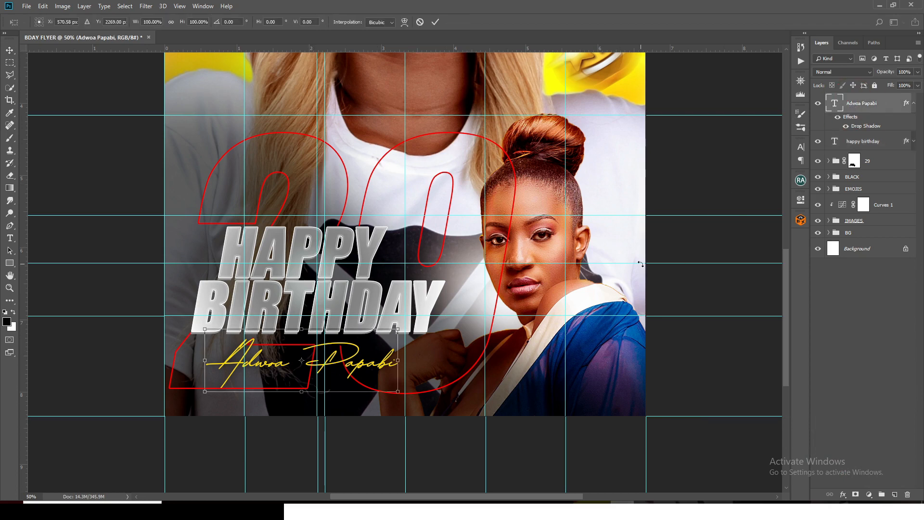
key(shift+Right)
key(shift+Right)
key(shift+Right)
key(shift+Right)
key(shift+Right)
key(shift+Right)
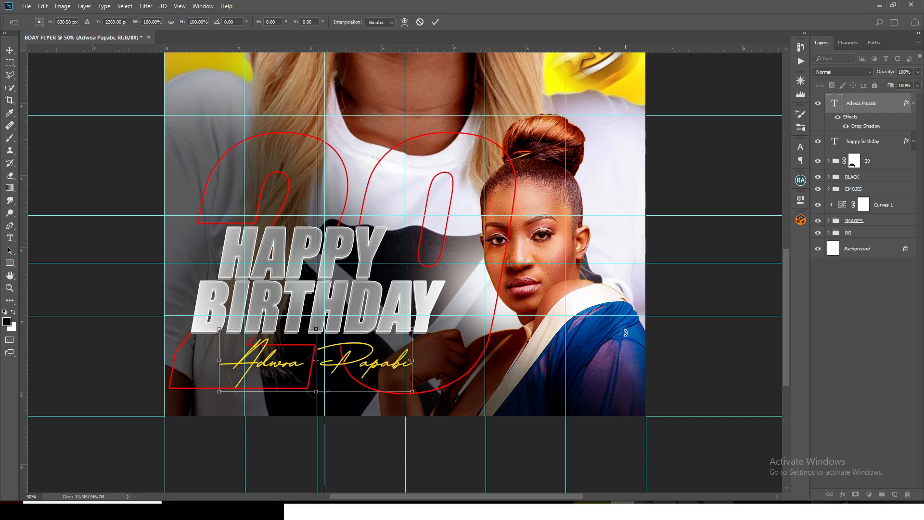
key(Return)
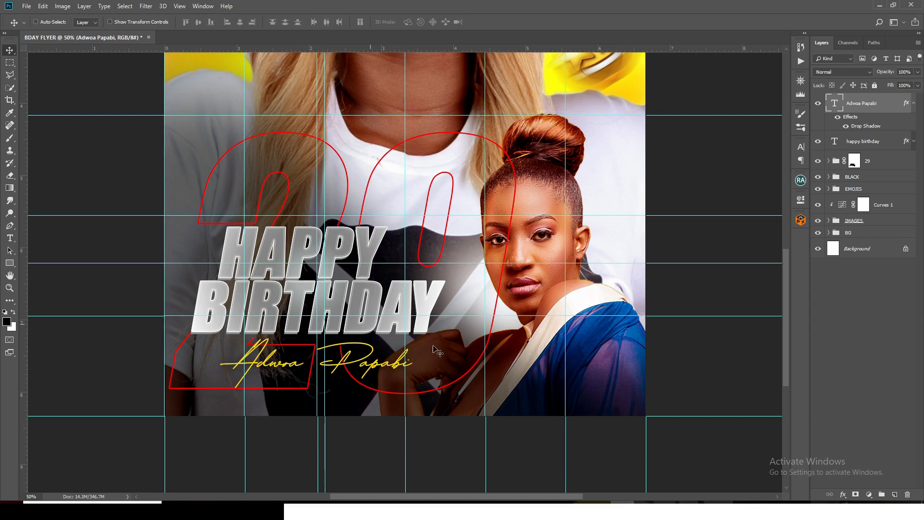
key(ctrl+minus)
key(ctrl+semicolon)
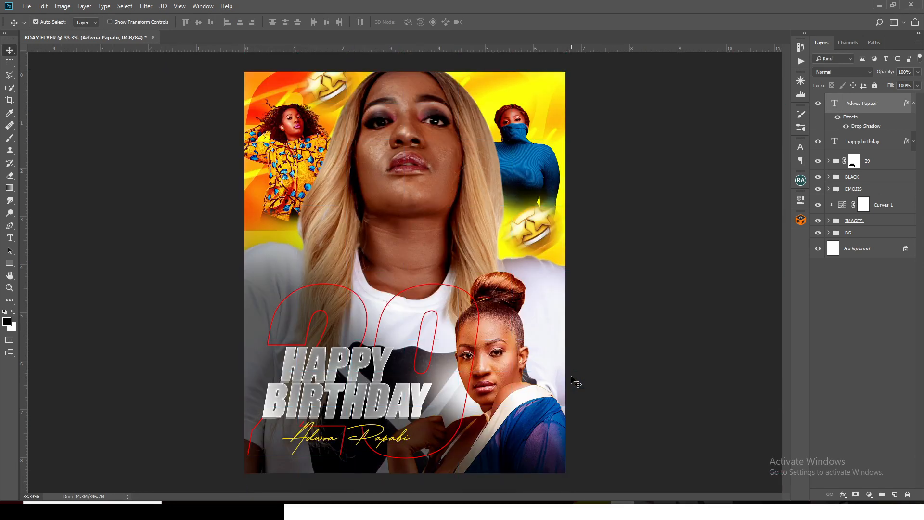
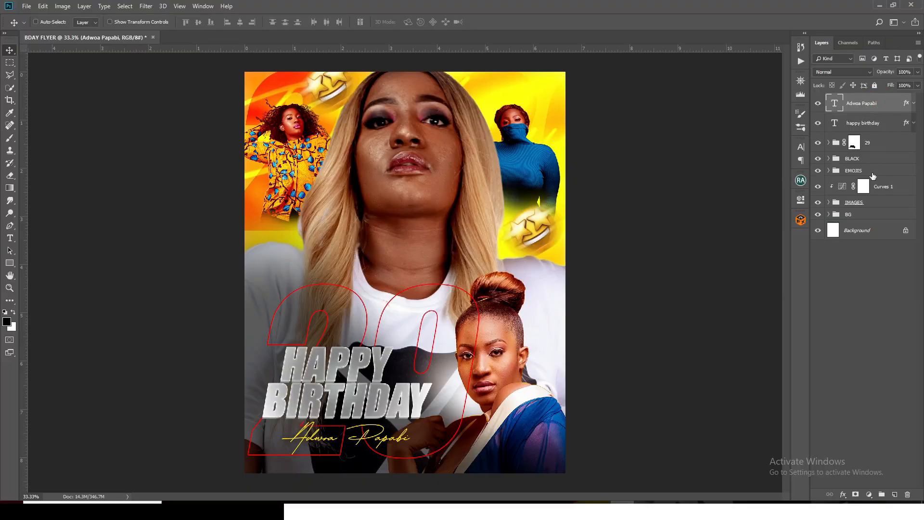
Group the name text, the happy birthday text and the 29 group into a new group named MESSAGE
shift+click(884, 143)
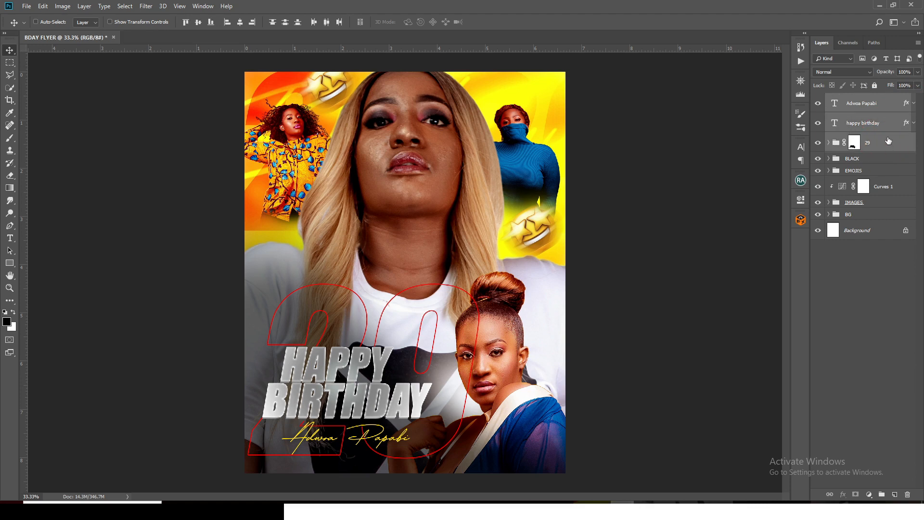
key(ctrl+g)
double_click(850, 99)
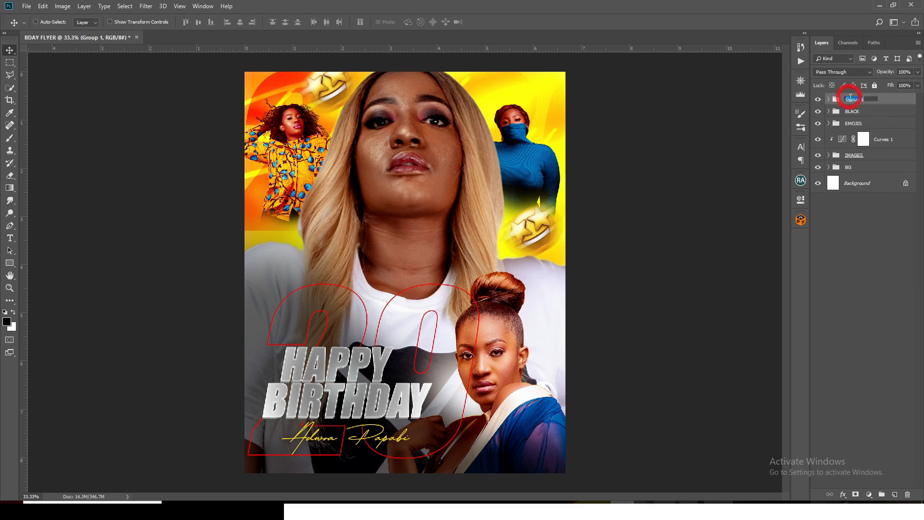
text(MESSAGE)
key(Return)
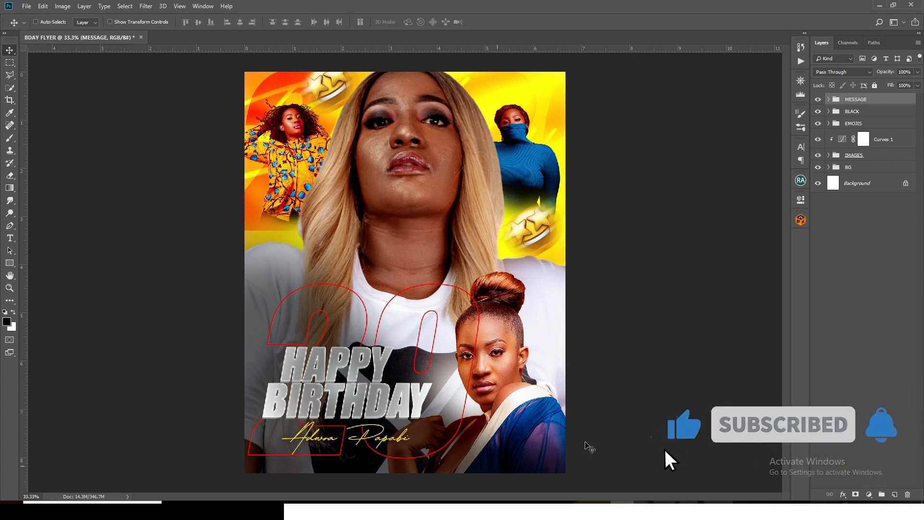
Add a new layer above the name text inside the MESSAGE group, and set the brush colour to white ffffff
click(829, 99)
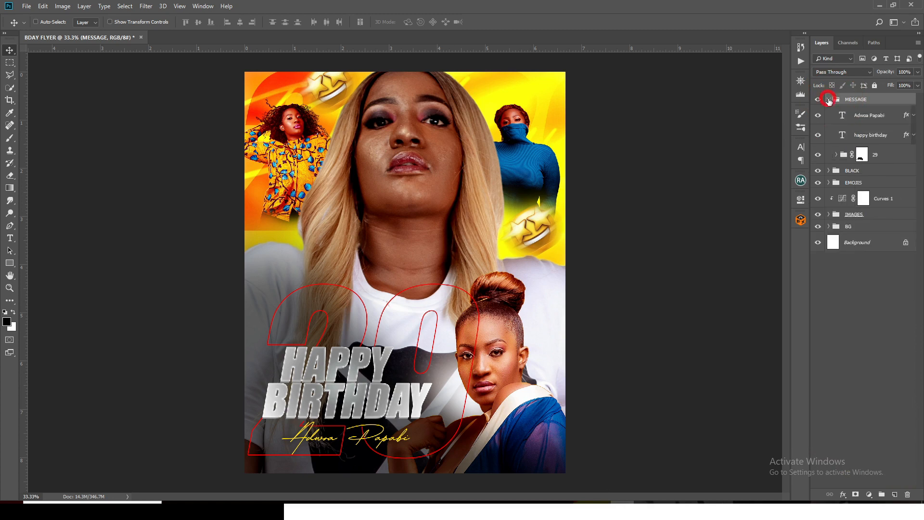
click(869, 116)
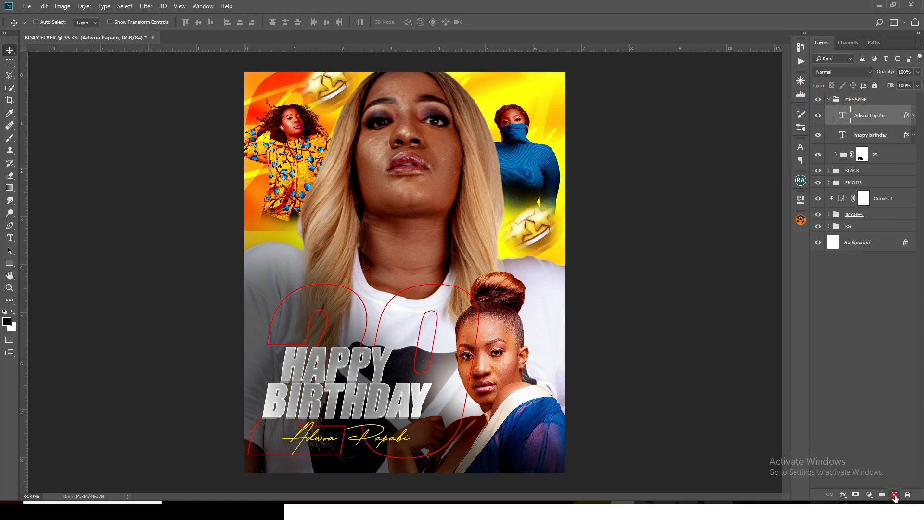
click(894, 494)
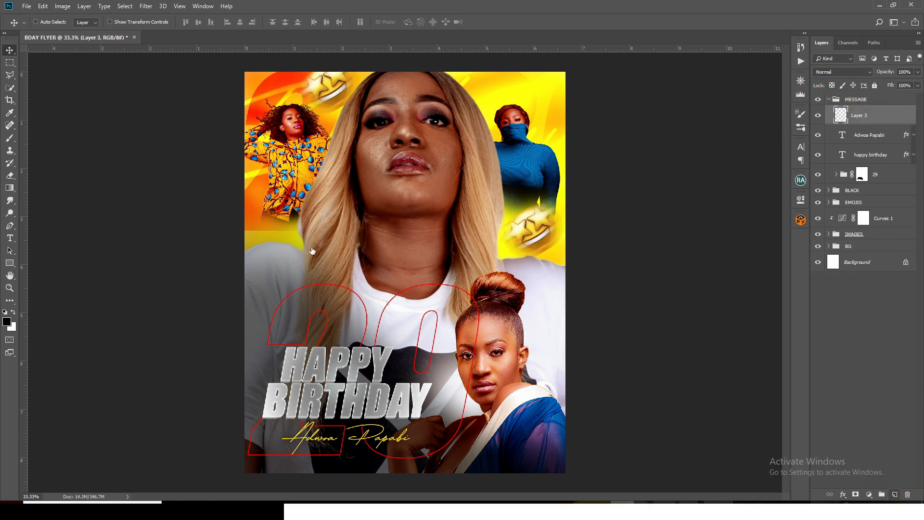
click(10, 138)
click(8, 323)
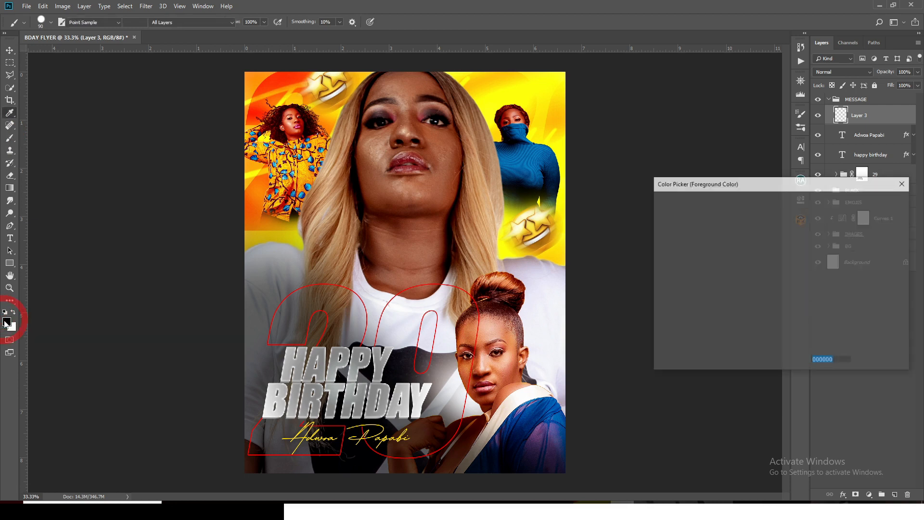
text(ffffff)
click(874, 203)
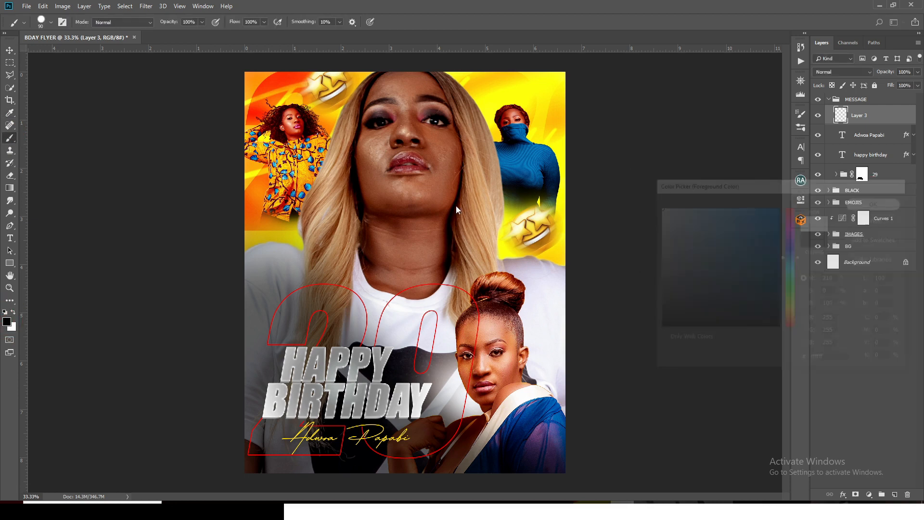
Enlarge the brush to 200 px and switch it to the soft round tip
key(bracketright)
key(bracketright)
key(bracketright)
key(bracketright)
key(bracketright)
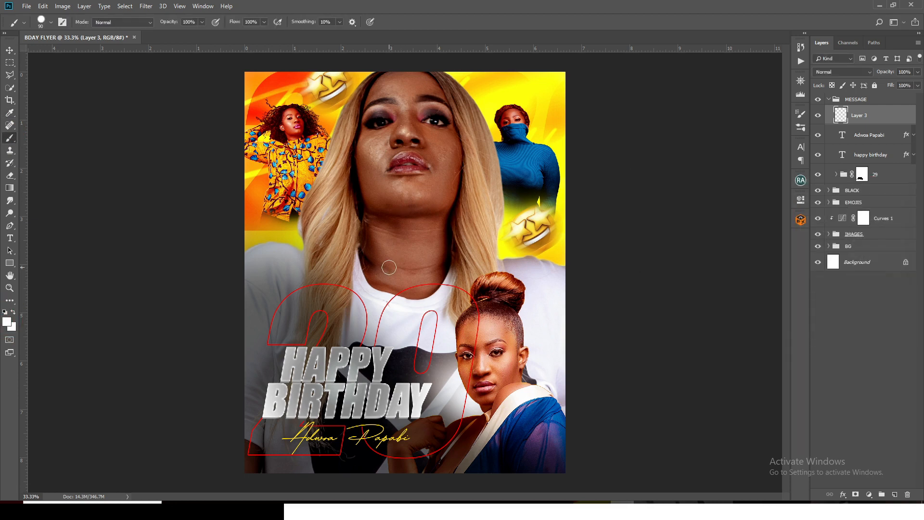
click(44, 25)
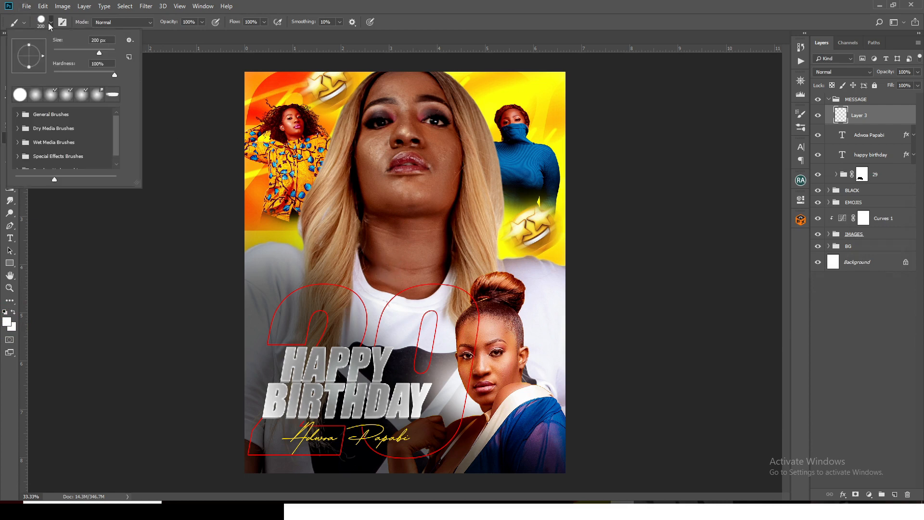
click(36, 95)
click(351, 2)
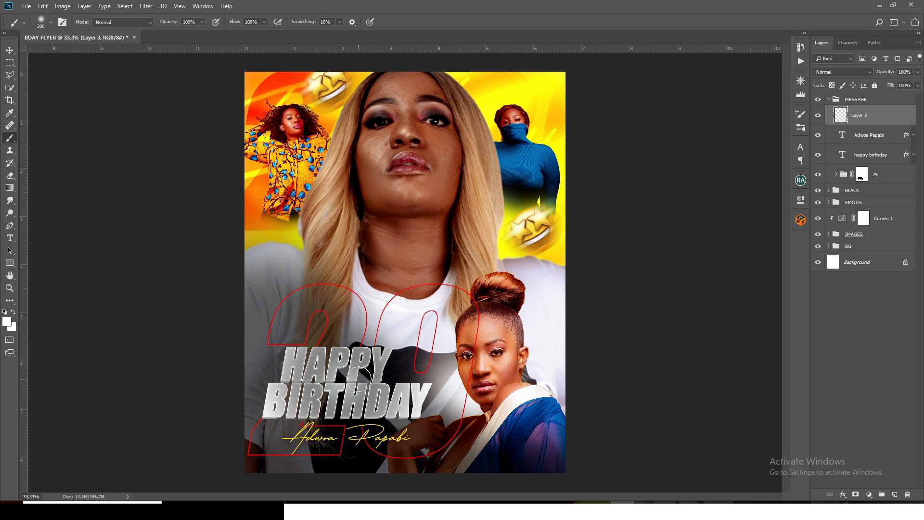
Enlarge the soft brush to 700 px and paint a white glow over the middle of the HAPPY BIRTHDAY title
key(bracketright)
key(bracketright)
key(bracketright)
key(bracketright)
key(bracketright)
mouse_move(361, 330)
mouse_down()
mouse_move(410, 325)
mouse_move(362, 383)
mouse_up()
Set the white glow layer's opacity to 98%
key(v)
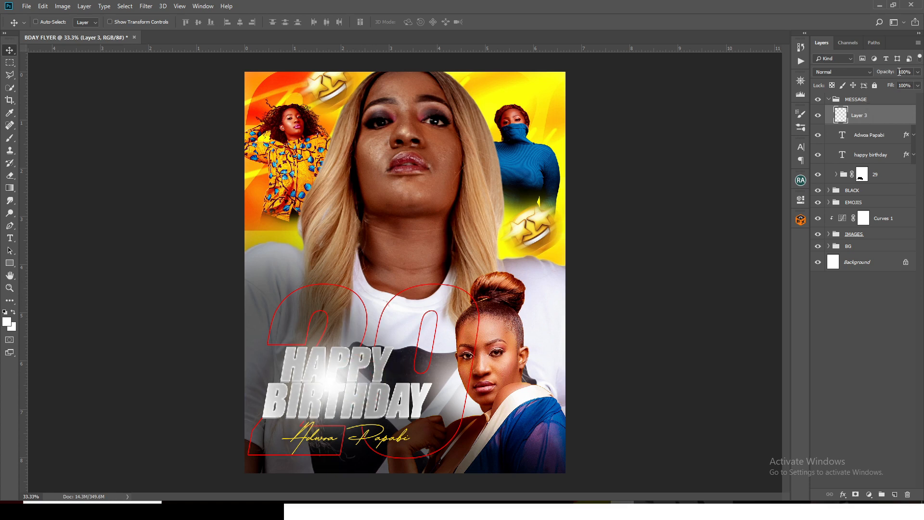
text(98)
click(873, 118)
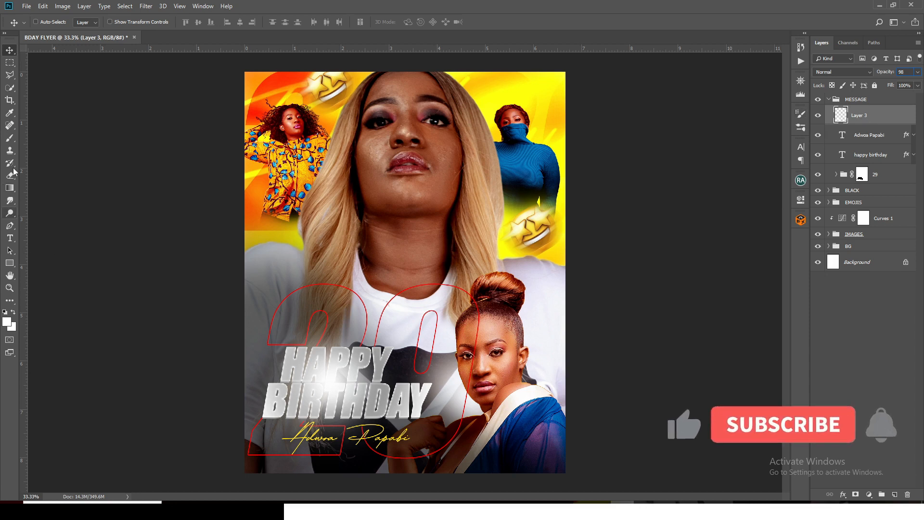
Browse the brush tips, choose the flat stroke-shaped tip 1543 from the recent brushes, and close the brush settings
click(9, 138)
click(50, 22)
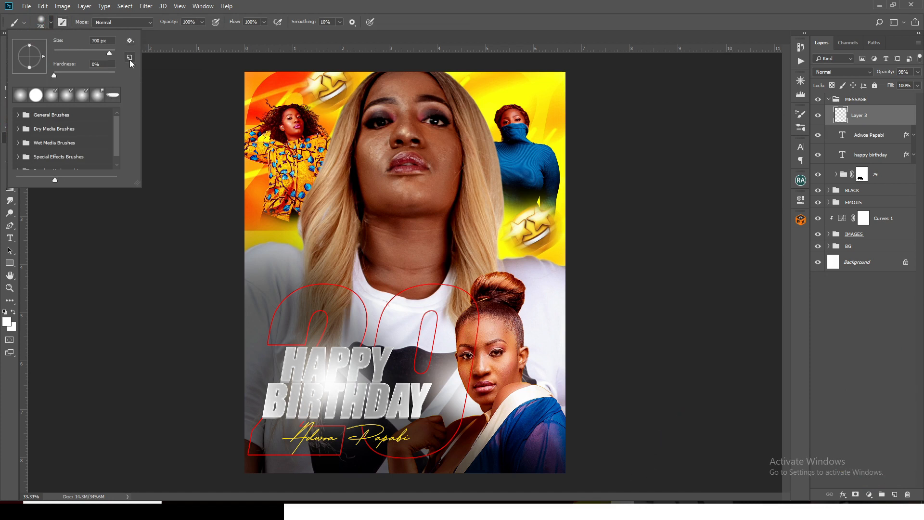
click(68, 21)
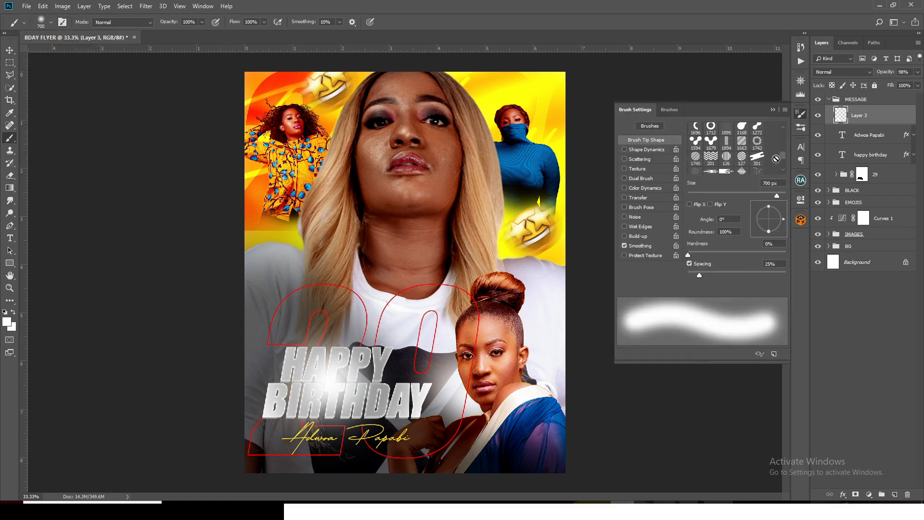
drag(781, 157, 781, 148)
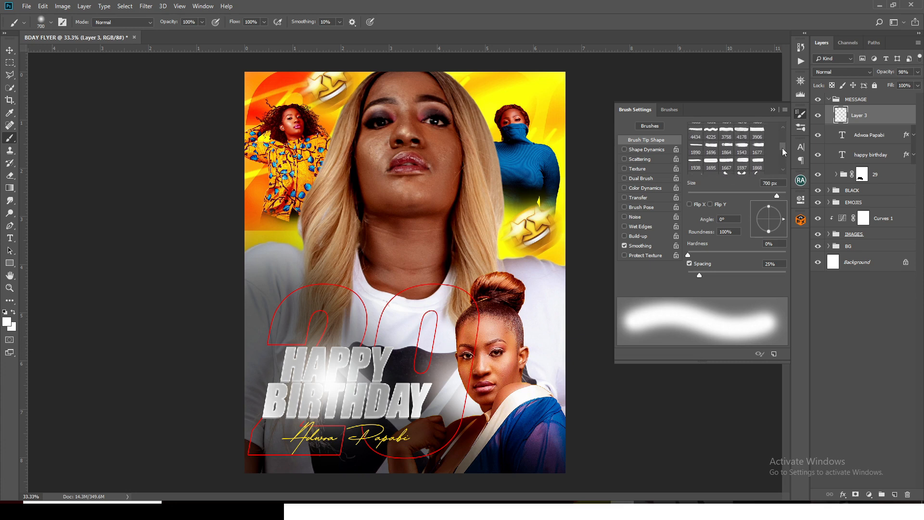
click(51, 23)
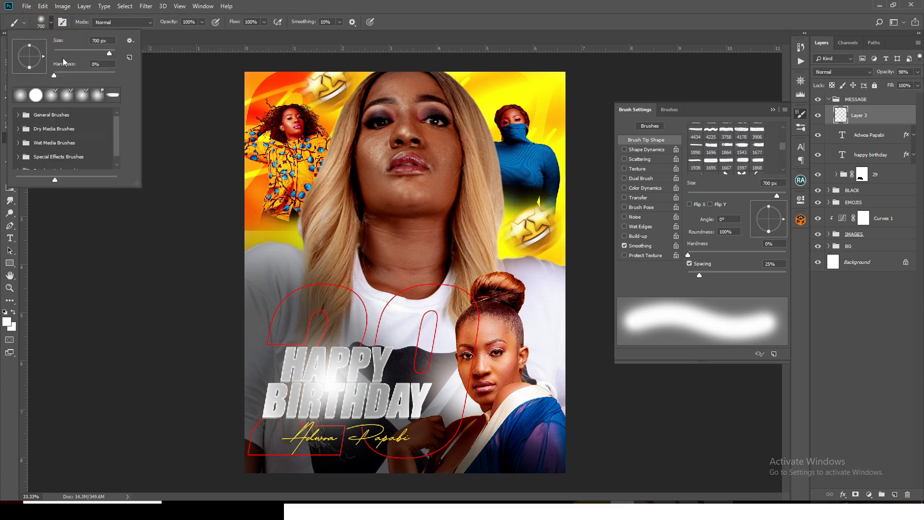
double_click(112, 95)
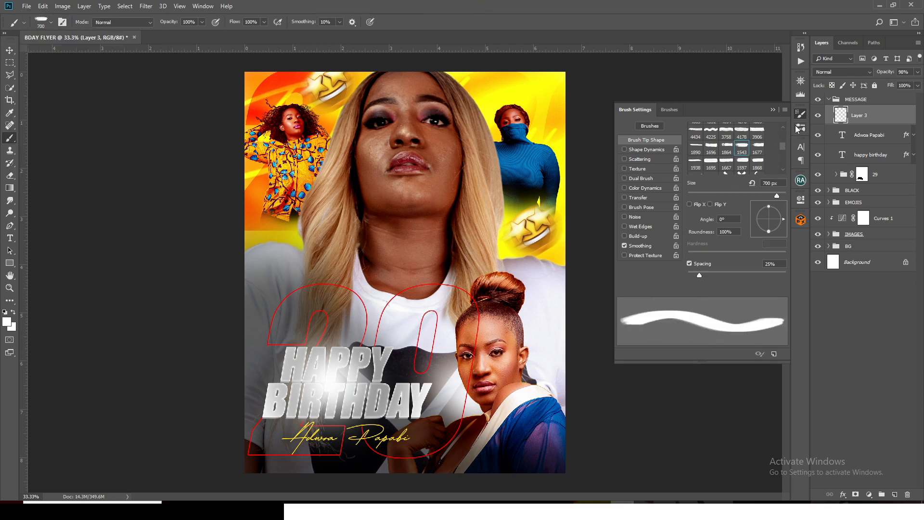
click(773, 110)
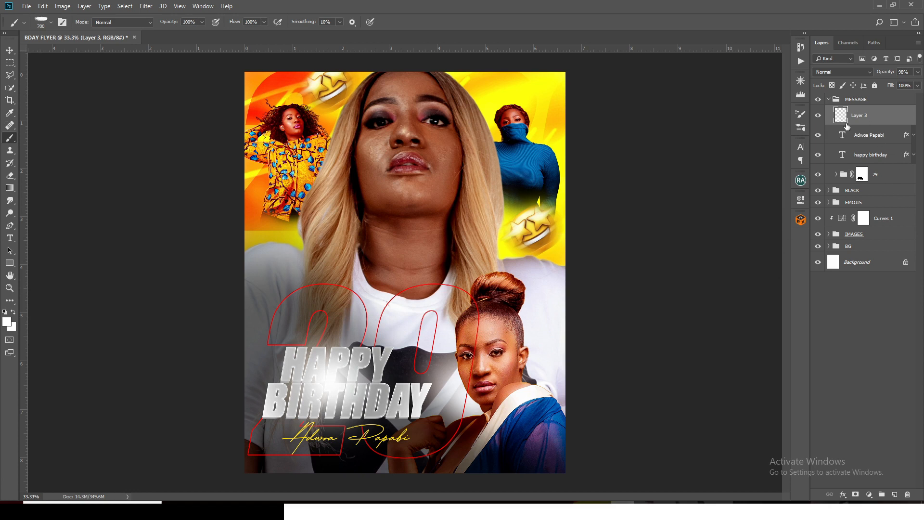
Stamp a white flat brush stroke on a new layer just above the HAPPY BIRTHDAY title
click(818, 115)
click(818, 115)
click(894, 494)
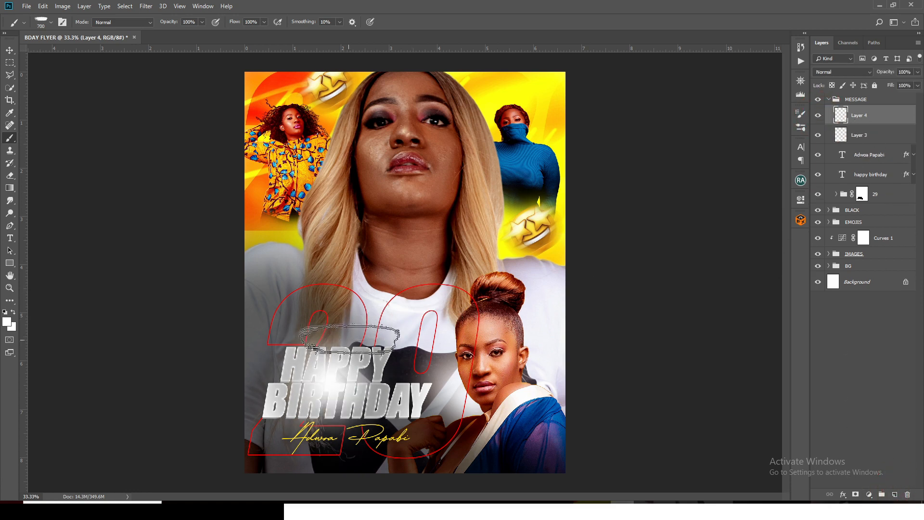
click(343, 325)
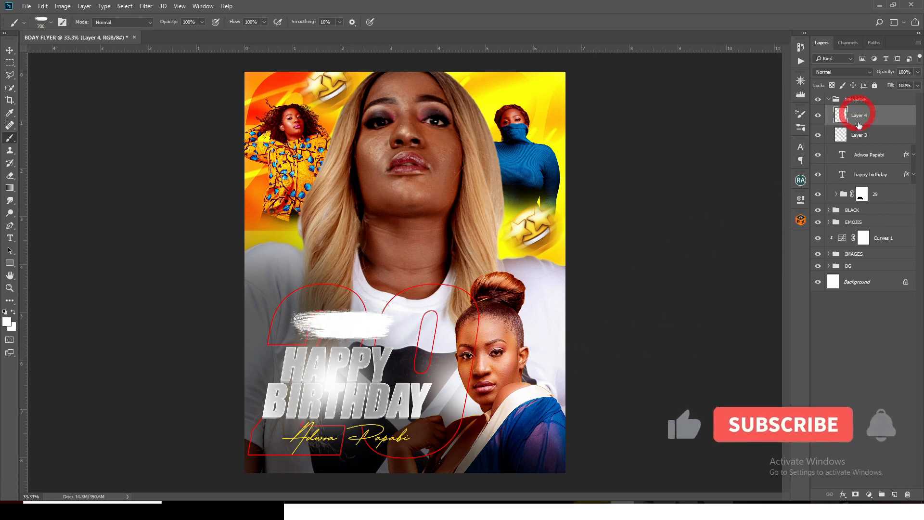
Scale the white brush stroke down slightly around its centre
key(ctrl+t)
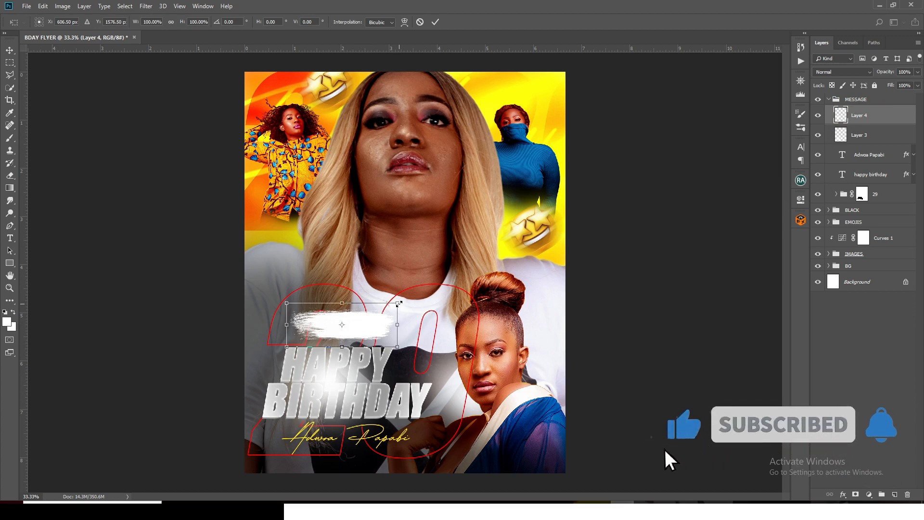
drag(398, 303, 391, 305)
key(Return)
key(b)
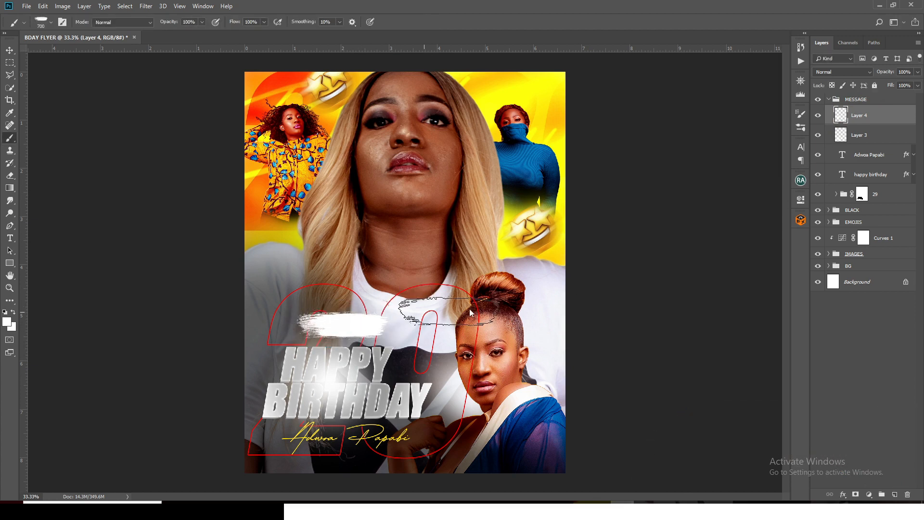
Give the brush stroke layer a Color Overlay in yellow f9d900
double_click(911, 117)
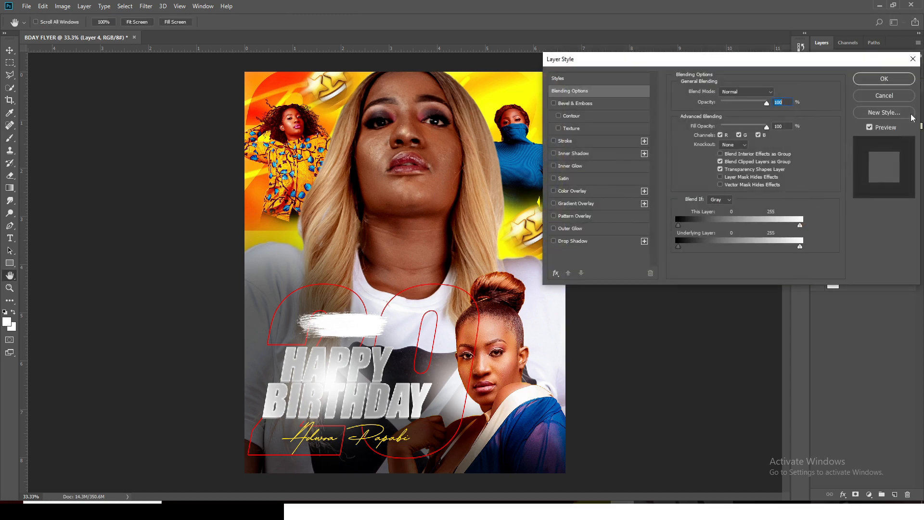
click(571, 192)
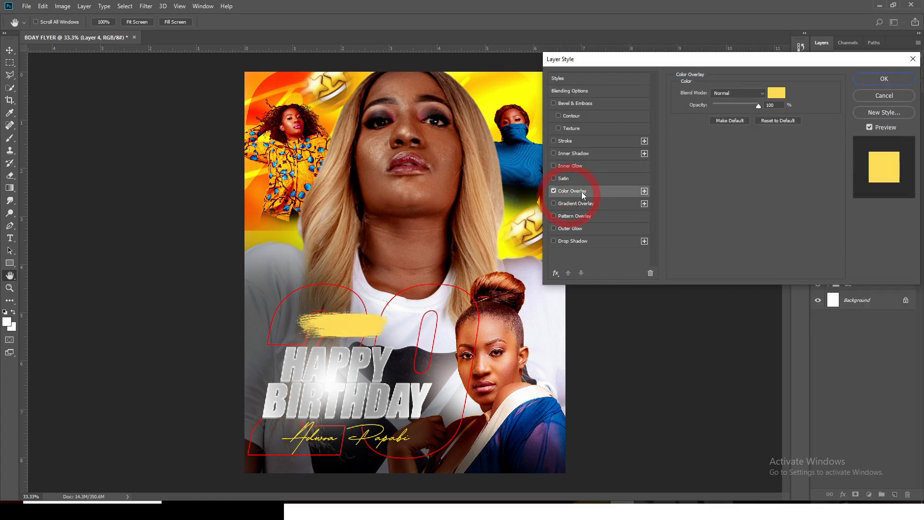
click(779, 94)
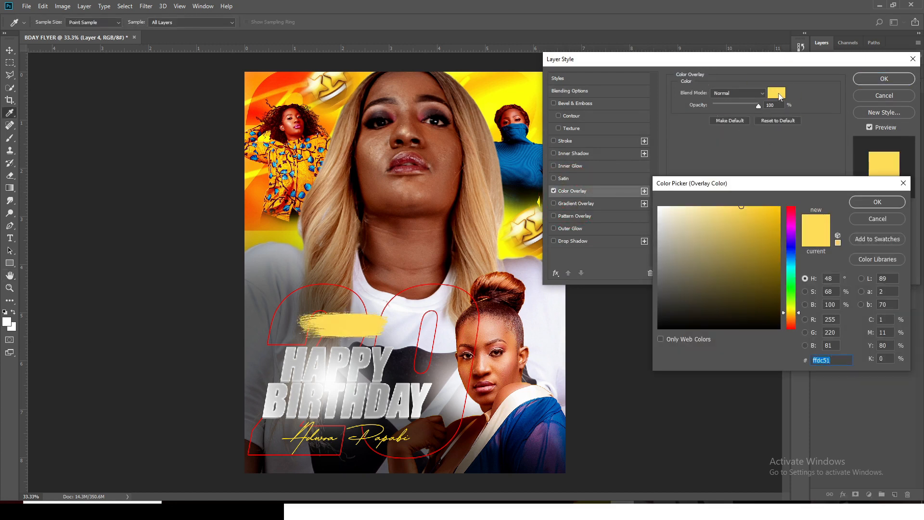
text(f9)
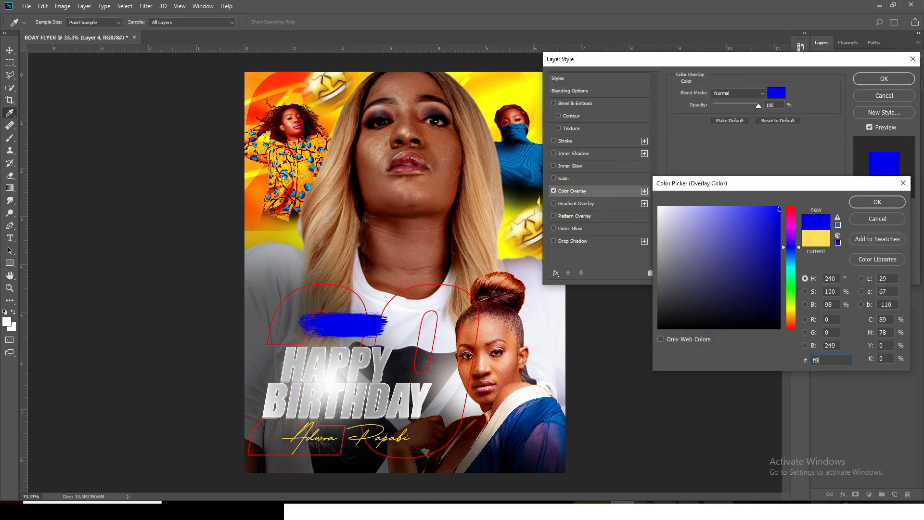
text(d900)
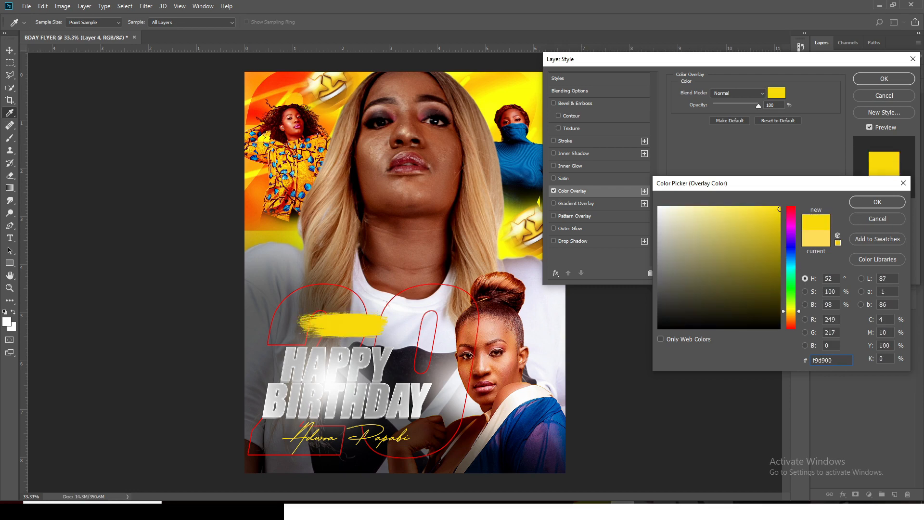
click(877, 202)
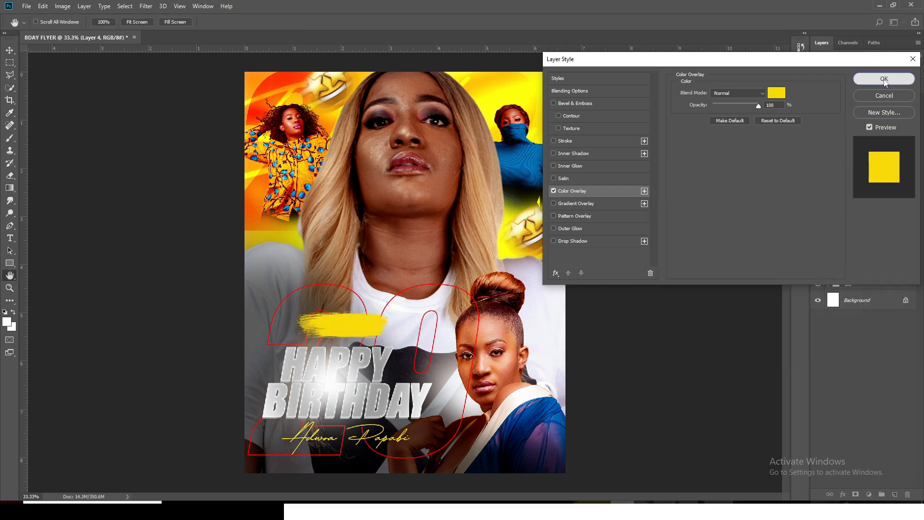
click(884, 78)
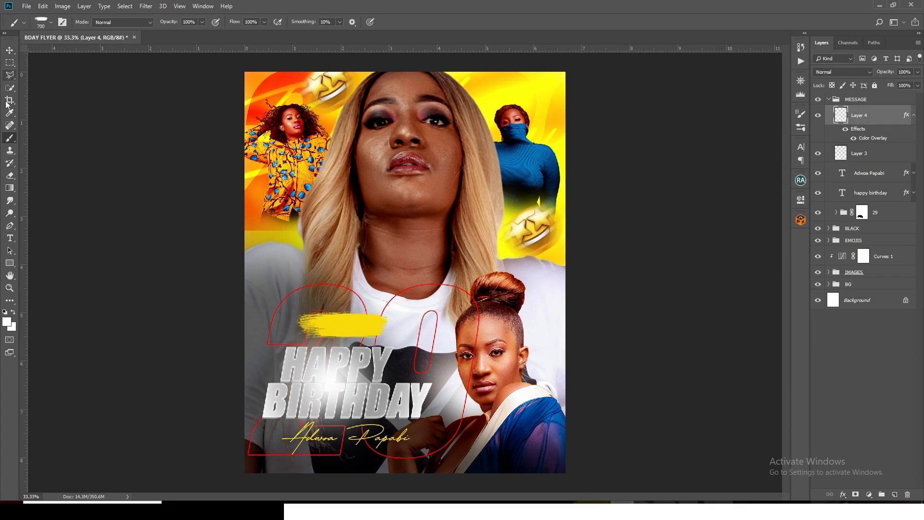
Add a text layer with the birthday date copied from the Notepad file and move it onto the yellow stroke
click(9, 237)
click(534, 458)
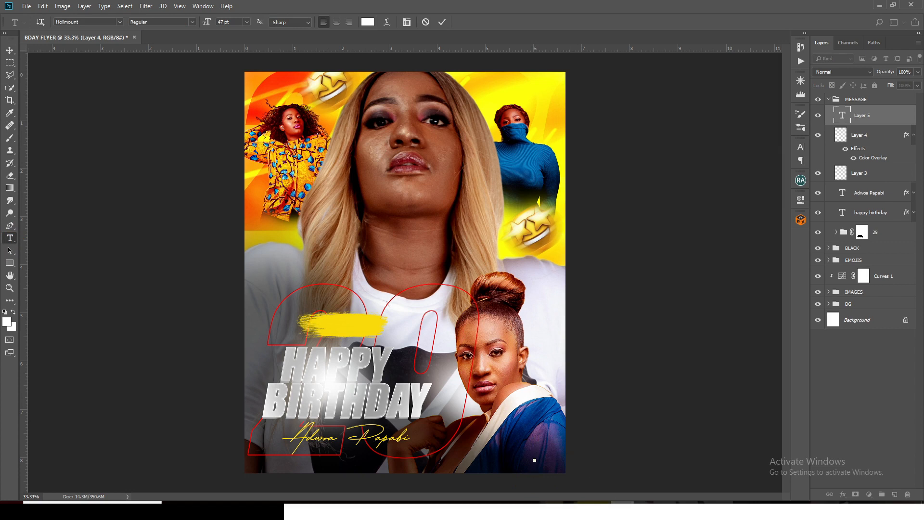
click(551, 502)
drag(457, 377, 413, 383)
key(ctrl+c)
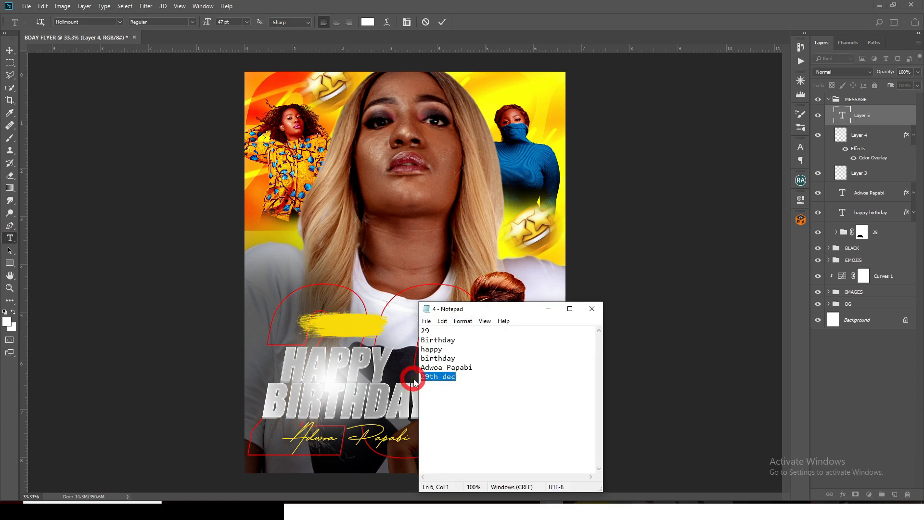
click(596, 7)
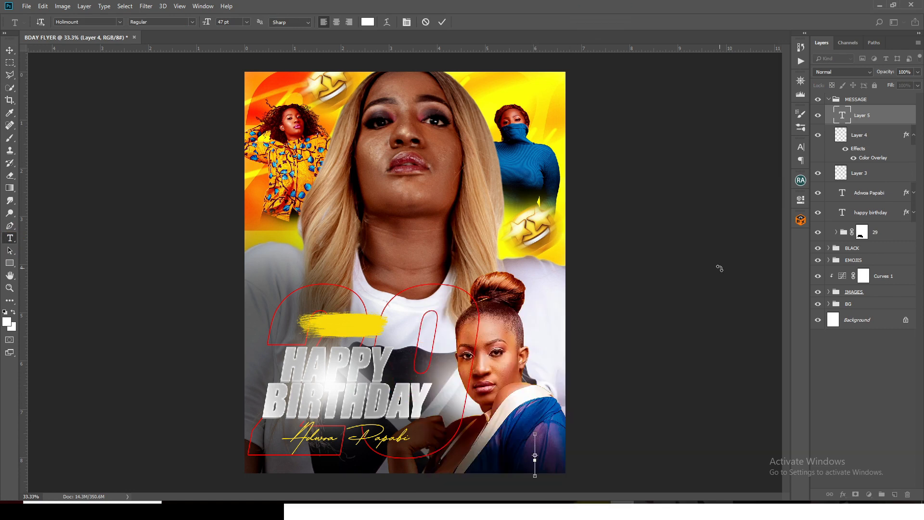
key(ctrl+v)
click(861, 100)
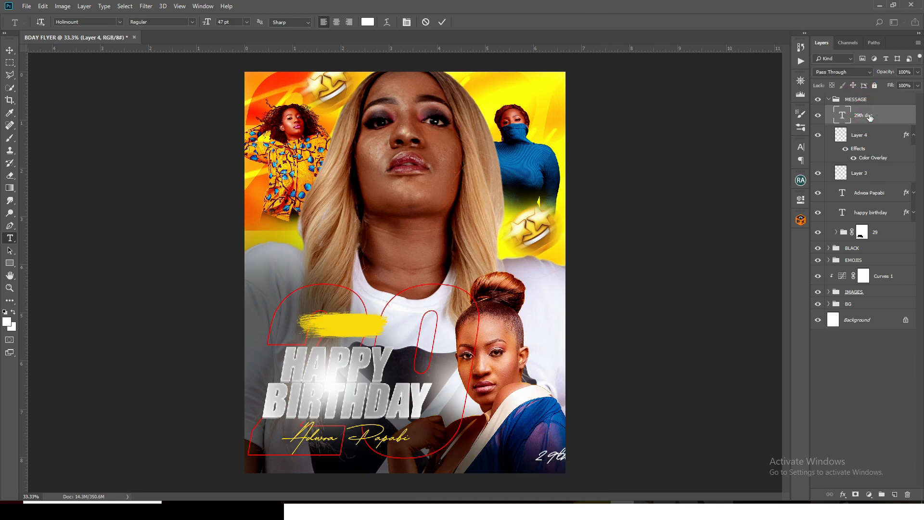
click(861, 115)
click(10, 50)
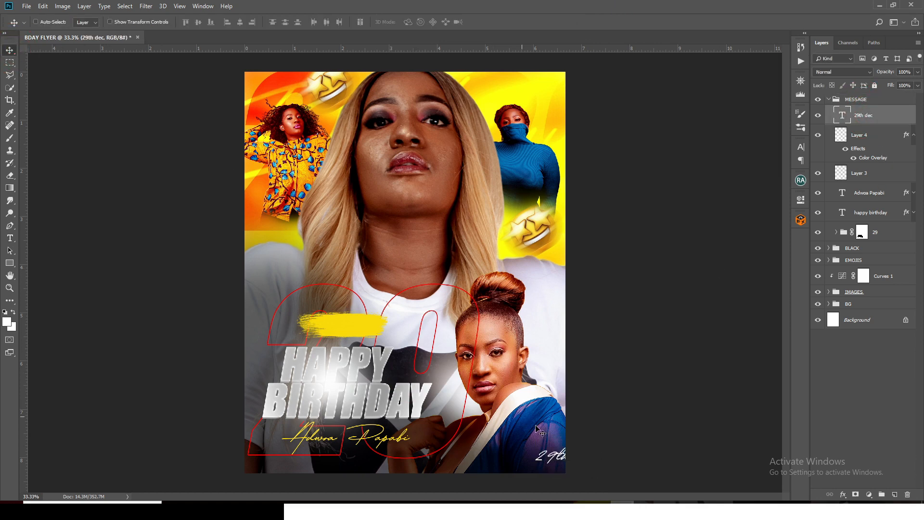
drag(550, 455, 326, 327)
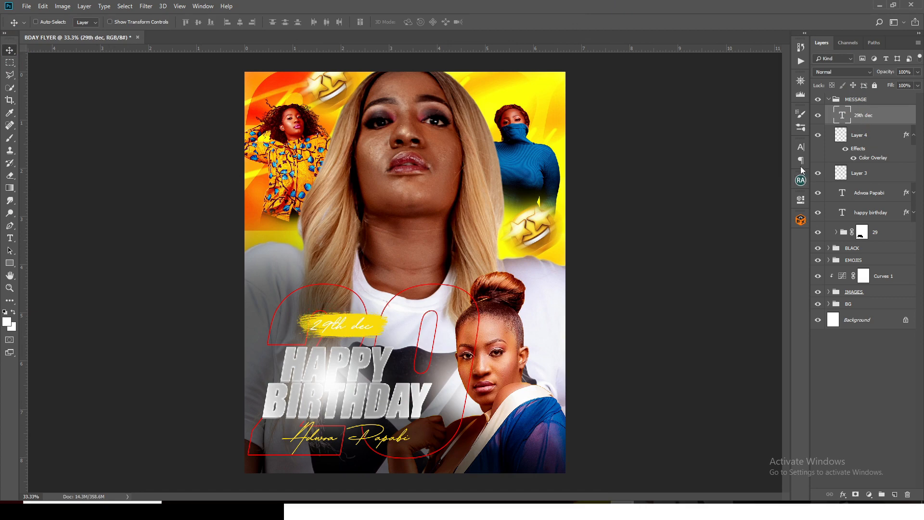
Set the date text to Montserrat, all caps, 15 pt, and centre it on the yellow stroke
click(801, 147)
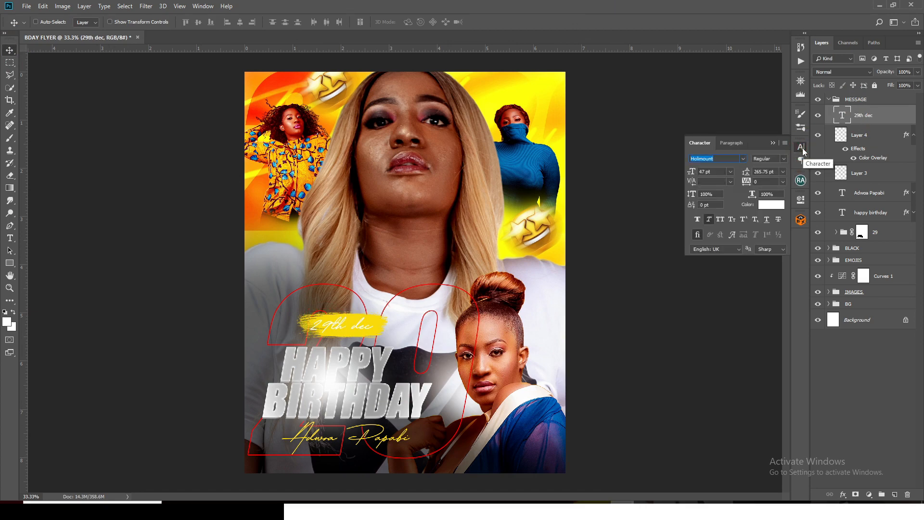
click(743, 159)
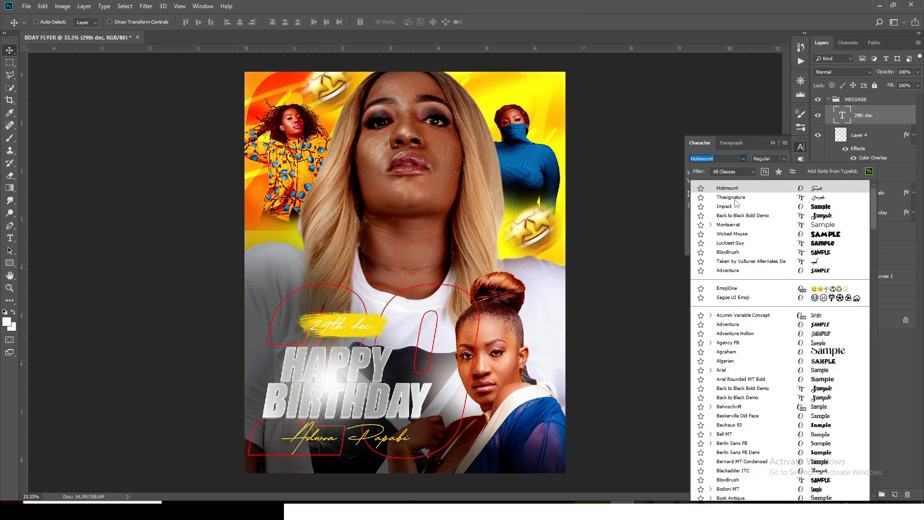
click(729, 225)
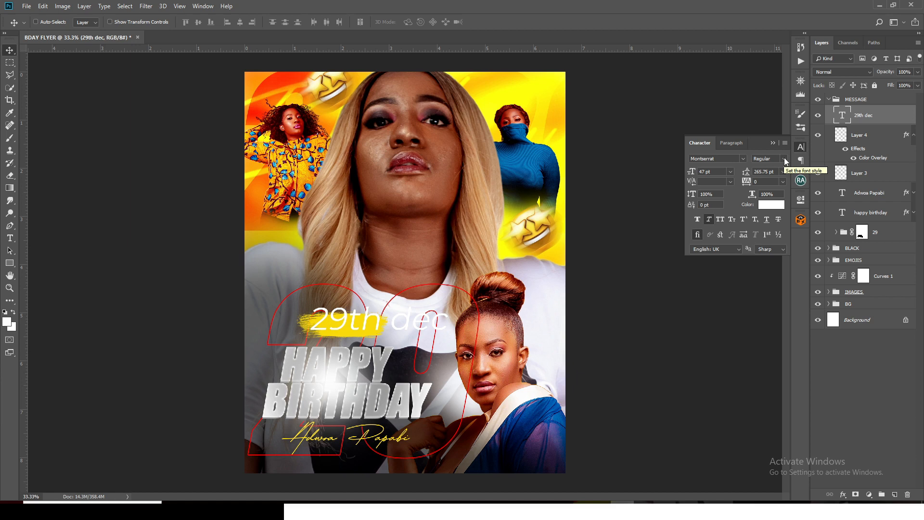
click(720, 220)
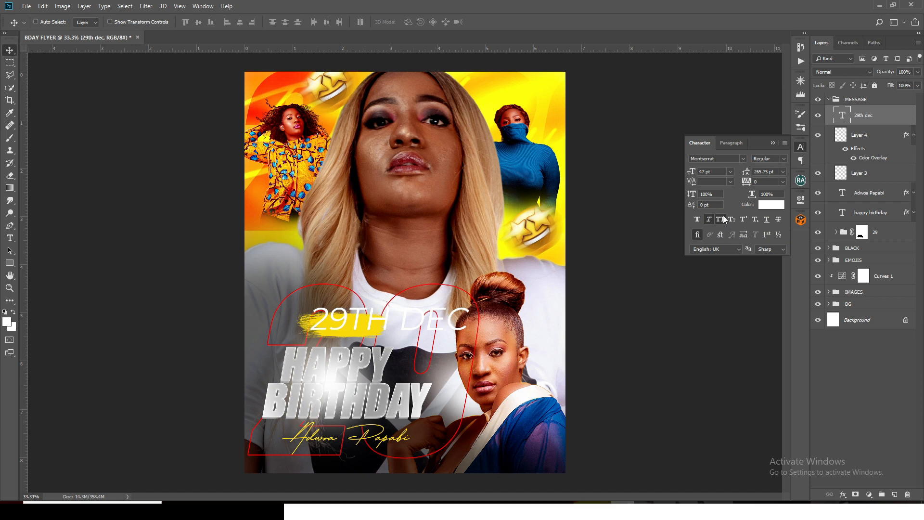
click(721, 171)
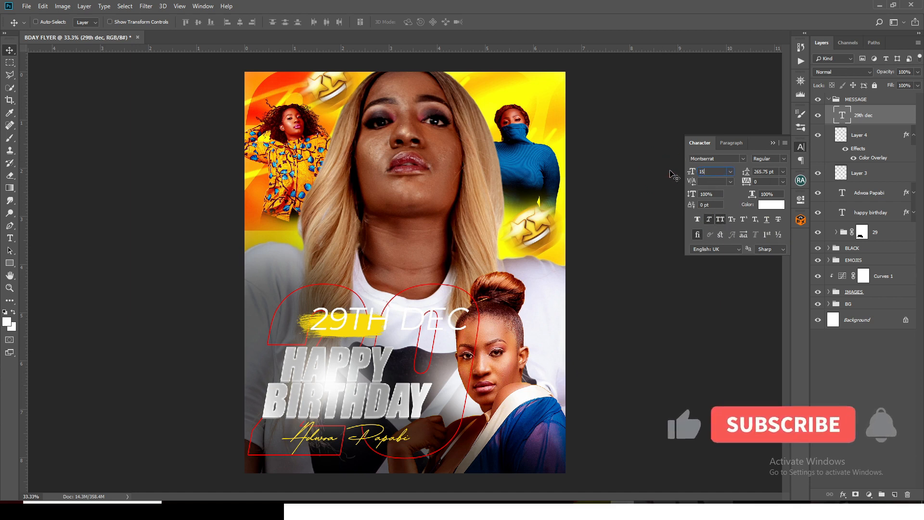
text(15)
key(Return)
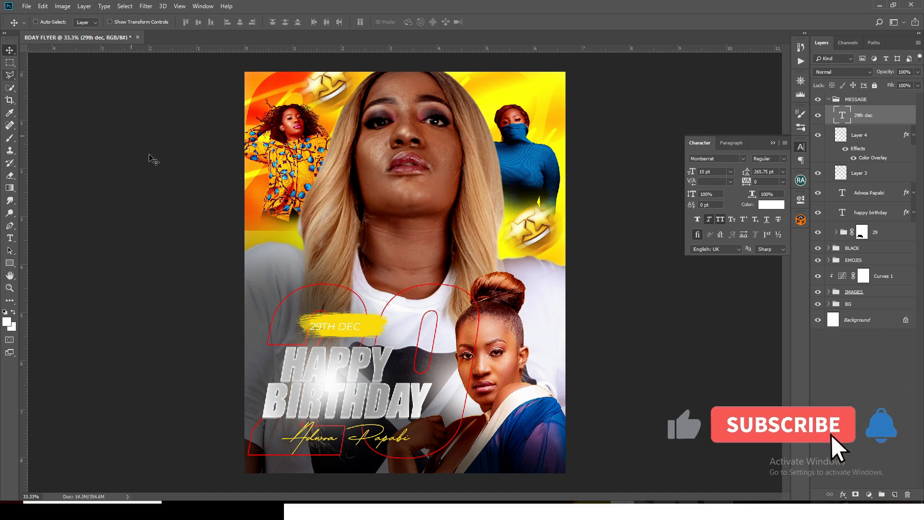
drag(331, 327, 341, 326)
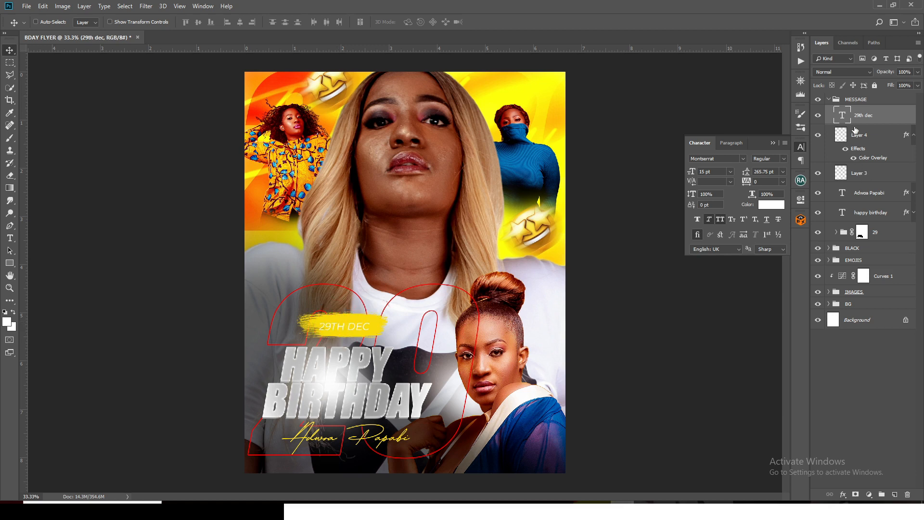
Make the day part of the date text ExtraBold and colour it red ff0000
double_click(841, 115)
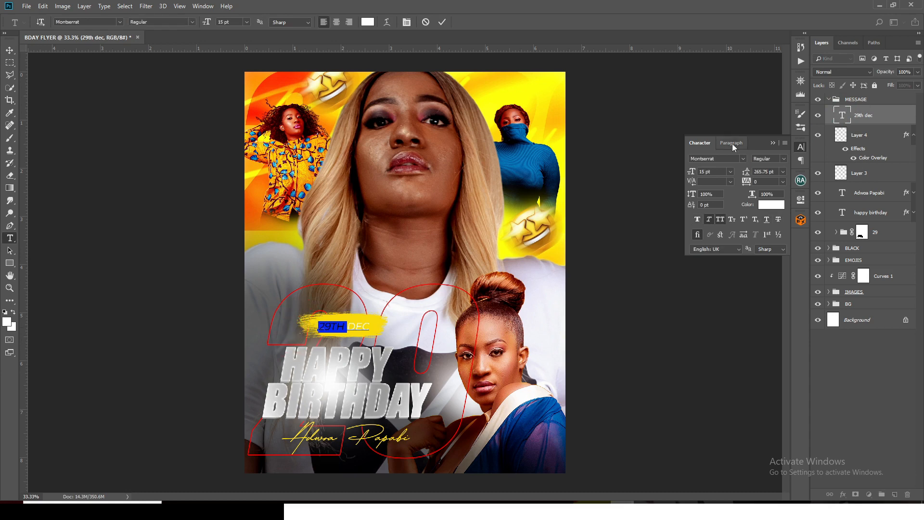
click(783, 158)
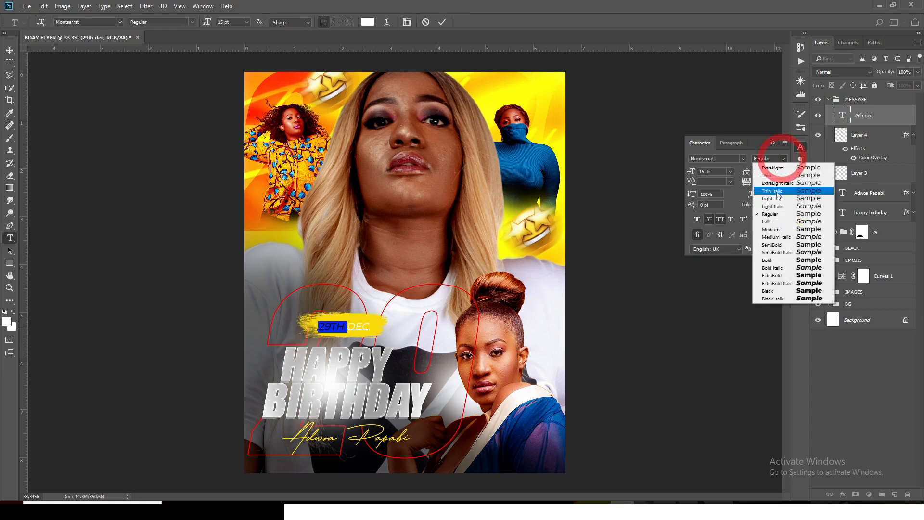
click(772, 275)
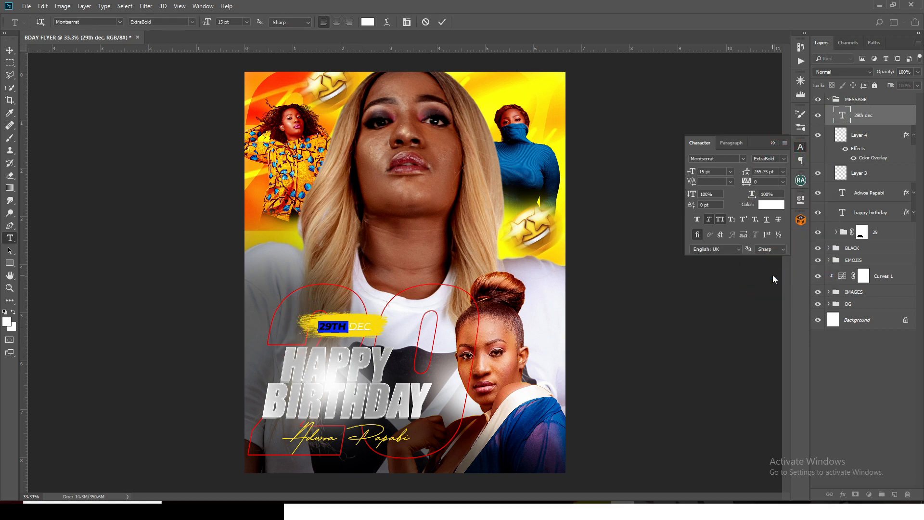
click(767, 209)
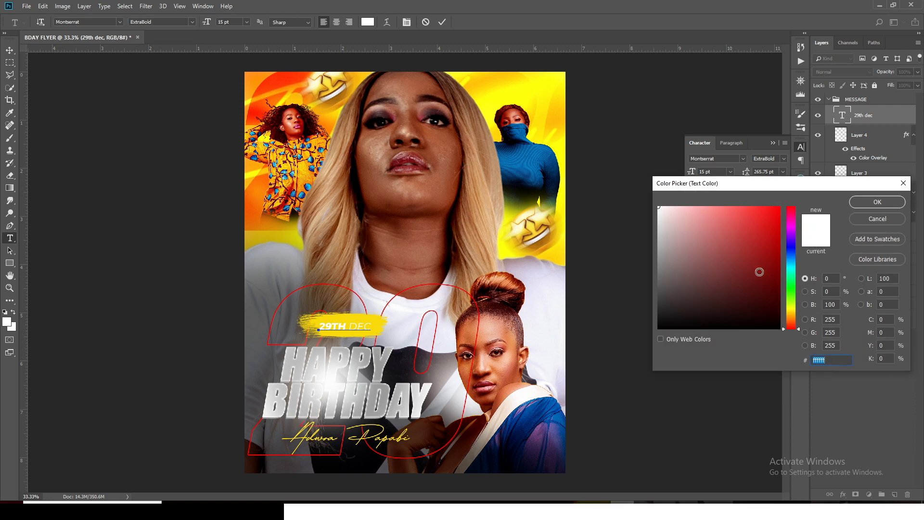
text(ff00)
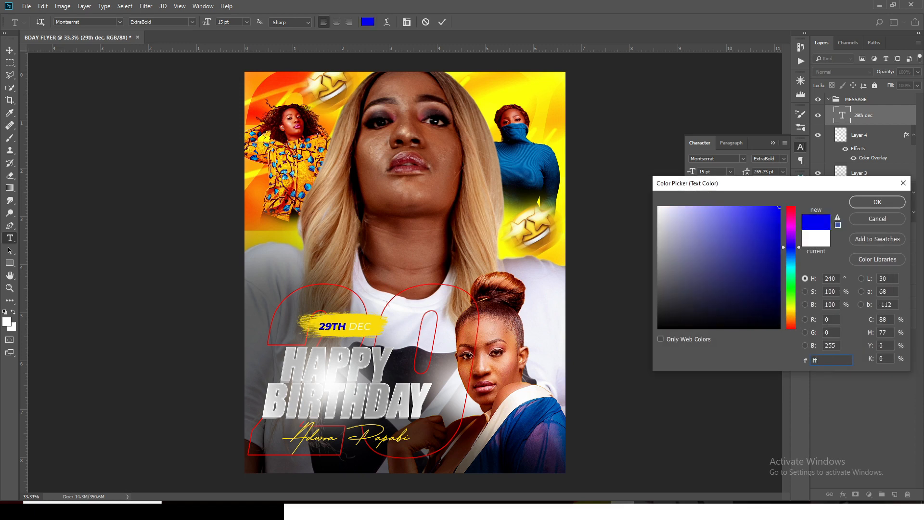
text(00)
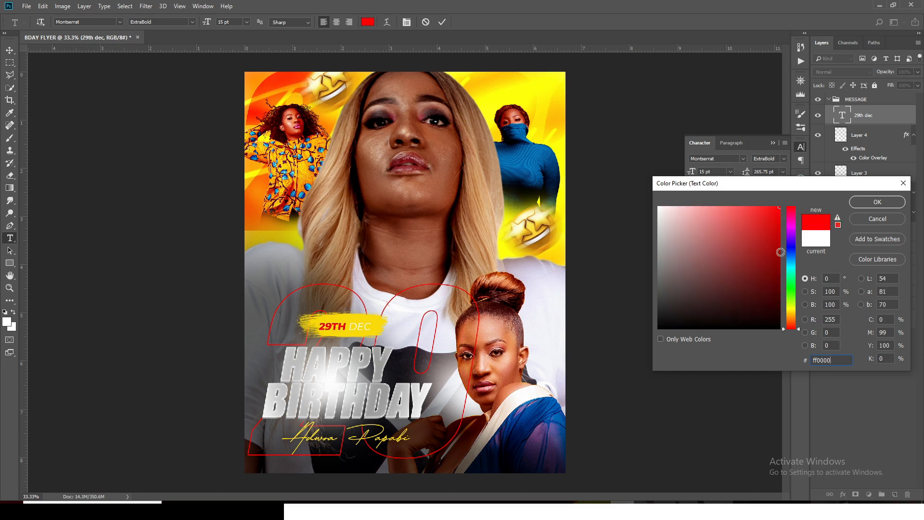
click(876, 201)
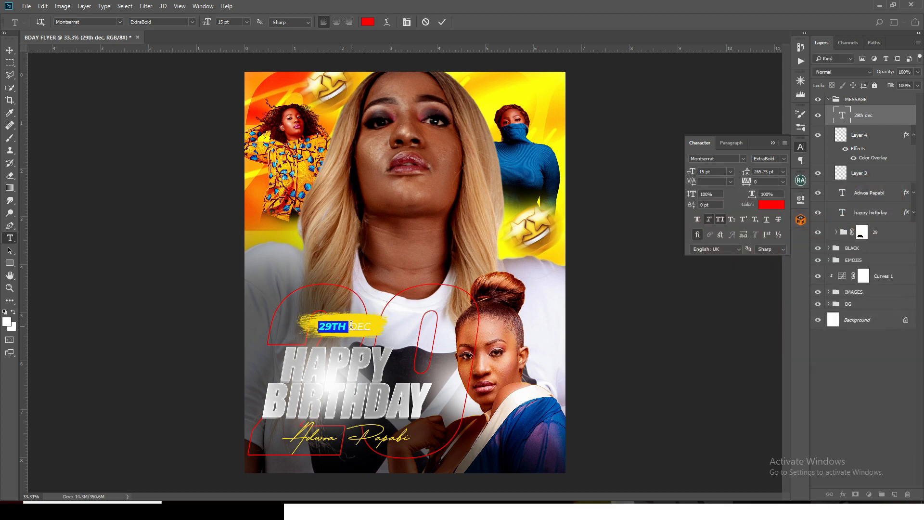
Colour the month part of the date text black 000000 and finish editing the text
drag(349, 326, 410, 331)
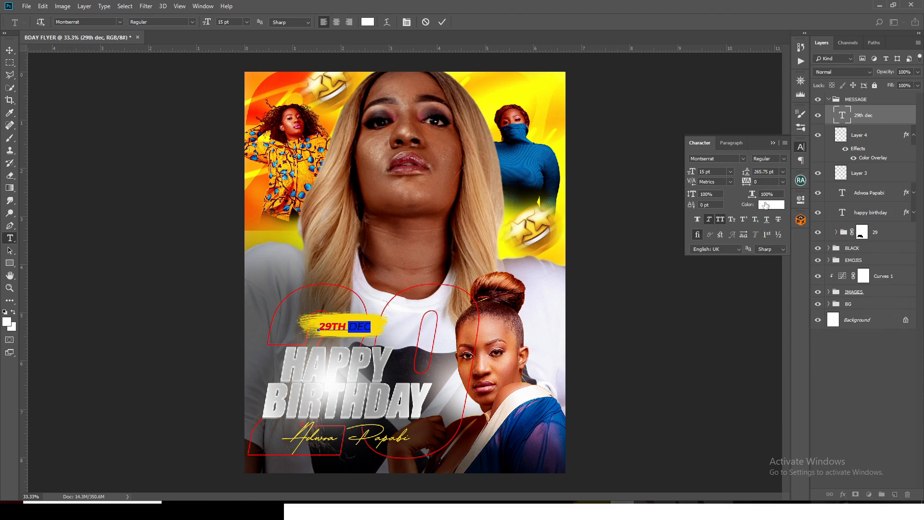
click(765, 205)
text(000000)
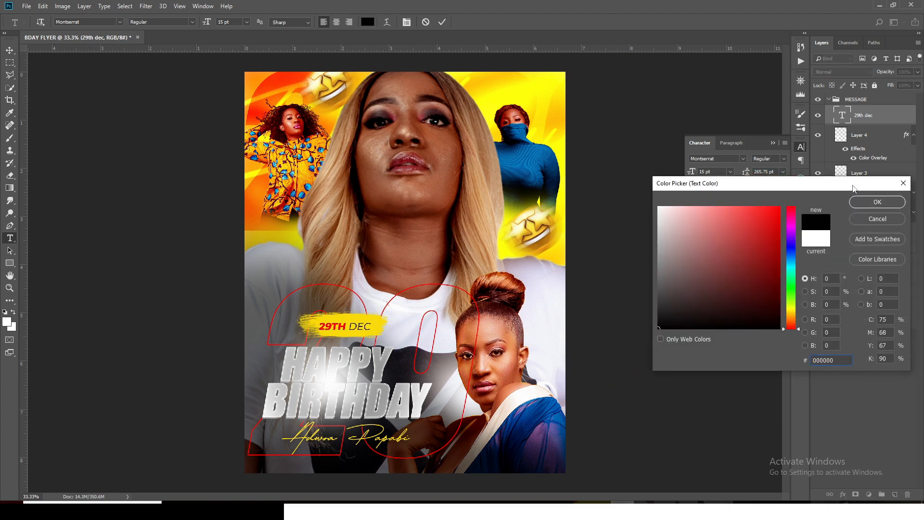
click(872, 203)
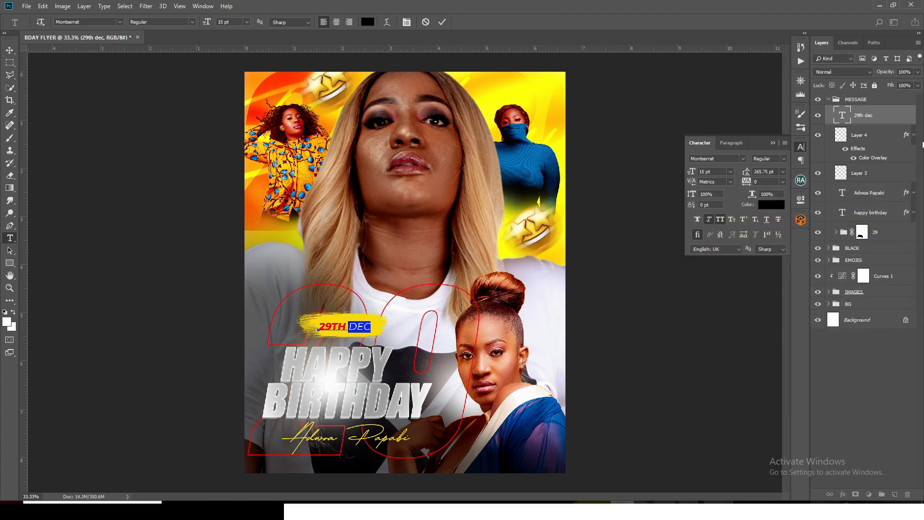
key(ctrl+Return)
key(v)
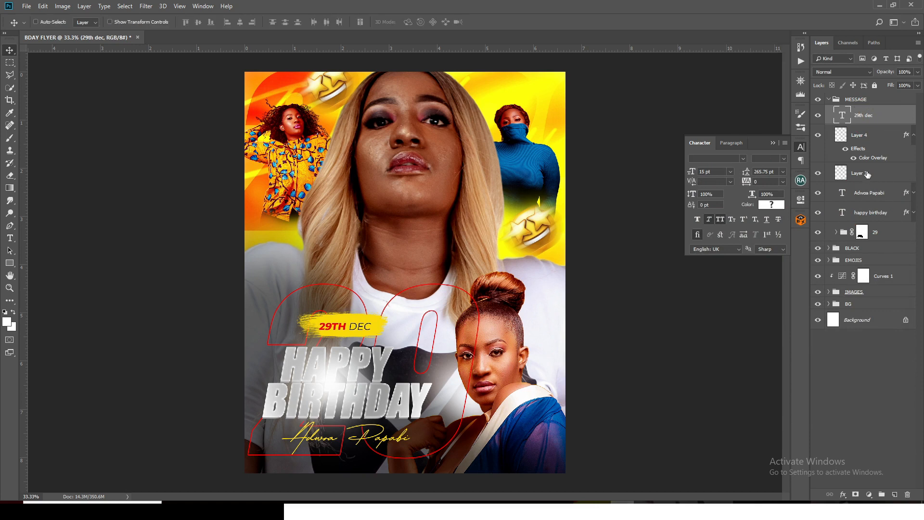
Convert the yellow brush stroke layer behind the date into a smart object
click(861, 175)
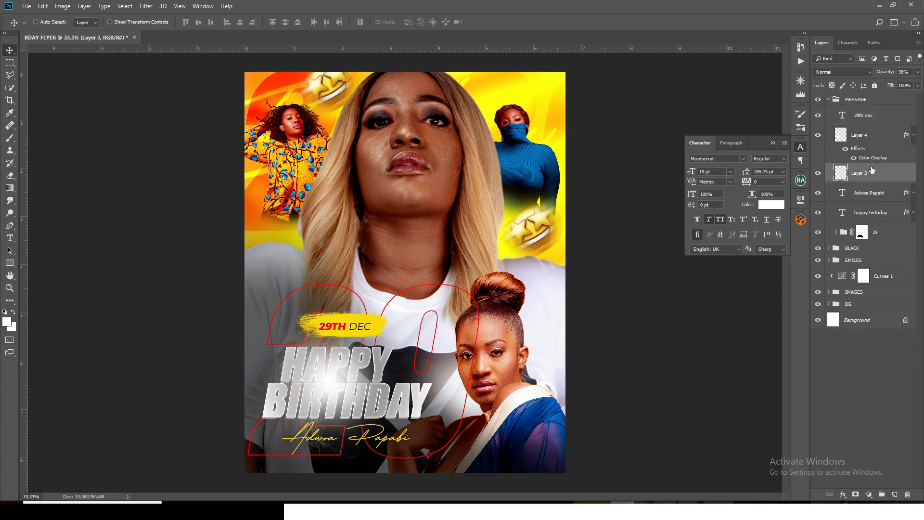
click(864, 134)
key(ctrl+t)
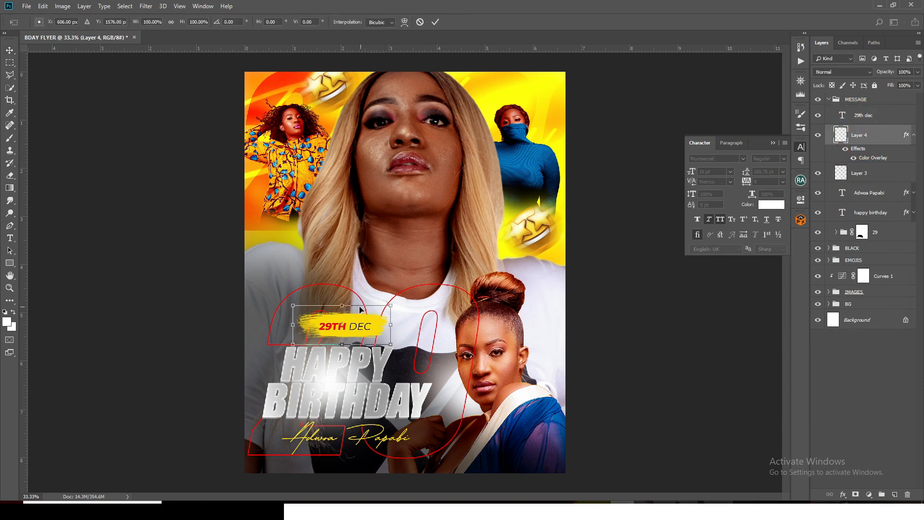
key(Return)
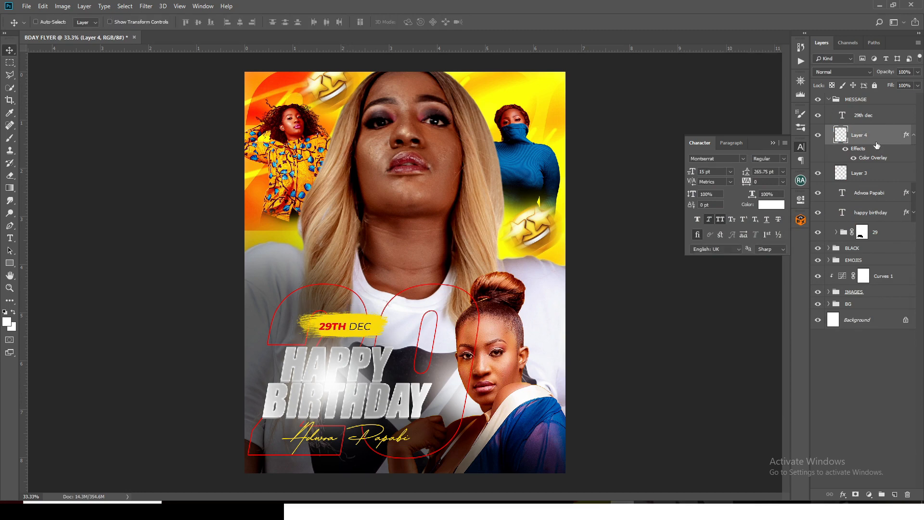
right_click(874, 140)
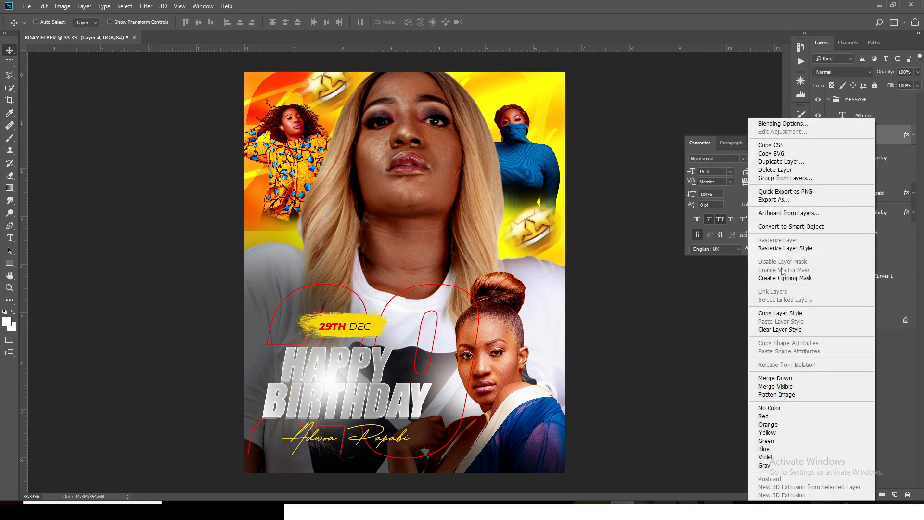
click(791, 226)
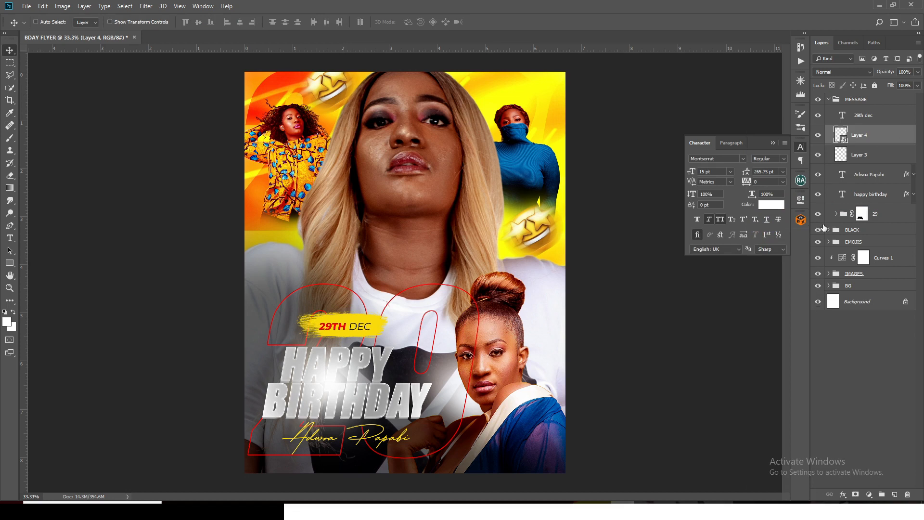
Scale the yellow stroke to about 93% width and 79% height, and nudge it into place behind the date text
key(ctrl+t)
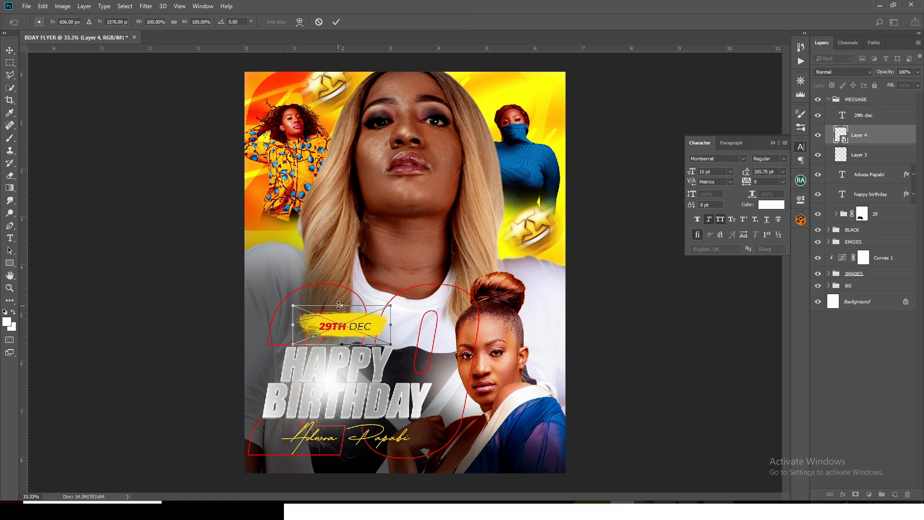
drag(340, 306, 340, 314)
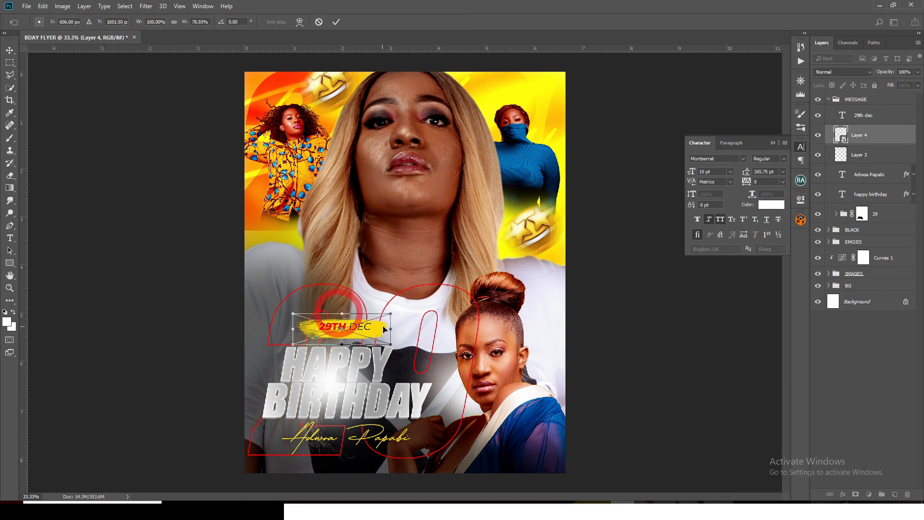
drag(390, 329, 380, 331)
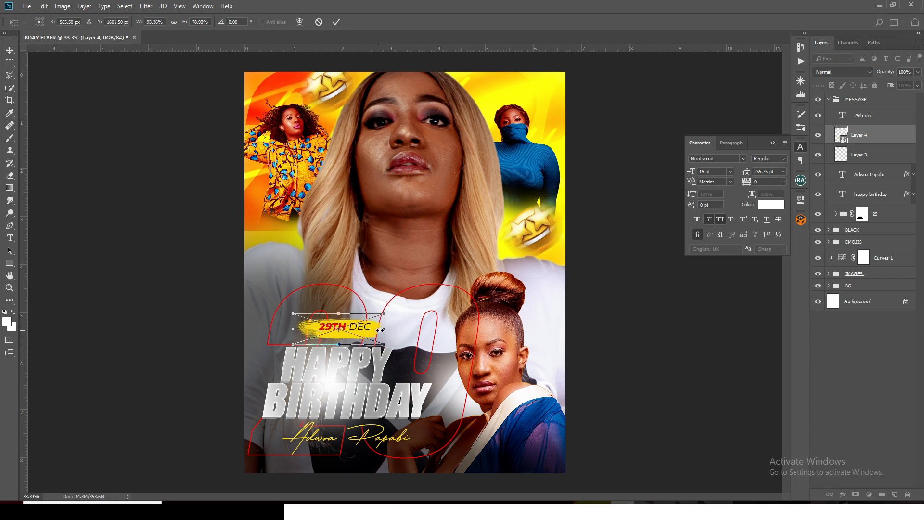
key(Return)
key(ctrl+semicolon)
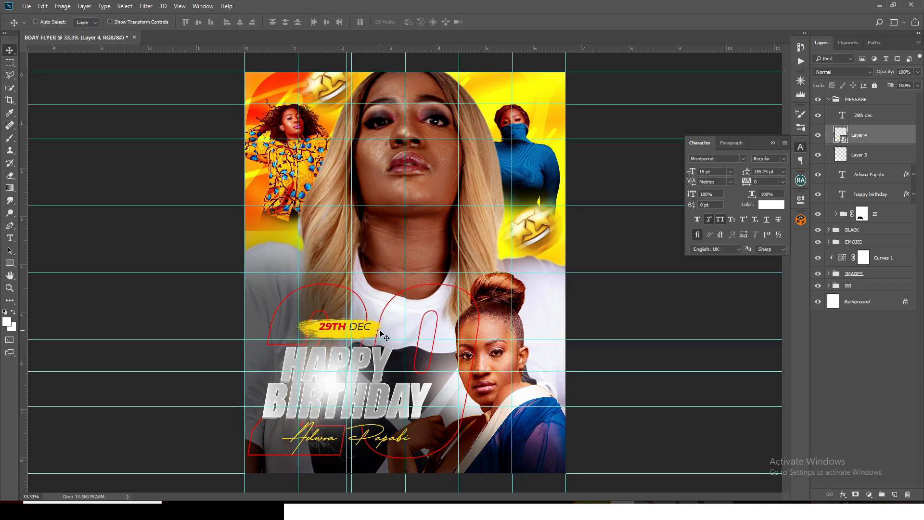
key(shift+Right)
key(shift+Up)
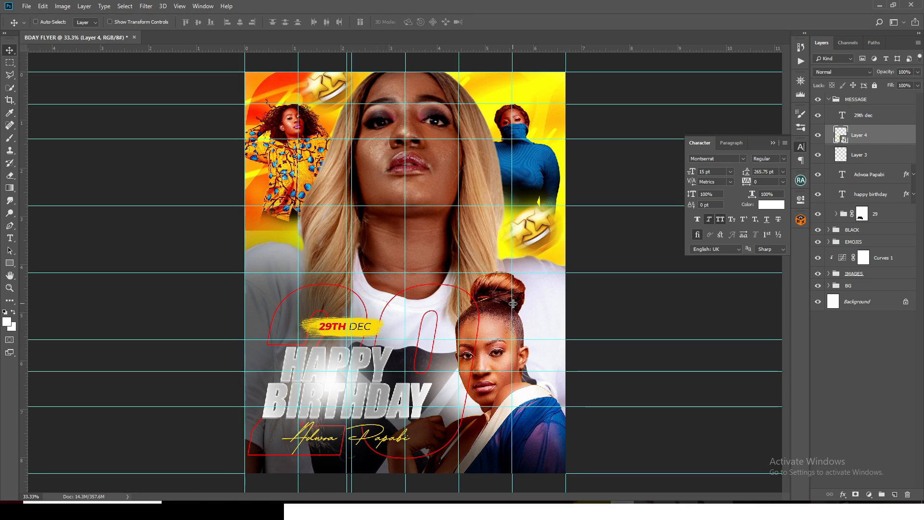
Move the date text and its yellow stroke together down and slightly left, just above the HAPPY BIRTHDAY title
ctrl+click(860, 116)
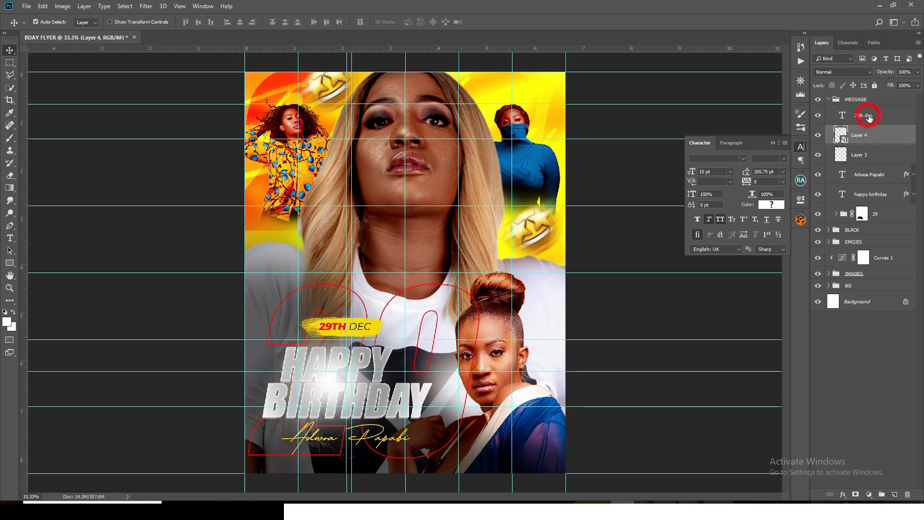
drag(340, 331, 336, 333)
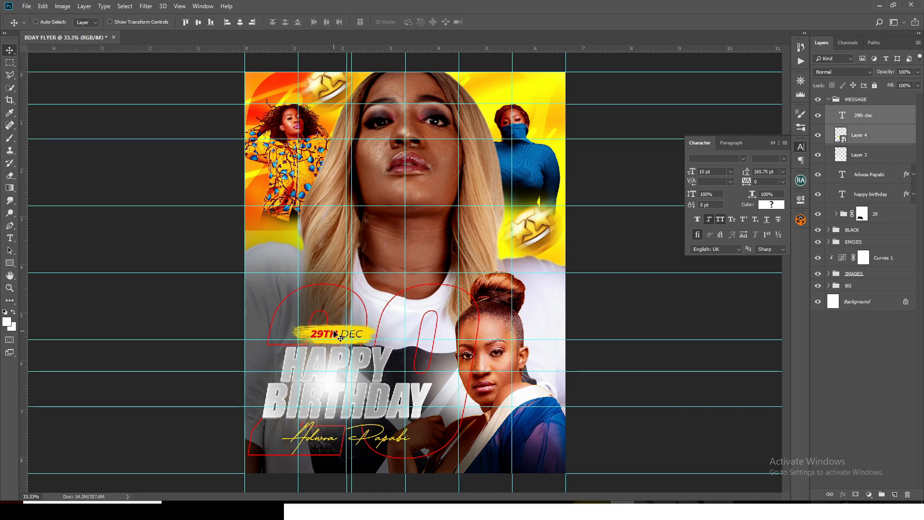
key(ctrl+semicolon)
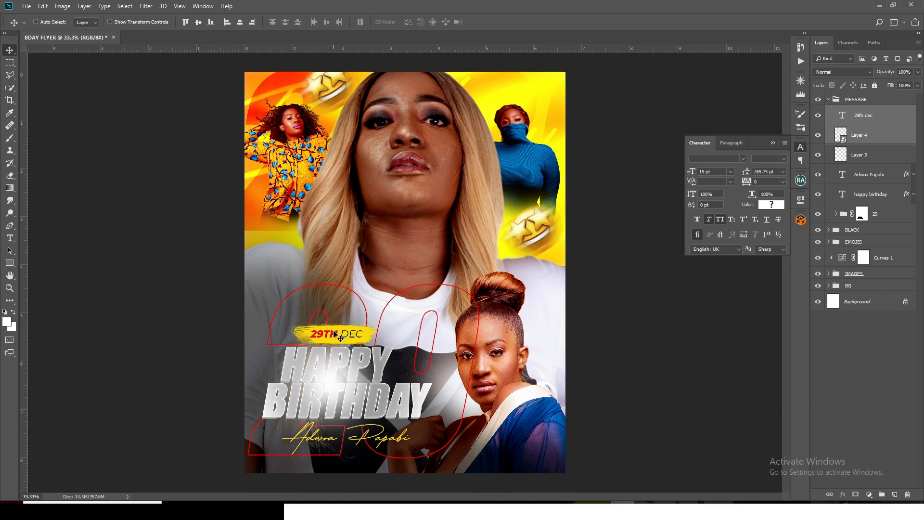
key(Up)
key(Up)
key(Up)
key(Up)
key(Up)
key(Up)
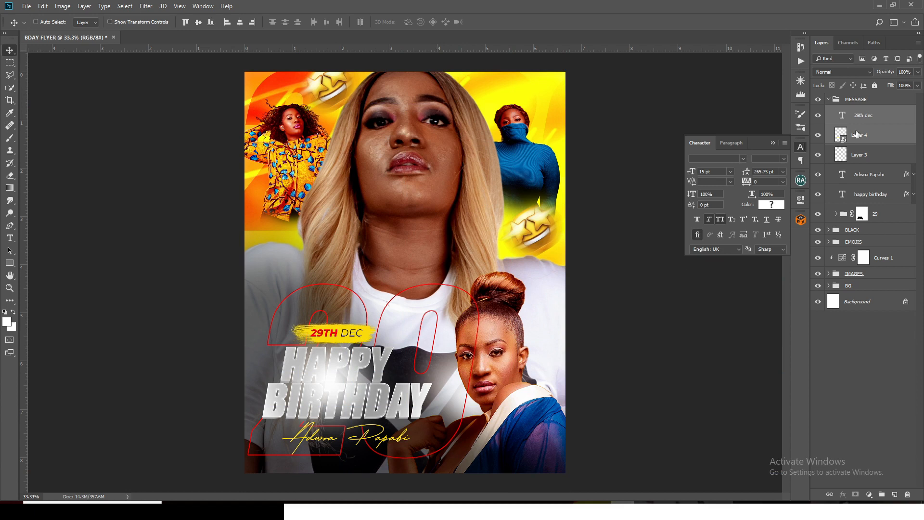
Add a new layer above the collapsed MESSAGE group and set the brush's foreground colour to ffca04
click(830, 99)
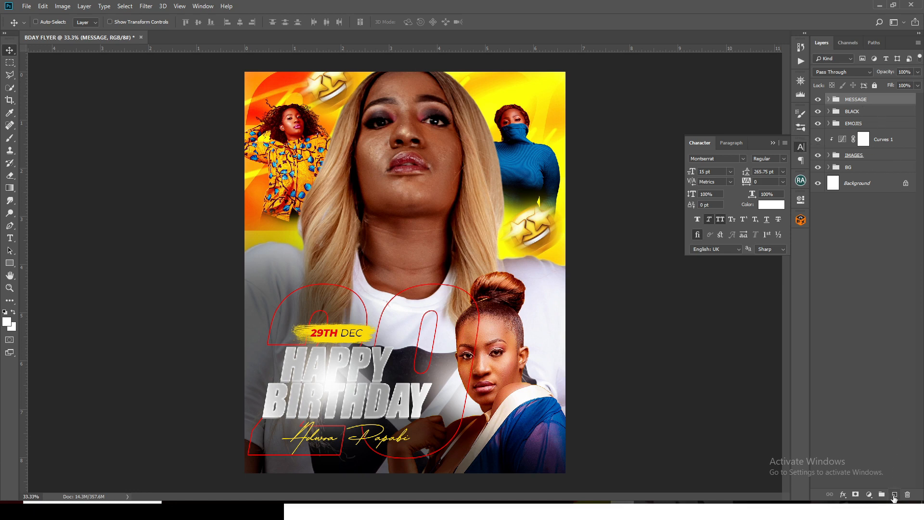
click(893, 495)
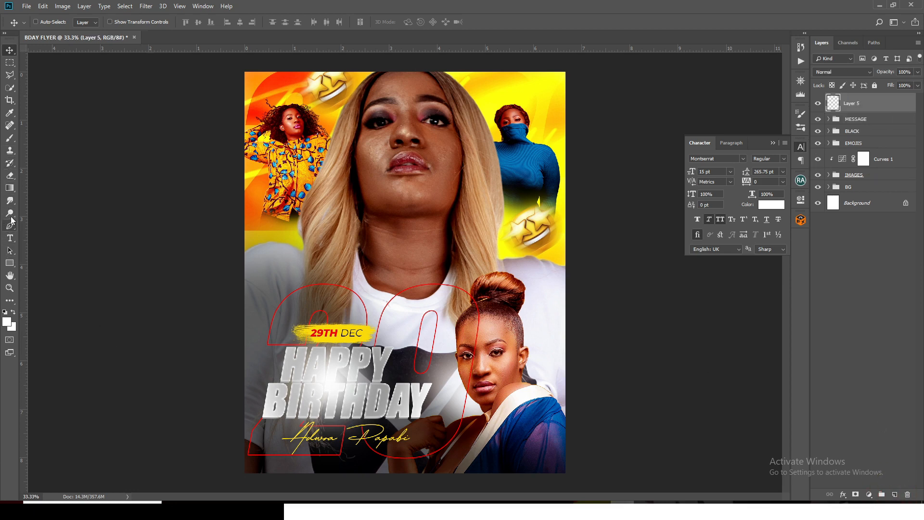
click(10, 138)
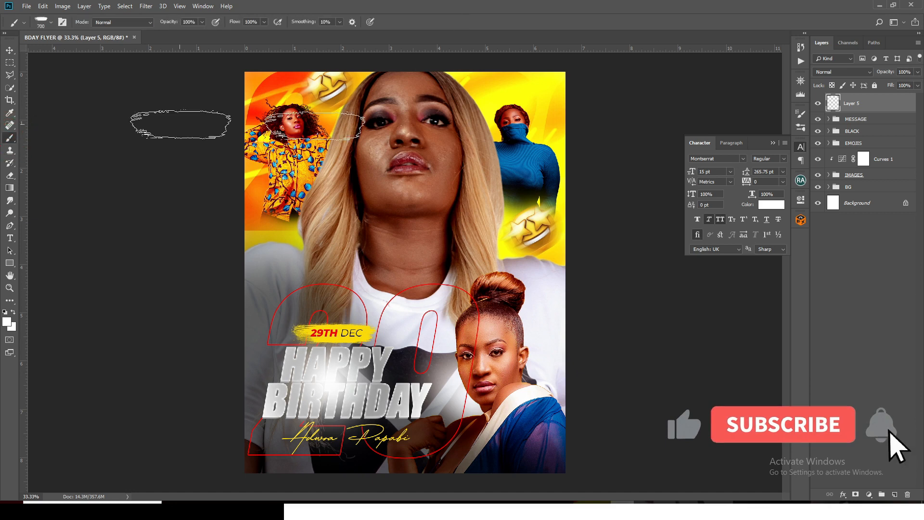
click(6, 321)
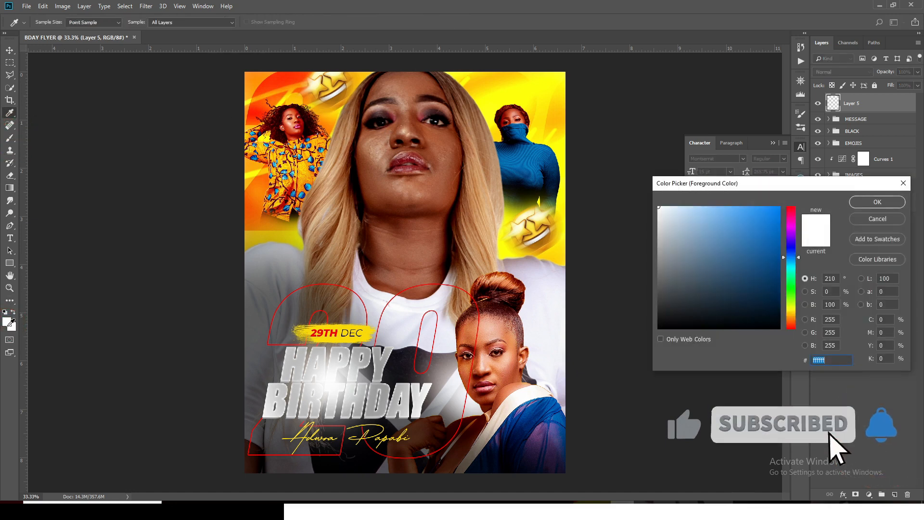
text(f)
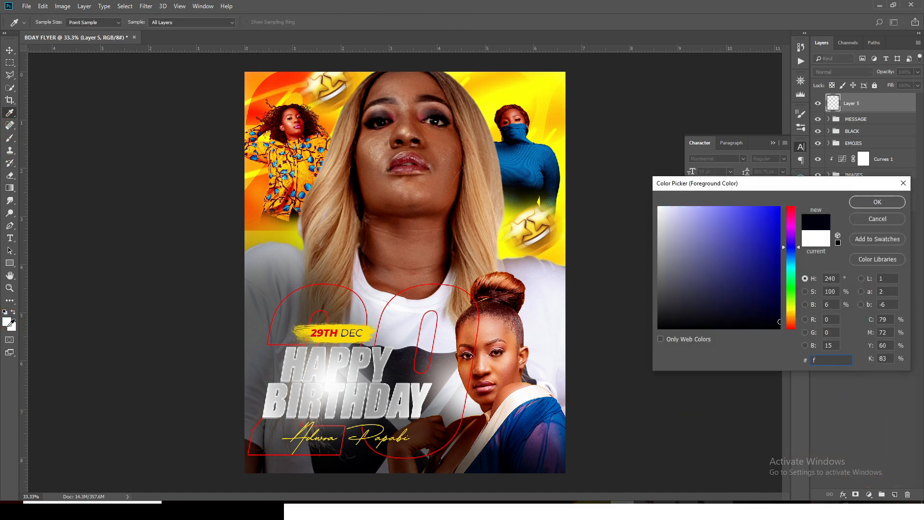
text(fc)
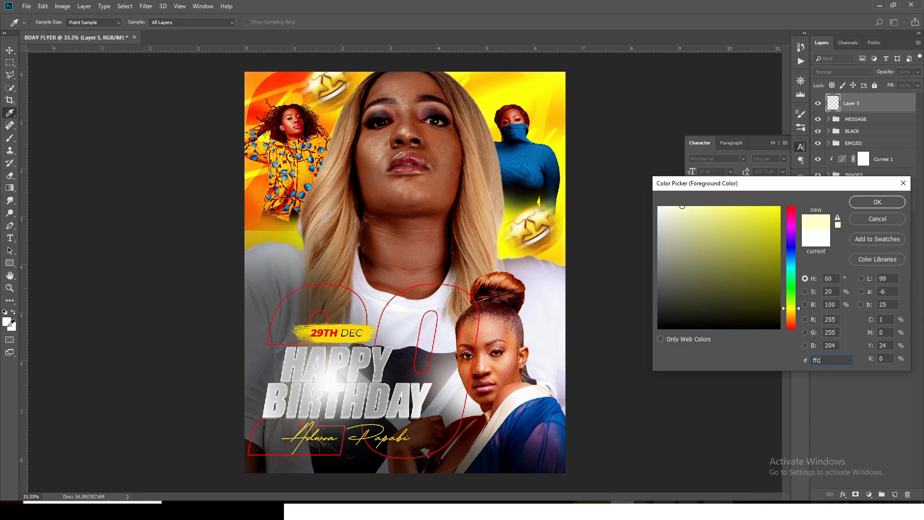
text(a0)
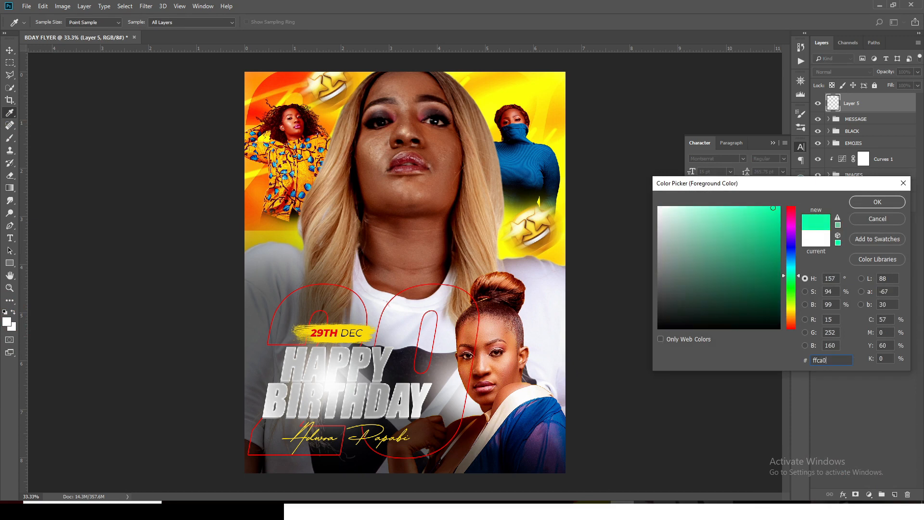
text(4)
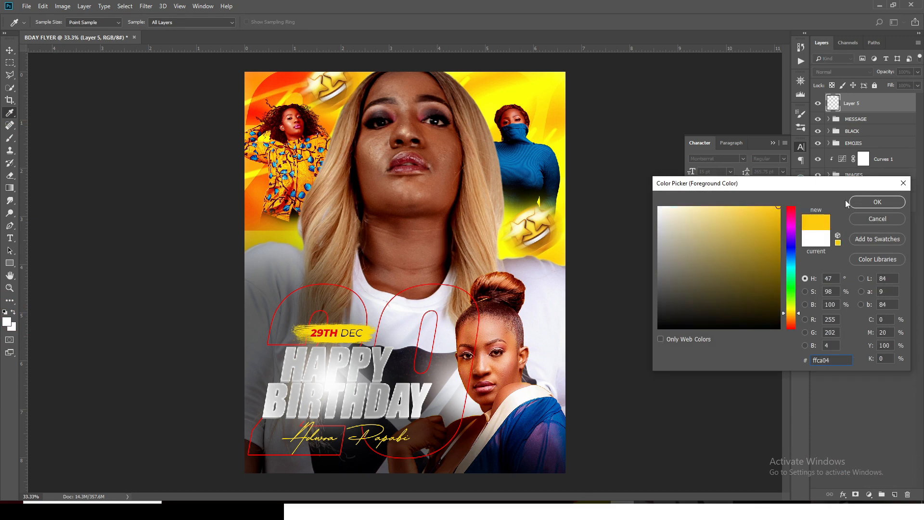
click(869, 204)
key(b)
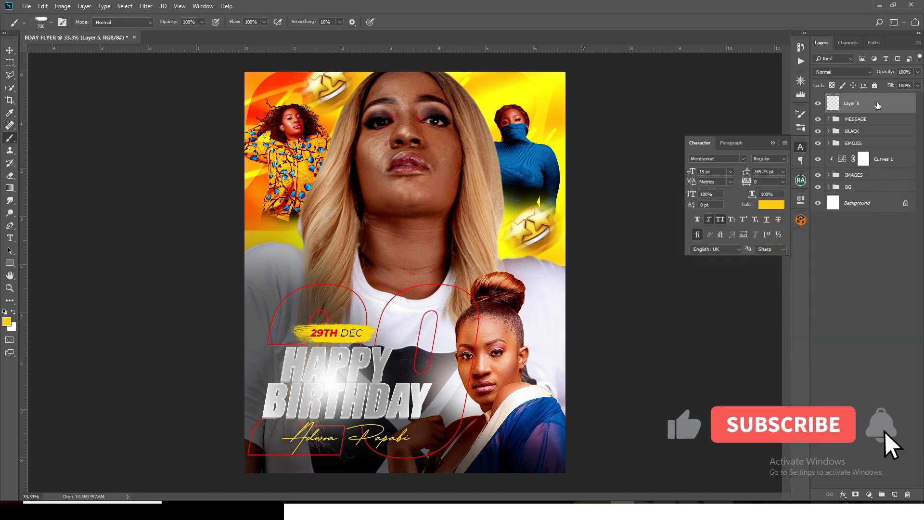
Paint one soft round yellow spot with a 500 px brush on the main woman's neck
click(52, 23)
click(36, 95)
click(356, 7)
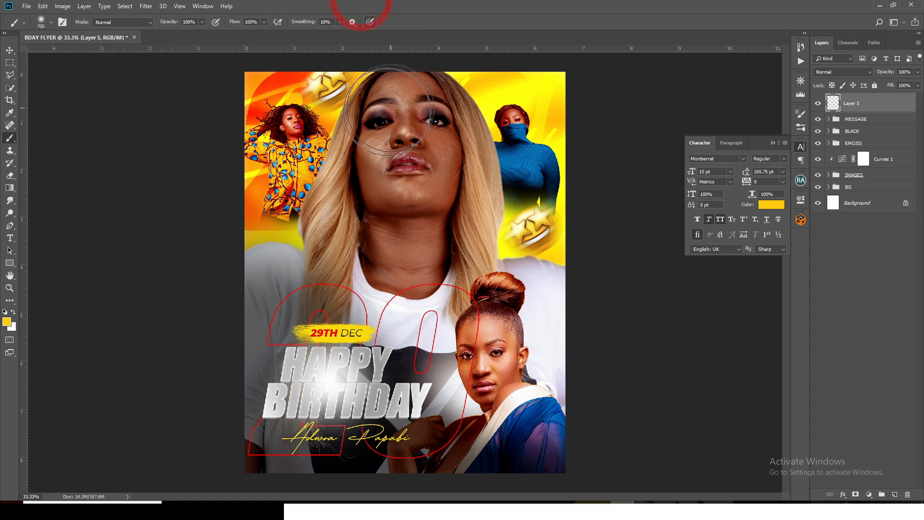
key(bracketleft)
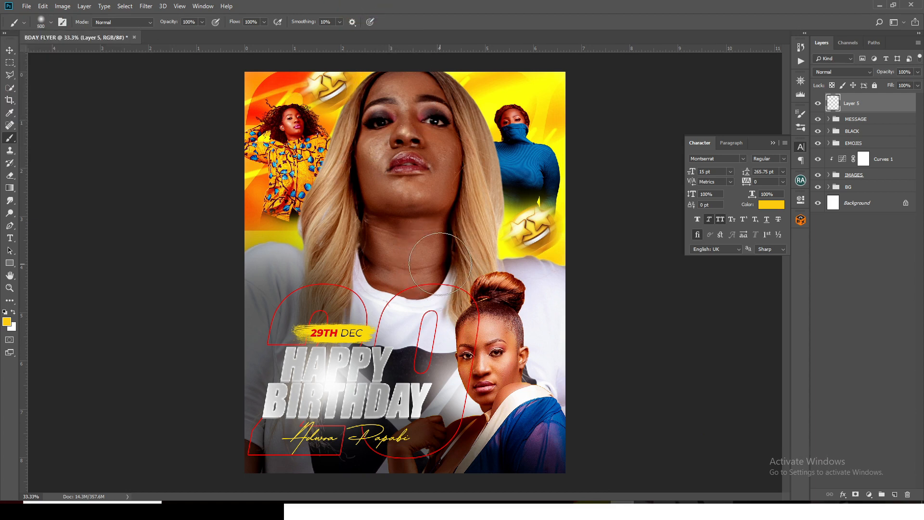
click(401, 260)
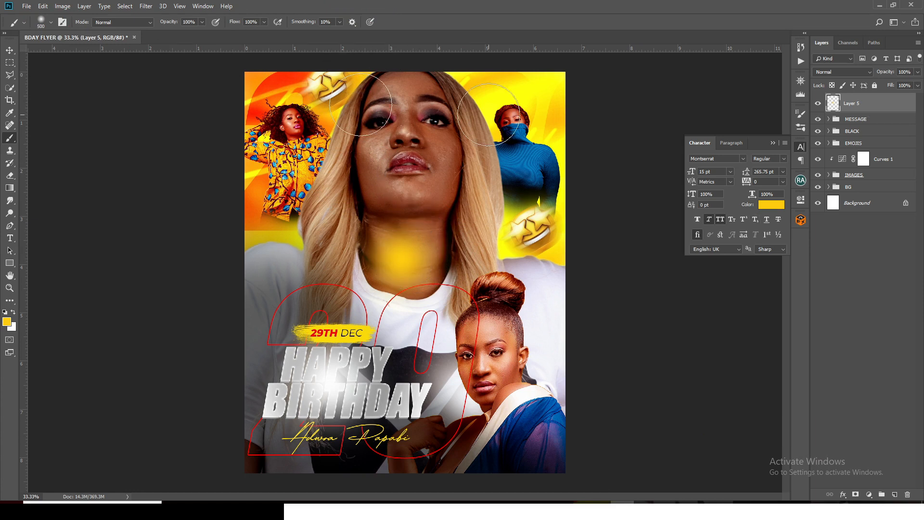
Set the yellow spot's blend mode to Linear Dodge (Add) and move it beside the main woman's hair at the flyer's upper left
click(9, 49)
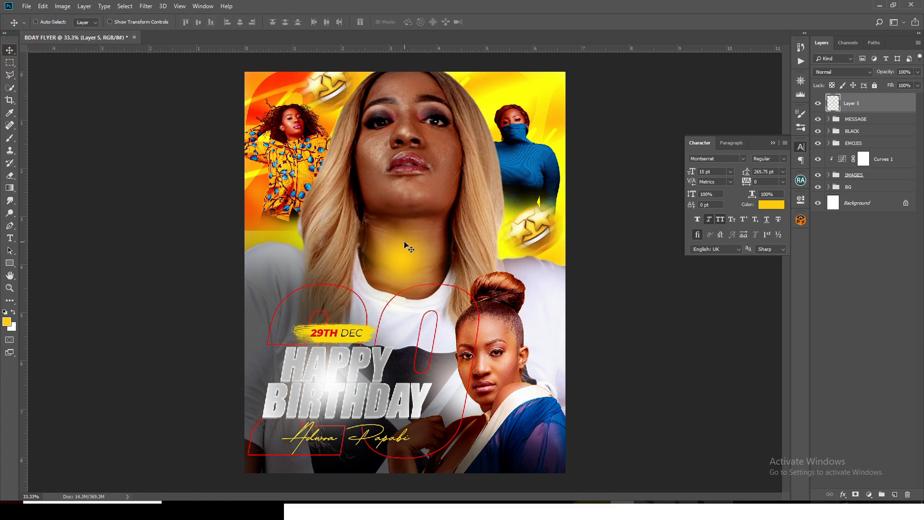
click(829, 72)
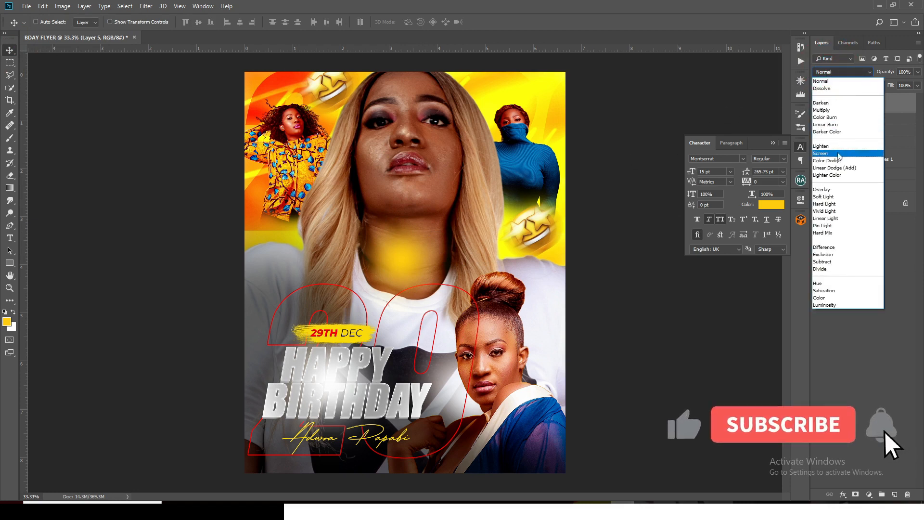
click(834, 168)
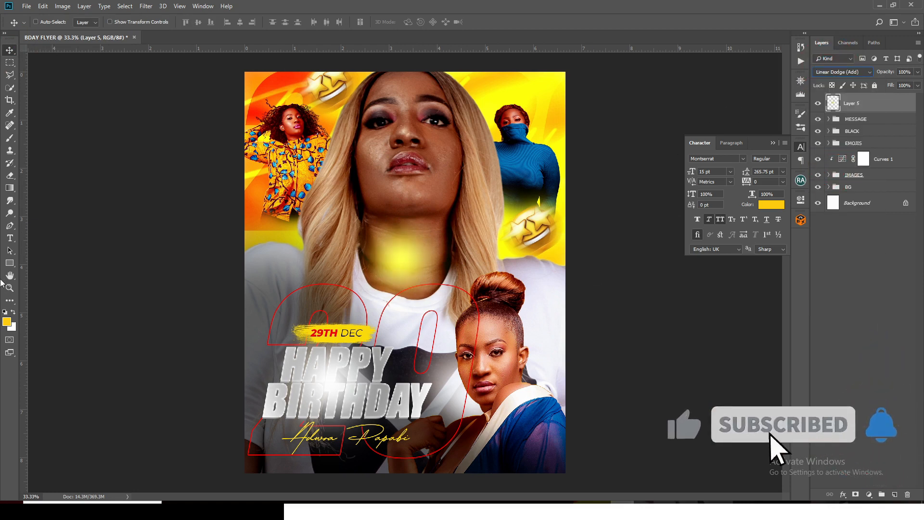
drag(402, 291, 342, 128)
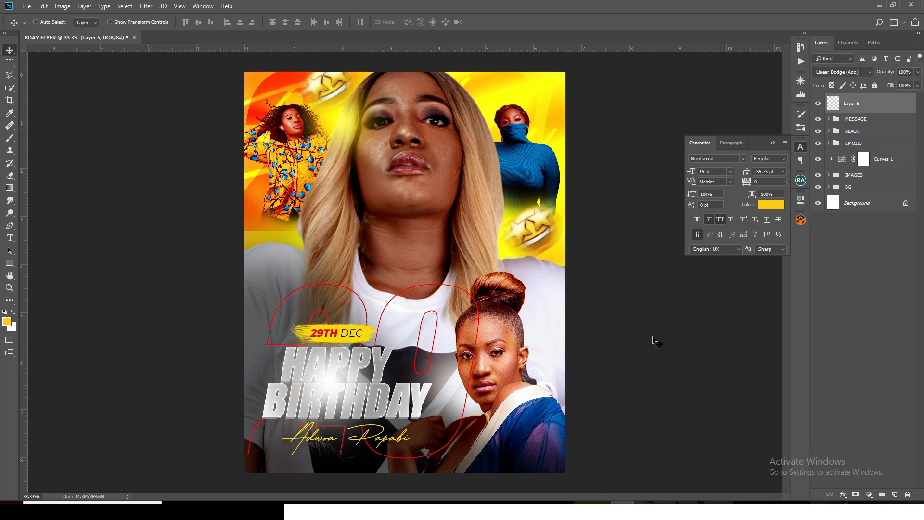
Duplicate the glow twice, placing one copy over the upper-left woman's head and an enlarged one just below her
key(ctrl+j)
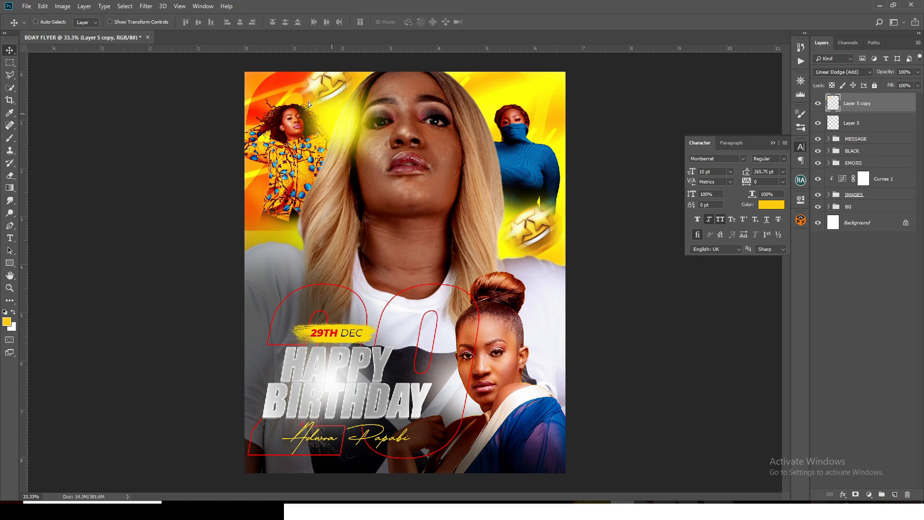
drag(307, 104, 264, 84)
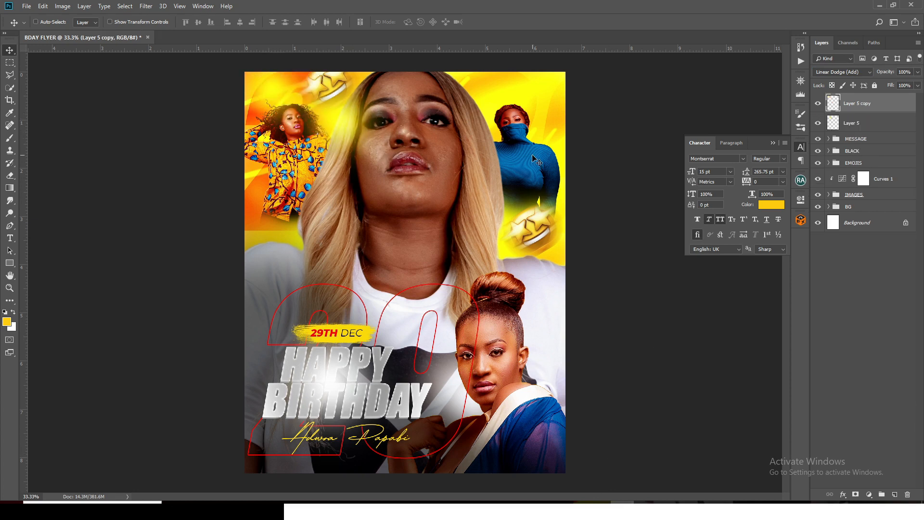
key(ctrl+j)
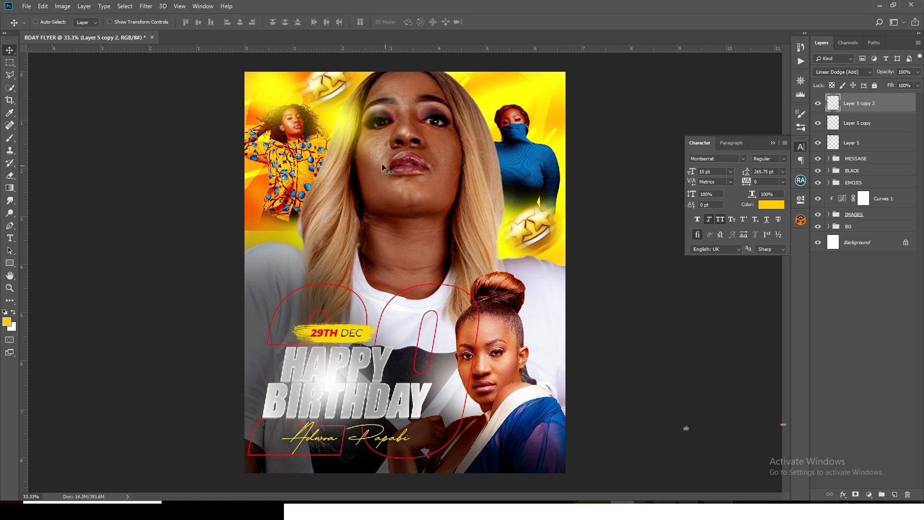
drag(308, 102, 316, 233)
key(ctrl+t)
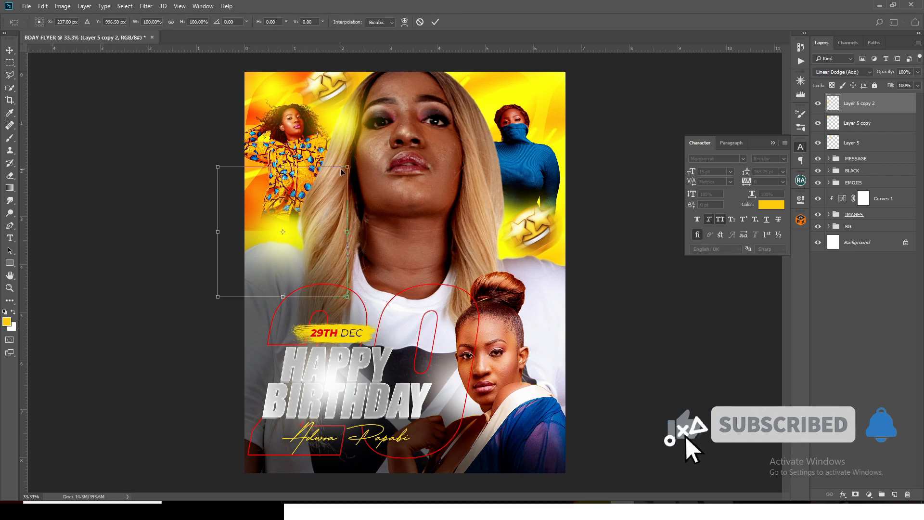
drag(350, 163, 368, 143)
key(Return)
Duplicate the glow twice, placing one copy at the flyer's edge beside the upper-left woman and another, scaled to about 48%, over her torso
key(ctrl+j)
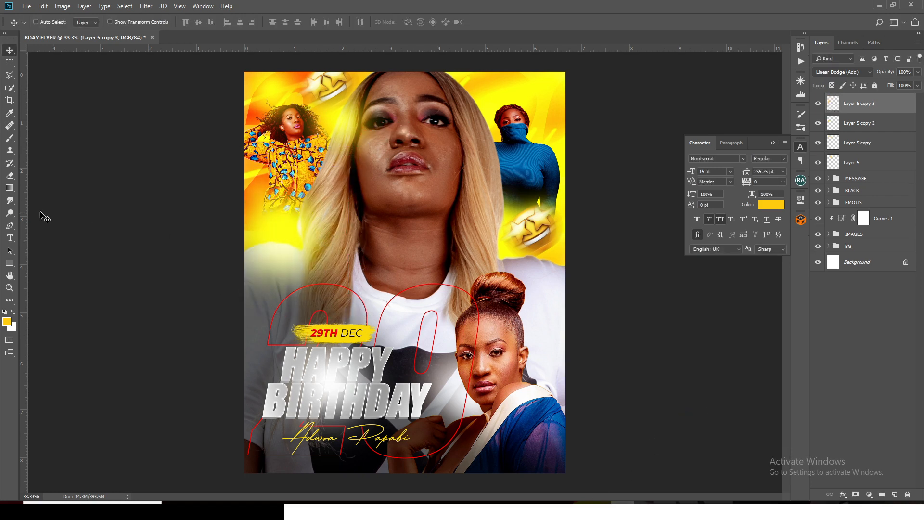
drag(306, 253, 272, 218)
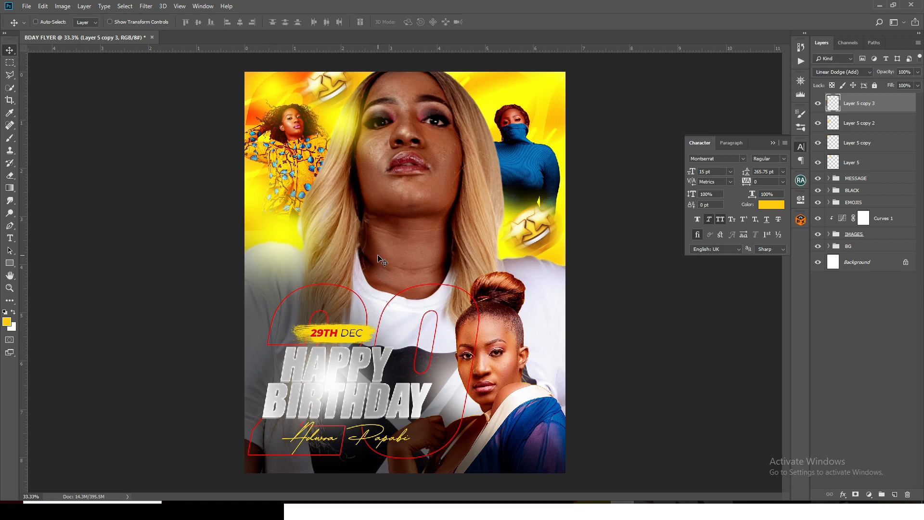
key(ctrl+j)
key(ctrl+t)
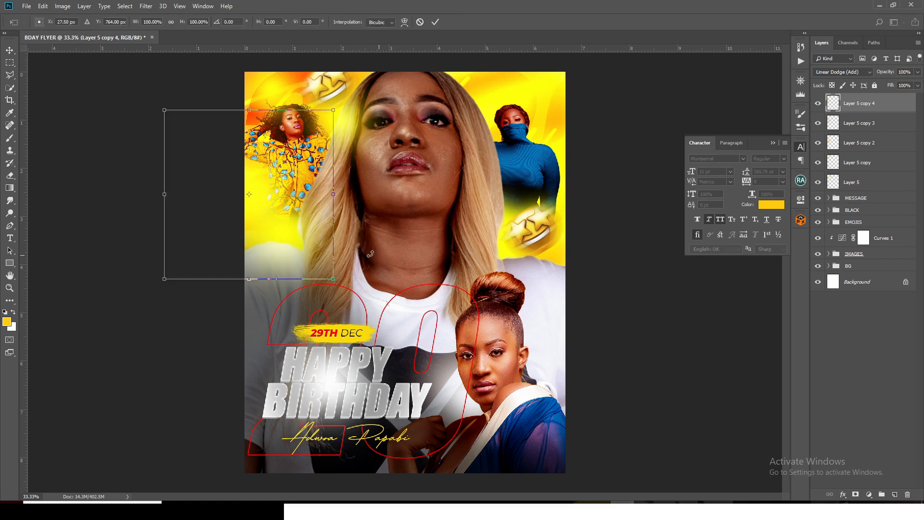
drag(337, 113, 299, 165)
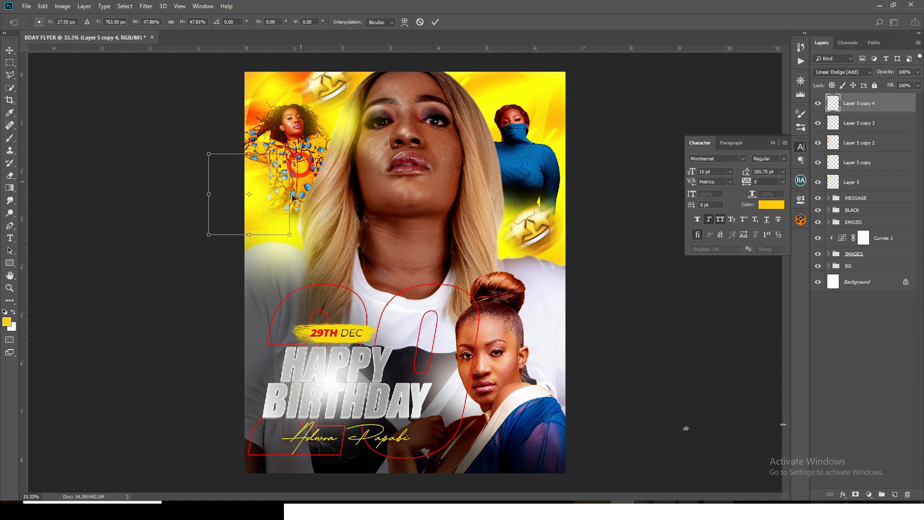
drag(271, 205, 286, 154)
key(Return)
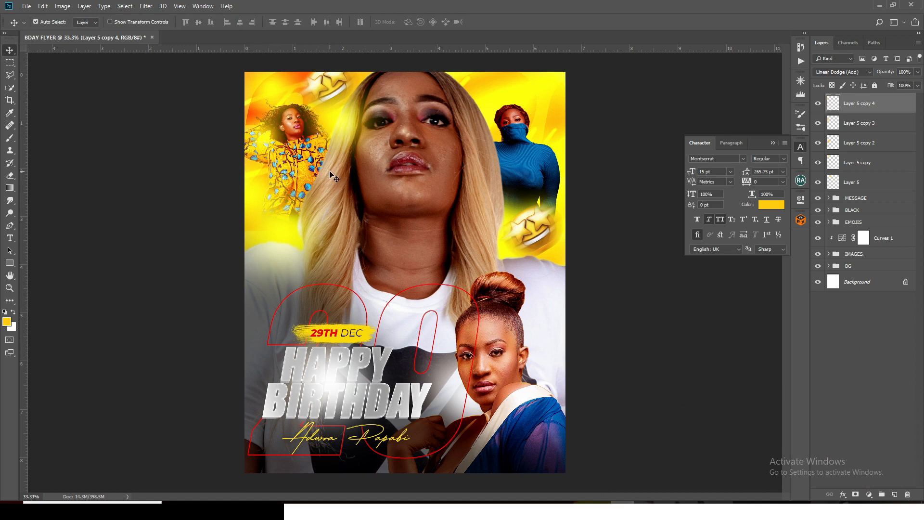
Duplicate the small glow twice, placing one copy beside the upper-right woman's face and another, enlarged to about 207%, above it
key(ctrl+j)
drag(274, 143, 505, 140)
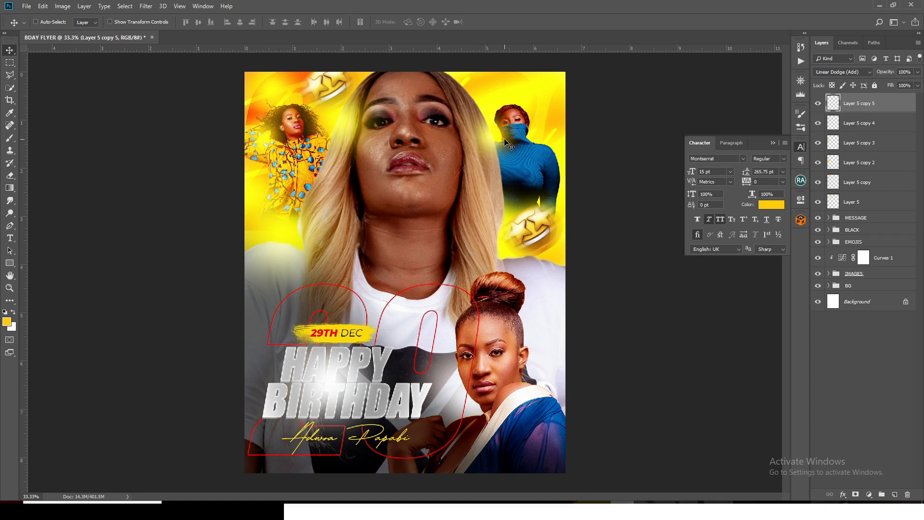
key(ctrl+j)
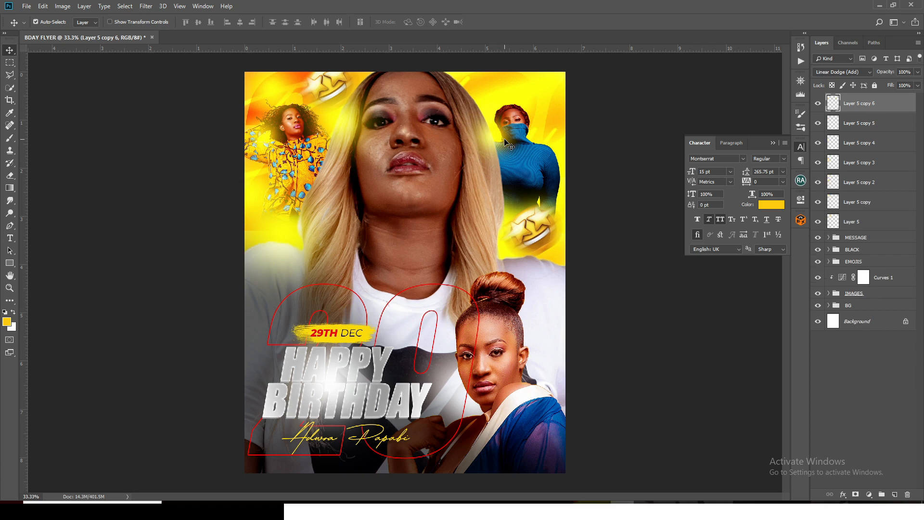
key(ctrl+t)
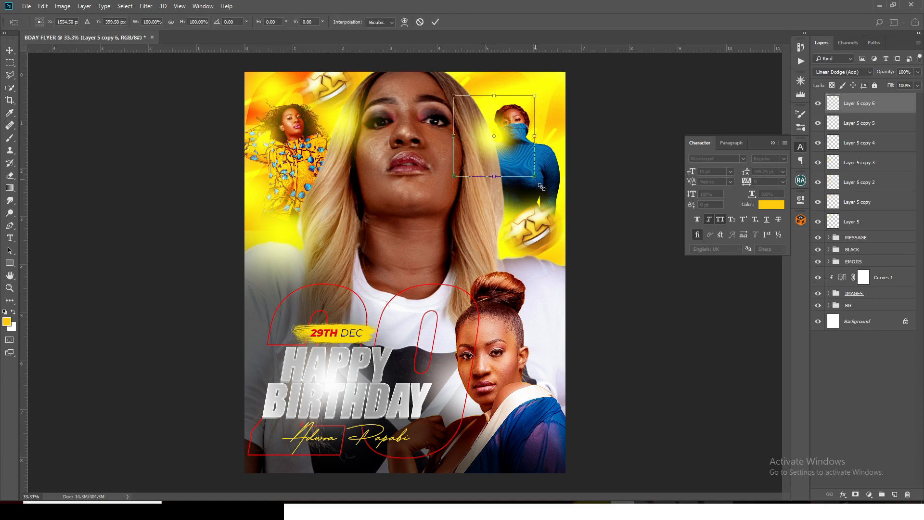
drag(541, 187, 578, 219)
drag(543, 167, 538, 135)
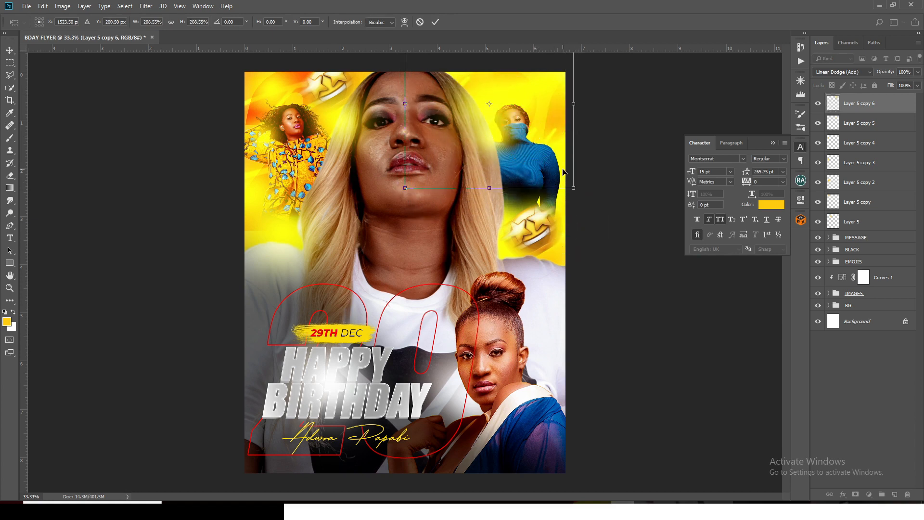
key(Return)
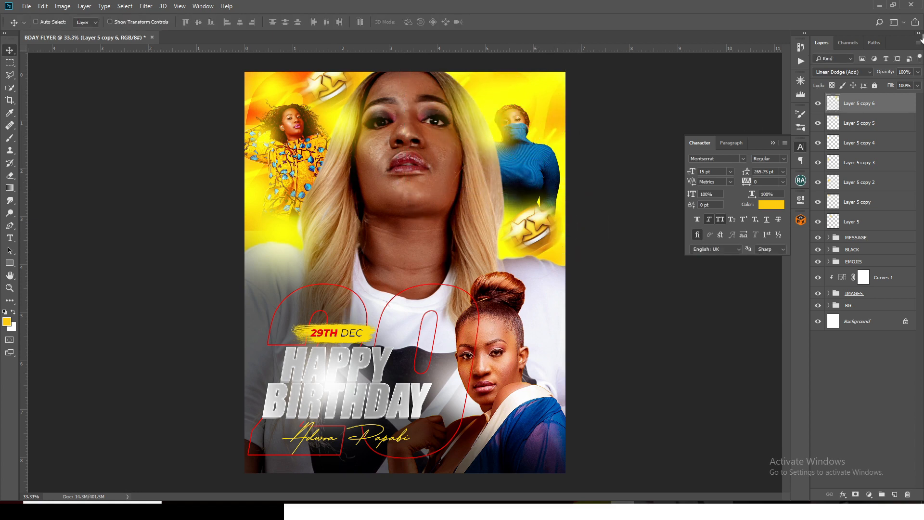
Add a layer mask to the enlarged upper-right glow and paint black with a 175 px brush over the upper-right woman's face
click(855, 494)
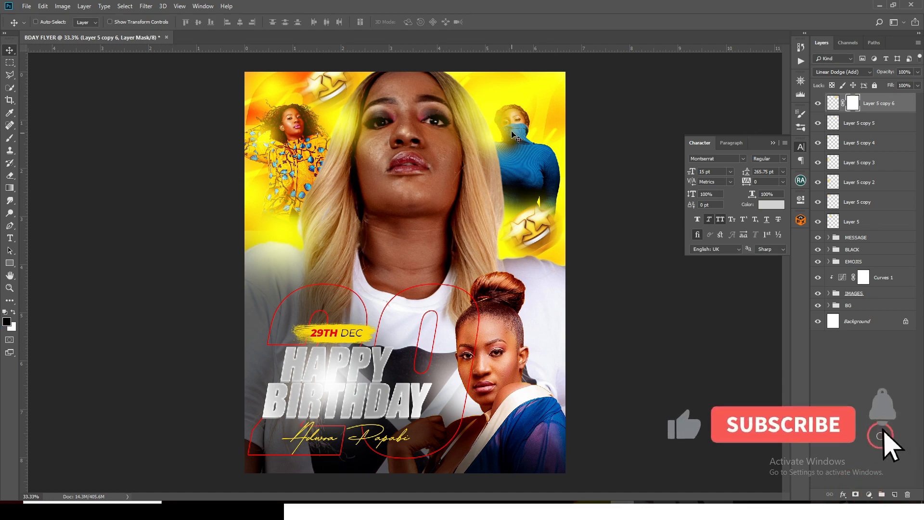
key(b)
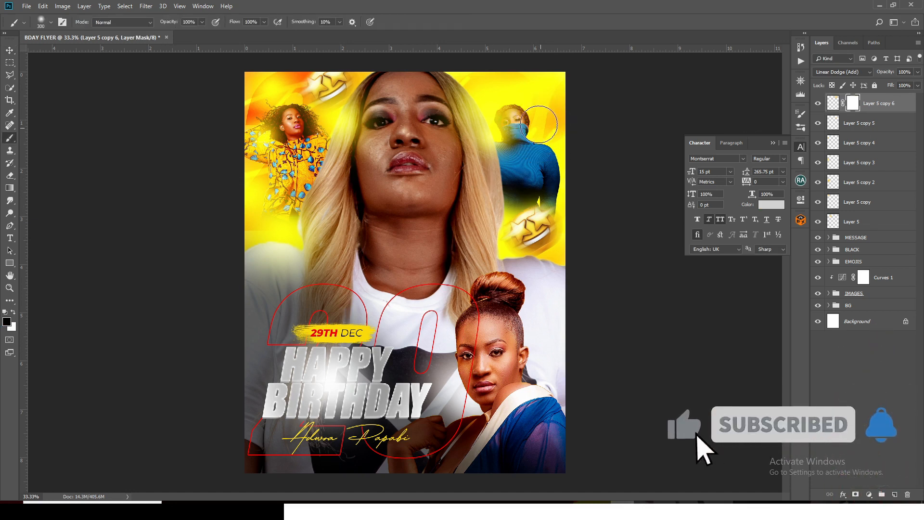
key(bracketleft)
key(bracketleft)
key(bracketleft)
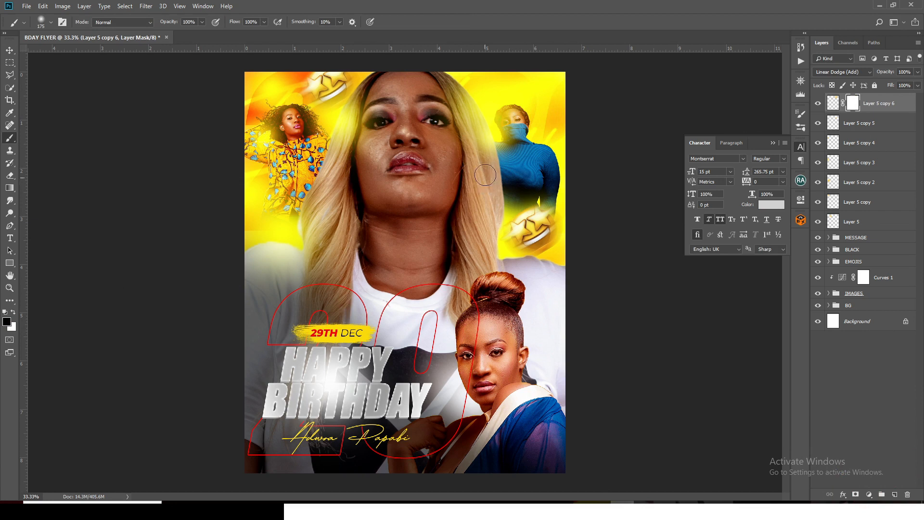
drag(517, 114, 520, 127)
alt+click(520, 131)
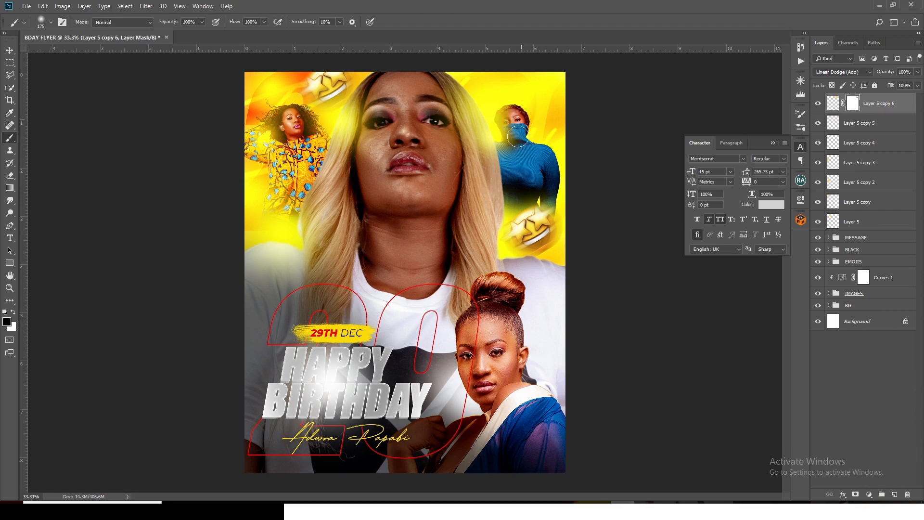
alt+click(522, 126)
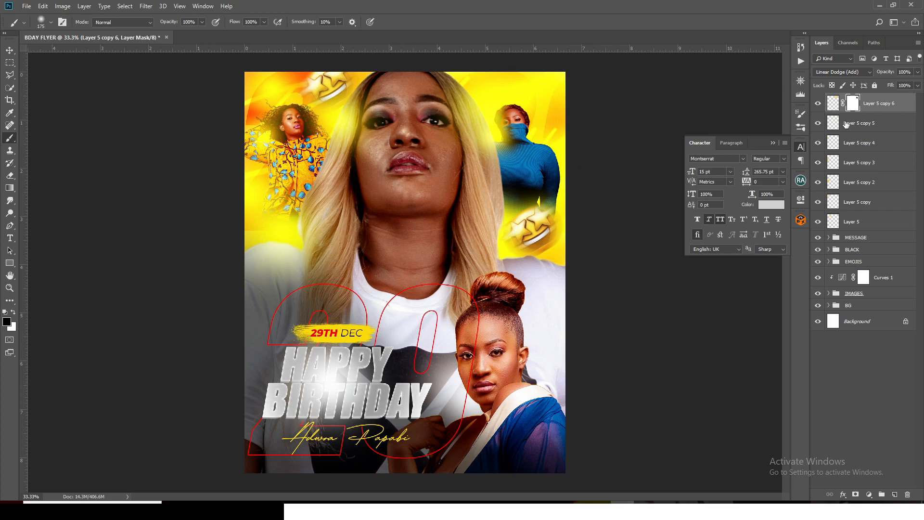
Duplicate Layer 5 copy 5 to the top of the layer stack, enlarge it to about 196% and place it at the flyer's edge beside the star emoji
click(881, 129)
key(ctrl+j)
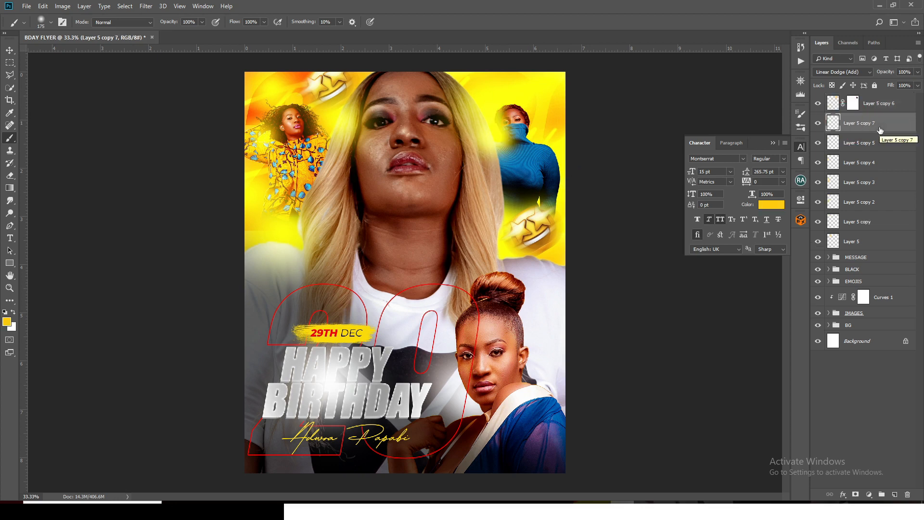
drag(880, 129, 877, 102)
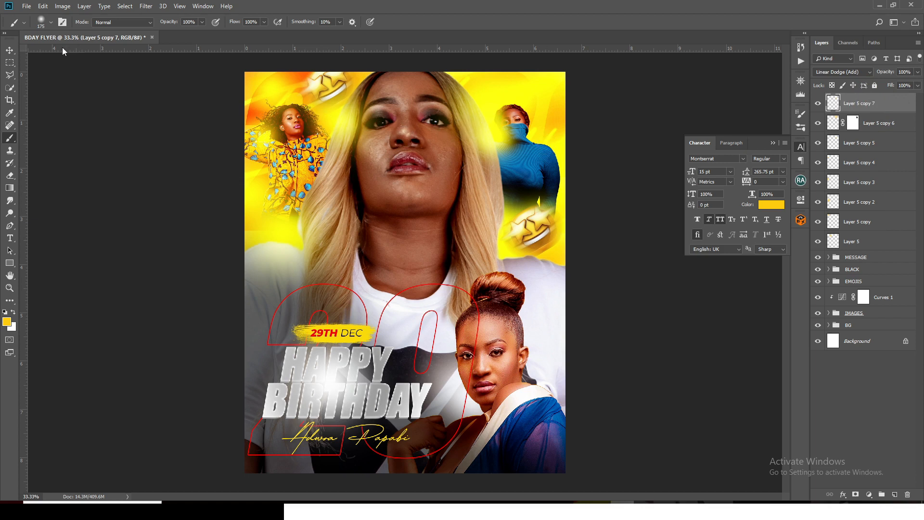
click(10, 49)
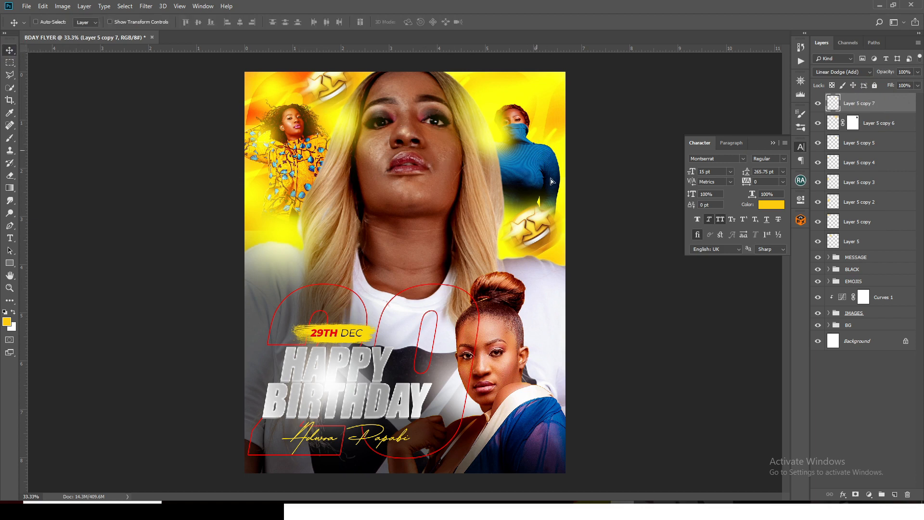
drag(551, 179, 584, 257)
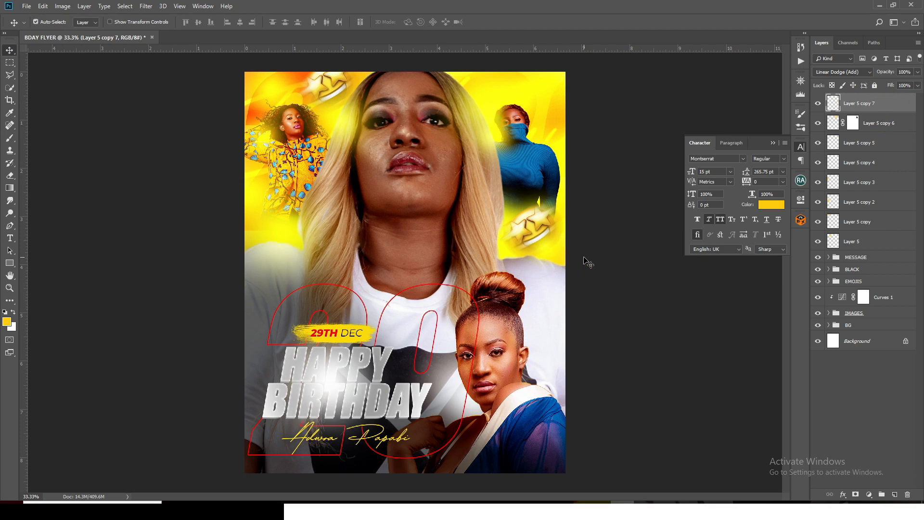
key(ctrl+t)
drag(587, 208, 627, 171)
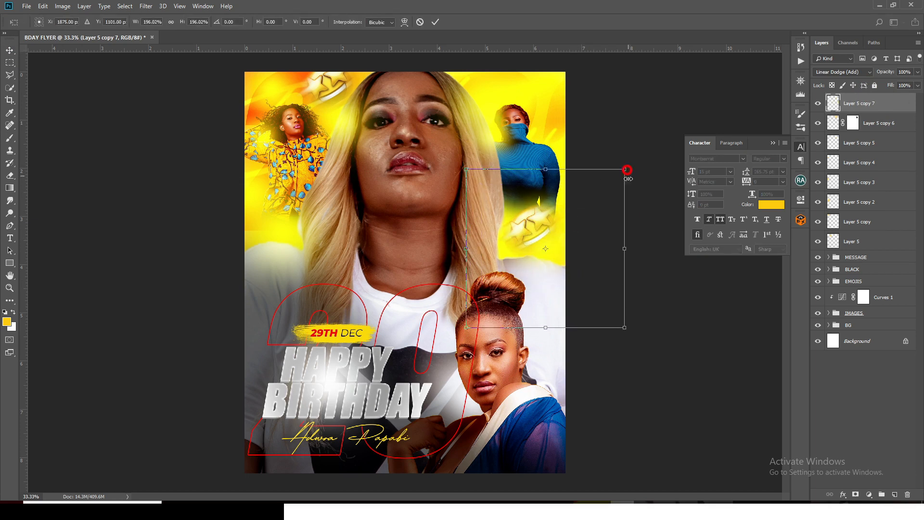
drag(559, 240, 564, 241)
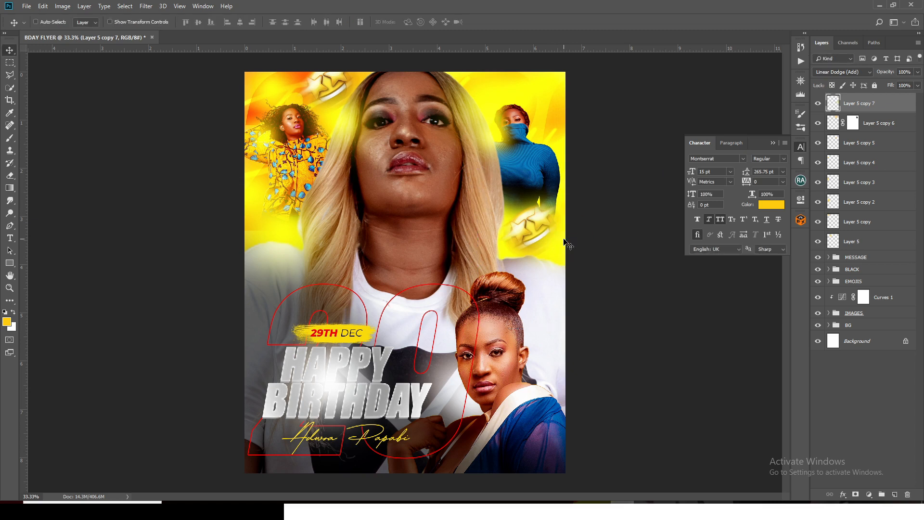
Duplicate the glow at the flyer's edge, narrow the copy to about 71% width and place it between the main woman's hair and the star emoji
key(ctrl+j)
drag(564, 240, 505, 217)
key(ctrl+t)
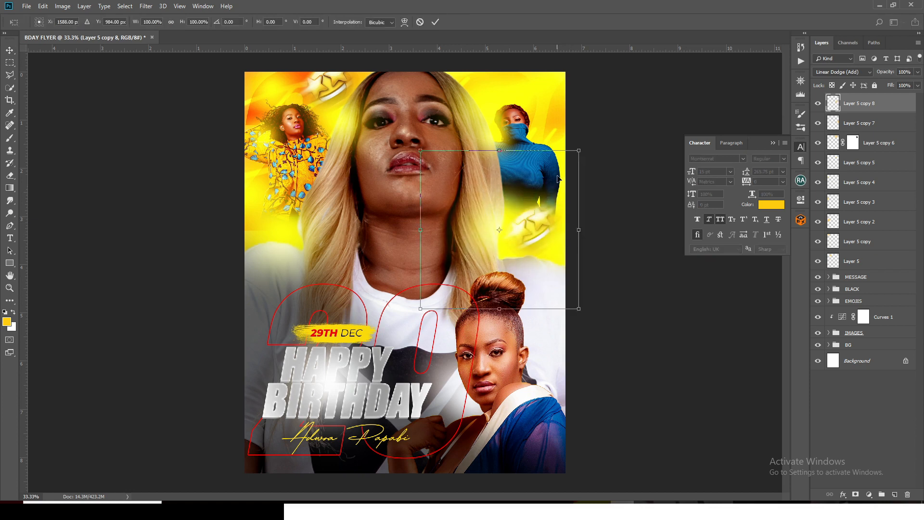
drag(579, 227, 537, 212)
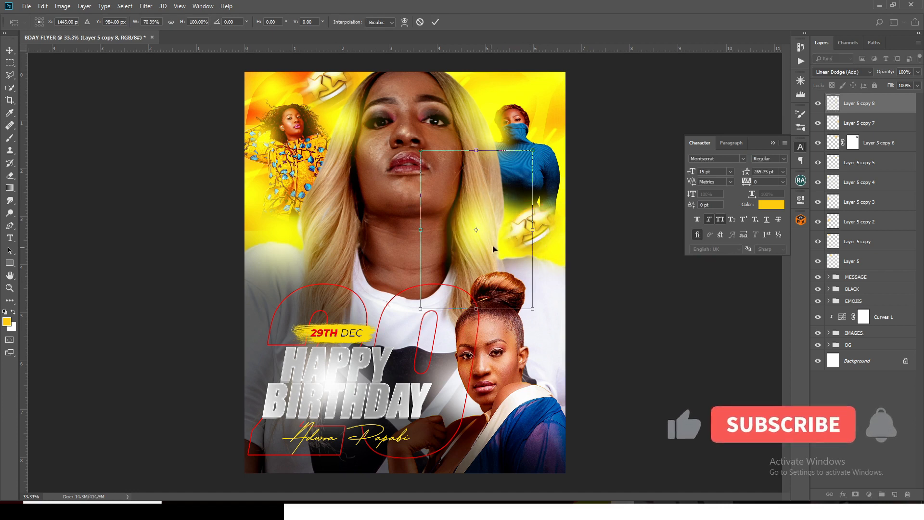
drag(497, 249, 514, 252)
key(Return)
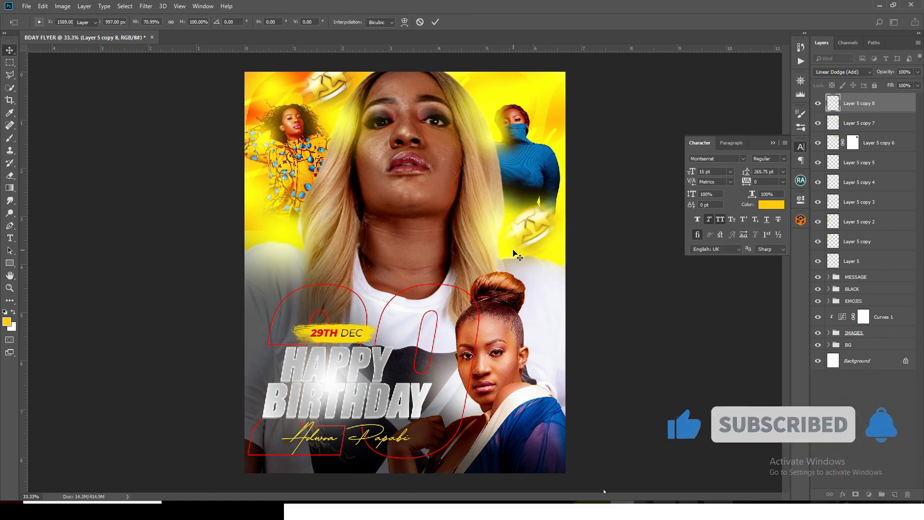
Duplicate Layer 5 copy 7, scale the copy to about 45% and place it over the upper-right woman's neck and shoulder
click(848, 122)
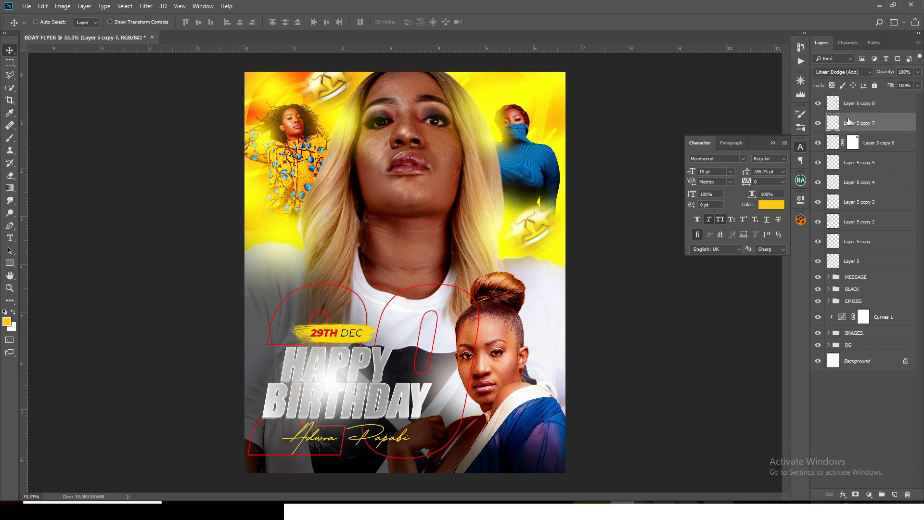
key(ctrl+j)
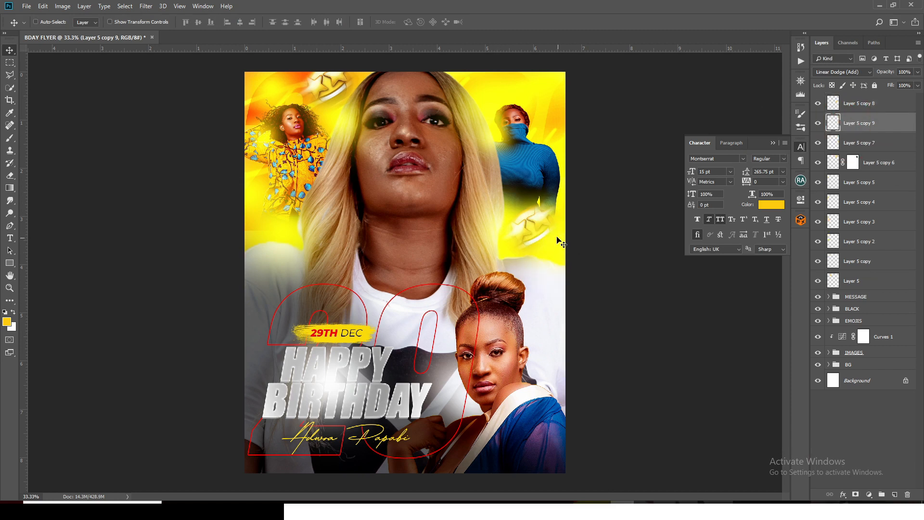
drag(559, 238, 549, 115)
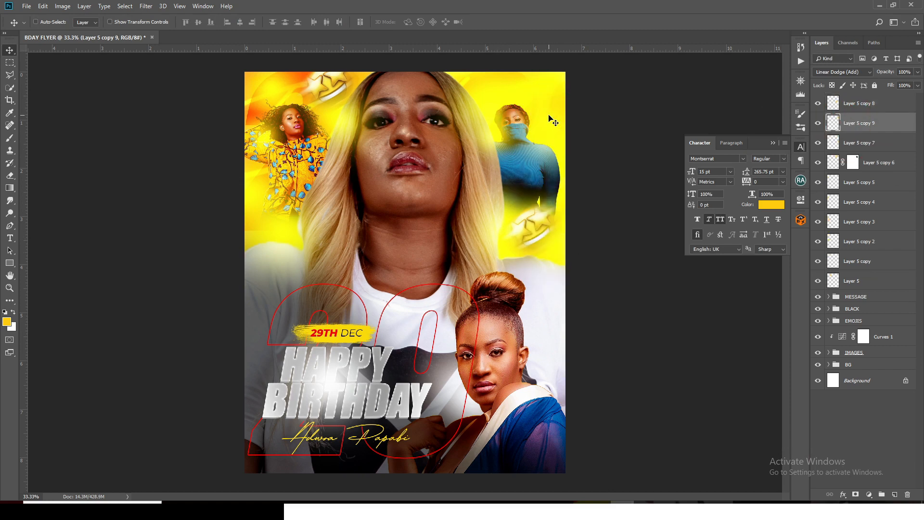
key(ctrl+t)
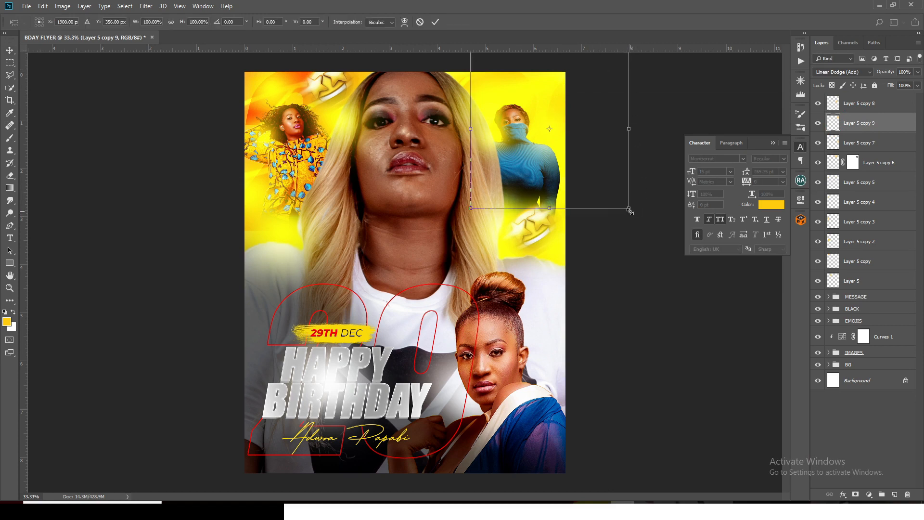
drag(629, 209, 585, 166)
drag(562, 110, 545, 120)
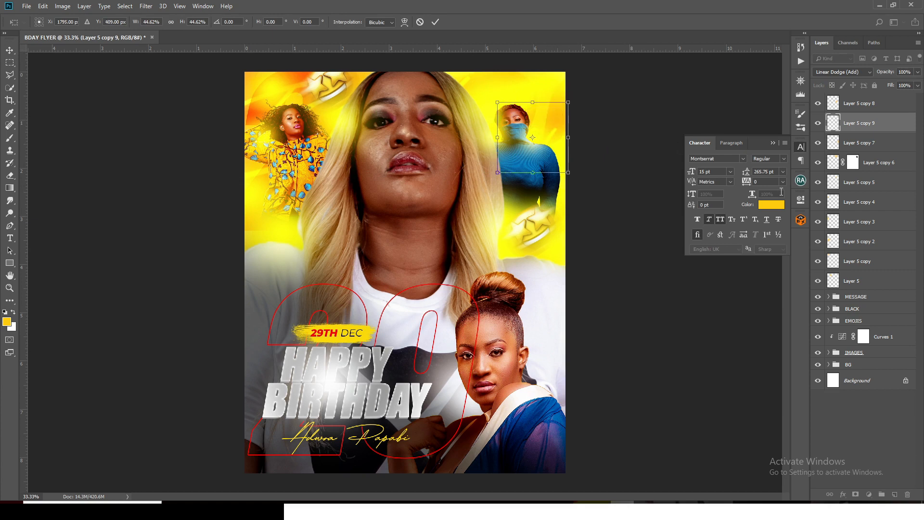
key(Return)
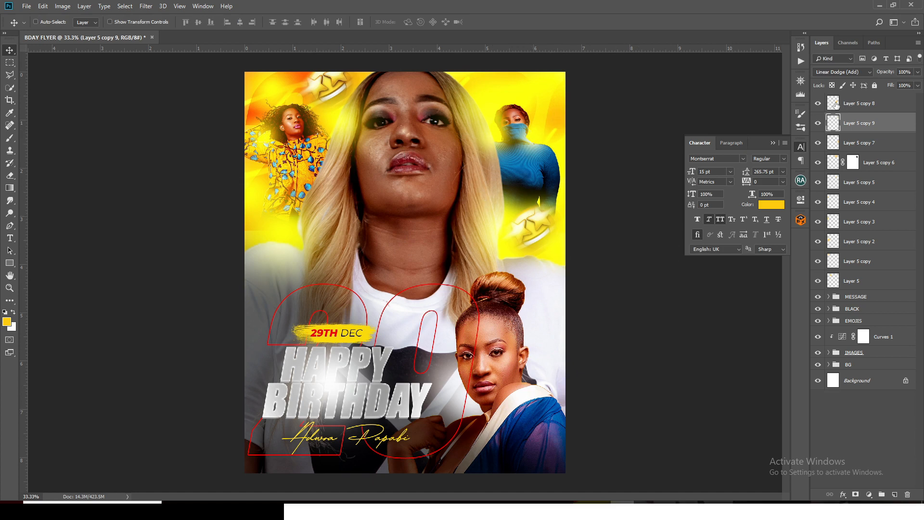
Group all the Layer 5 glow layers and name the group GLOW
click(840, 104)
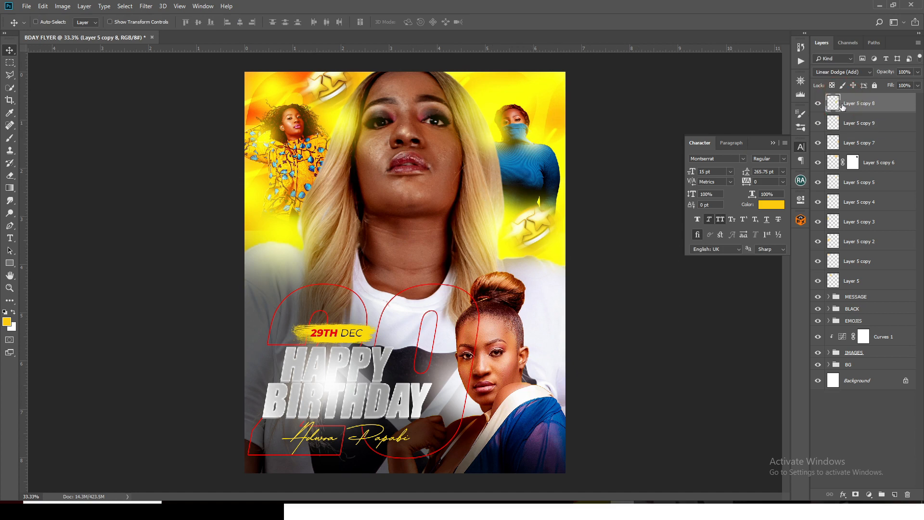
shift+click(851, 283)
key(ctrl+g)
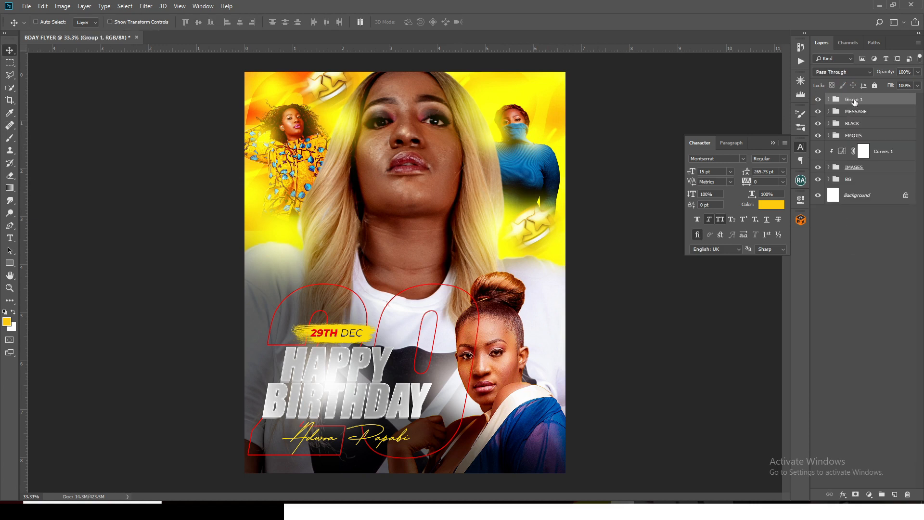
double_click(852, 99)
text(GLOW)
key(Return)
Stamp all visible layers into a new merged layer above the GLOW group and convert it to a smart object
key(ctrl+alt+shift+e)
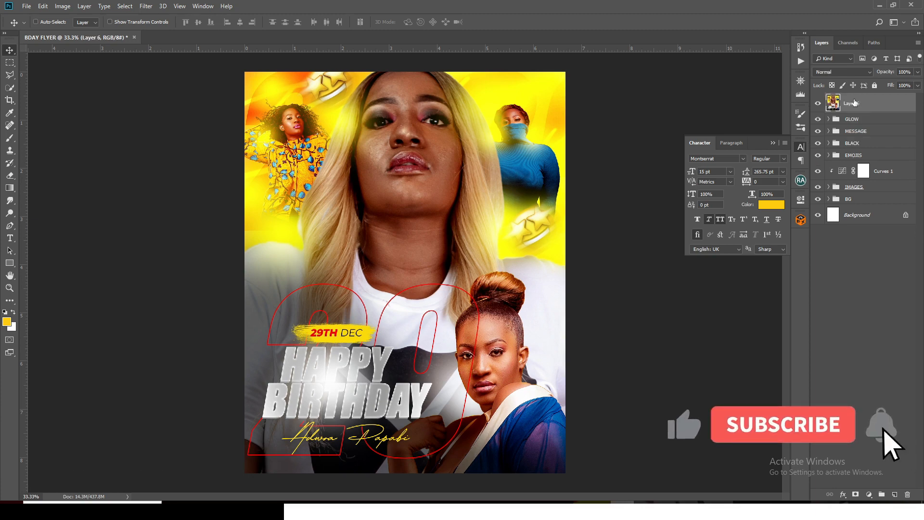
right_click(852, 100)
click(838, 208)
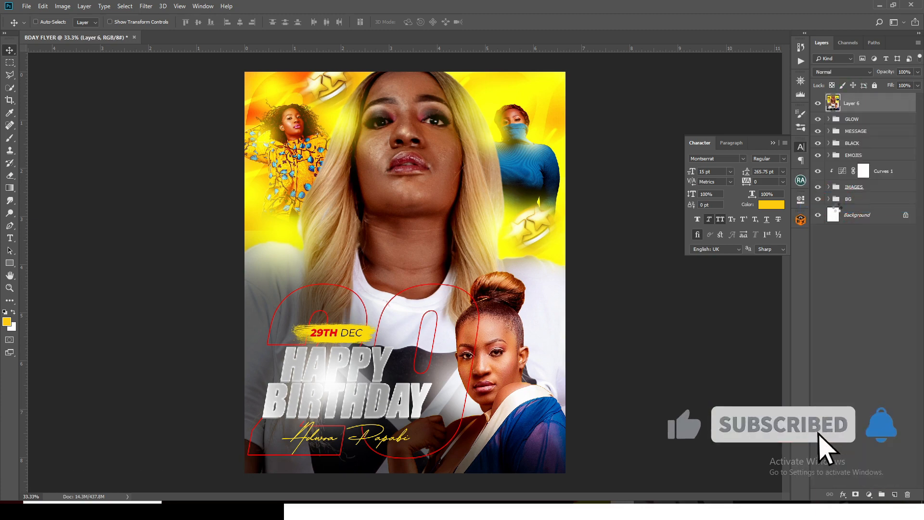
Start a Camera Raw filter on the merged layer and set Temperature to +16 and Tint to +12
click(147, 6)
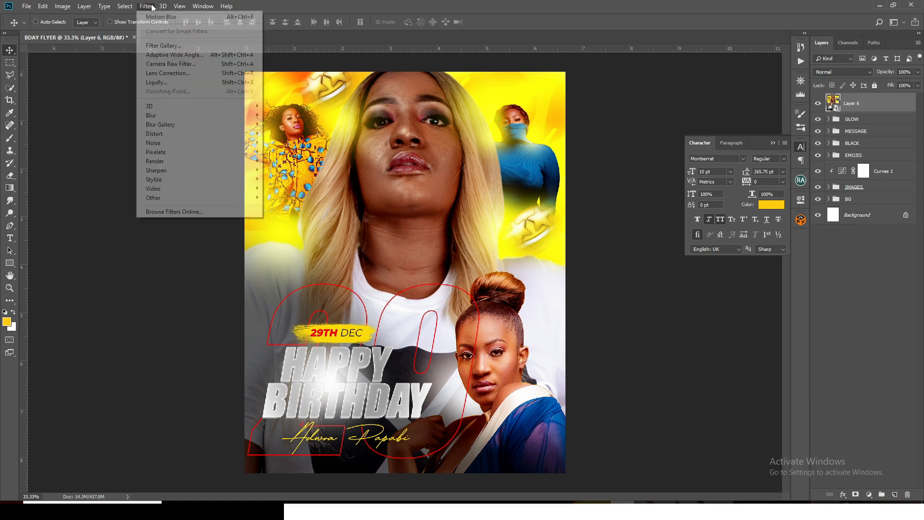
click(152, 63)
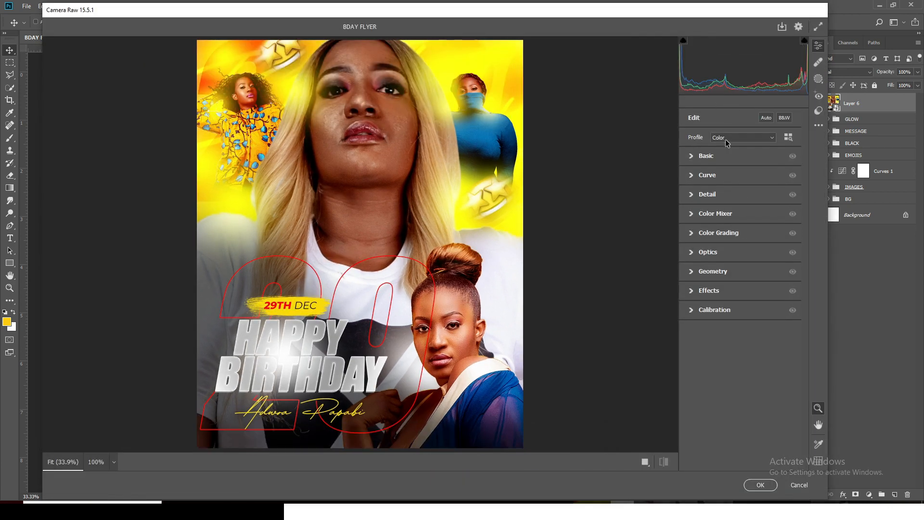
click(691, 157)
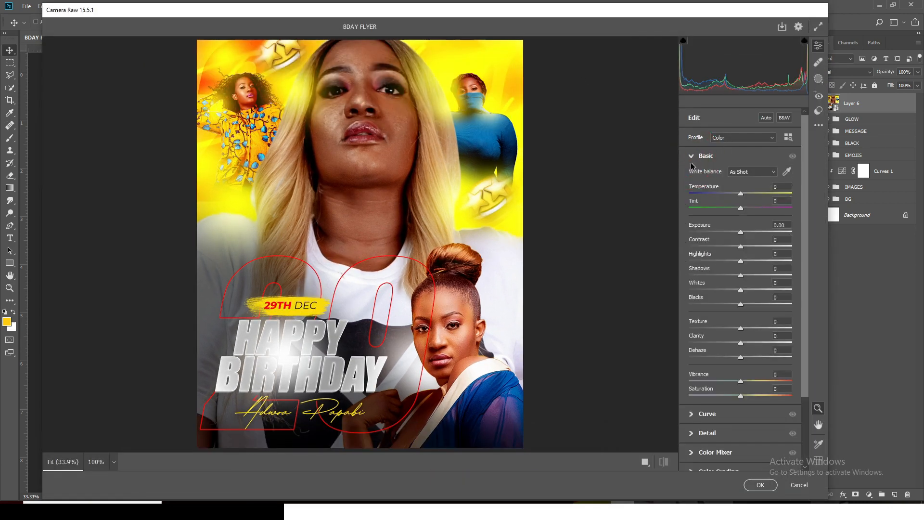
click(776, 186)
text(16)
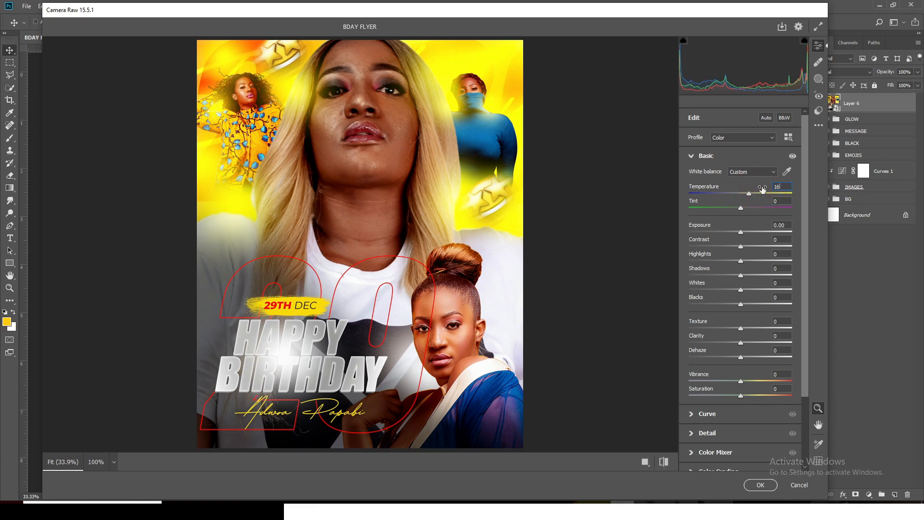
key(Return)
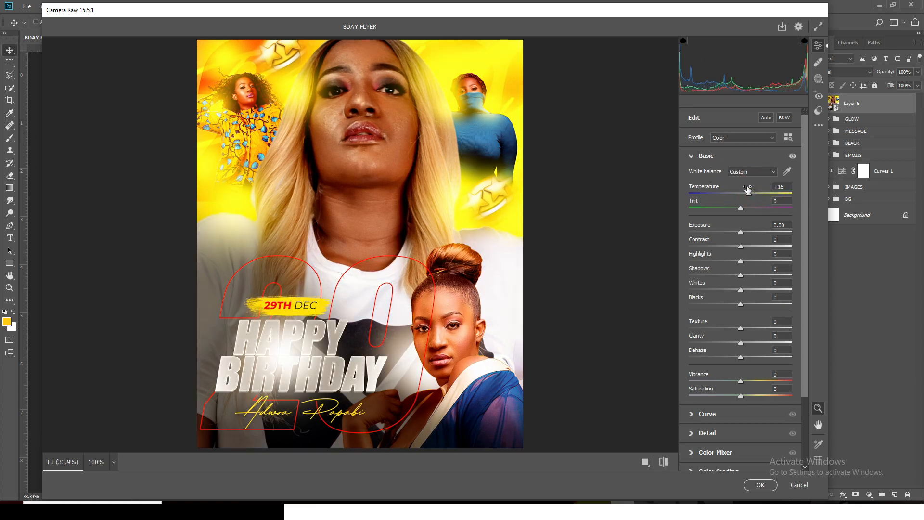
drag(782, 200, 766, 202)
text(12)
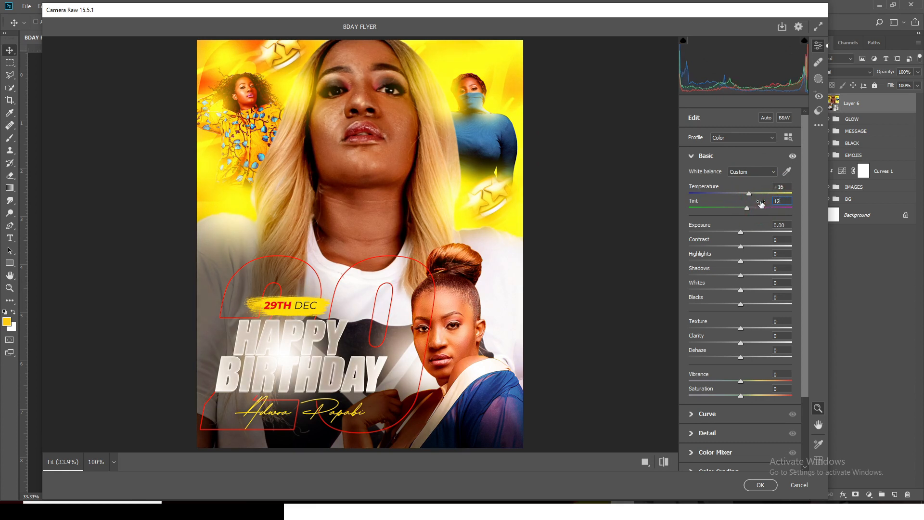
key(Return)
Set the filter's Contrast to +41, Shadows to +41, Highlights to -31 and Blacks to -35
text(41)
key(Return)
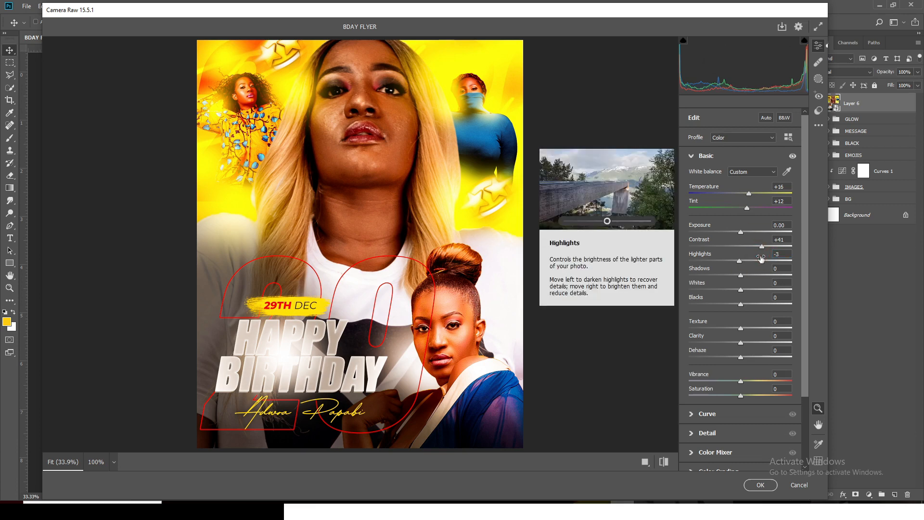
click(782, 266)
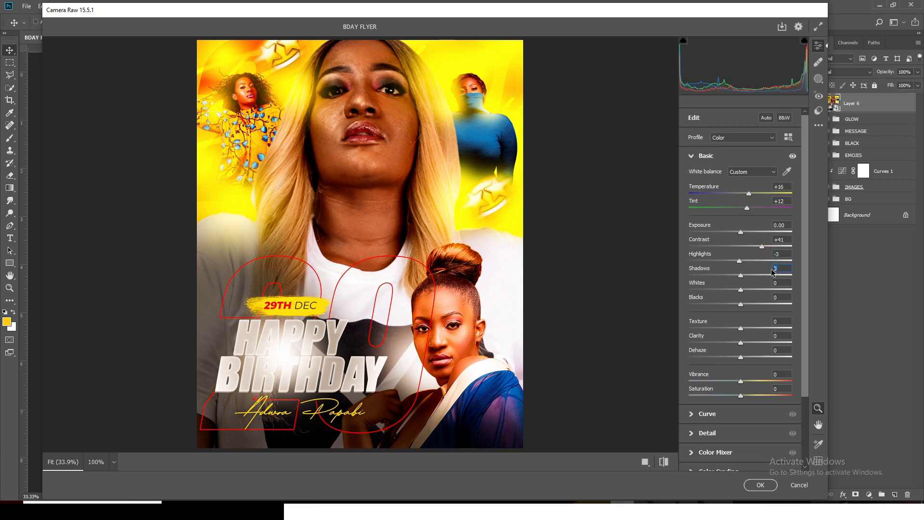
text(41)
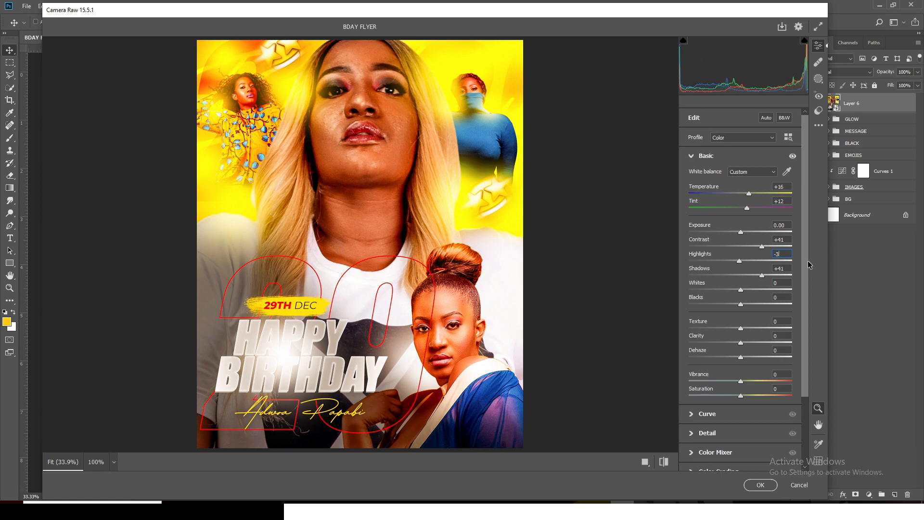
text(1)
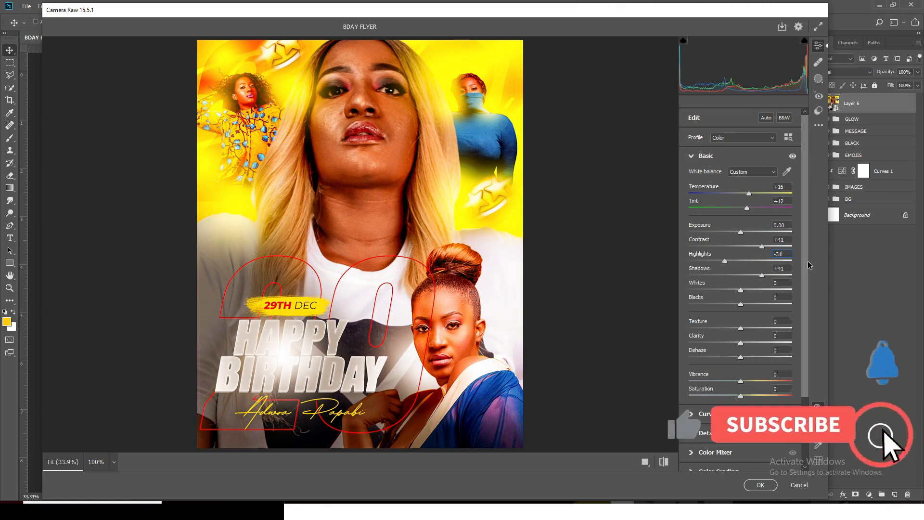
click(776, 298)
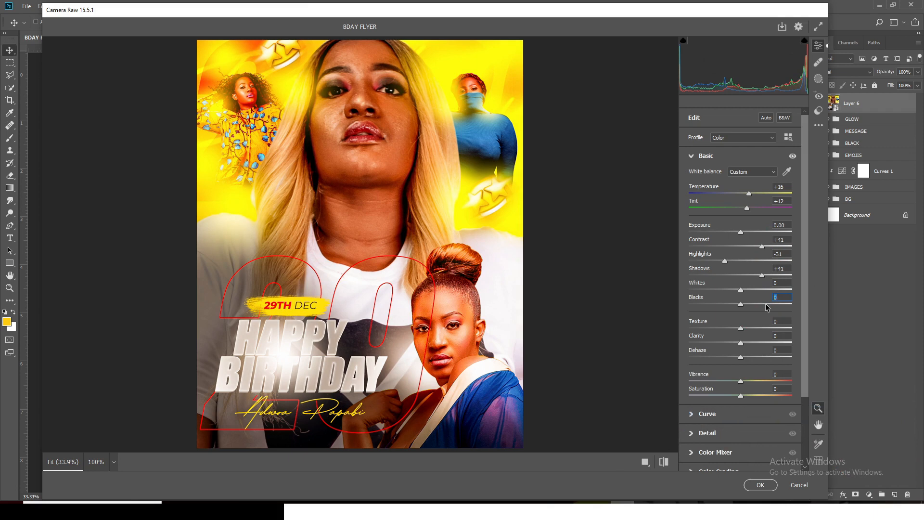
text(-35)
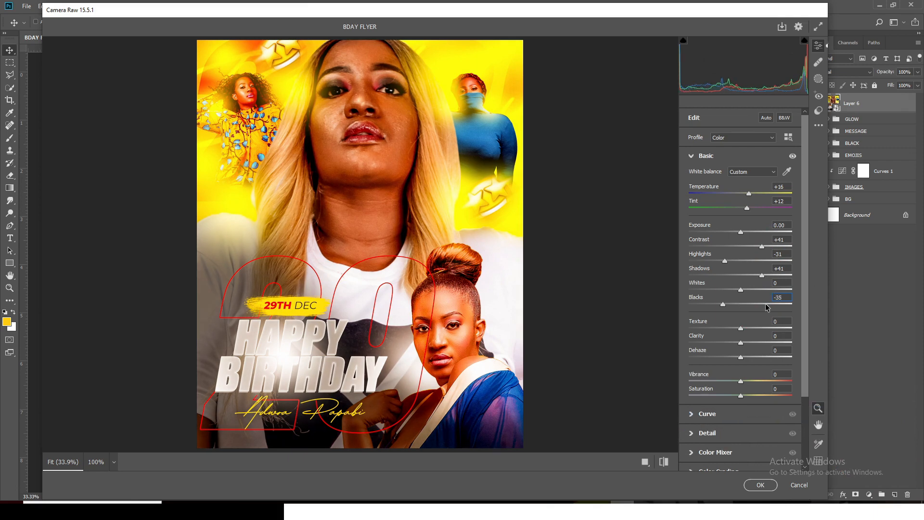
Set Clarity to +40 and Saturation to +2, and collapse the Basic adjustments
click(781, 333)
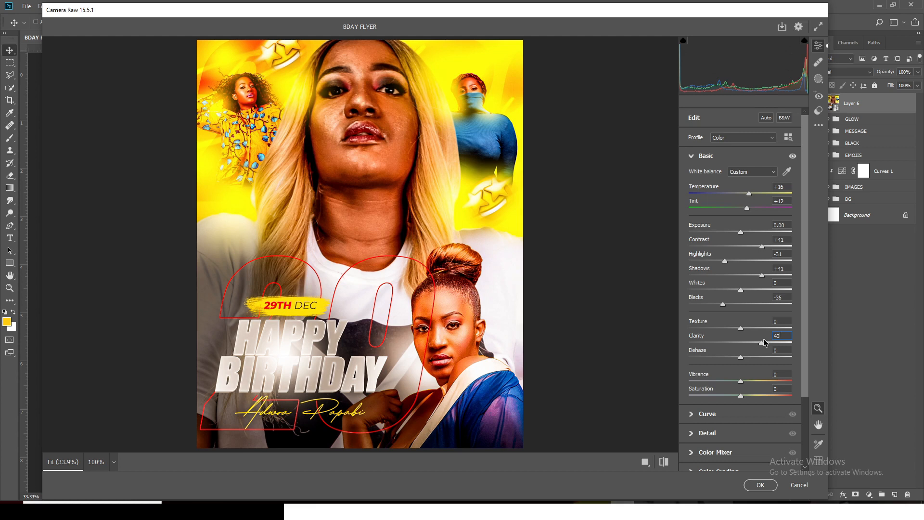
click(774, 388)
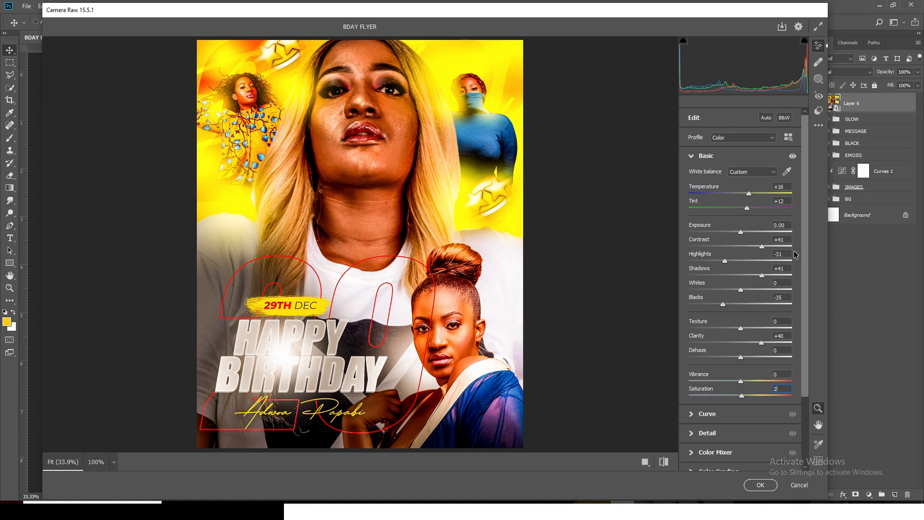
drag(807, 246, 807, 303)
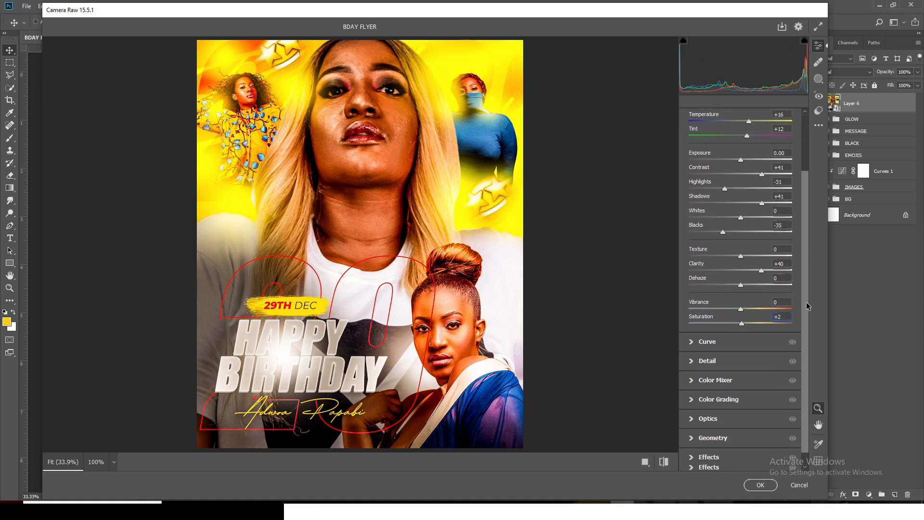
scroll(807, 306, up, 5)
click(691, 154)
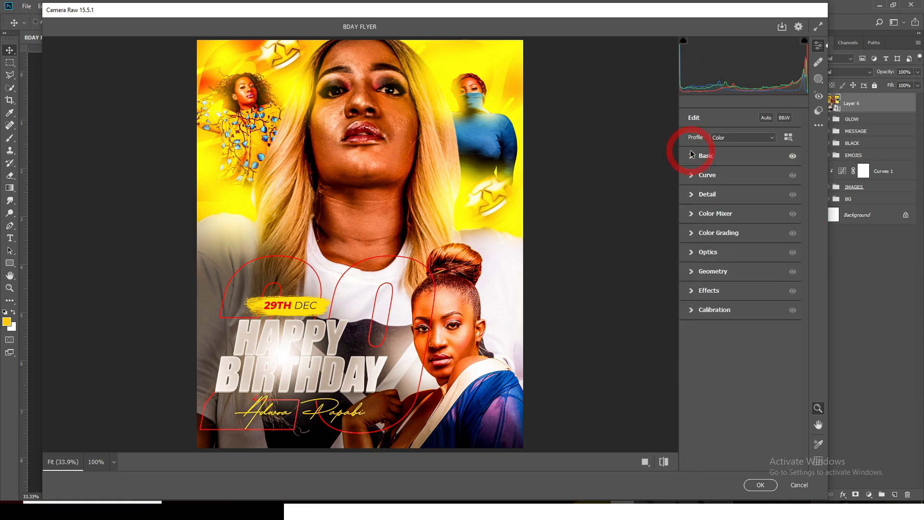
Set the Detail adjustments to Sharpening 51 and Noise Reduction 8
click(692, 195)
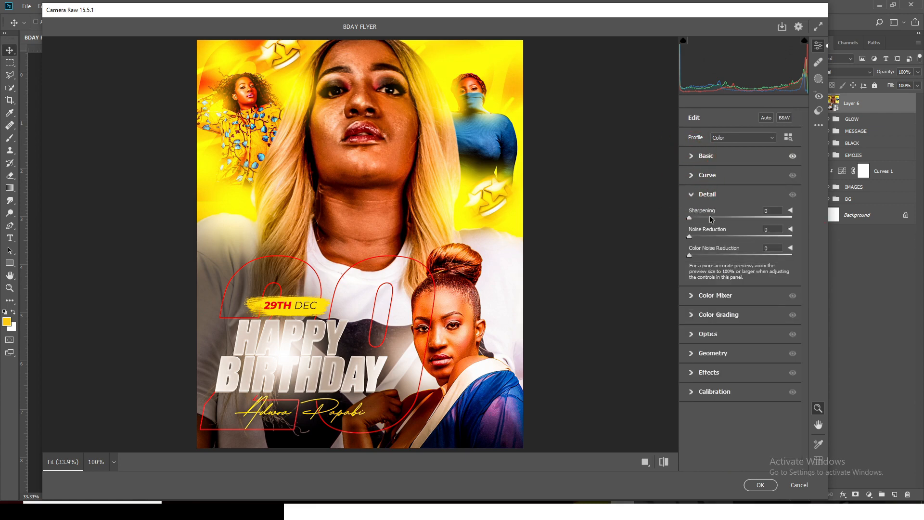
drag(770, 210, 753, 211)
click(748, 213)
text(51)
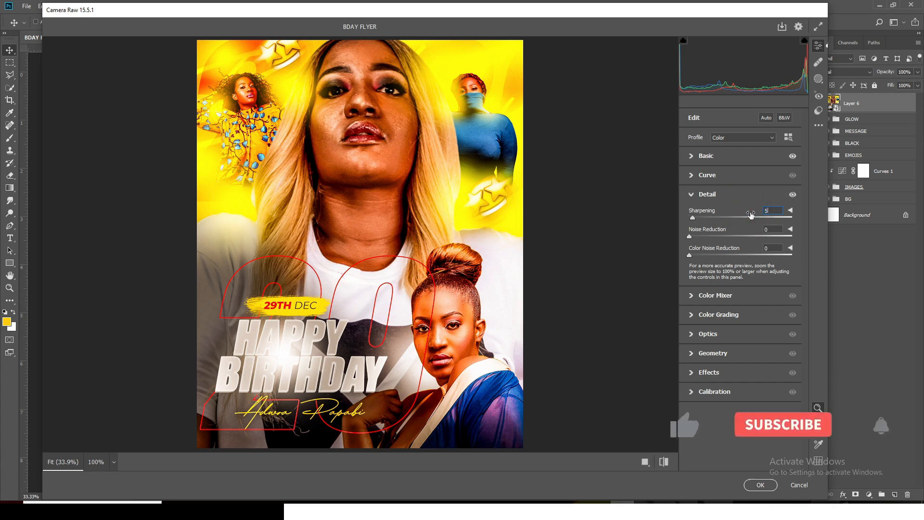
click(774, 230)
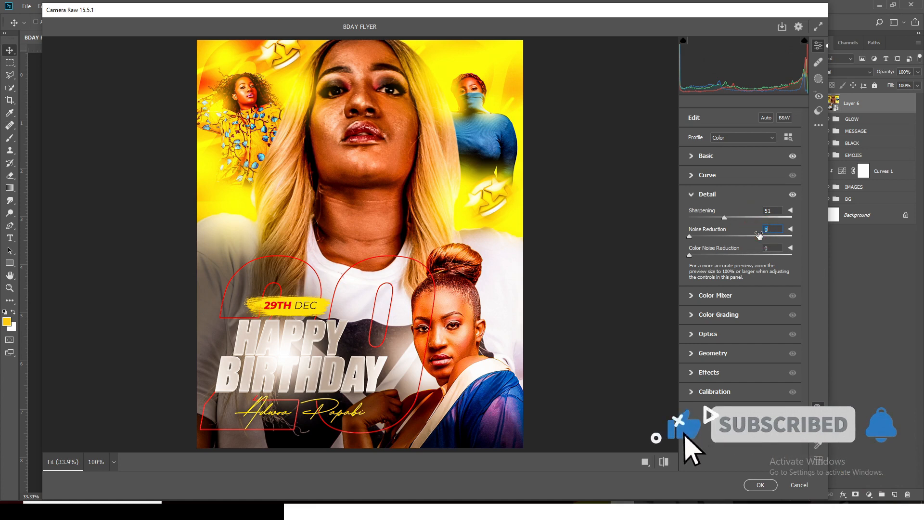
text(8)
key(Return)
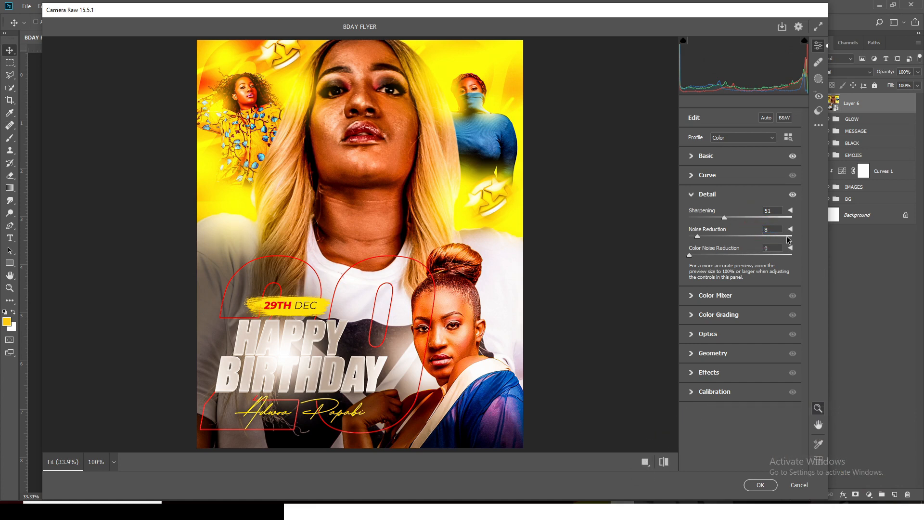
click(770, 246)
key(Return)
click(691, 195)
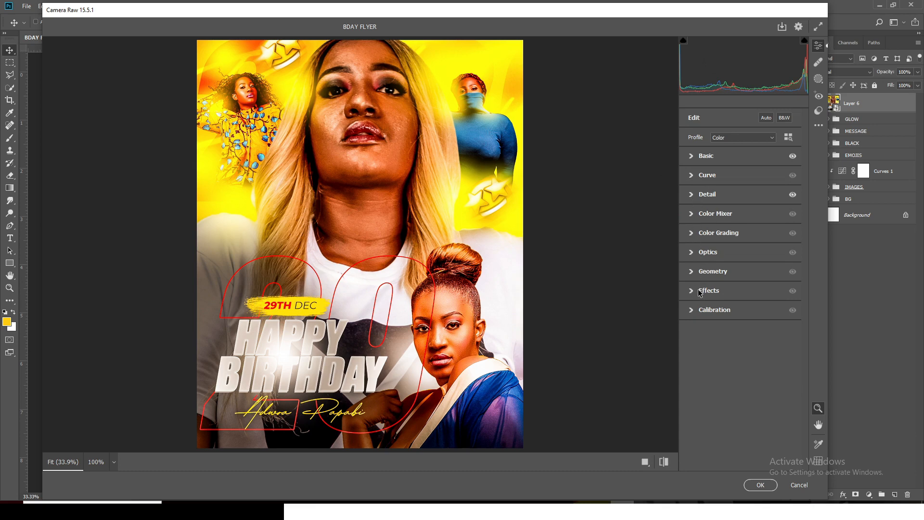
Adjust the red and orange ranges in the Color Mixer and apply the Camera Raw filter to the merged layer
click(693, 217)
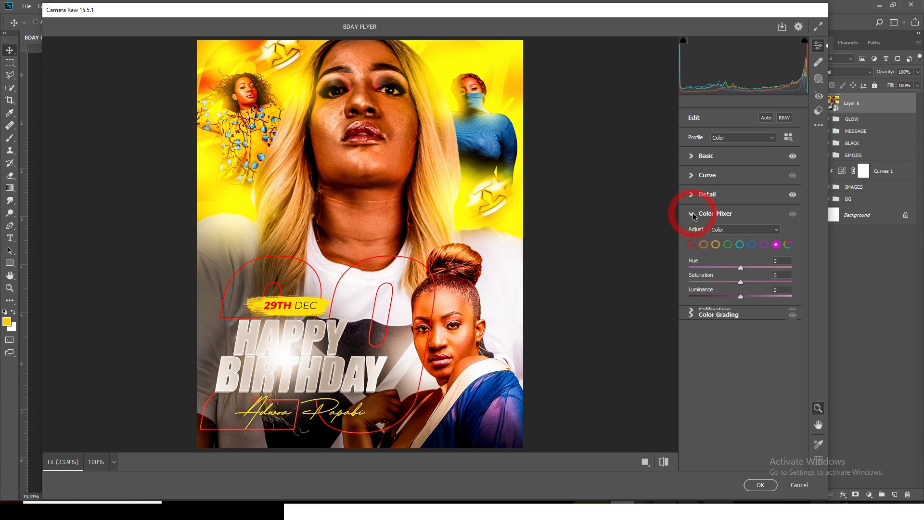
click(691, 245)
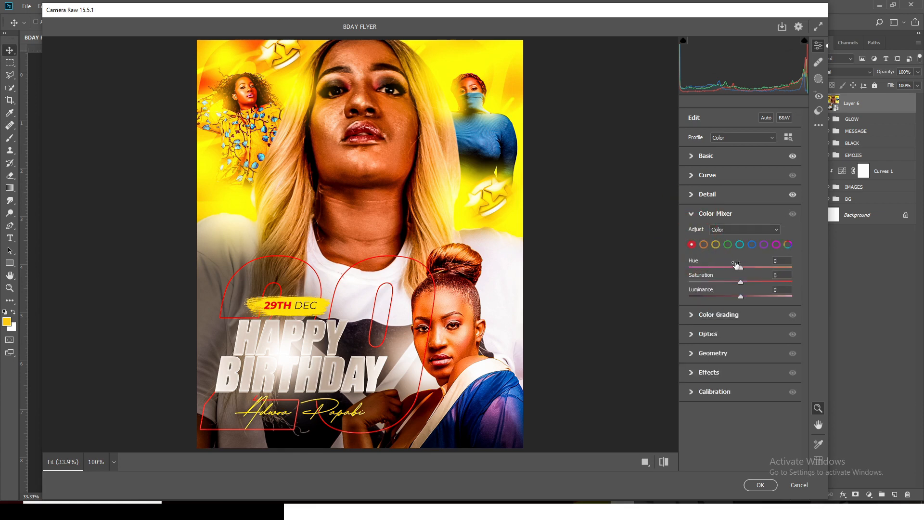
double_click(779, 260)
key(Tab)
click(703, 244)
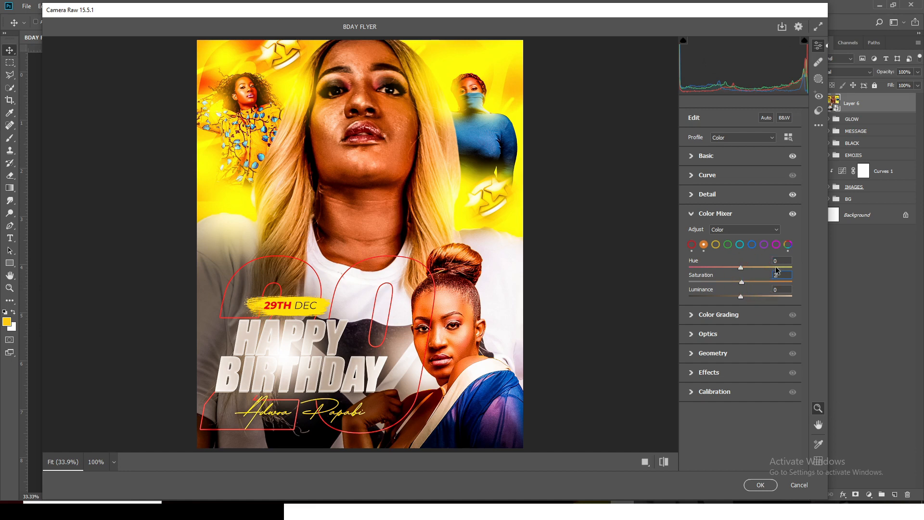
click(763, 260)
click(691, 214)
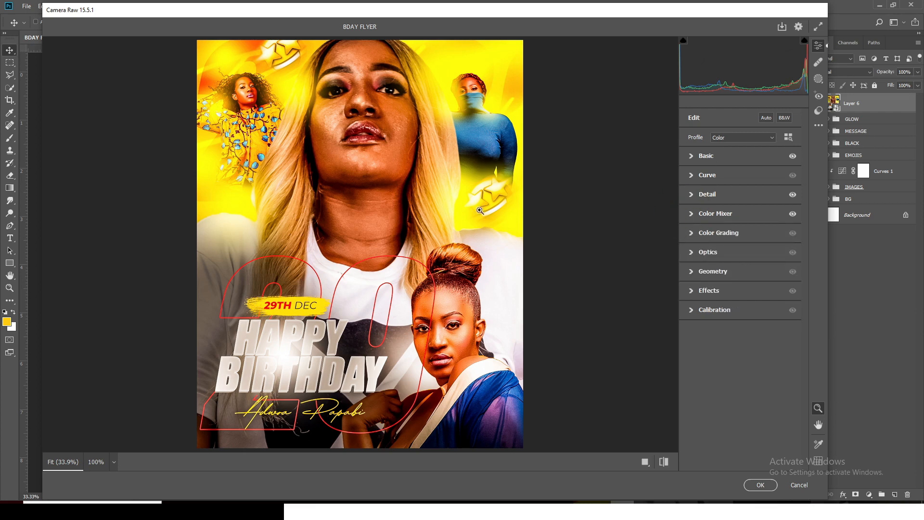
click(762, 484)
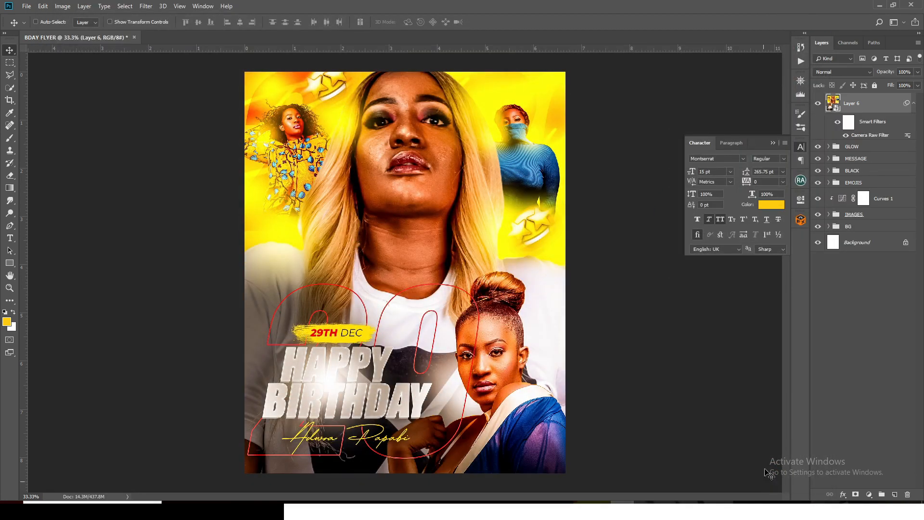
Collapse the character settings and the layer's smart filter list, and examine the filtered flyer's lower half at 50% zoom
click(773, 143)
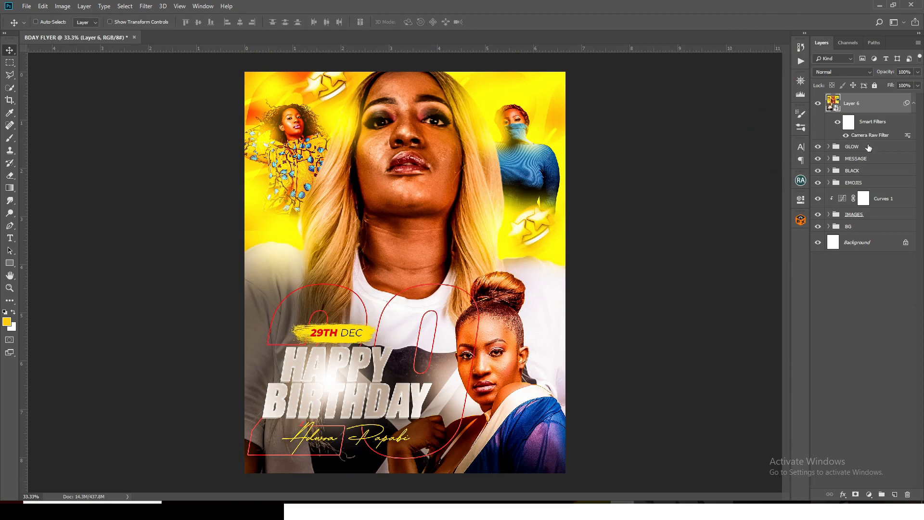
click(913, 103)
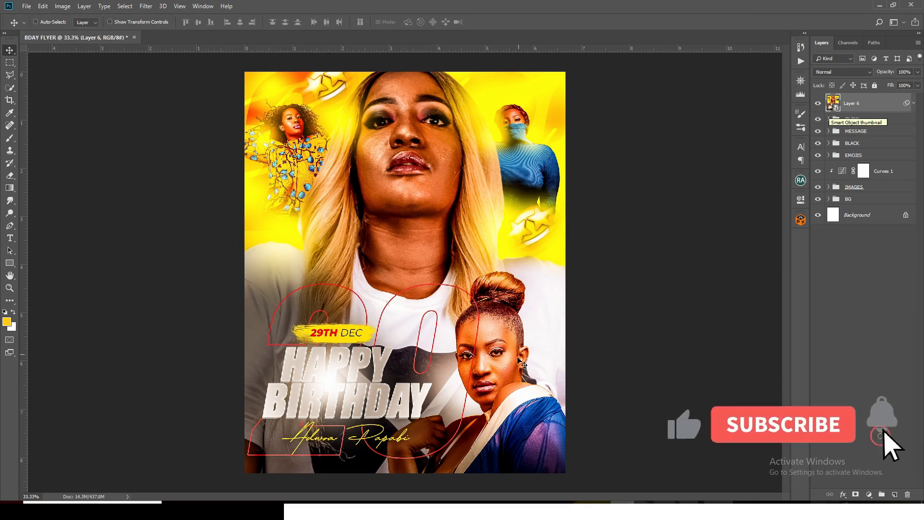
key(ctrl+plus)
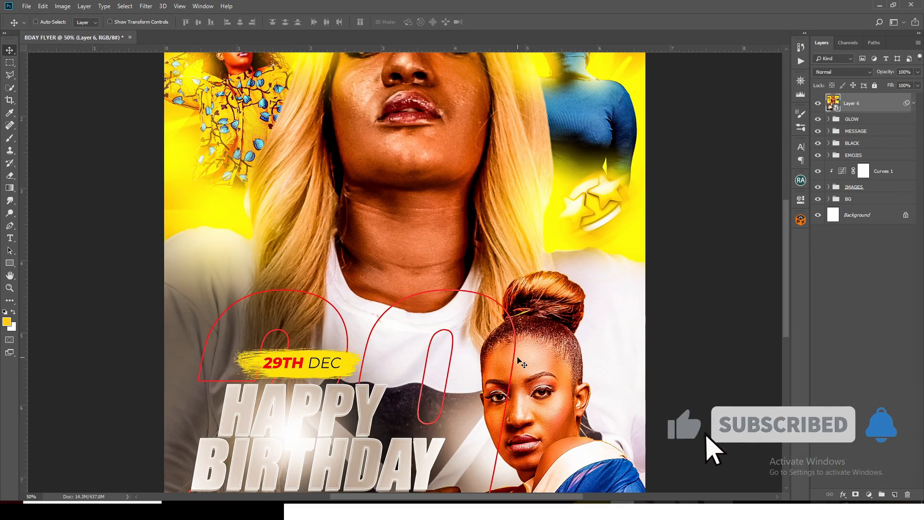
drag(785, 244, 788, 336)
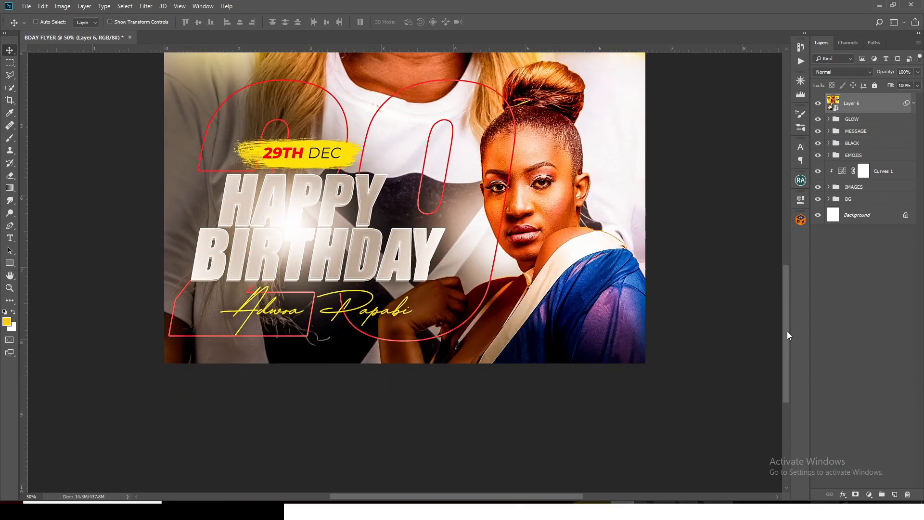